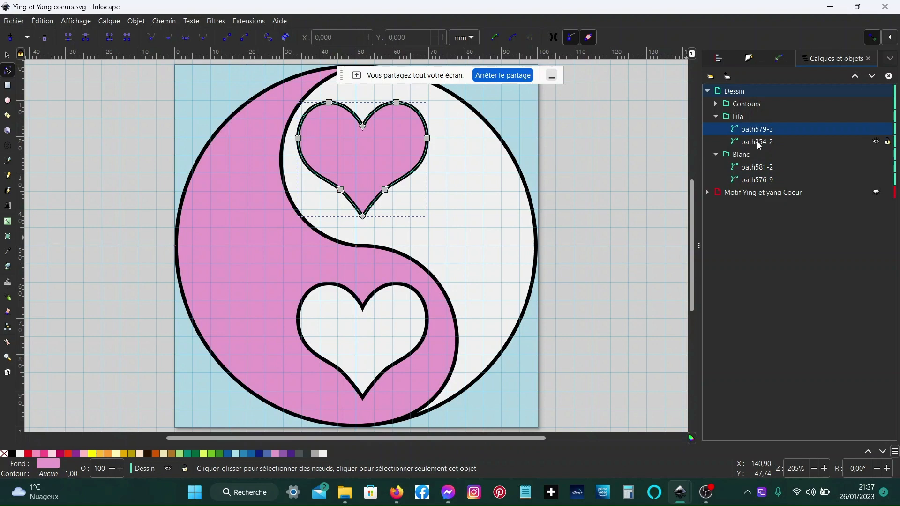
# - Inspect the Dessin layer's sublayers, then hide the Dessin layer
pyautogui.click(759, 143)
pyautogui.click(759, 139)
pyautogui.click(715, 104)
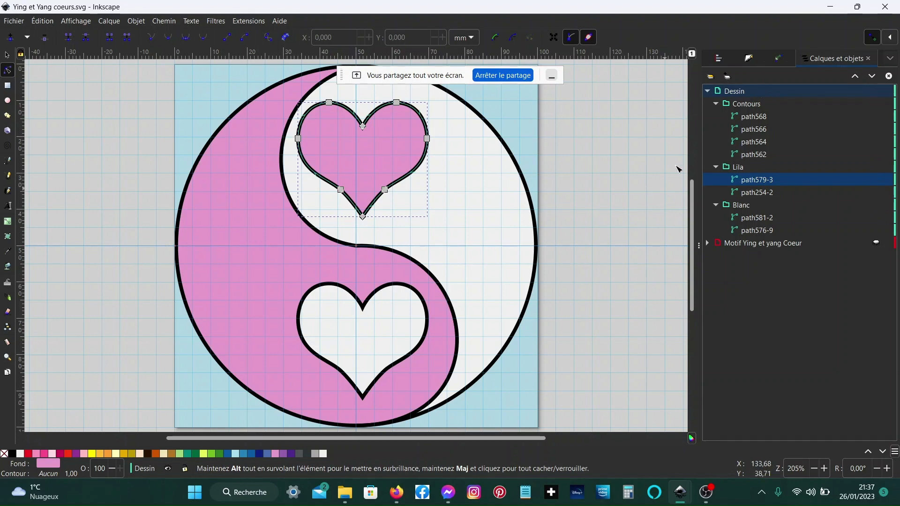
pyautogui.click(708, 92)
pyautogui.click(876, 92)
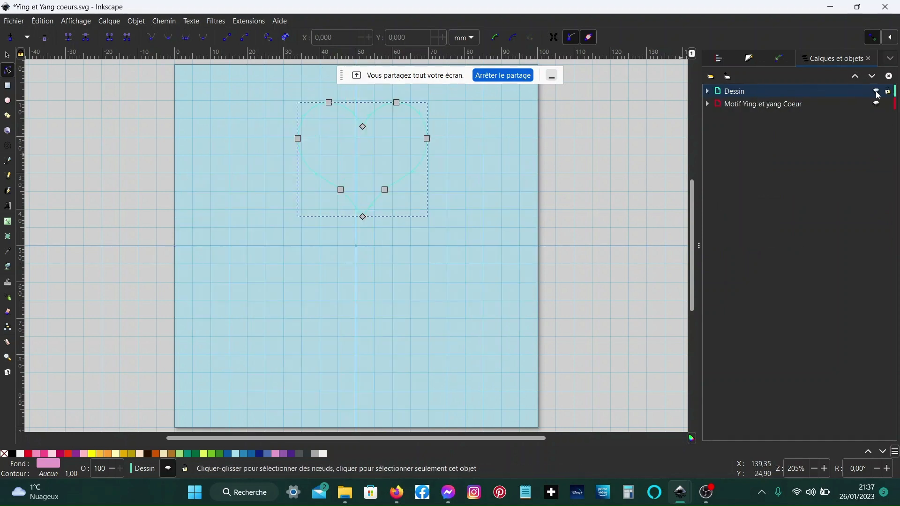
# - Show the Motif Ying et yang Coeur layer and hide its Contours and Lila sublayers
pyautogui.click(877, 104)
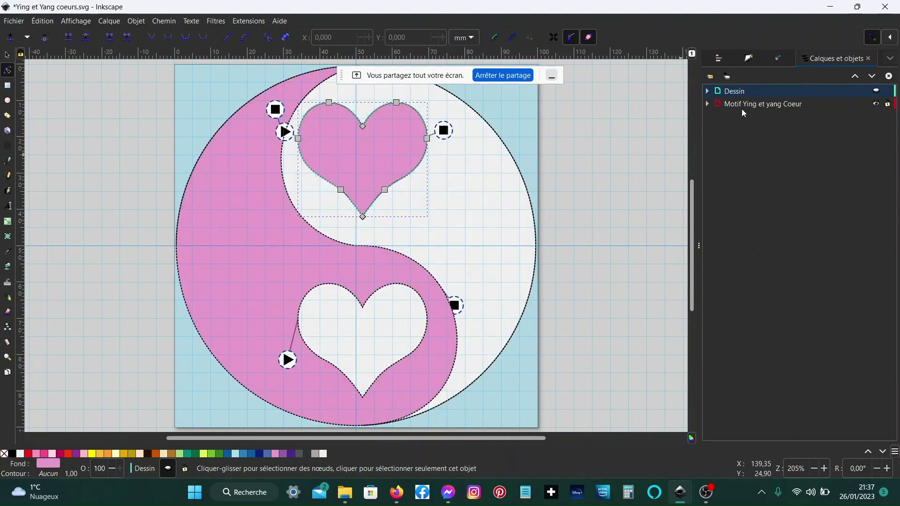
pyautogui.click(707, 104)
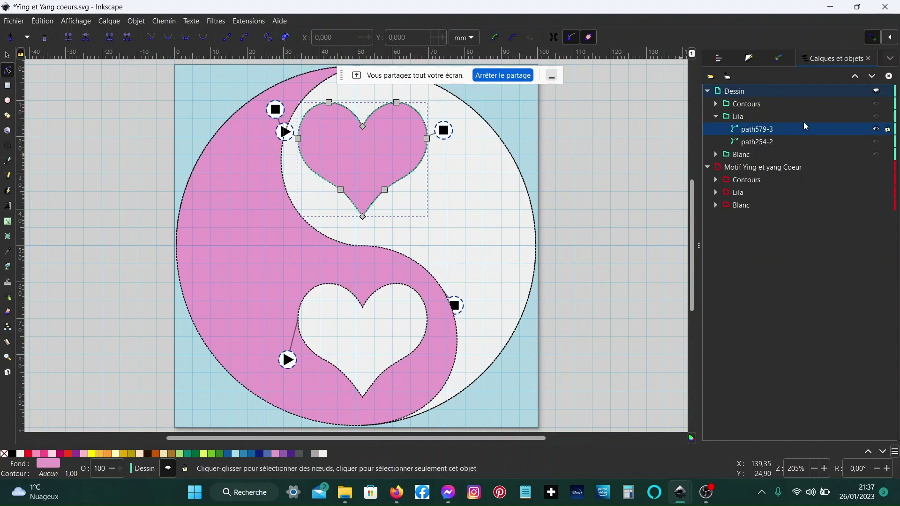
pyautogui.click(709, 92)
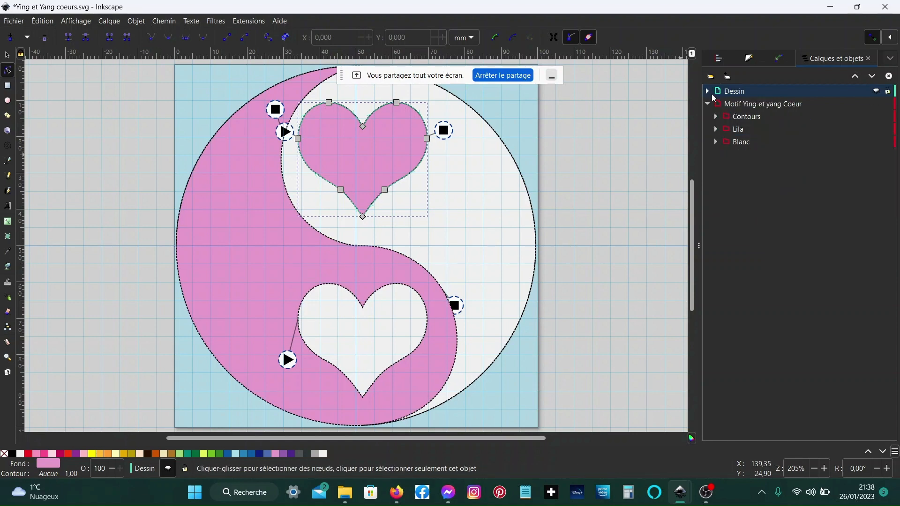
pyautogui.click(875, 118)
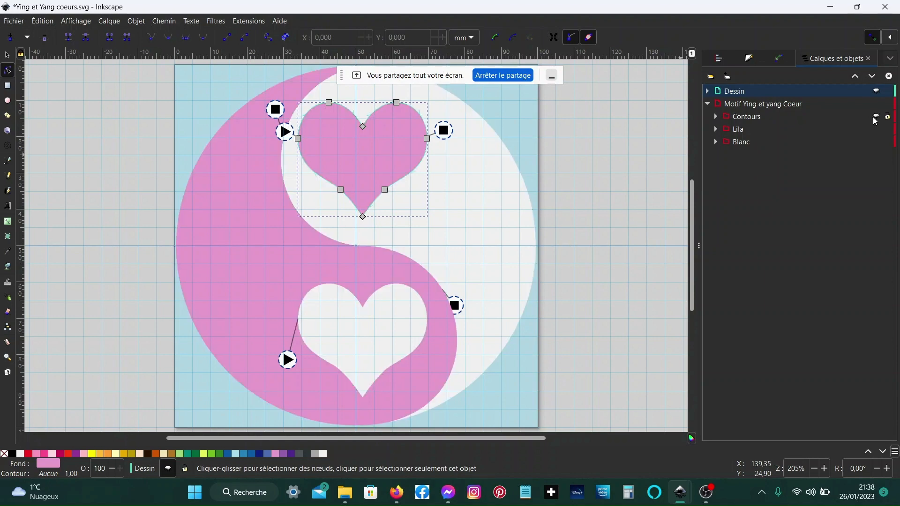
pyautogui.click(875, 129)
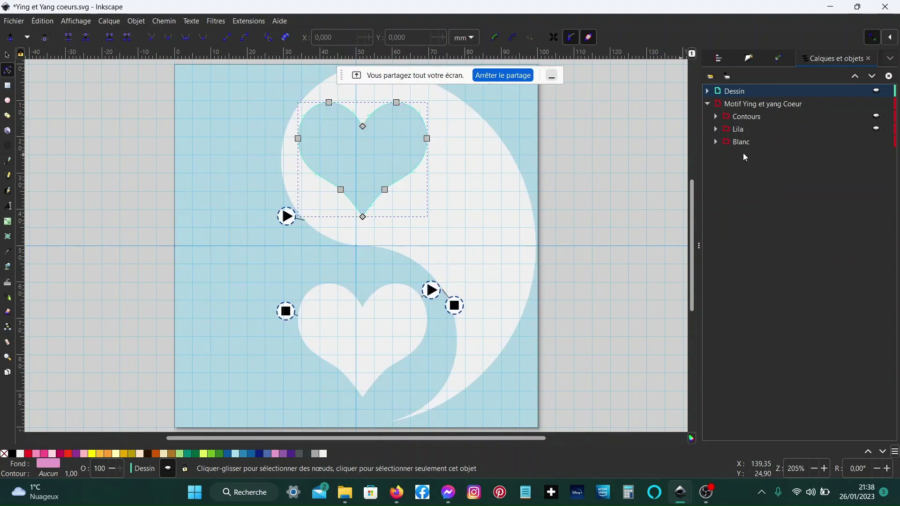
# - Expand the motif's Blanc sublayer and hide the fill stitch start command in group g993
pyautogui.click(716, 142)
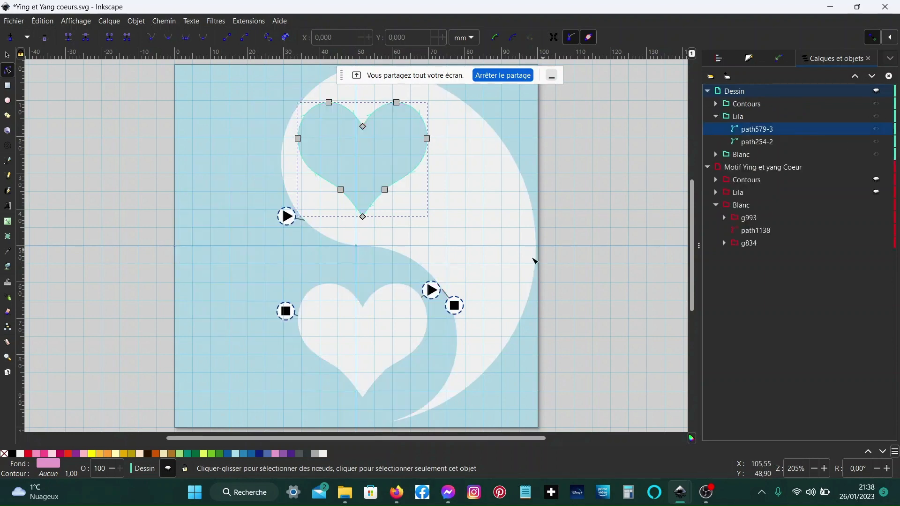
pyautogui.click(750, 221)
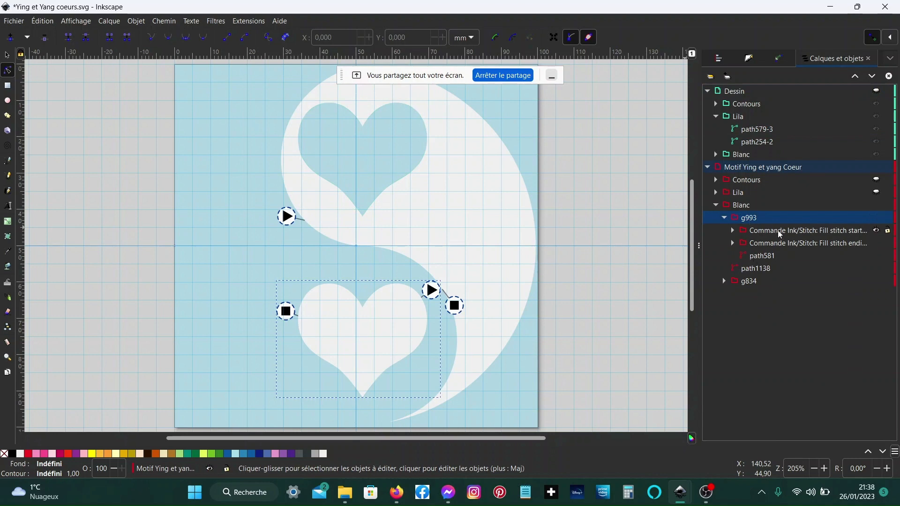
pyautogui.click(877, 230)
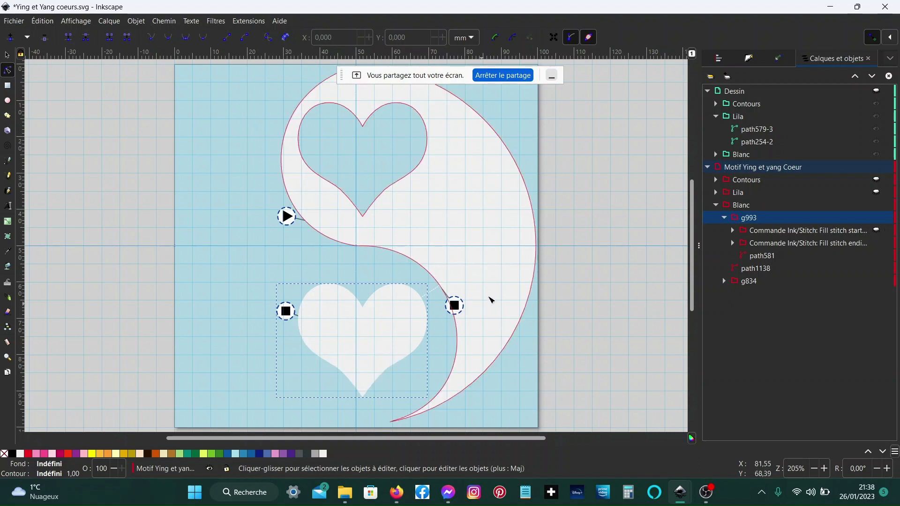
# - Select the white swirl and the lower heart on the canvas, and show g993's fill stitch start command again
pyautogui.click(490, 229)
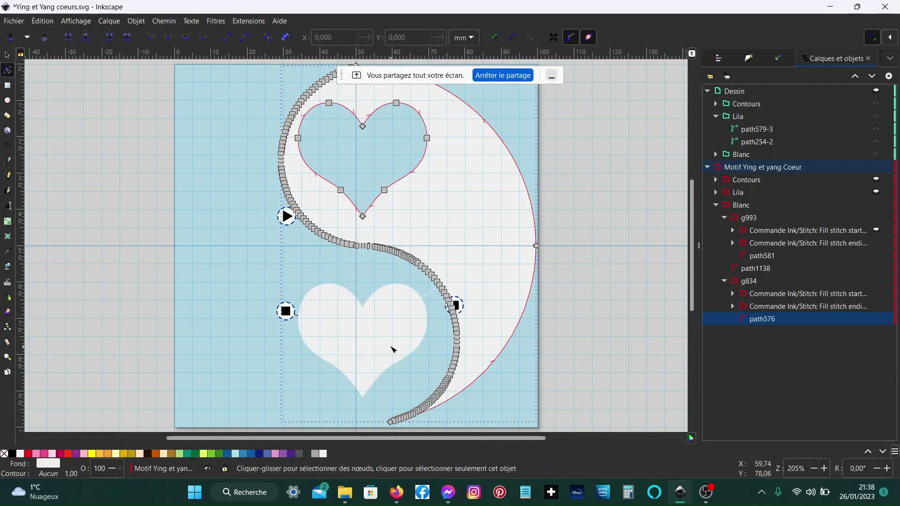
pyautogui.click(393, 348)
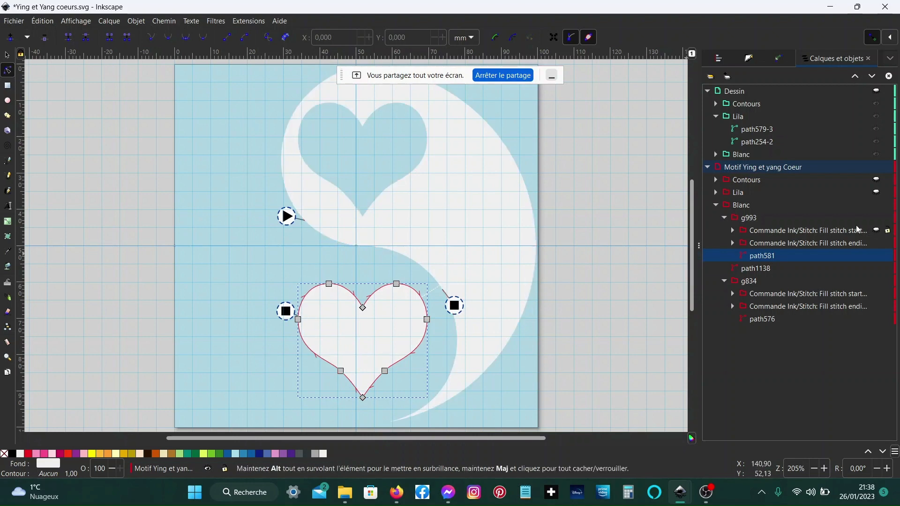
pyautogui.click(876, 230)
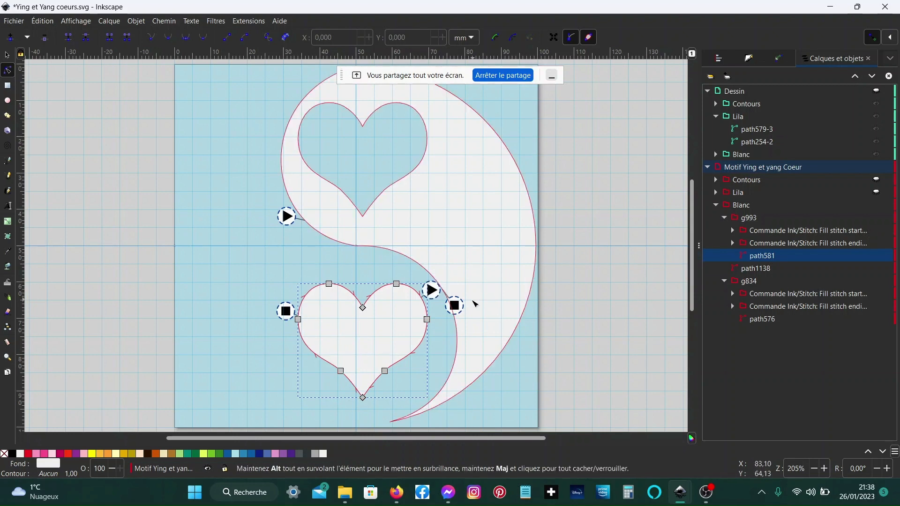
# - Select the lower heart, zoom in on its start marker, and hide g993's fill stitch start command
pyautogui.click(490, 213)
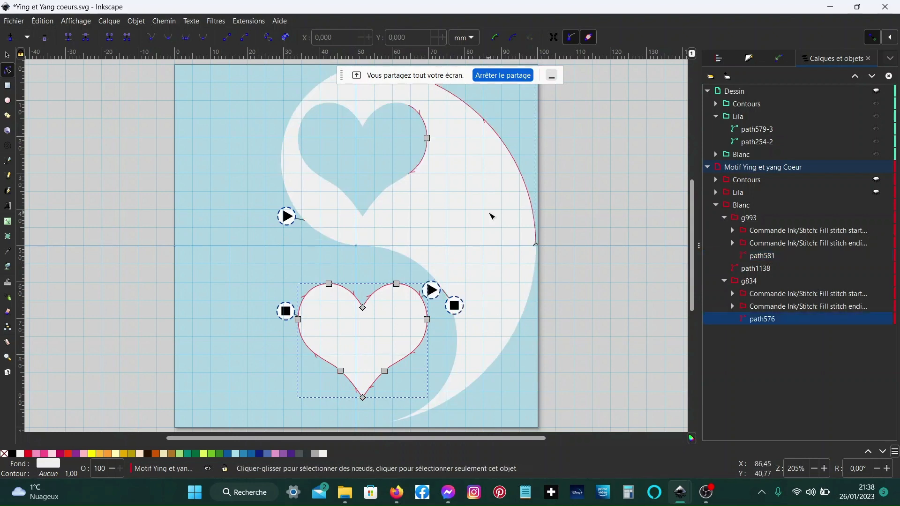
pyautogui.click(454, 302)
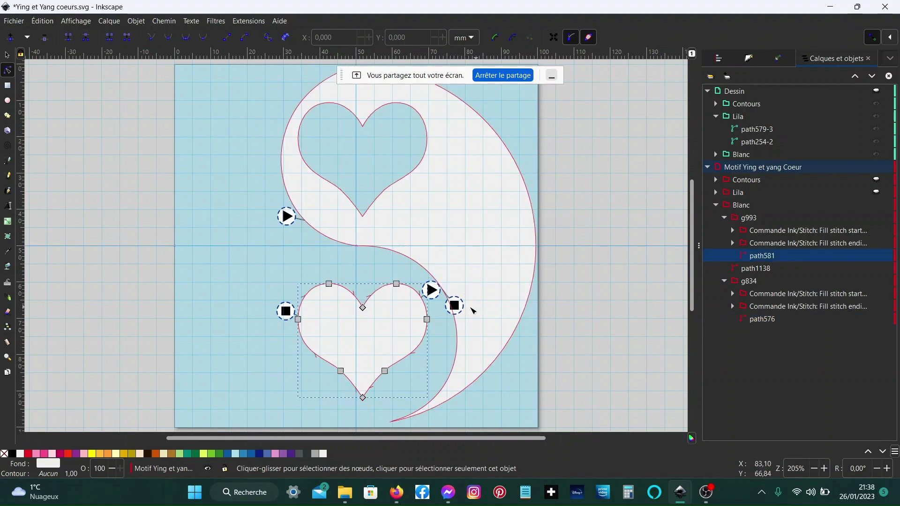
pyautogui.keyDown('ctrl'); pyautogui.scroll(4, 471, 286); pyautogui.keyUp('ctrl')
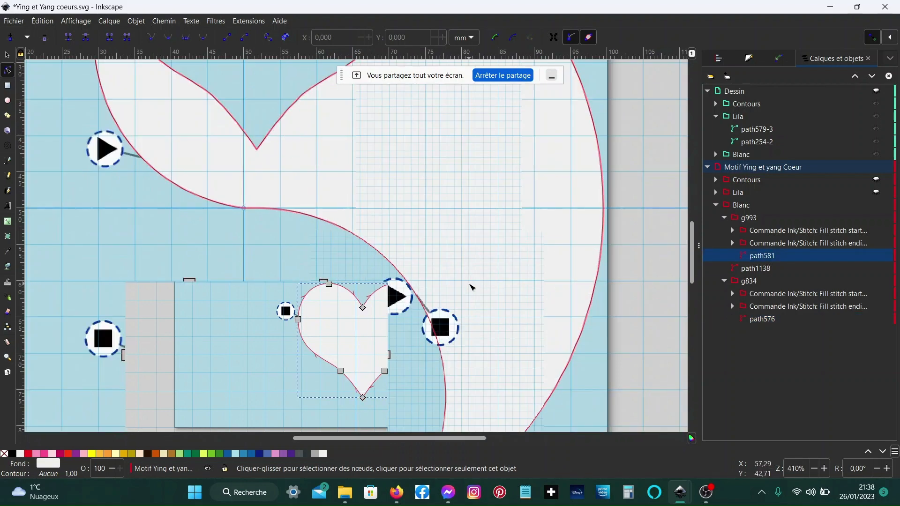
pyautogui.scroll(-8, 471, 287)
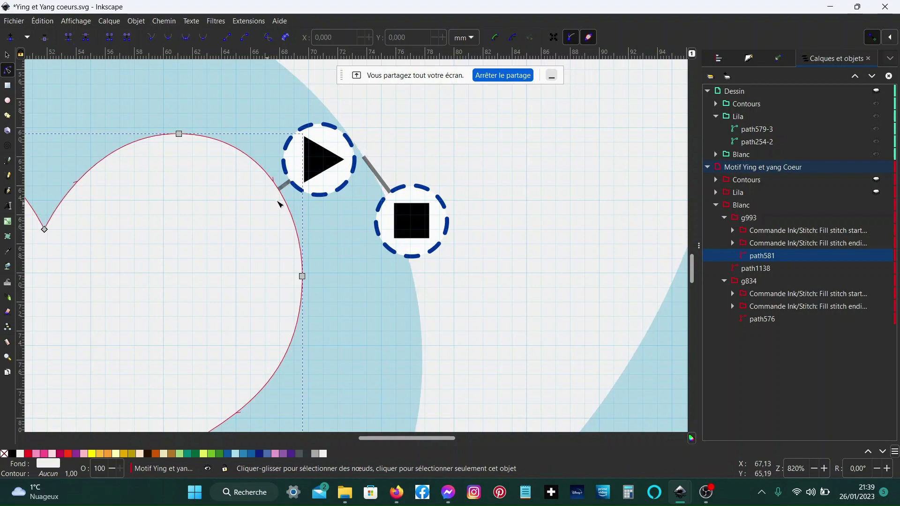
pyautogui.click(876, 230)
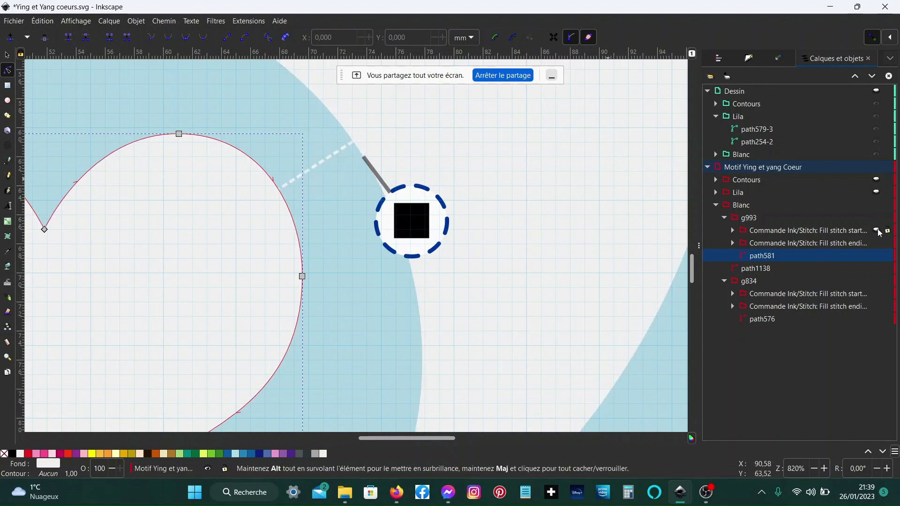
# - Open the embroidery parameters for path1138, browse the preset list, and cancel the dialog
pyautogui.click(763, 269)
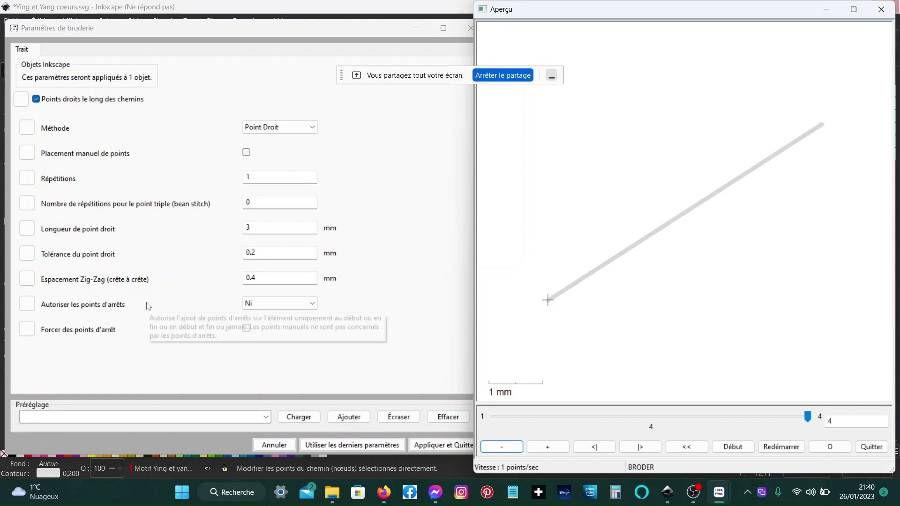
pyautogui.click(266, 417)
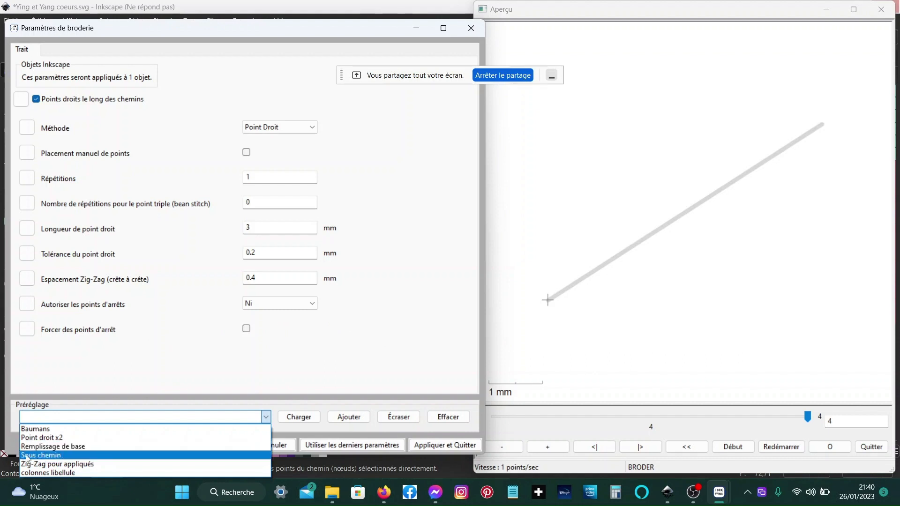
pyautogui.click(167, 335)
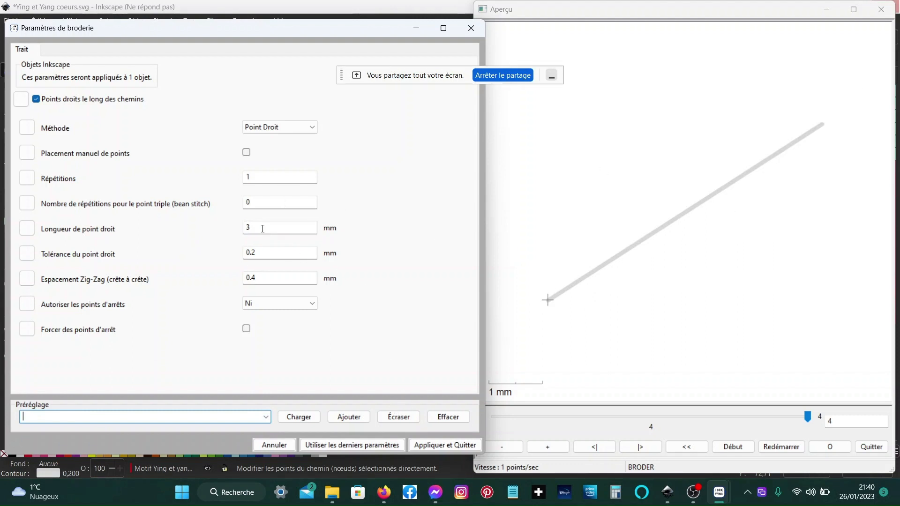
pyautogui.click(291, 304)
pyautogui.click(293, 305)
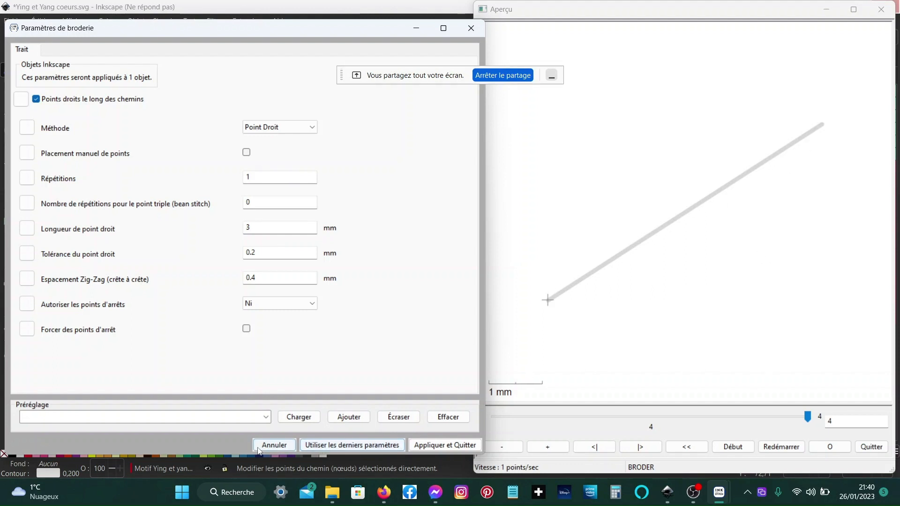
pyautogui.click(275, 443)
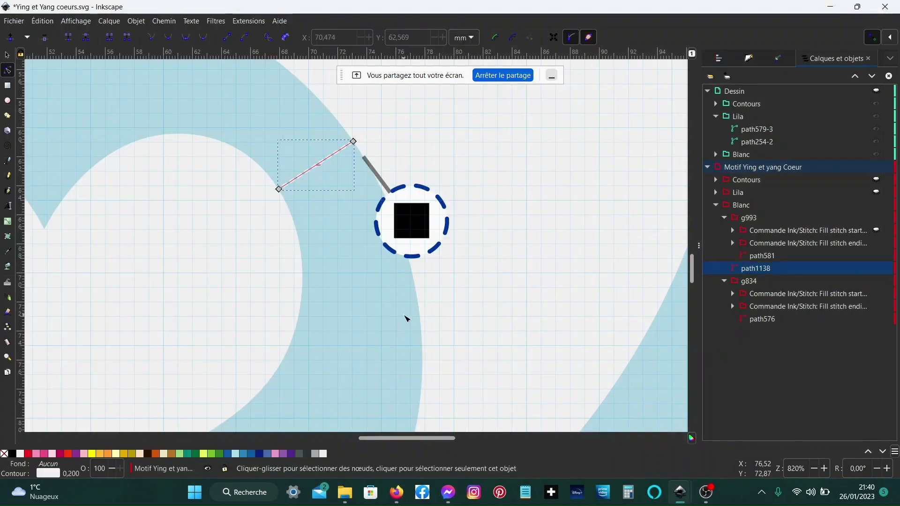
# - Zoom out to the whole design and show the motif's Lila sublayer
pyautogui.scroll(-3, 328, 321)
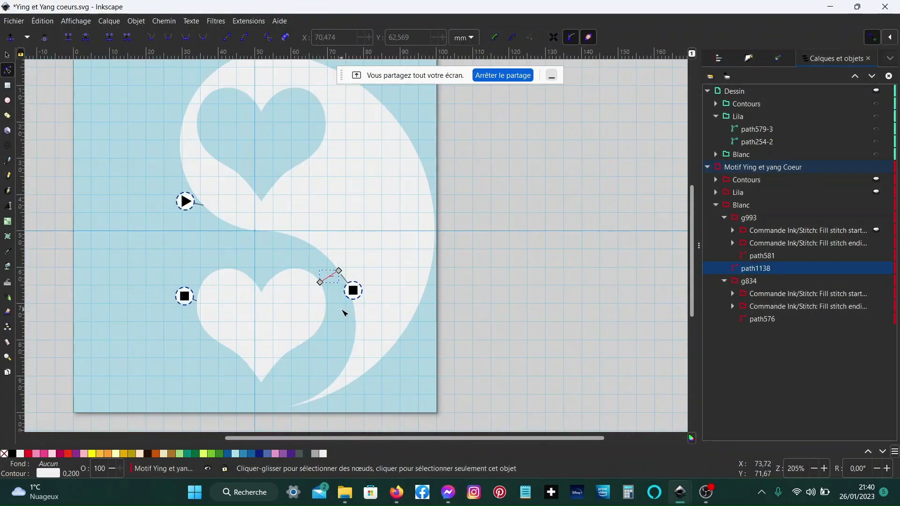
pyautogui.hscroll(-2, 342, 310)
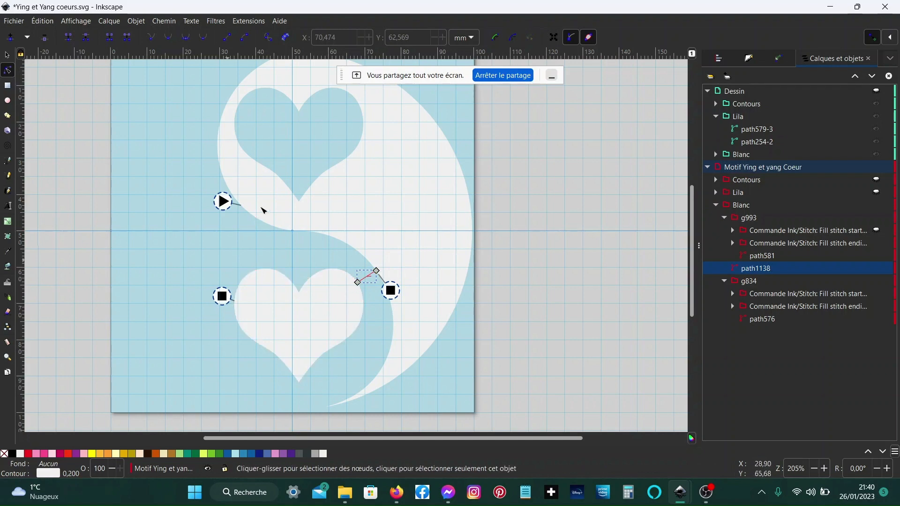
pyautogui.click(876, 193)
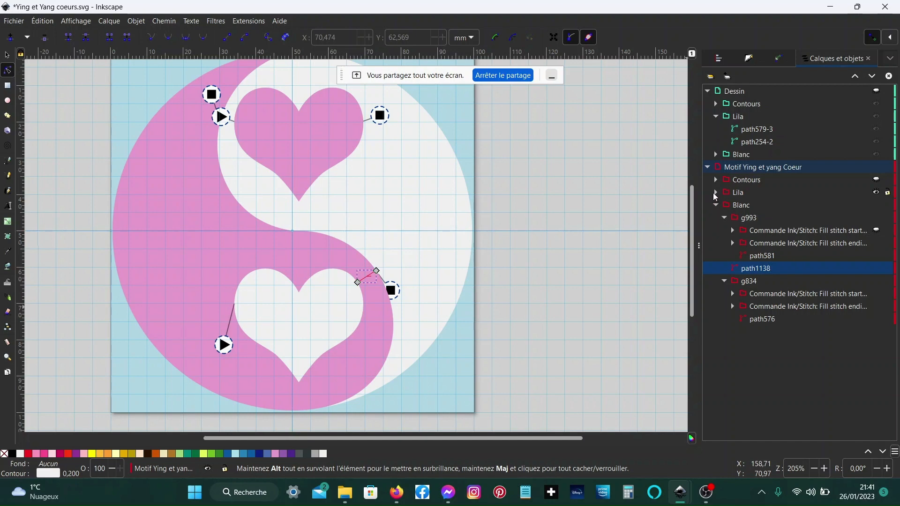
# - Select the upper pink heart and the pink swirl on the canvas to locate their paths
pyautogui.click(281, 145)
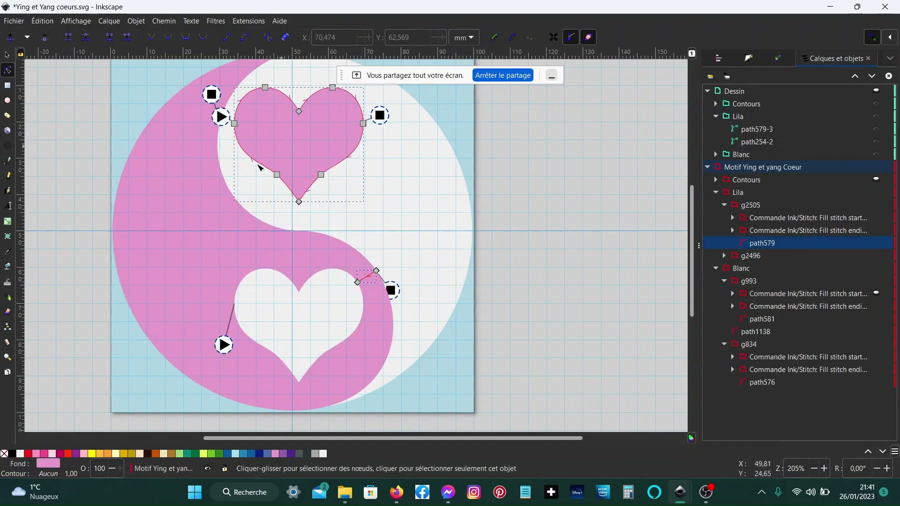
pyautogui.click(180, 228)
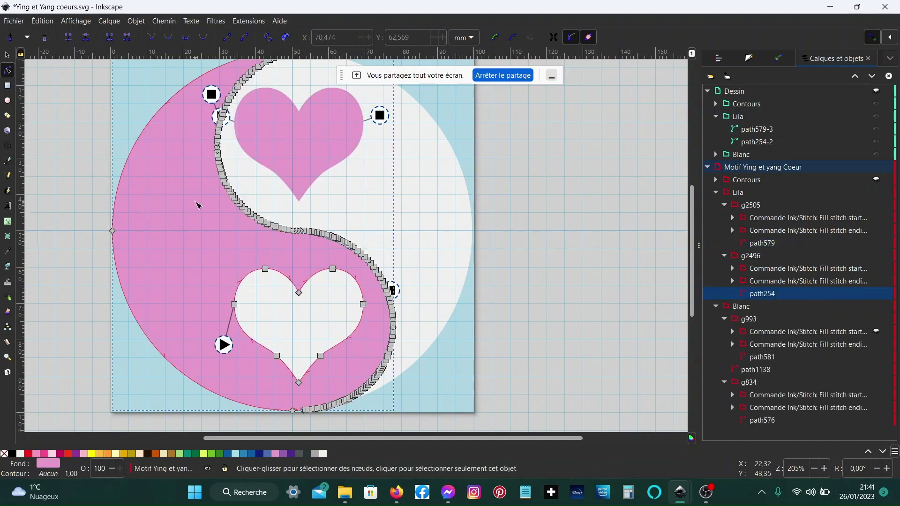
pyautogui.scroll(4, 197, 205)
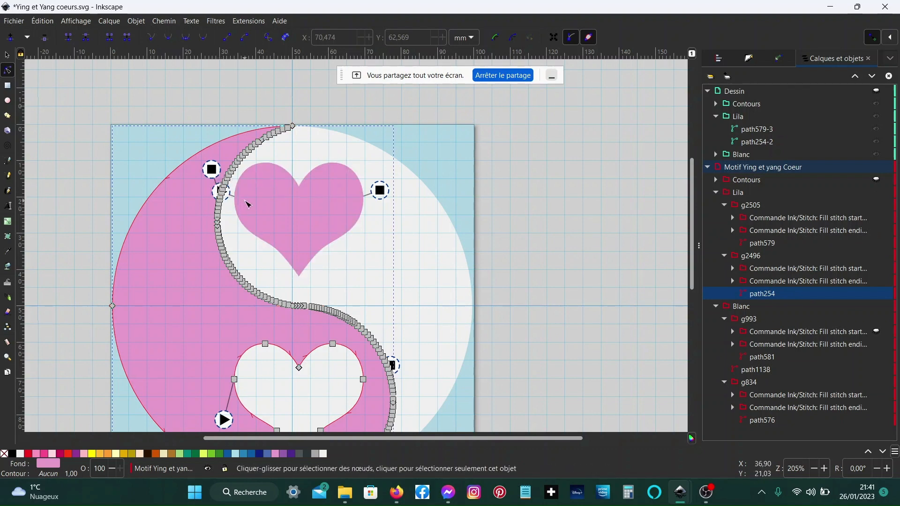
# - Collapse the Lila and Blanc sublayers and show the motif's Contours sublayer
pyautogui.click(715, 192)
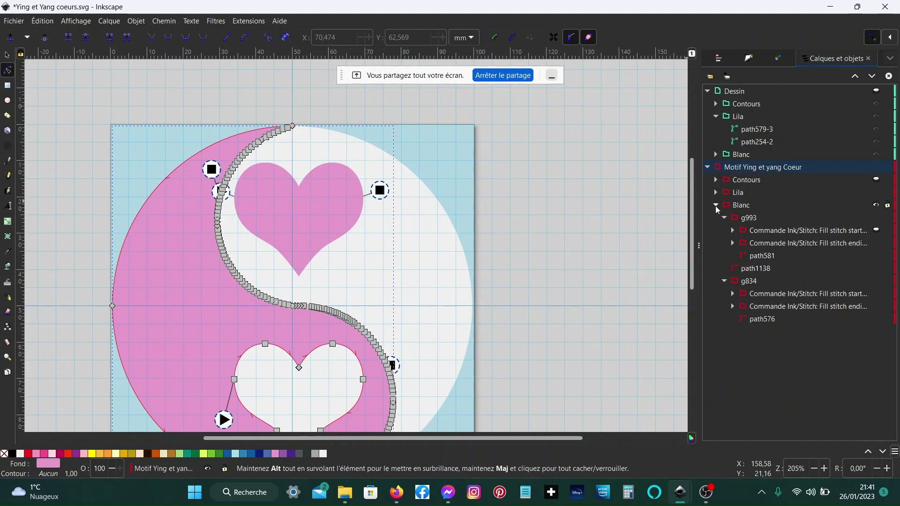
pyautogui.click(716, 205)
pyautogui.click(742, 181)
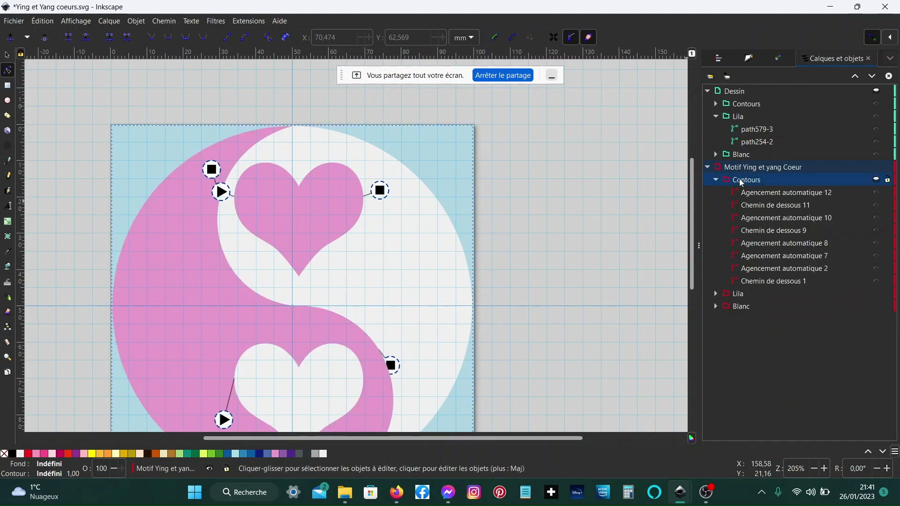
pyautogui.click(876, 181)
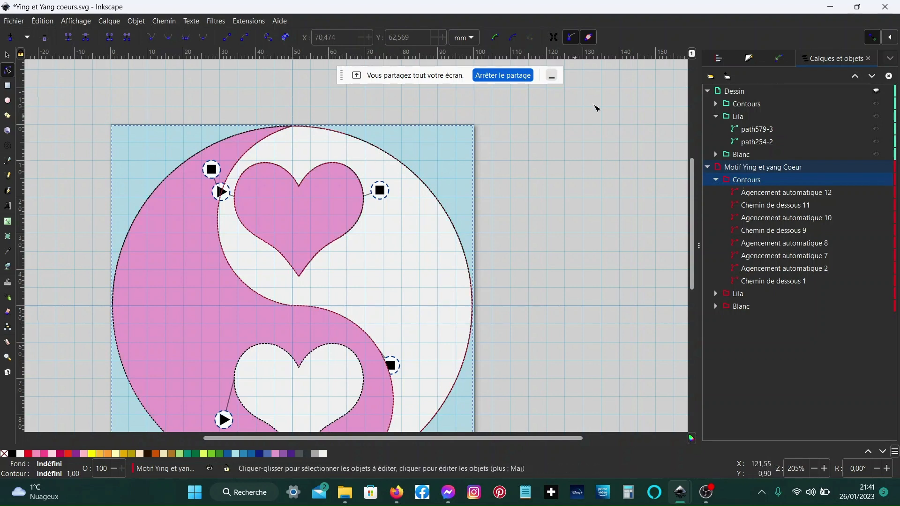
# - Switch visibility from the motif layer to the Dessin layer, keeping Dessin's Lila sublayer hidden
pyautogui.click(875, 167)
pyautogui.click(757, 104)
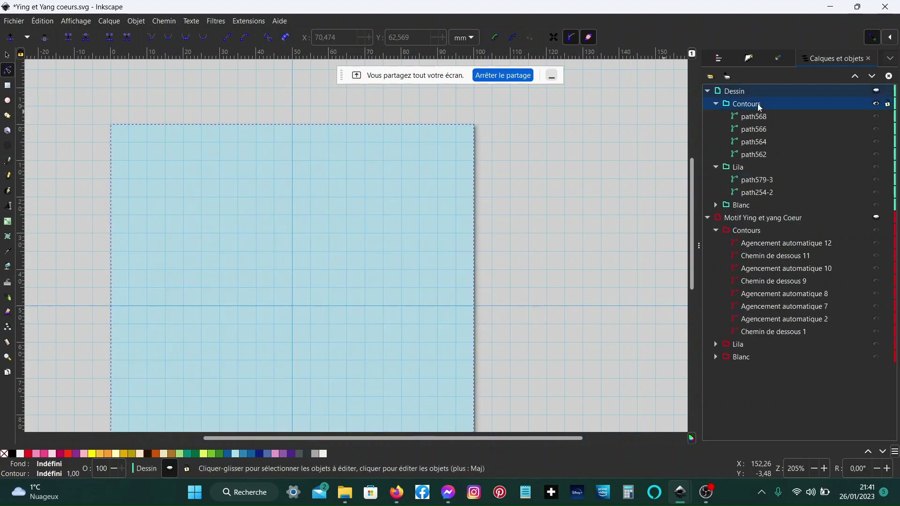
pyautogui.click(875, 89)
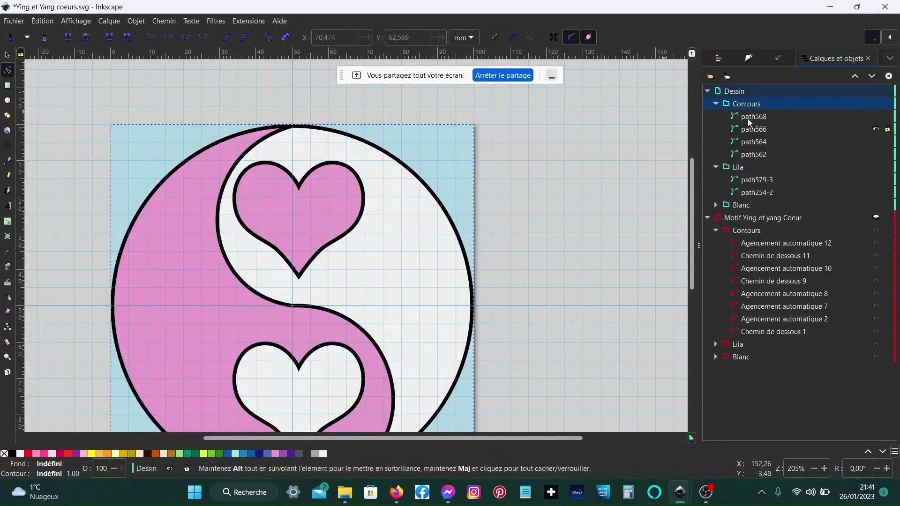
pyautogui.click(875, 167)
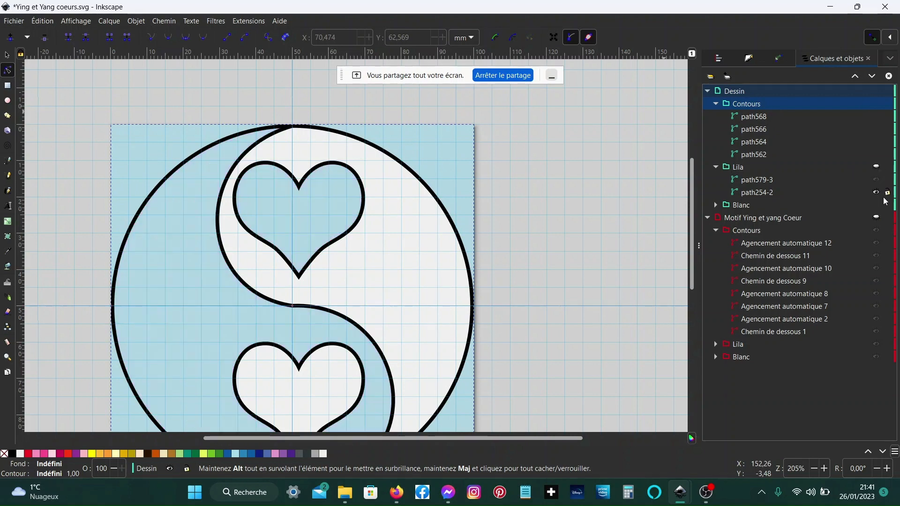
# - Hide the Dessin layer's Blanc sublayer and give all four paths of its Contours sublayer a dashed stroke style
pyautogui.click(874, 205)
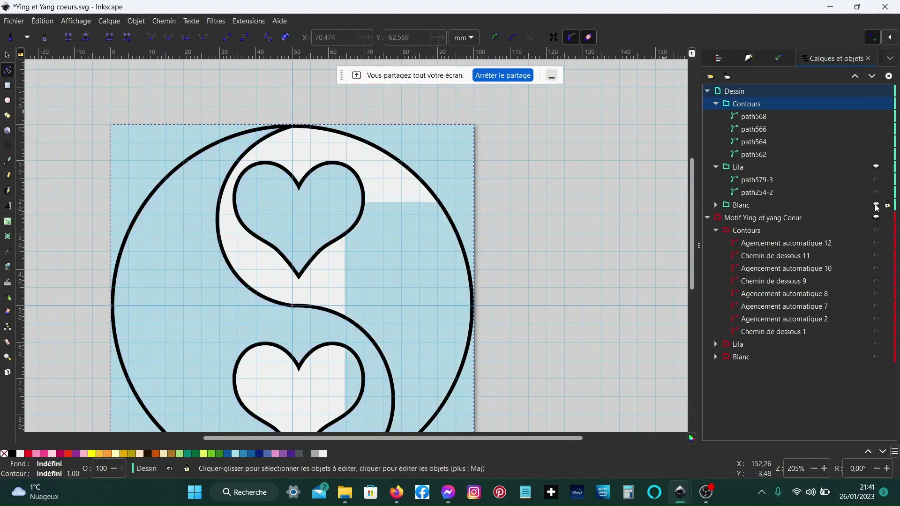
pyautogui.click(758, 118)
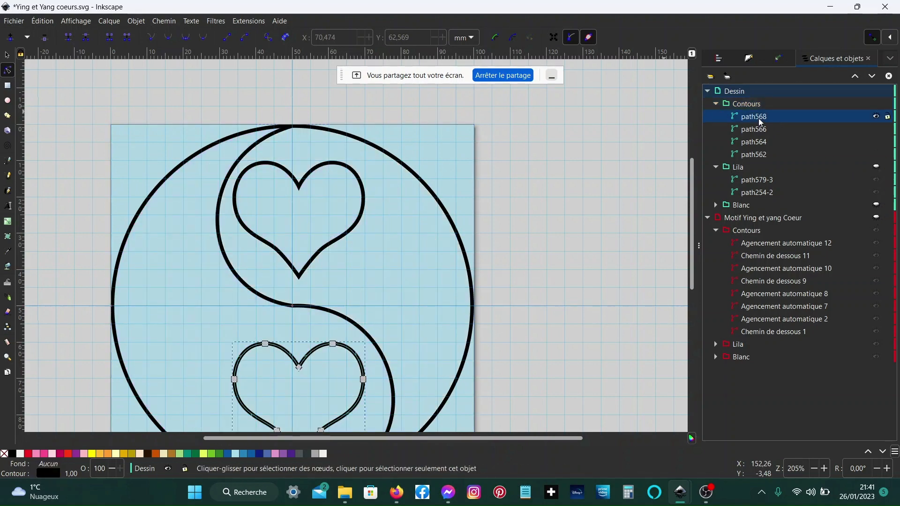
pyautogui.keyDown('shift'); pyautogui.click(755, 156); pyautogui.keyUp('shift')
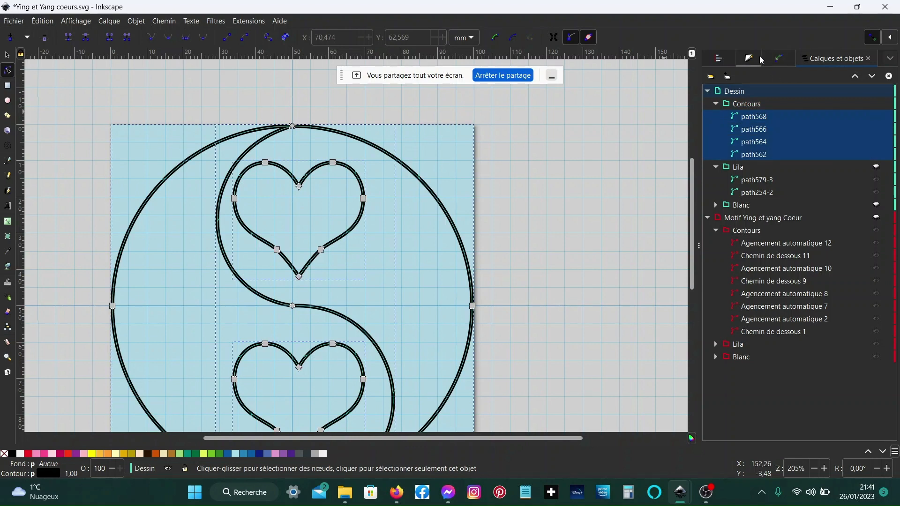
pyautogui.hotkey('ctrl', 'shift', 'f')
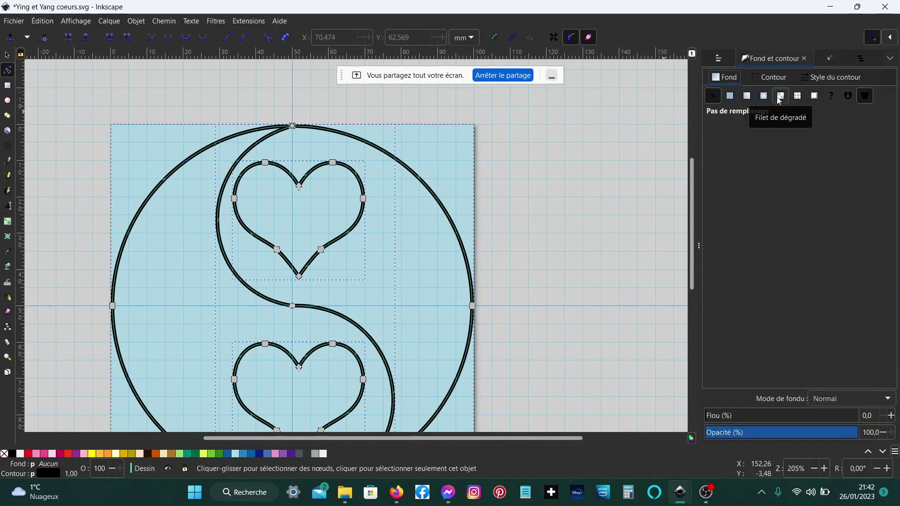
pyautogui.click(847, 75)
pyautogui.click(780, 116)
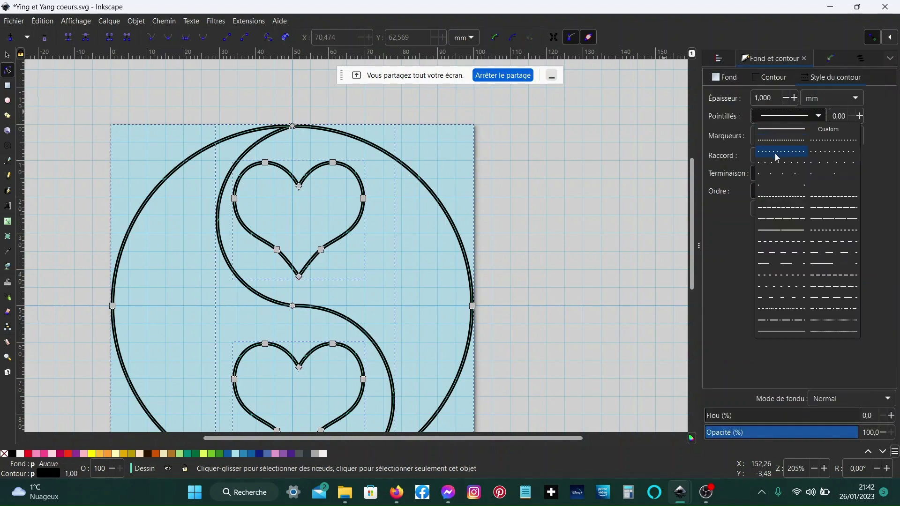
pyautogui.click(770, 197)
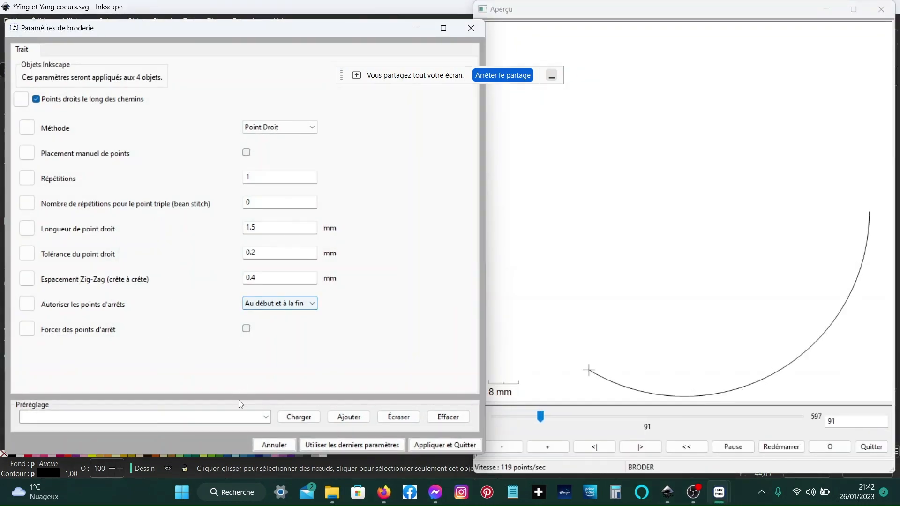
# - Load the 'Point droit x2' preset in the embroidery parameters and apply it to the four contour paths
pyautogui.click(265, 417)
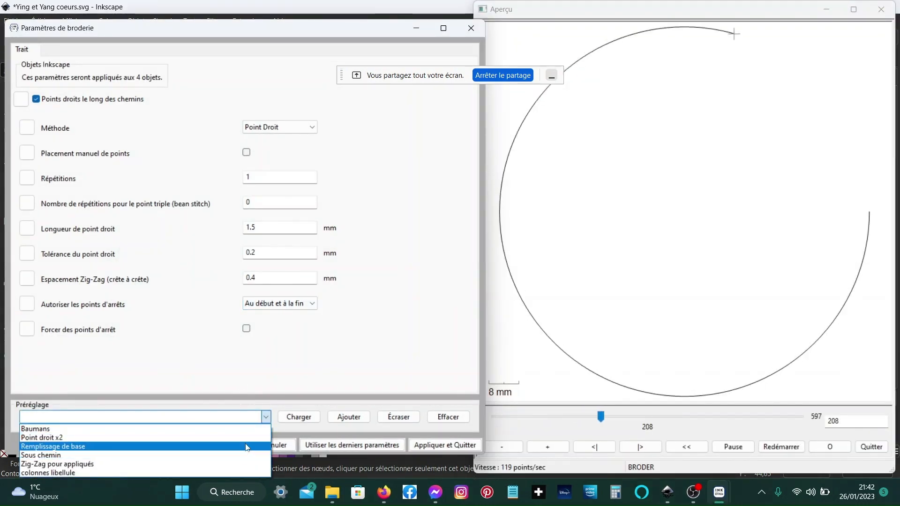
pyautogui.click(248, 437)
pyautogui.click(298, 417)
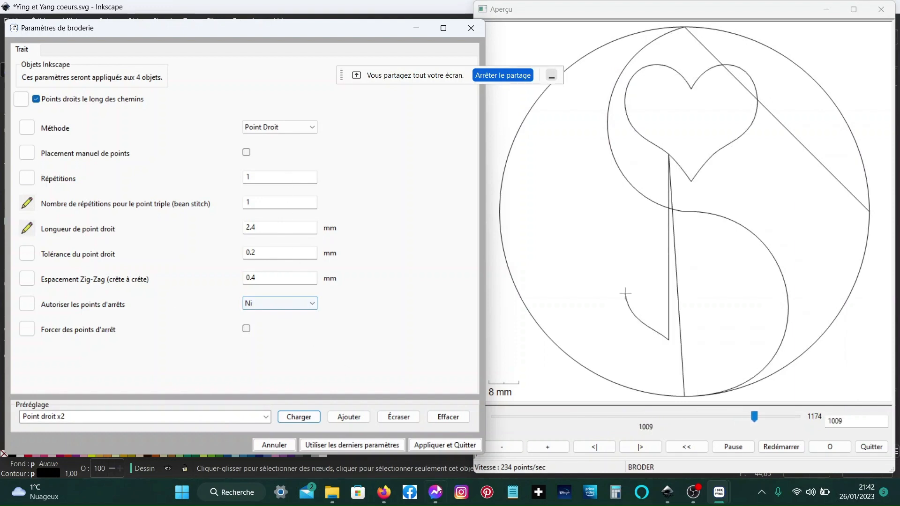
pyautogui.click(445, 444)
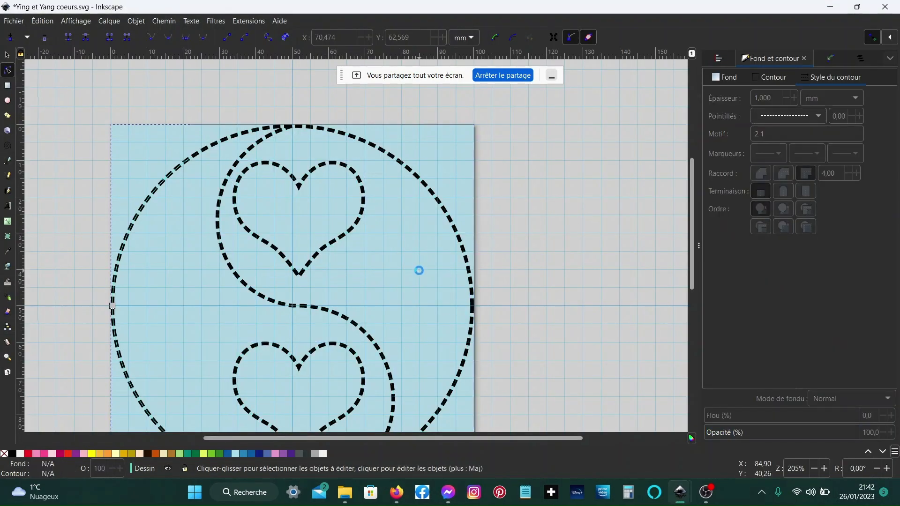
# - Apply Ink/Stitch's Agencement automatique de Points Droits to the selected contour paths
pyautogui.click(861, 60)
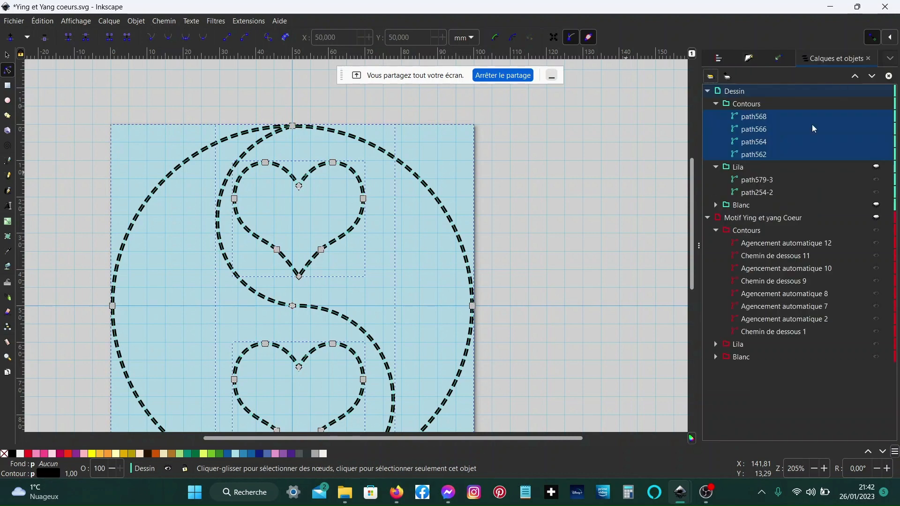
pyautogui.scroll(-2, 315, 186)
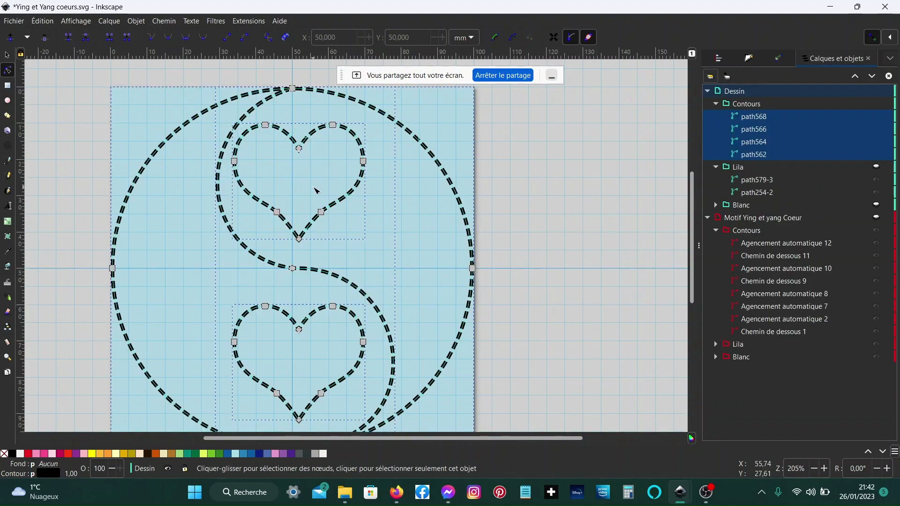
pyautogui.click(258, 21)
pyautogui.moveTo(261, 172)
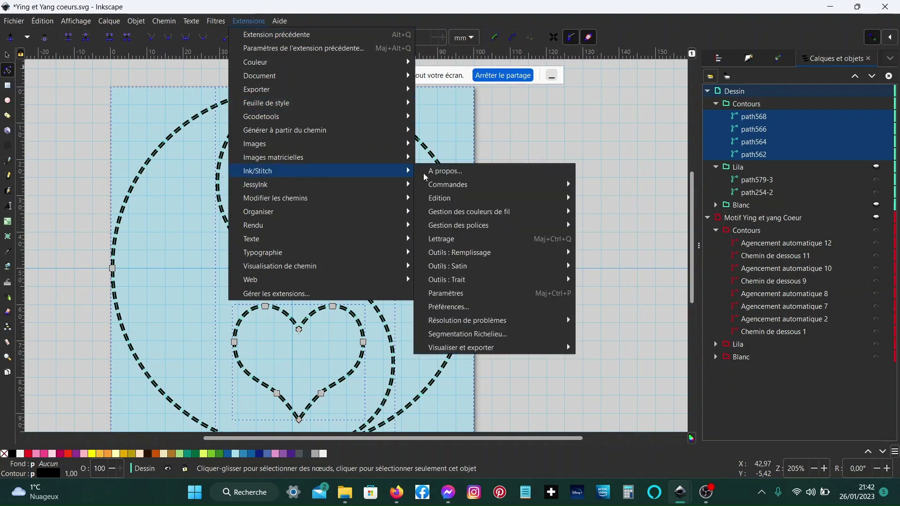
pyautogui.moveTo(461, 280)
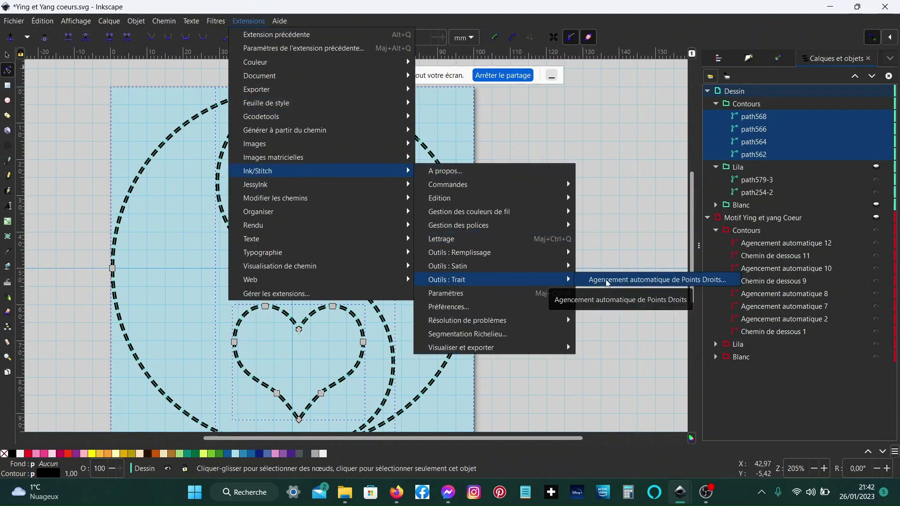
pyautogui.click(607, 281)
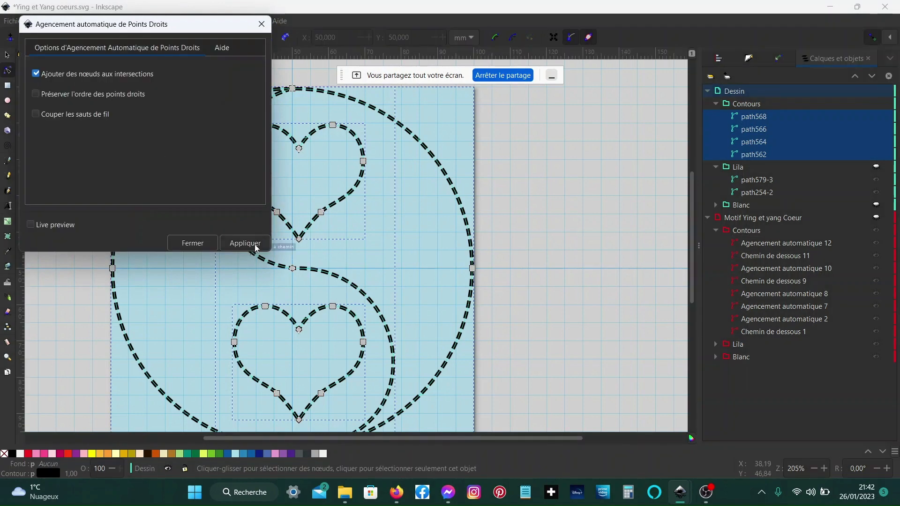
pyautogui.click(254, 244)
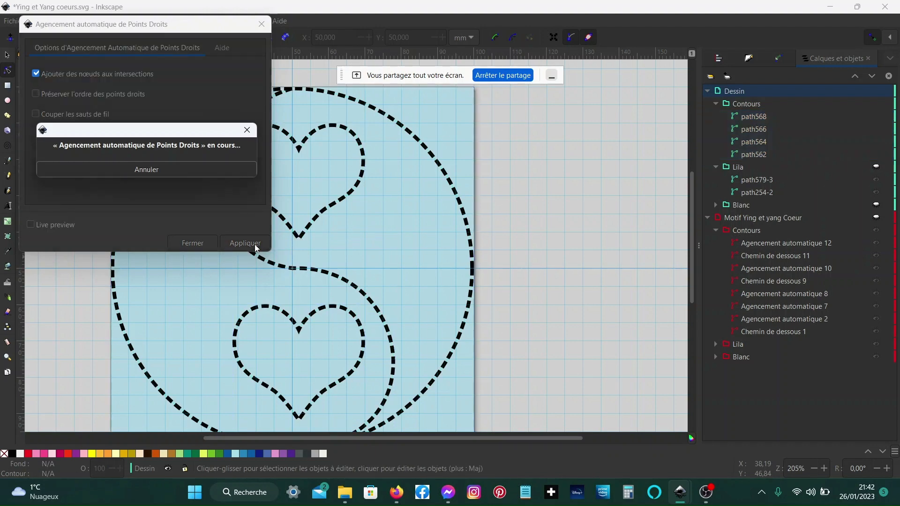
pyautogui.click(196, 243)
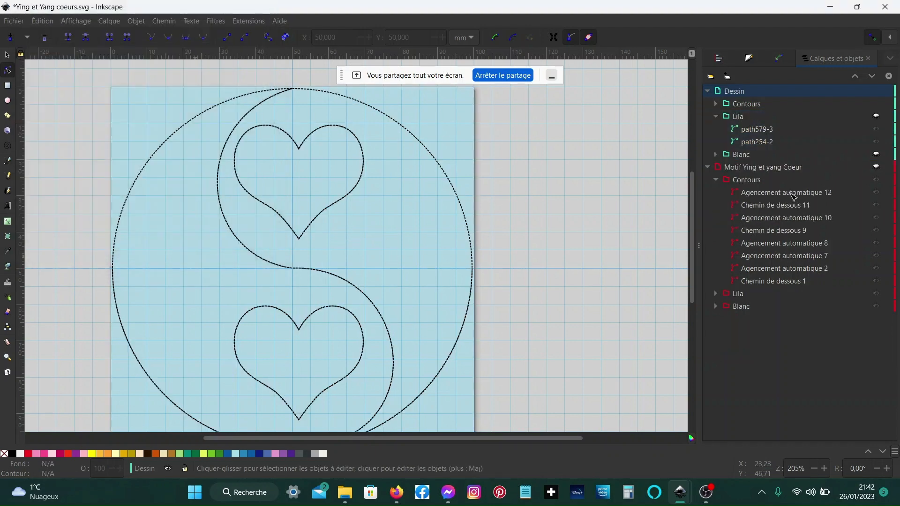
# - Expand the new auto-route group and inspect its routed paths one at a time on the canvas
pyautogui.click(716, 105)
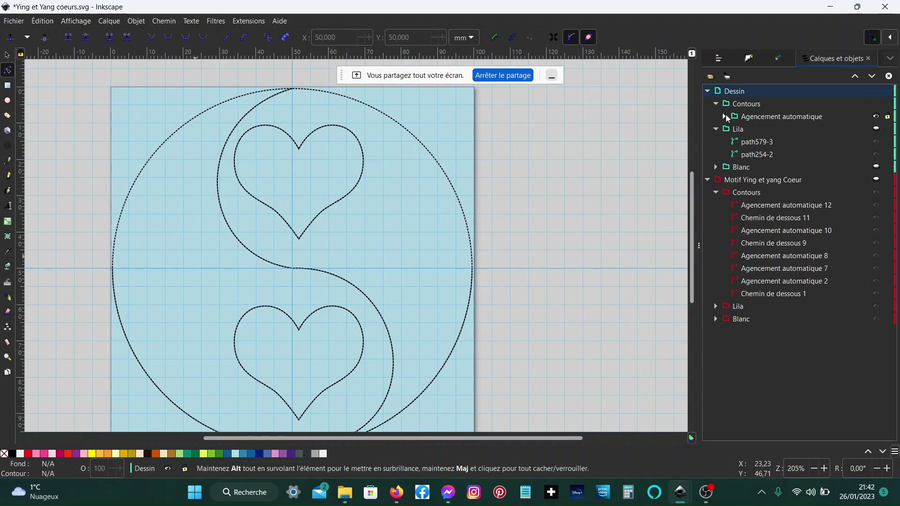
pyautogui.click(725, 117)
pyautogui.click(803, 285)
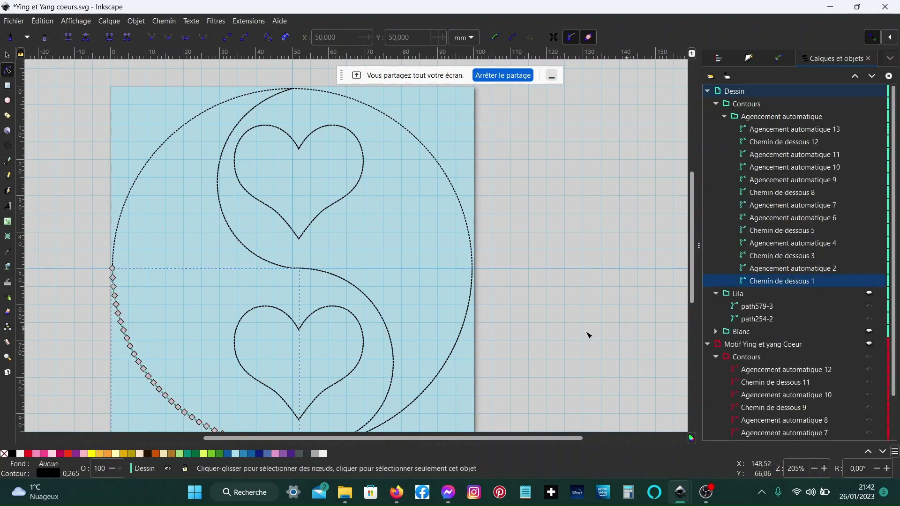
pyautogui.scroll(-4, 589, 336)
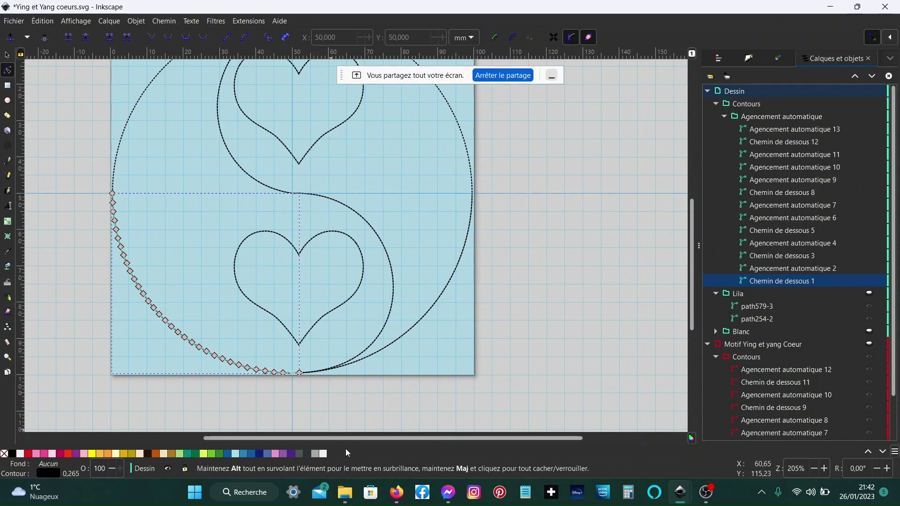
pyautogui.click(775, 269)
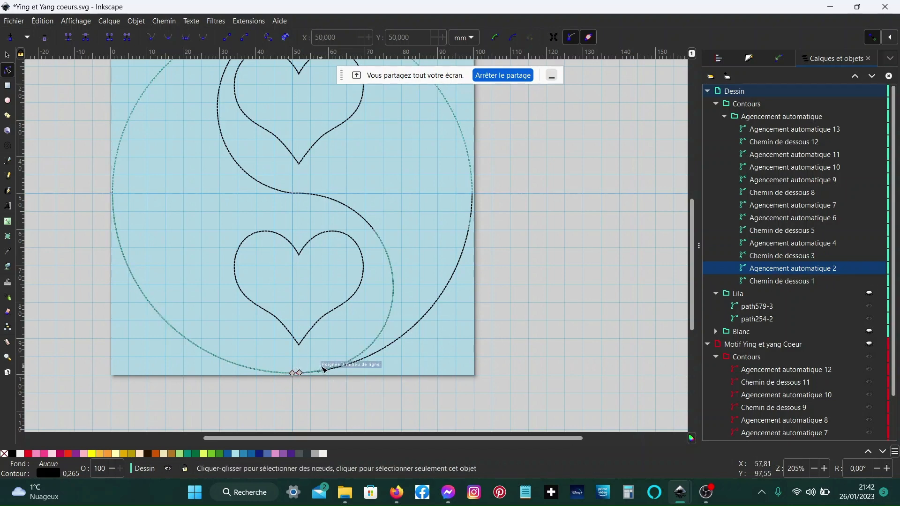
pyautogui.click(760, 256)
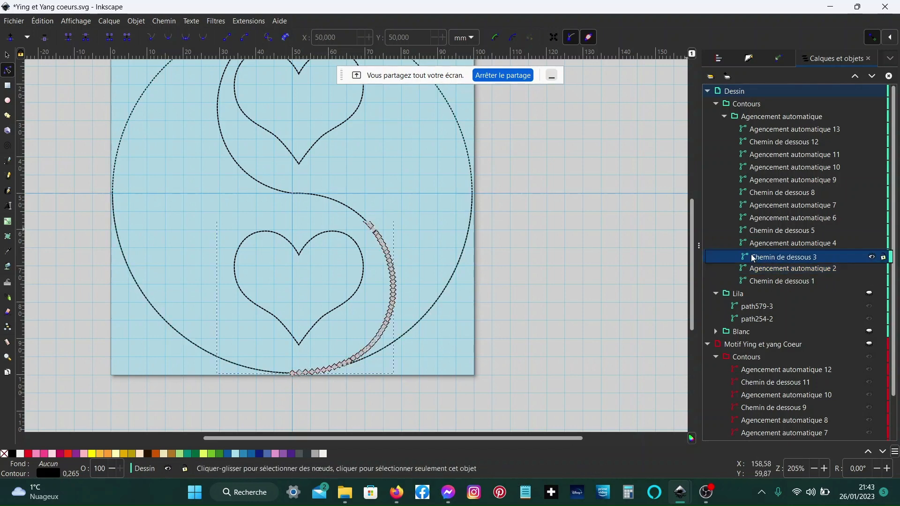
pyautogui.click(780, 245)
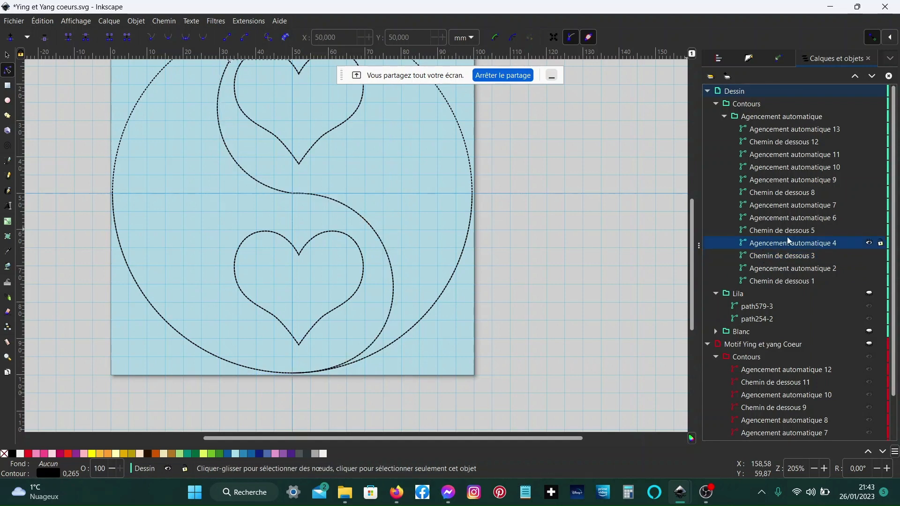
# - Set Chemin de dessous 1's lock stitches (Autoriser les points d'arrêts) to Ni in the embroidery parameters
pyautogui.click(776, 283)
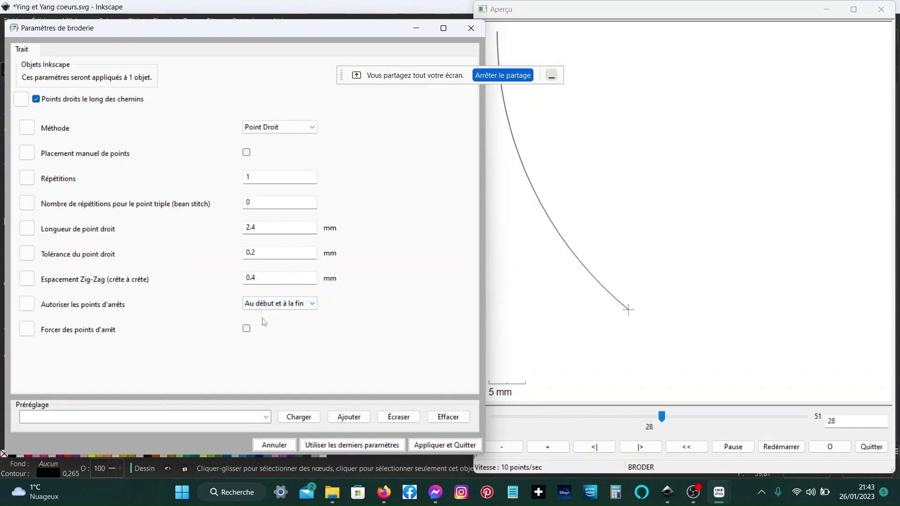
pyautogui.click(315, 306)
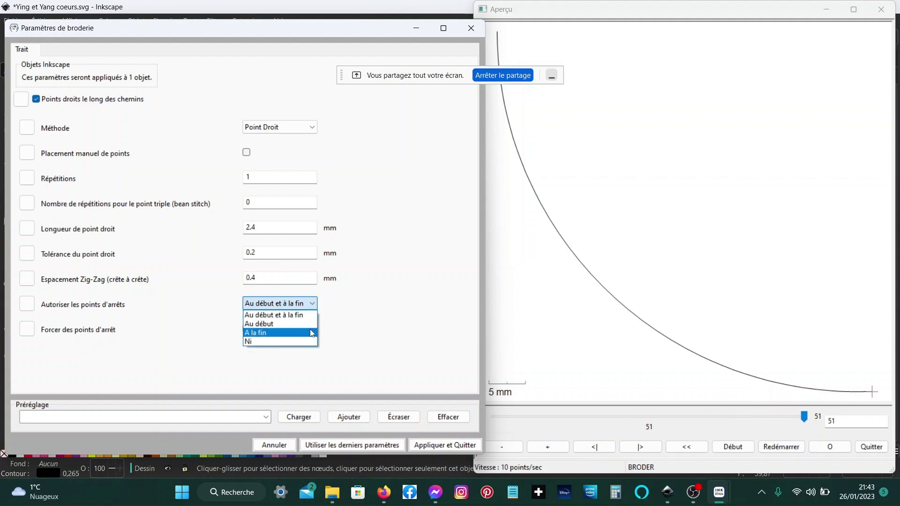
pyautogui.click(314, 342)
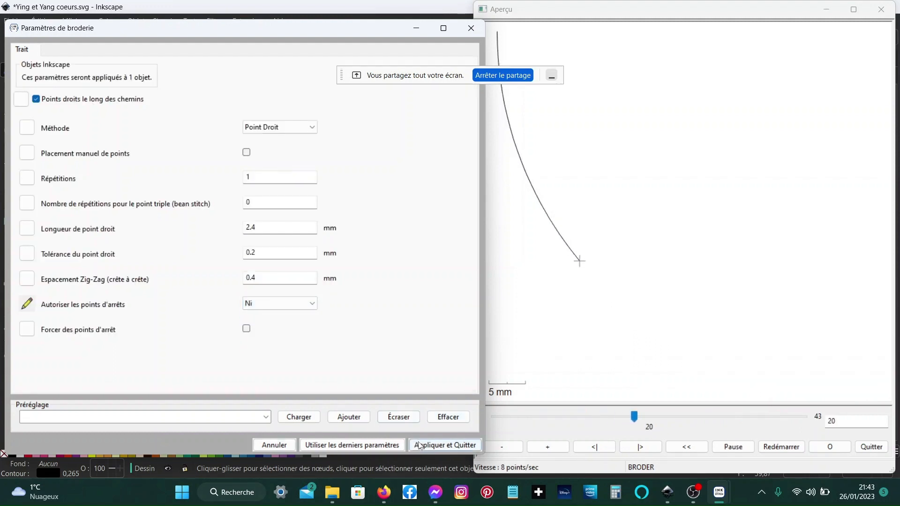
pyautogui.click(444, 445)
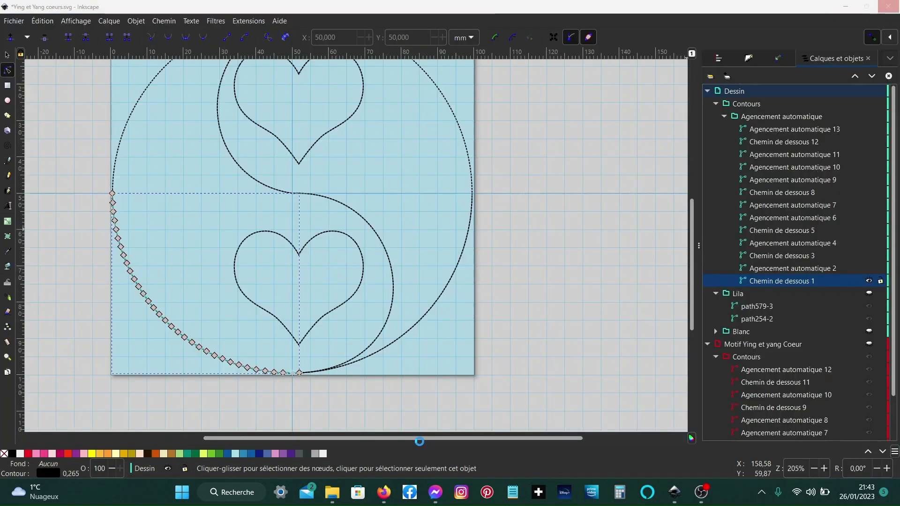
# - Select the Chemin de dessous underpaths together to view them on the canvas, then clear the selection
pyautogui.keyDown('ctrl'); pyautogui.click(787, 255); pyautogui.keyUp('ctrl')
pyautogui.keyDown('ctrl'); pyautogui.click(788, 231); pyautogui.keyUp('ctrl')
pyautogui.keyDown('ctrl'); pyautogui.click(792, 195); pyautogui.keyUp('ctrl')
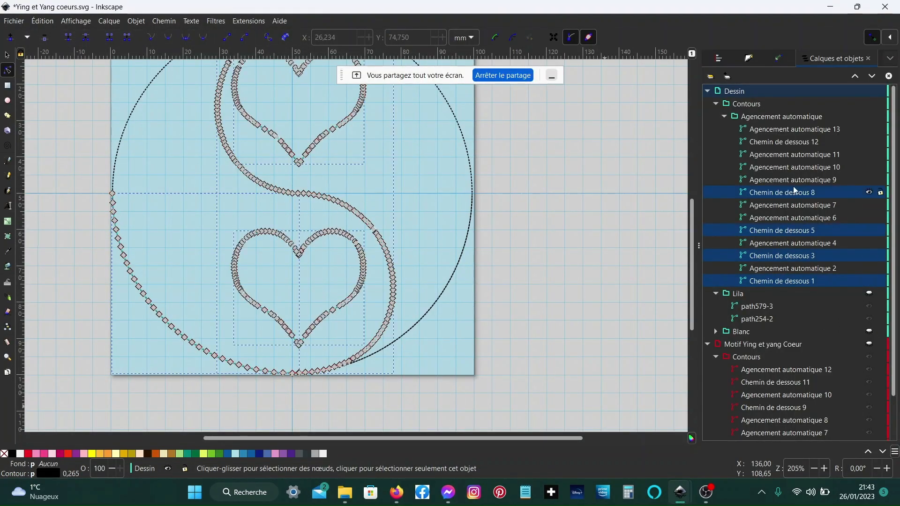
pyautogui.keyDown('ctrl'); pyautogui.click(795, 145); pyautogui.keyUp('ctrl')
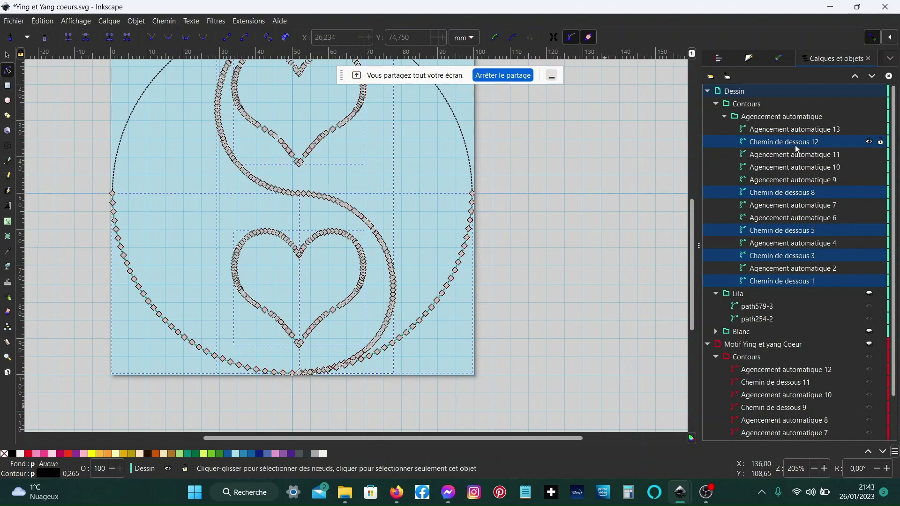
pyautogui.click(584, 253)
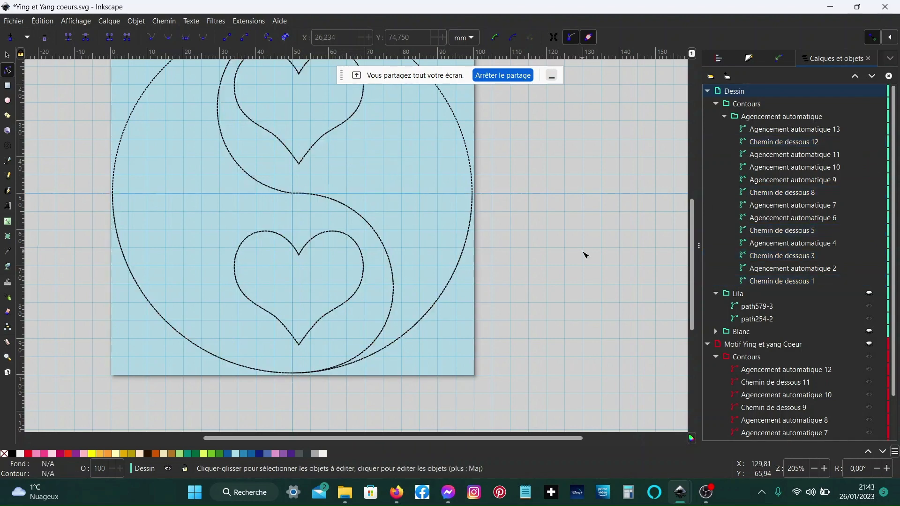
# - Fit the page in view and inspect the Agencement automatique running-stitch paths one by one
pyautogui.click(791, 269)
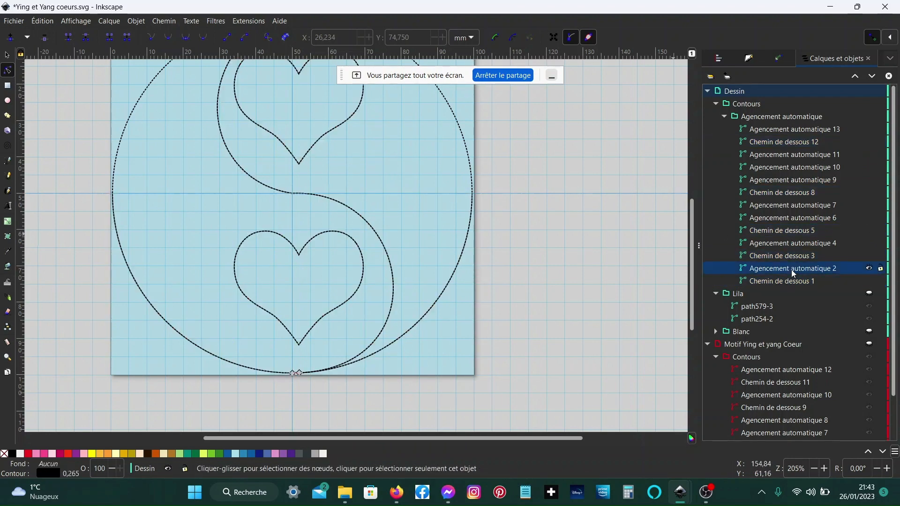
pyautogui.click(795, 243)
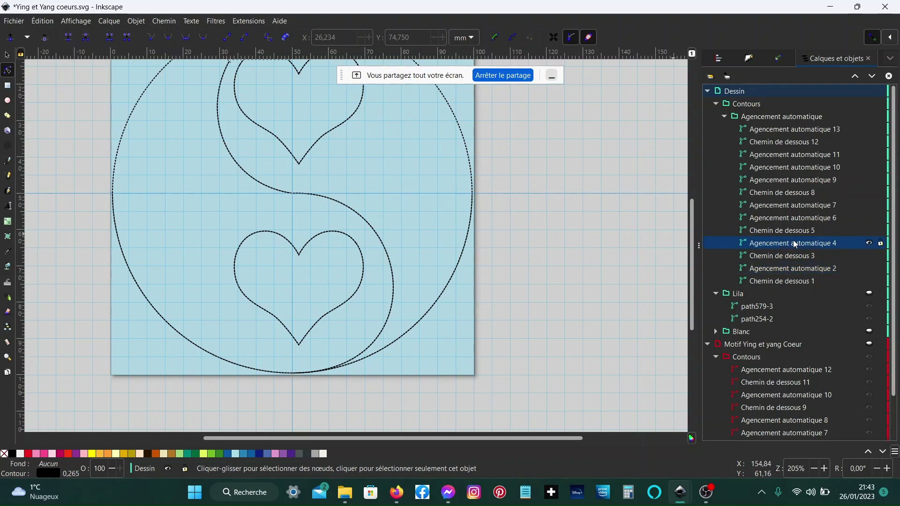
pyautogui.press('5')
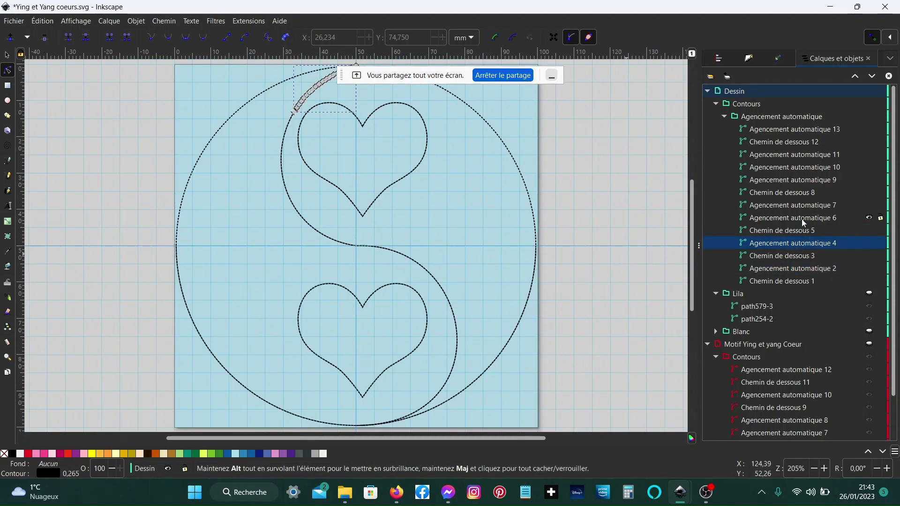
pyautogui.click(767, 271)
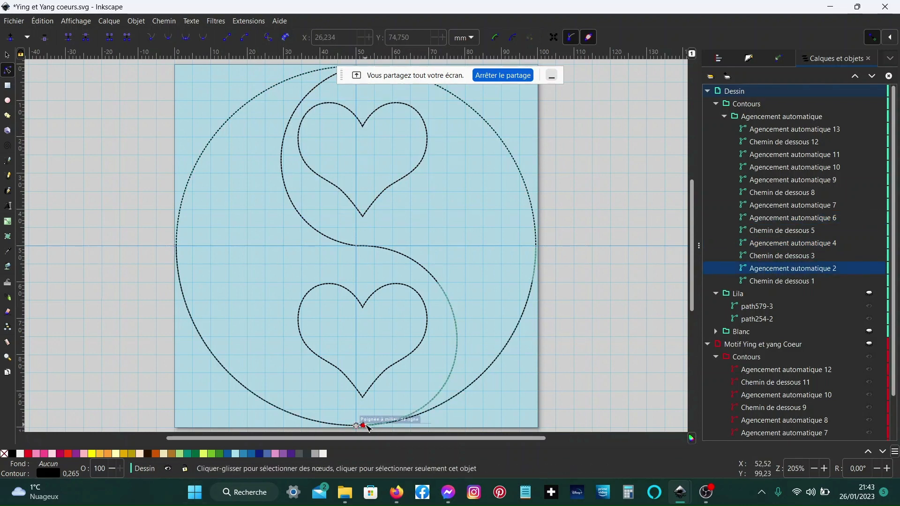
pyautogui.keyDown('ctrl'); pyautogui.click(797, 244); pyautogui.keyUp('ctrl')
pyautogui.keyDown('ctrl'); pyautogui.click(796, 244); pyautogui.keyUp('ctrl')
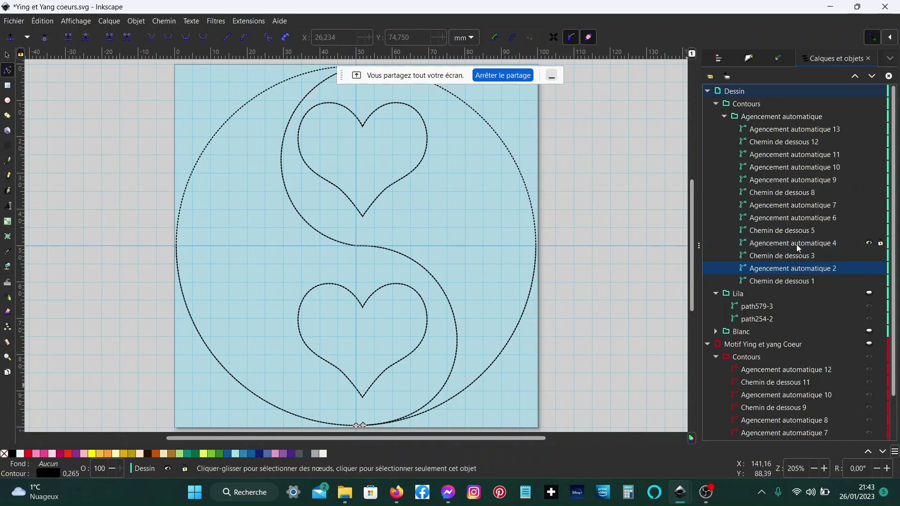
pyautogui.keyDown('ctrl'); pyautogui.click(816, 219); pyautogui.keyUp('ctrl')
pyautogui.keyDown('ctrl'); pyautogui.click(817, 219); pyautogui.keyUp('ctrl')
pyautogui.keyDown('ctrl'); pyautogui.click(814, 206); pyautogui.keyUp('ctrl')
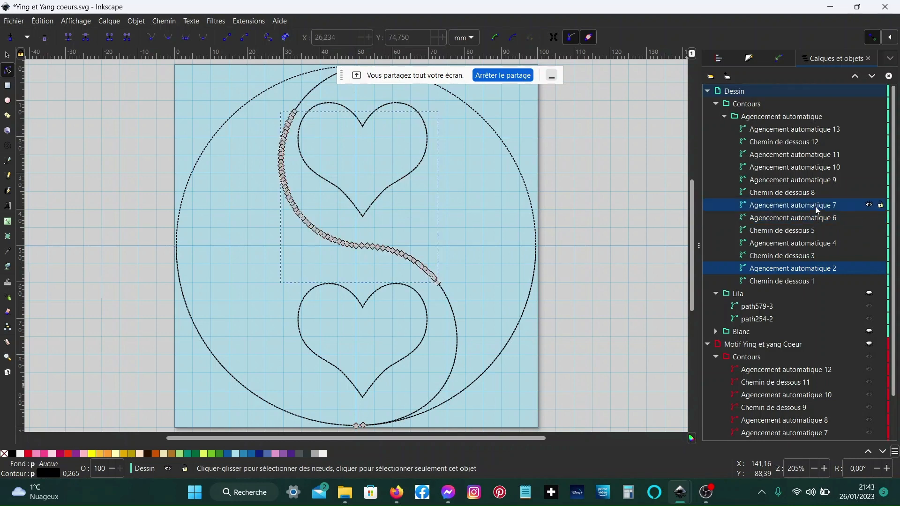
pyautogui.keyDown('ctrl'); pyautogui.click(814, 207); pyautogui.keyUp('ctrl')
pyautogui.keyDown('ctrl'); pyautogui.click(807, 180); pyautogui.keyUp('ctrl')
pyautogui.keyDown('ctrl'); pyautogui.click(808, 181); pyautogui.keyUp('ctrl')
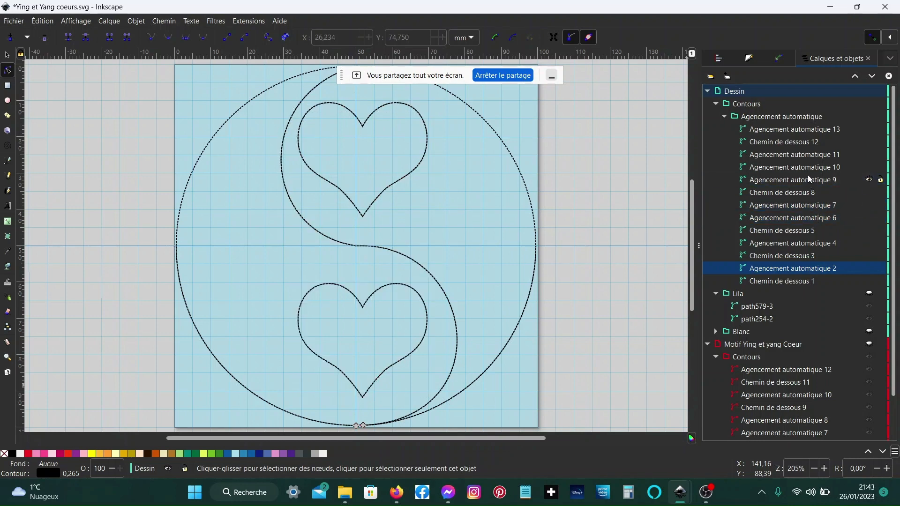
# - Select Agencement automatique 13 and set its lock stitches (Autoriser les points d'arrêts) to A la fin in the embroidery parameters
pyautogui.keyDown('ctrl'); pyautogui.click(812, 168); pyautogui.keyUp('ctrl')
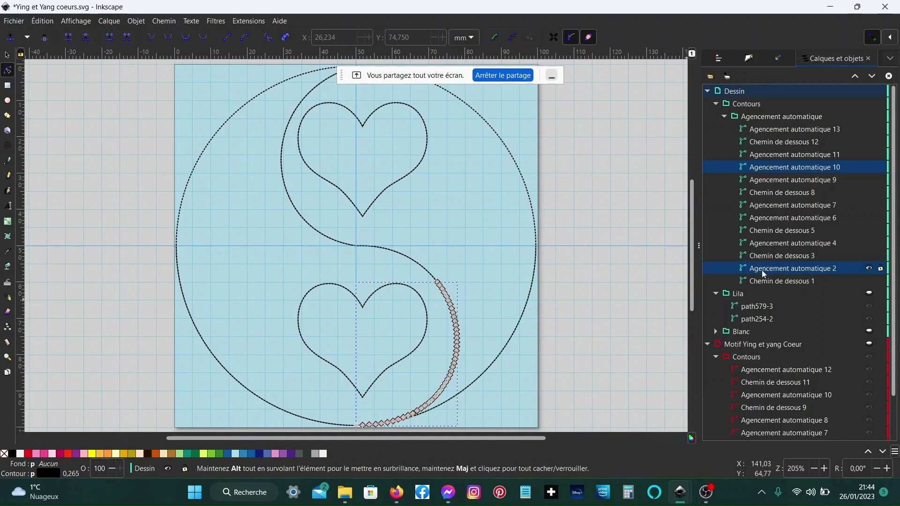
pyautogui.click(791, 168)
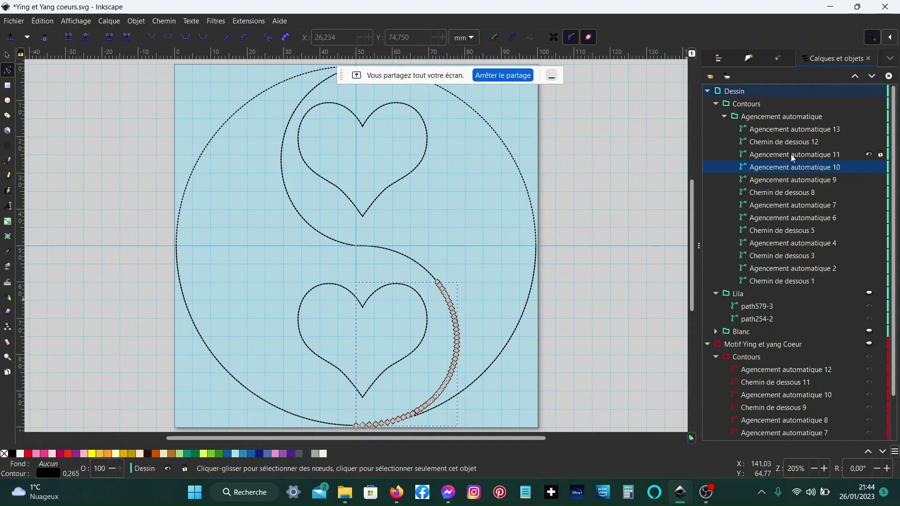
pyautogui.click(808, 130)
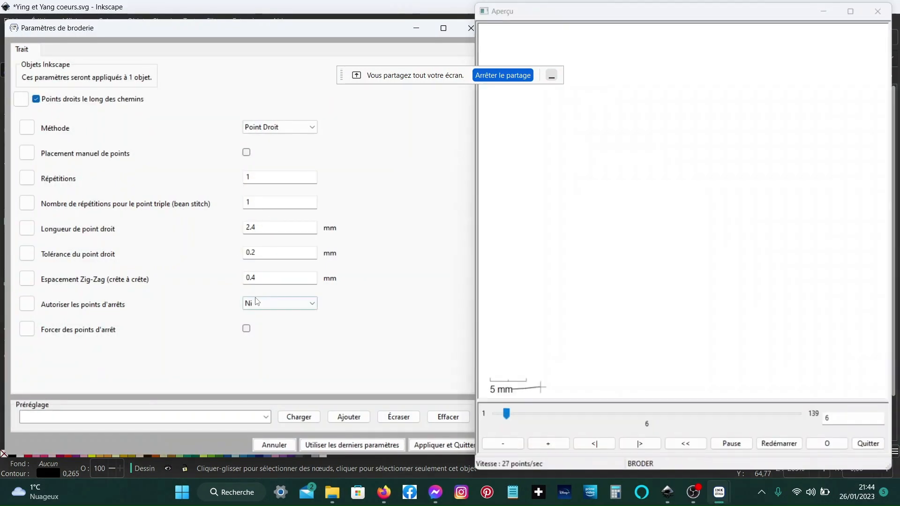
pyautogui.click(258, 303)
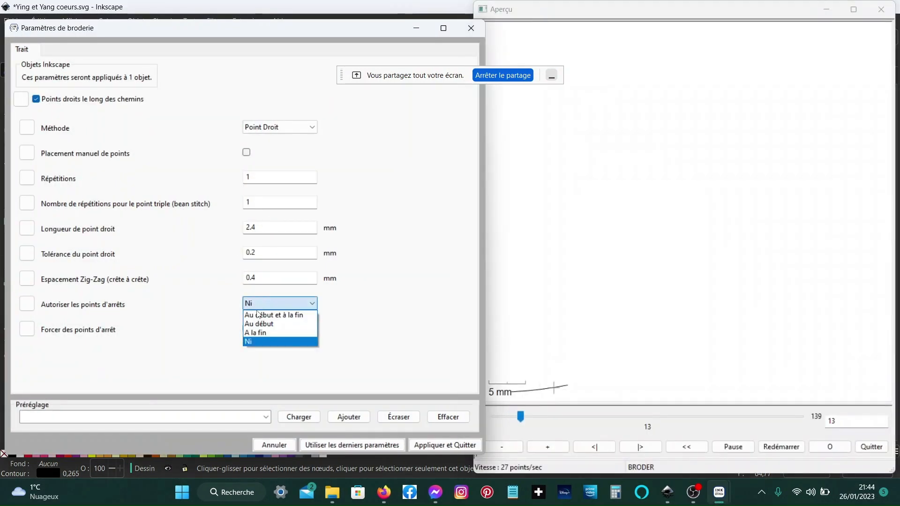
pyautogui.click(257, 332)
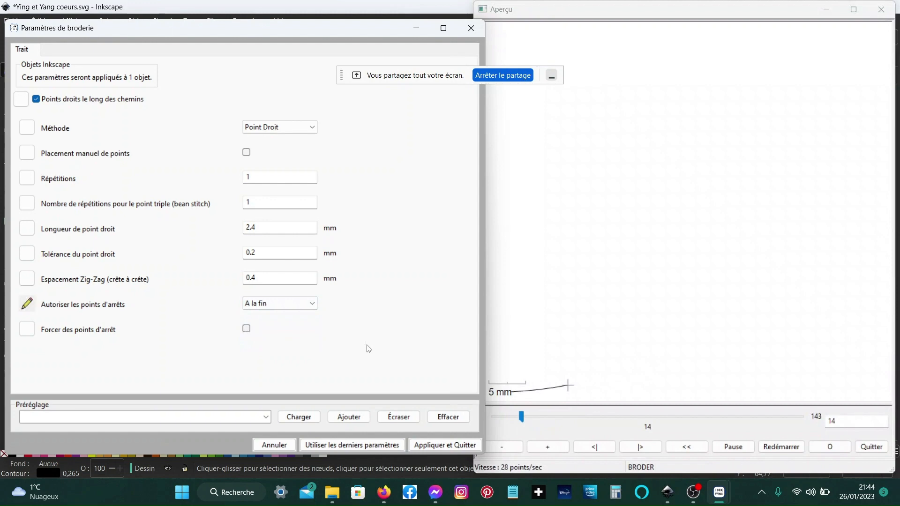
pyautogui.click(432, 443)
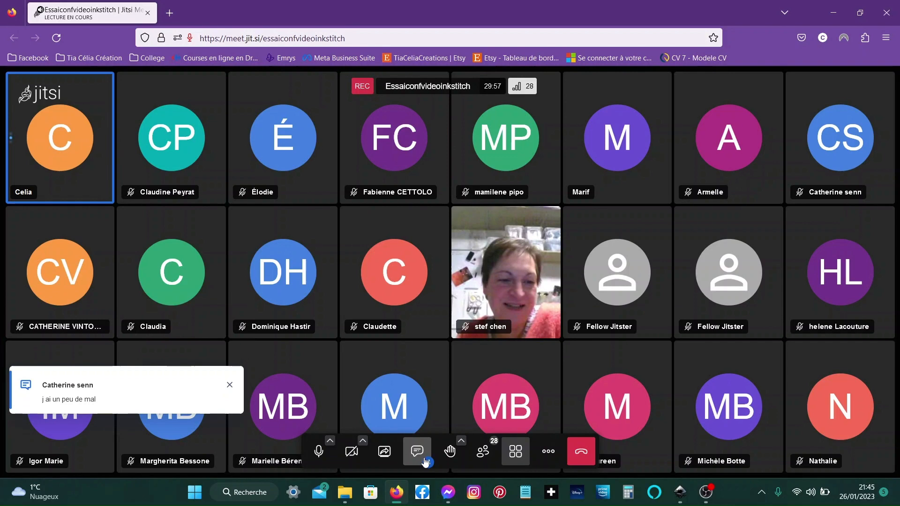
pyautogui.click(424, 460)
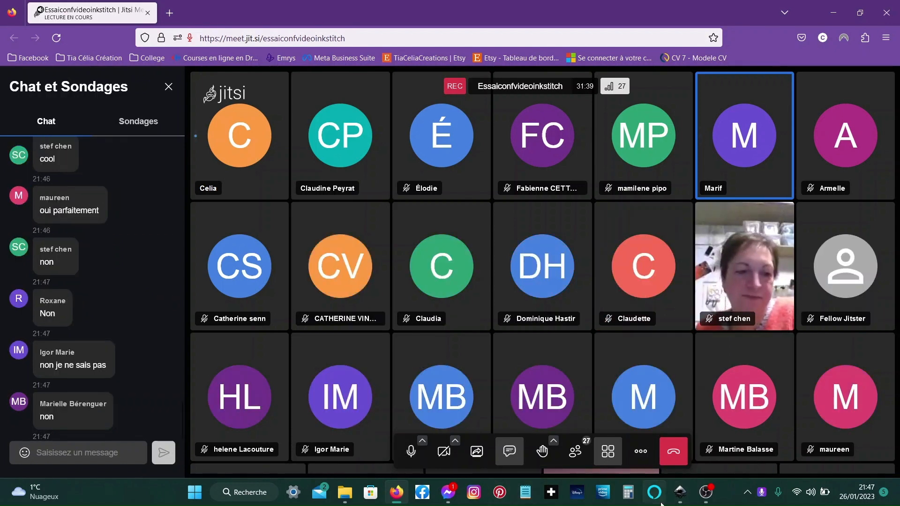
pyautogui.moveTo(680, 492)
pyautogui.click(698, 448)
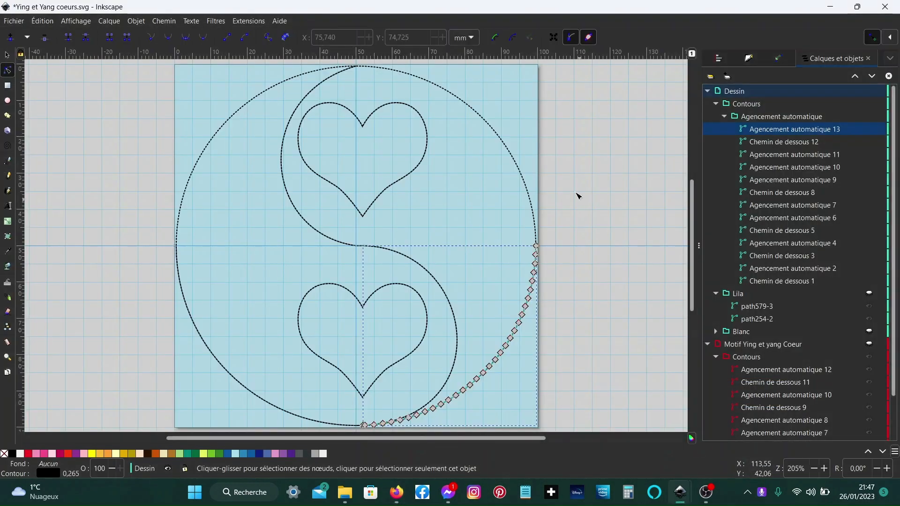
# - Show the Lila layer and attach fill starting and ending position commands (Position de départ / de fin du remplissage) to path254-2
pyautogui.click(724, 117)
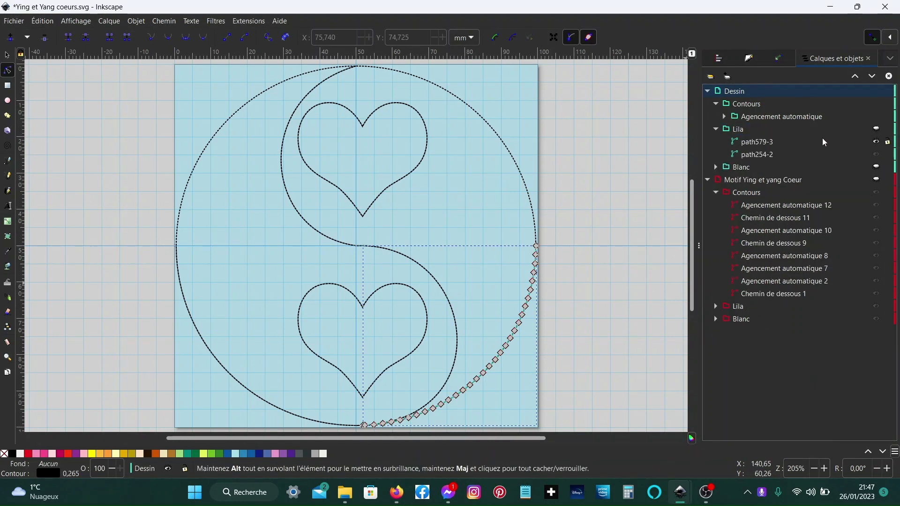
pyautogui.click(877, 130)
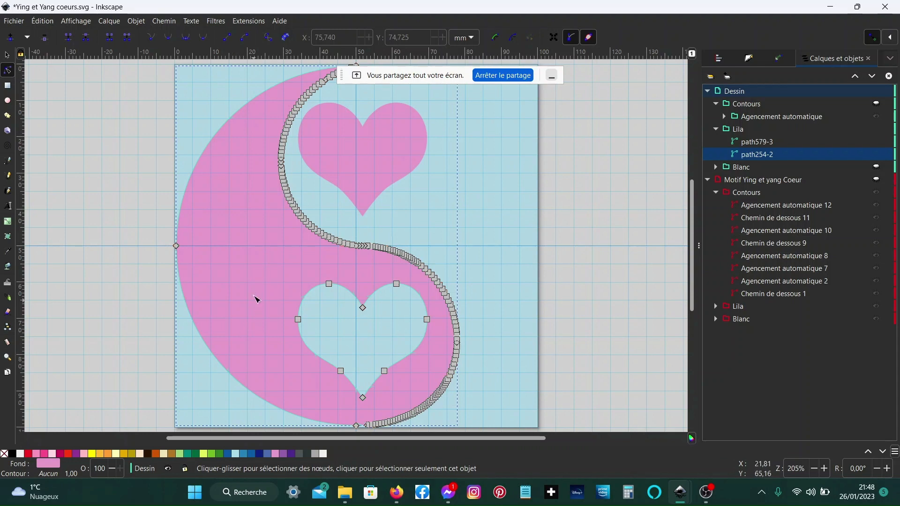
pyautogui.click(256, 27)
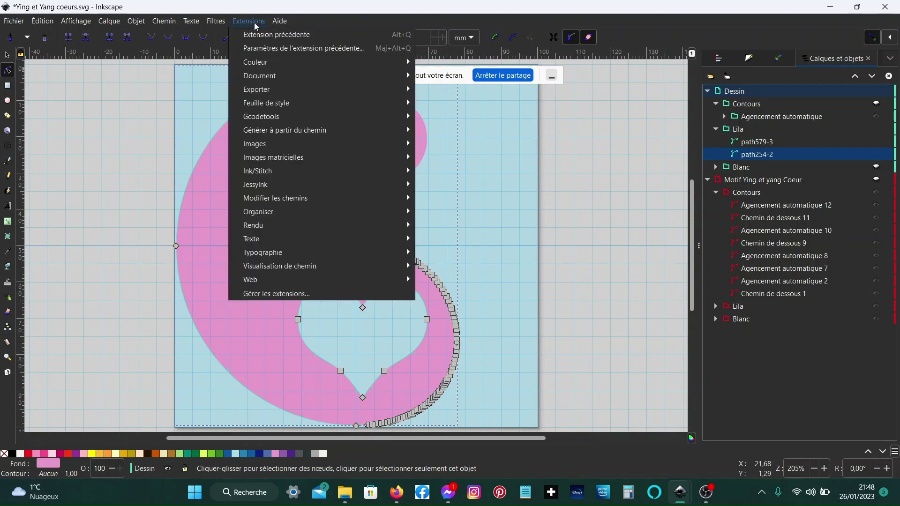
pyautogui.moveTo(285, 174)
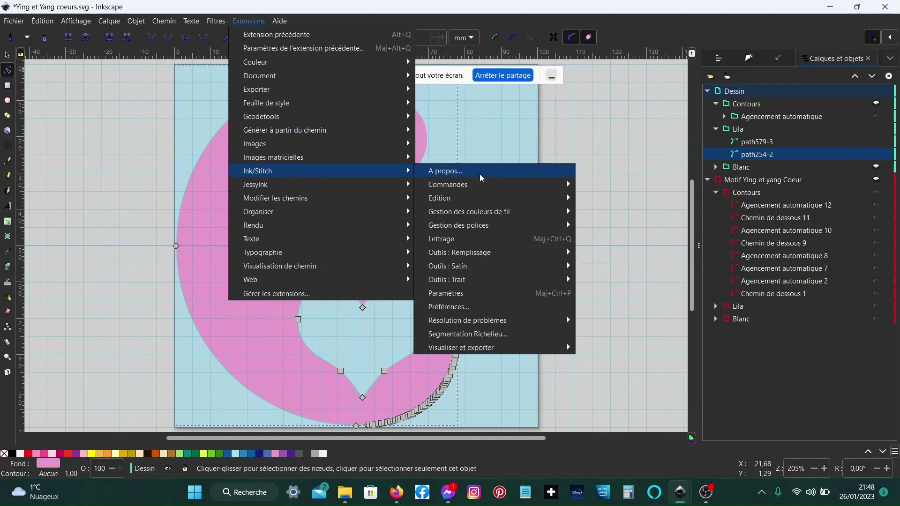
pyautogui.moveTo(445, 185)
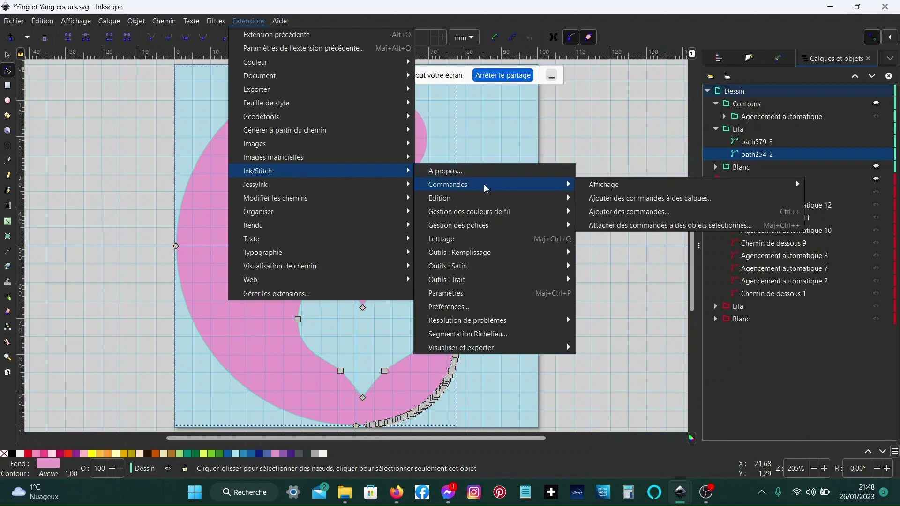
pyautogui.click(624, 226)
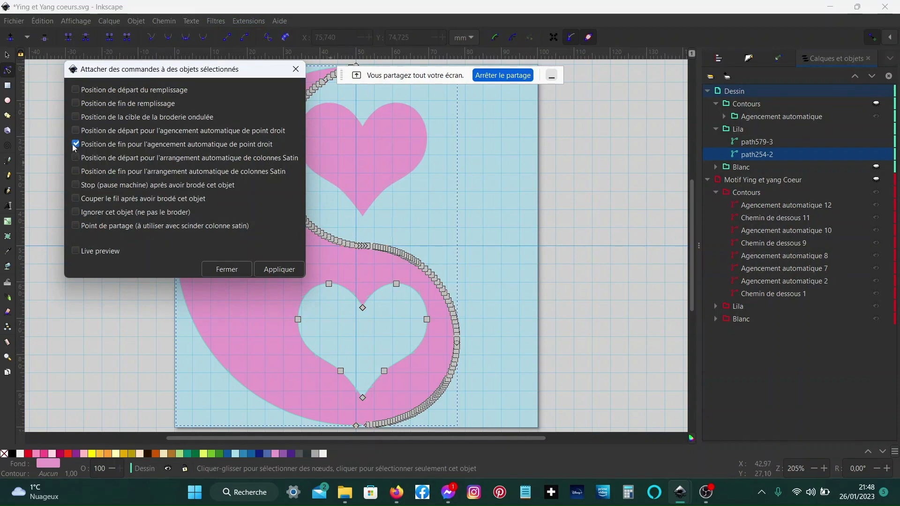
pyautogui.click(75, 144)
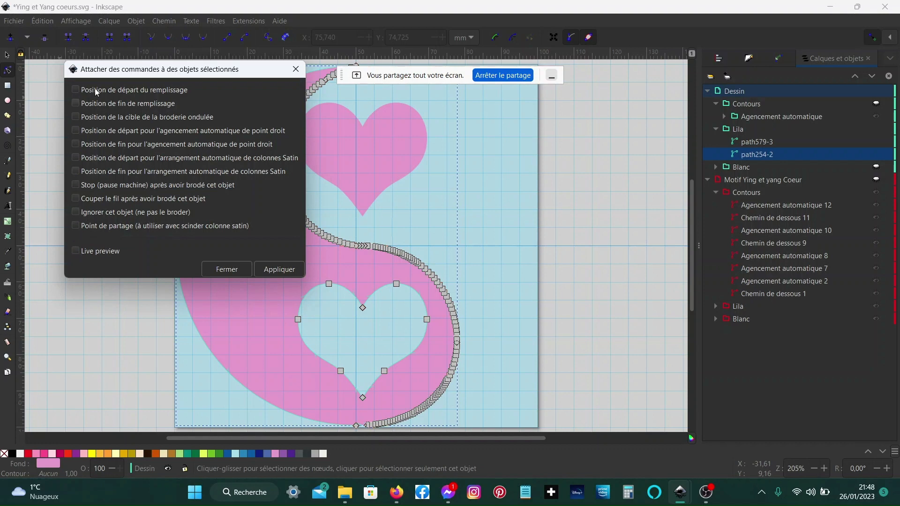
pyautogui.click(77, 91)
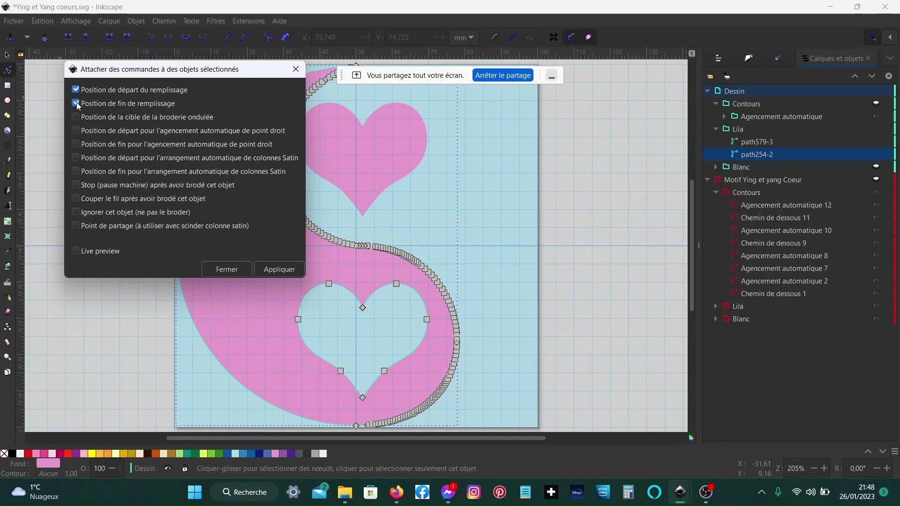
pyautogui.click(278, 270)
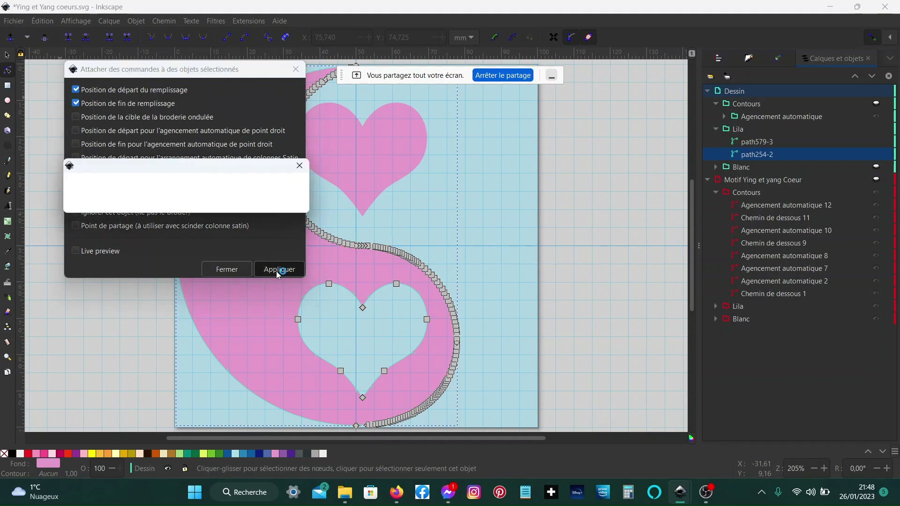
pyautogui.click(227, 270)
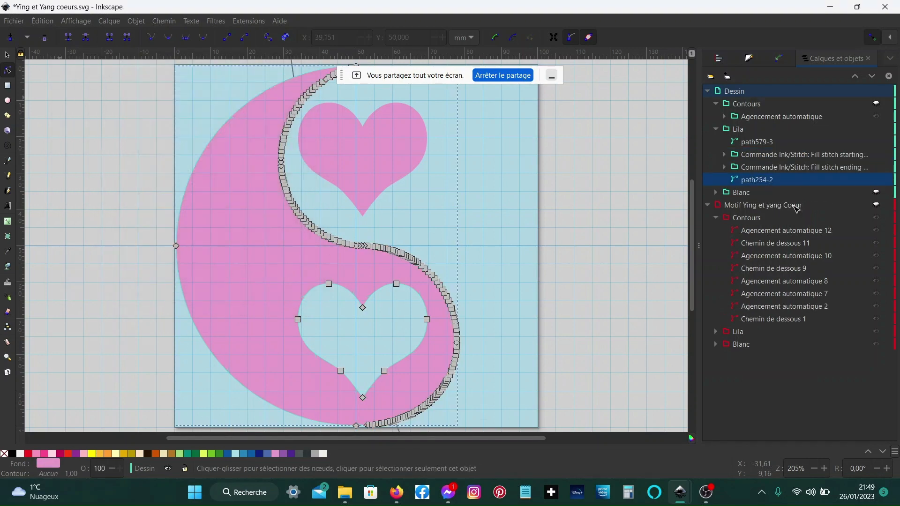
# - Select the fill starting-point command marker and drag it onto the pink shape's upper-left edge
pyautogui.click(816, 158)
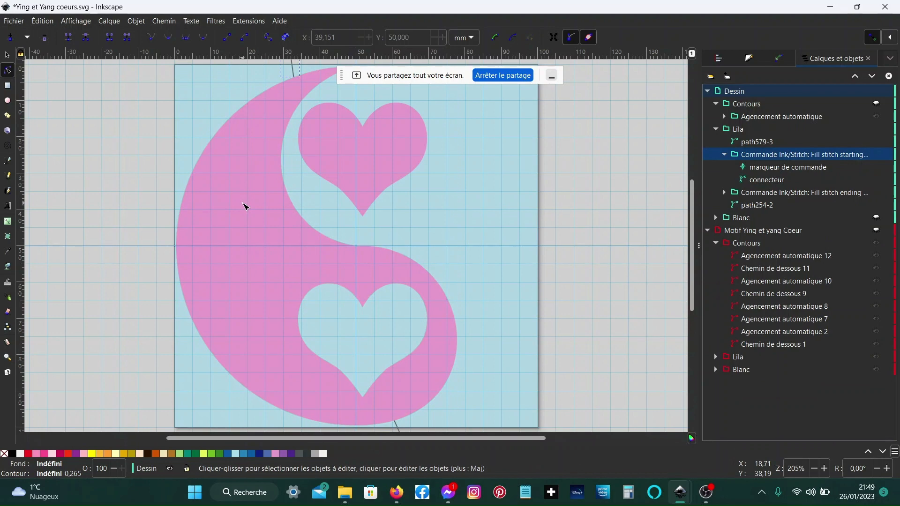
pyautogui.scroll(4, 245, 206)
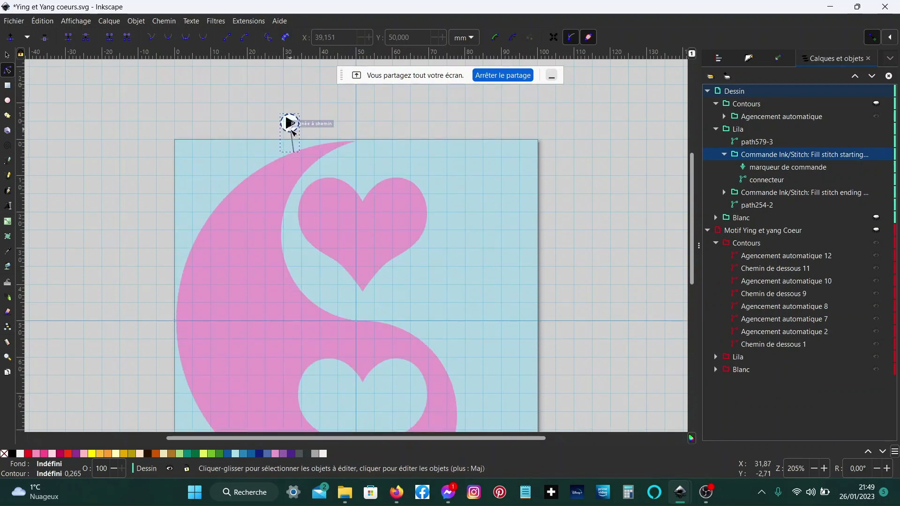
pyautogui.press('s')
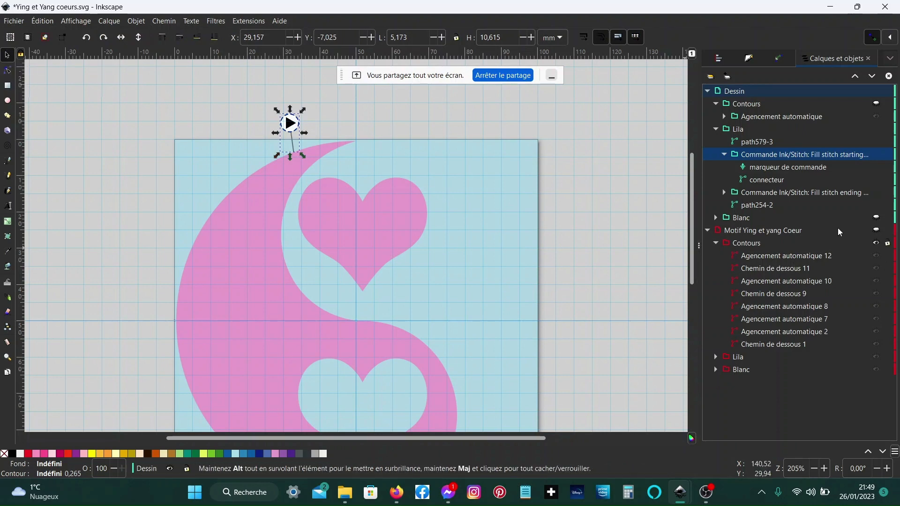
pyautogui.click(796, 160)
pyautogui.press('Down')
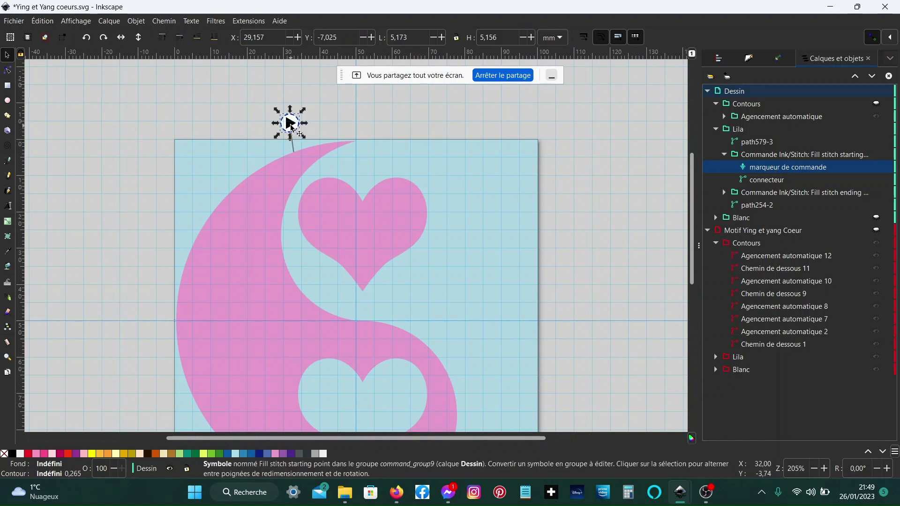
pyautogui.moveTo(290, 122)
pyautogui.mouseDown()
pyautogui.moveTo(195, 199)
pyautogui.moveTo(191, 221)
pyautogui.moveTo(214, 182)
pyautogui.mouseUp()
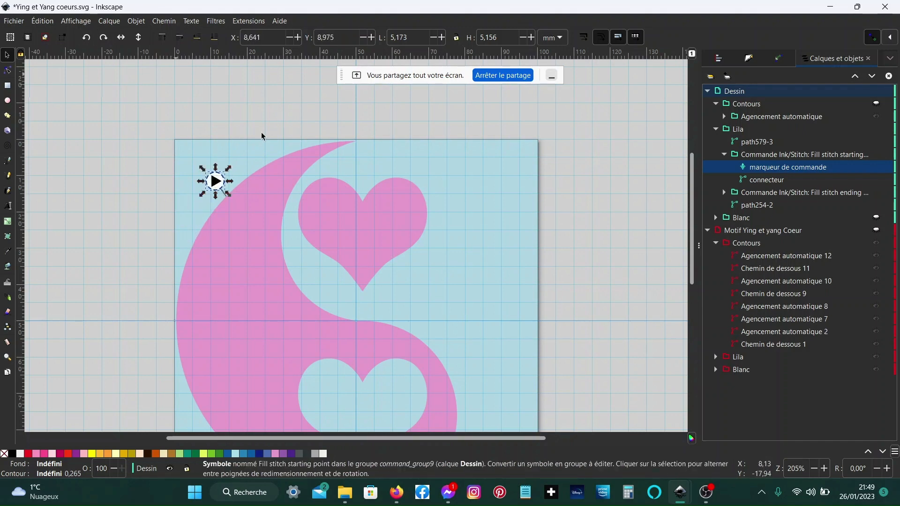
# - In outline display mode, zoom in and place the starting-point marker precisely at the pink shape's top tip on the page edge
pyautogui.click(75, 22)
pyautogui.moveTo(194, 61)
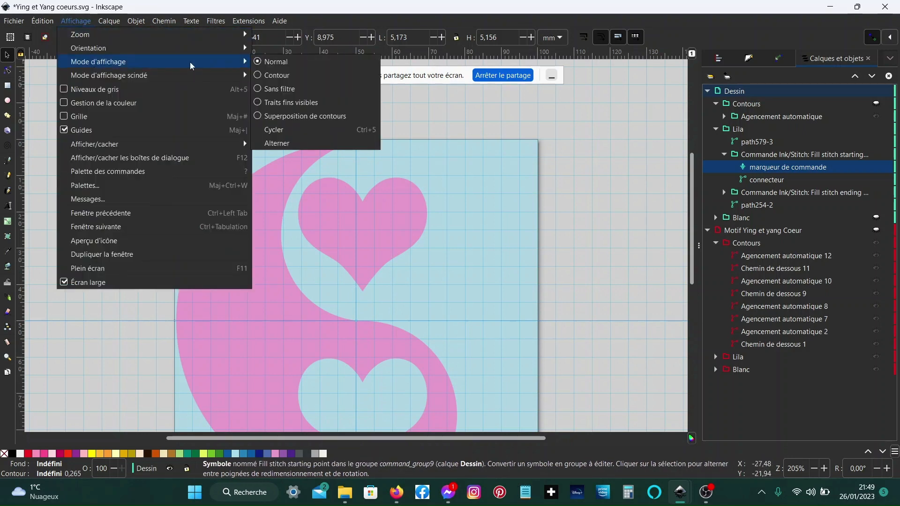
pyautogui.click(312, 75)
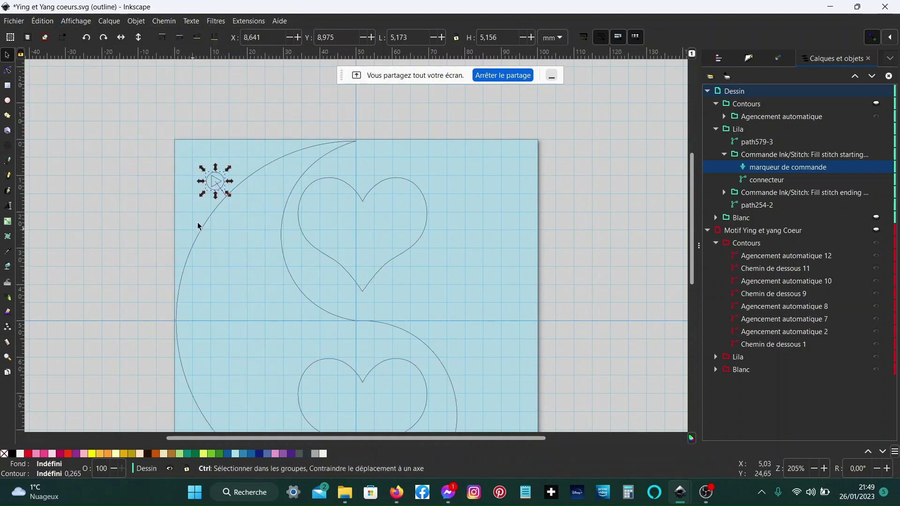
pyautogui.keyDown('ctrl'); pyautogui.scroll(5, 209, 199); pyautogui.keyUp('ctrl')
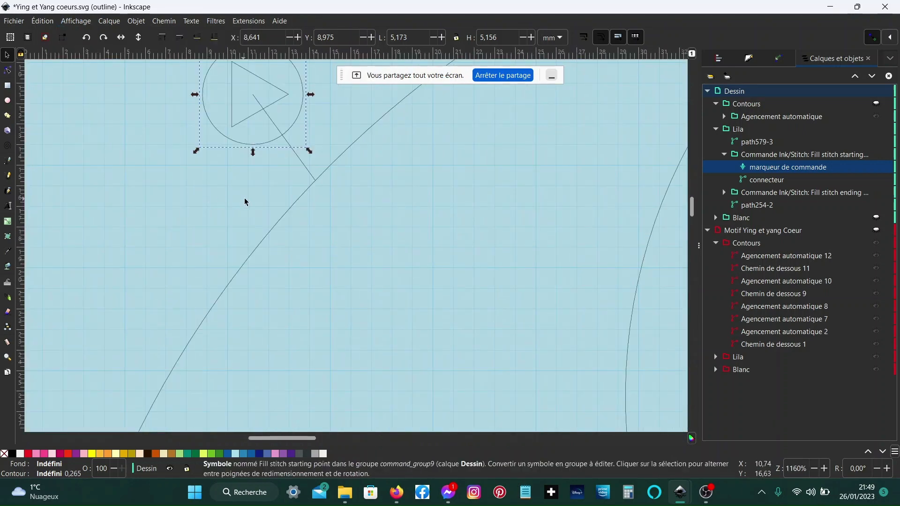
pyautogui.hscroll(10, 253, 209)
pyautogui.scroll(4, 253, 220)
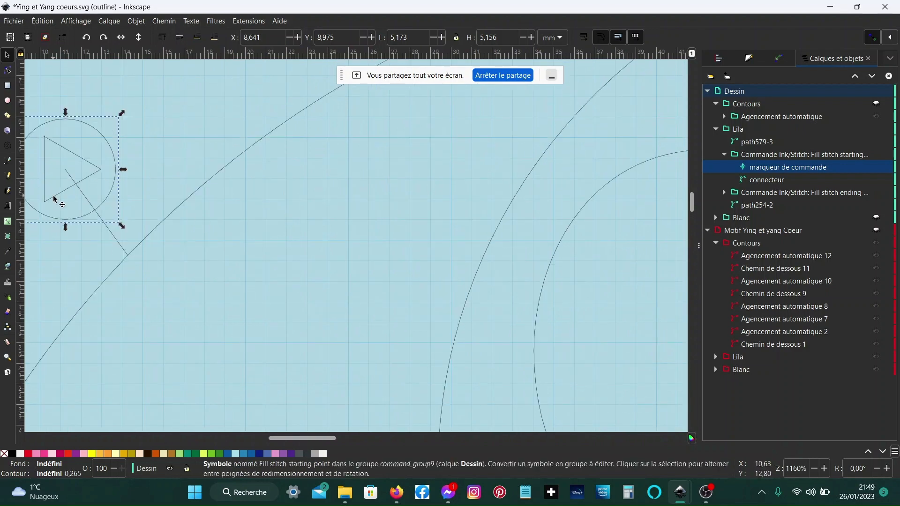
pyautogui.moveTo(63, 197)
pyautogui.mouseDown()
pyautogui.moveTo(177, 142)
pyautogui.moveTo(220, 80)
pyautogui.moveTo(492, 84)
pyautogui.moveTo(612, 100)
pyautogui.moveTo(719, 132)
pyautogui.moveTo(569, 80)
pyautogui.moveTo(586, 61)
pyautogui.mouseUp()
pyautogui.scroll(1, 615, 153)
pyautogui.scroll(6, 583, 175)
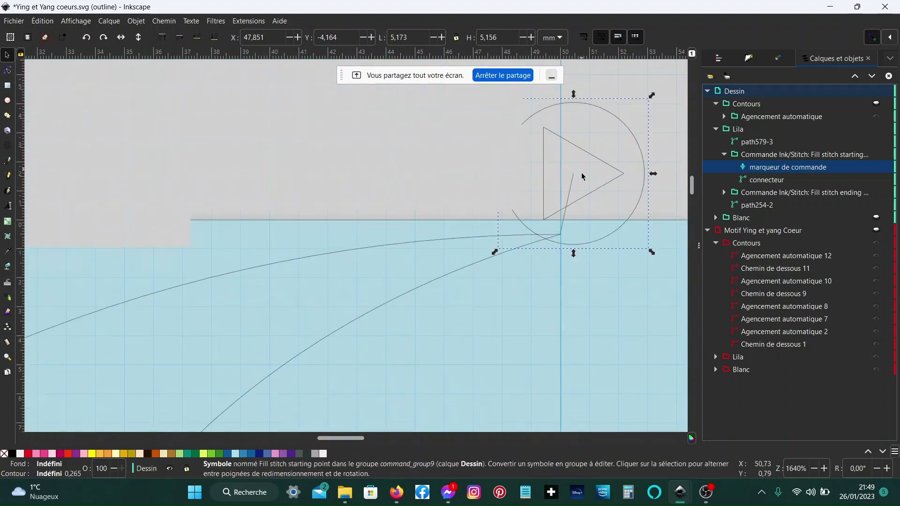
pyautogui.scroll(4, 572, 317)
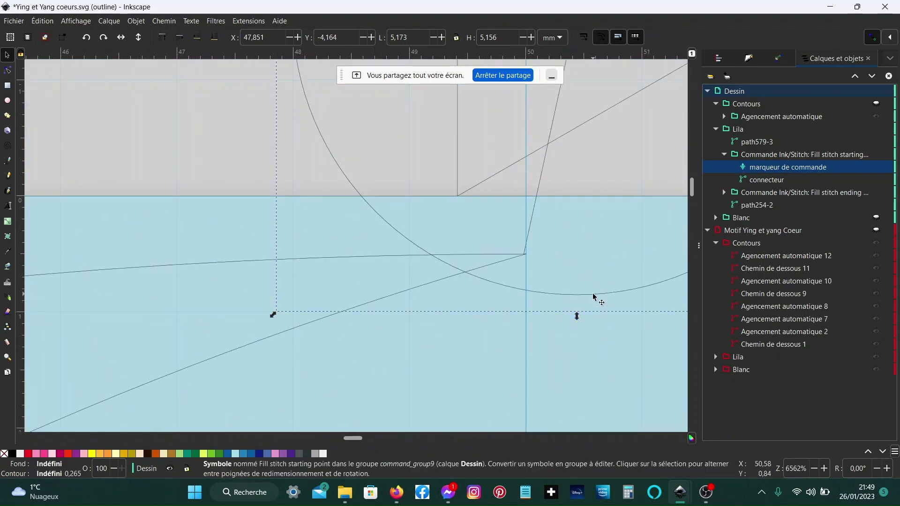
pyautogui.moveTo(593, 297); pyautogui.dragTo(599, 287)
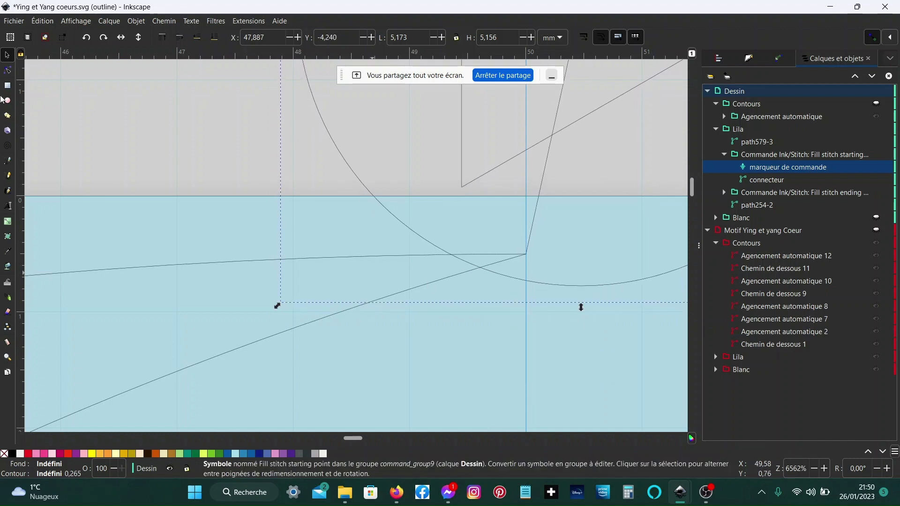
# - Return to normal display and move the fill ending-point marker to the leftmost edge of the pink shape
pyautogui.click(69, 22)
pyautogui.moveTo(108, 67)
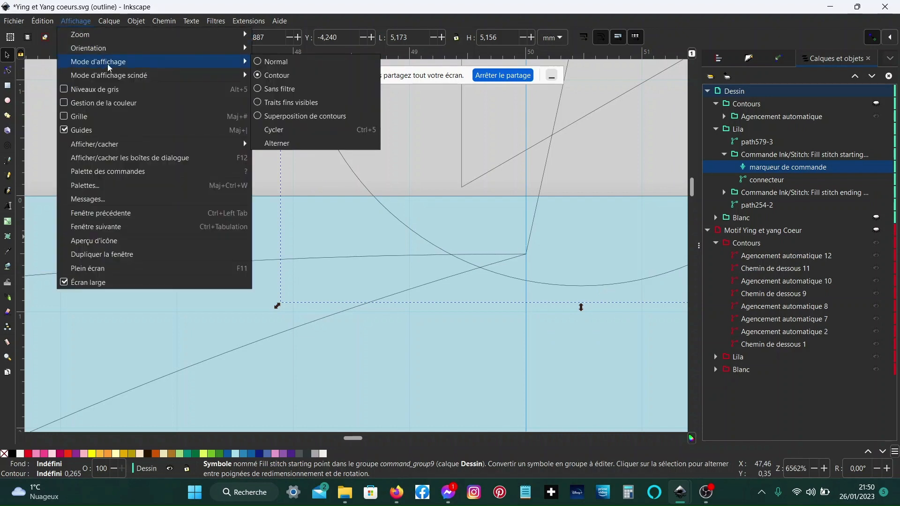
pyautogui.click(314, 62)
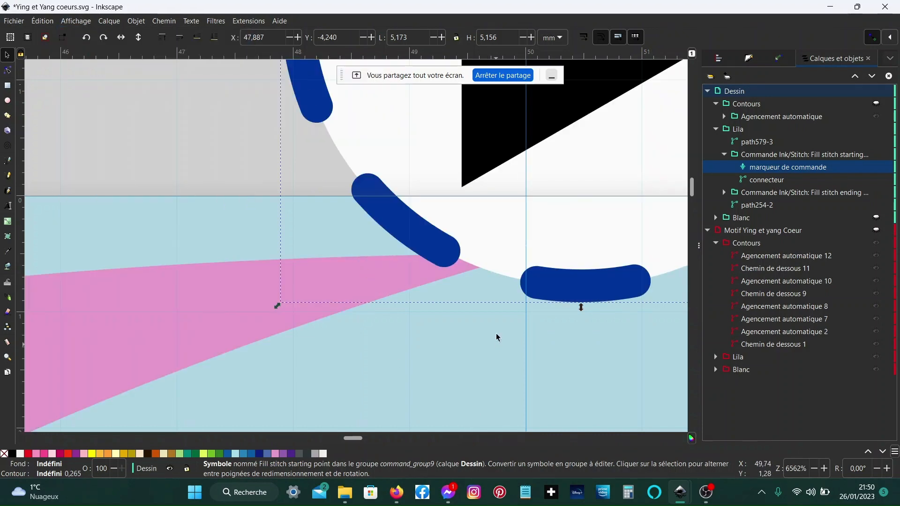
pyautogui.scroll(-3, 498, 335)
pyautogui.scroll(-4, 496, 337)
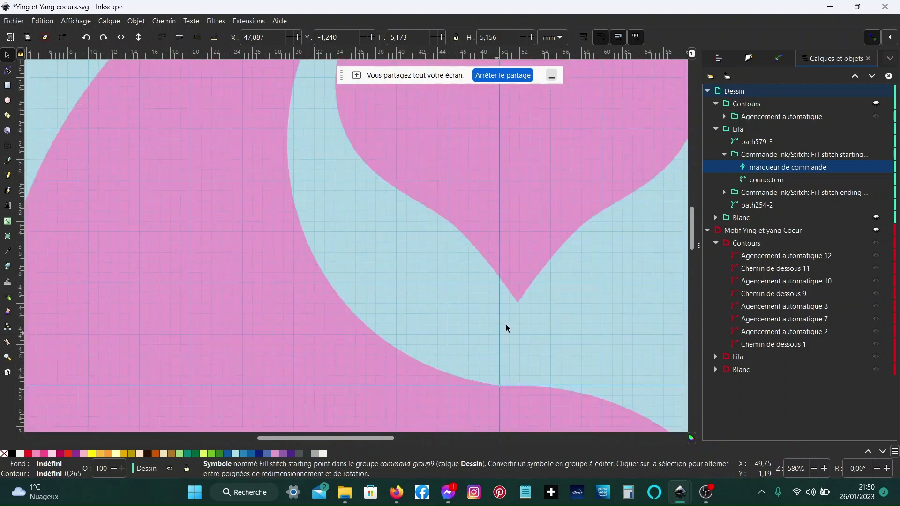
pyautogui.scroll(-5, 516, 292)
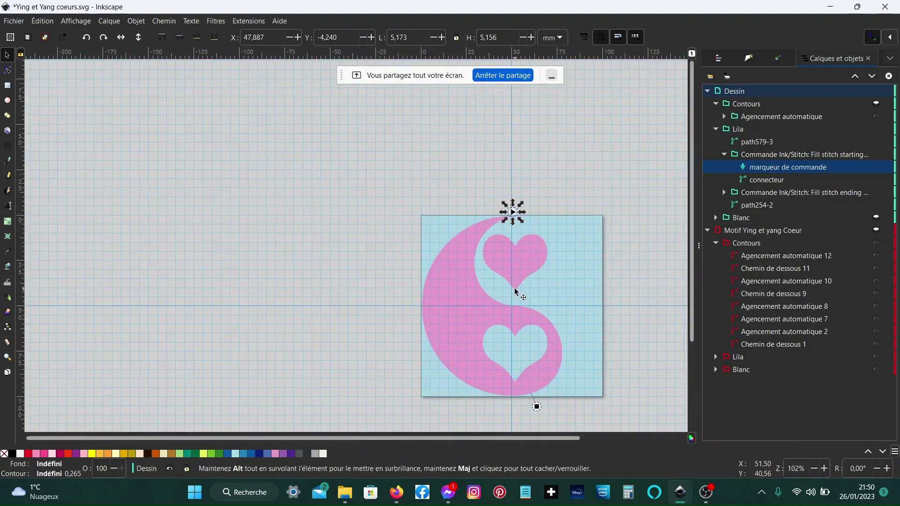
pyautogui.click(536, 406)
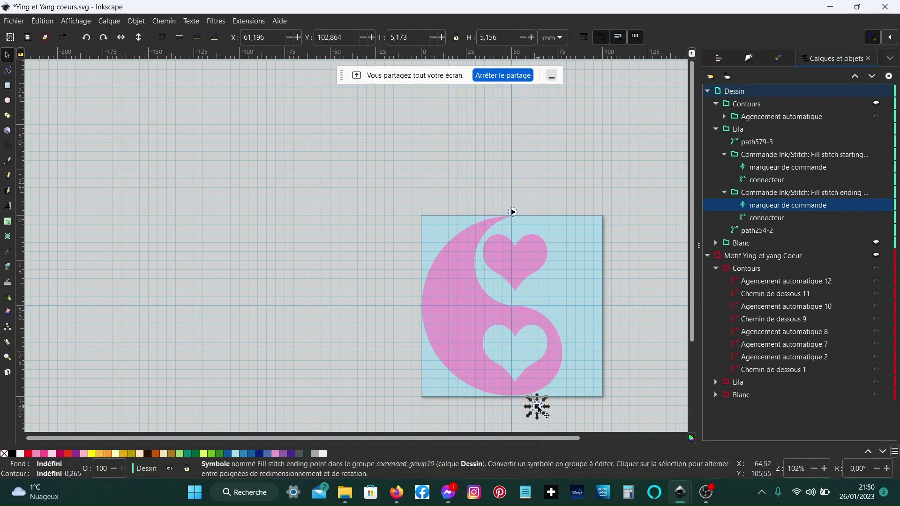
pyautogui.moveTo(537, 406)
pyautogui.mouseDown()
pyautogui.moveTo(515, 410)
pyautogui.moveTo(439, 378)
pyautogui.moveTo(401, 310)
pyautogui.moveTo(412, 304)
pyautogui.mouseUp()
pyautogui.click(472, 323)
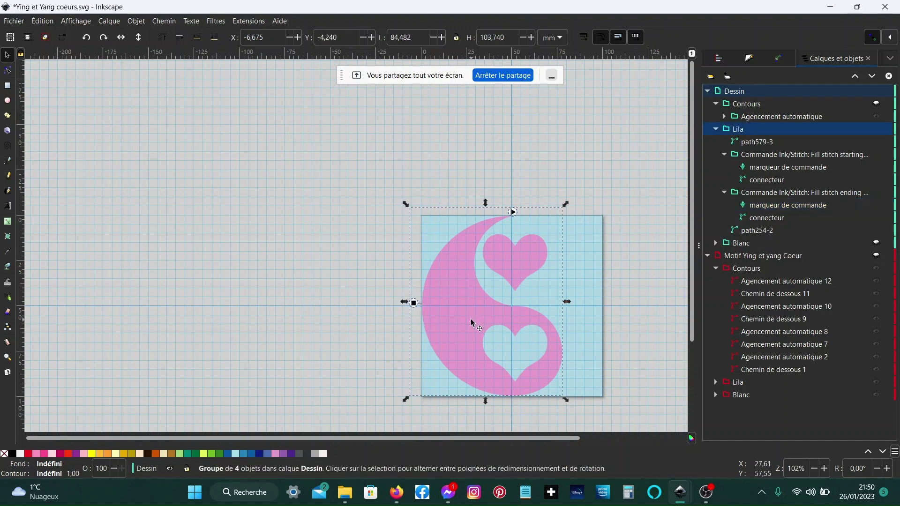
# - Select path254-2 and apply its embroidery fill parameters with the start and end commands
pyautogui.click(750, 232)
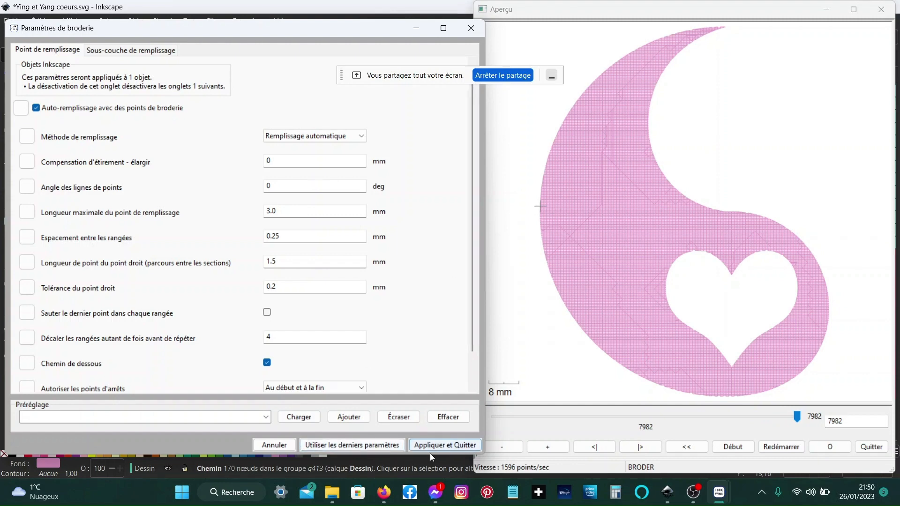
pyautogui.click(435, 441)
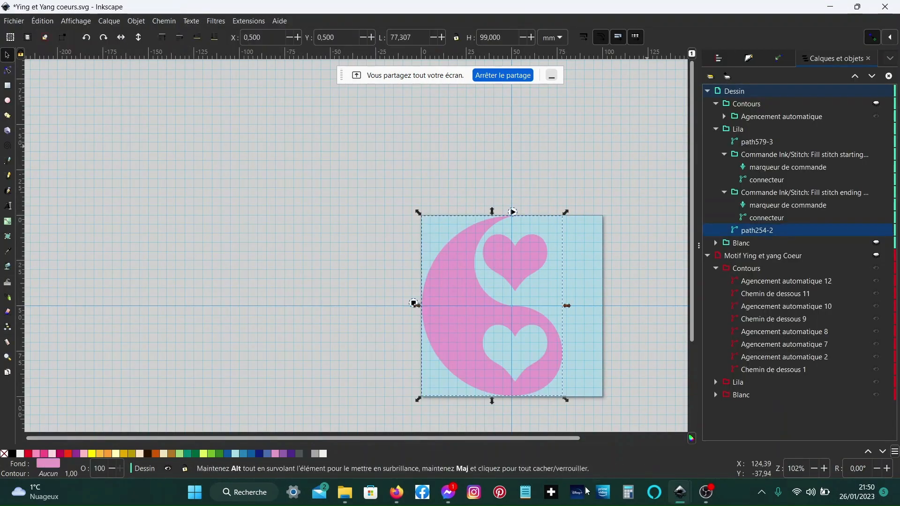
pyautogui.moveTo(398, 495)
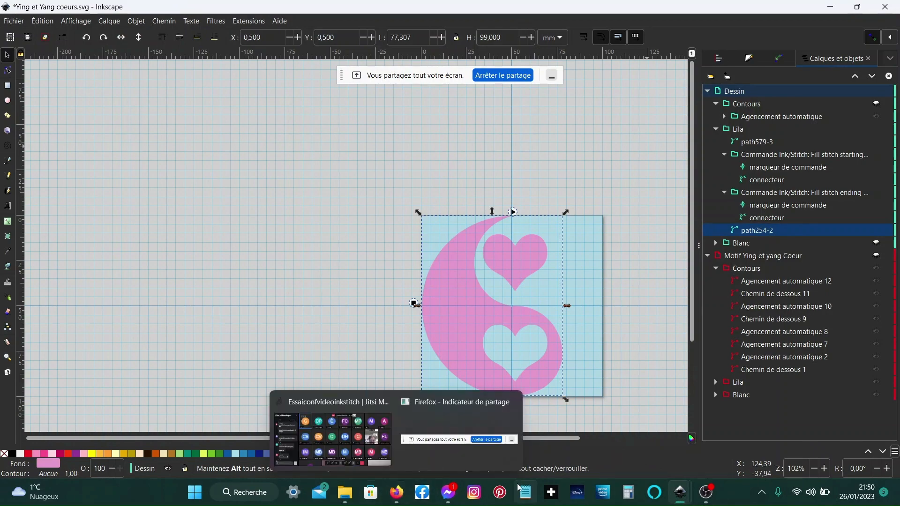
pyautogui.click(385, 453)
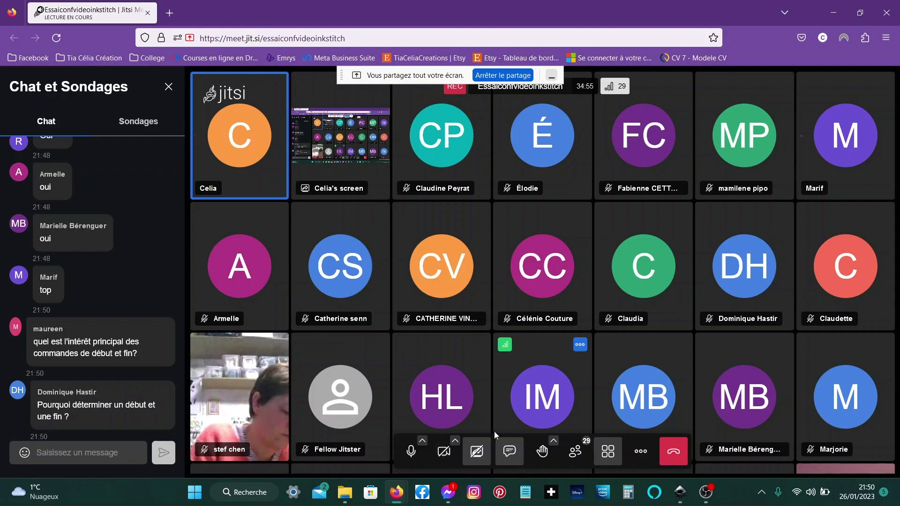
pyautogui.click(478, 449)
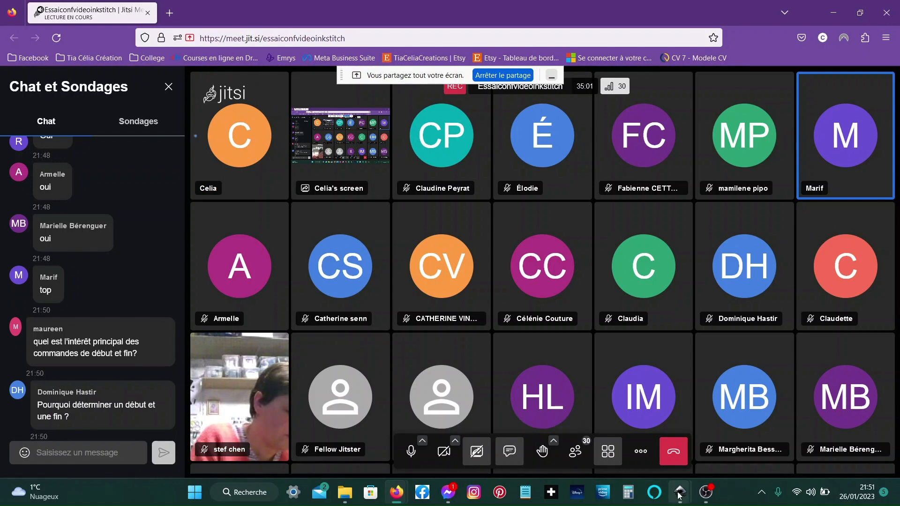
pyautogui.moveTo(680, 492)
pyautogui.click(706, 465)
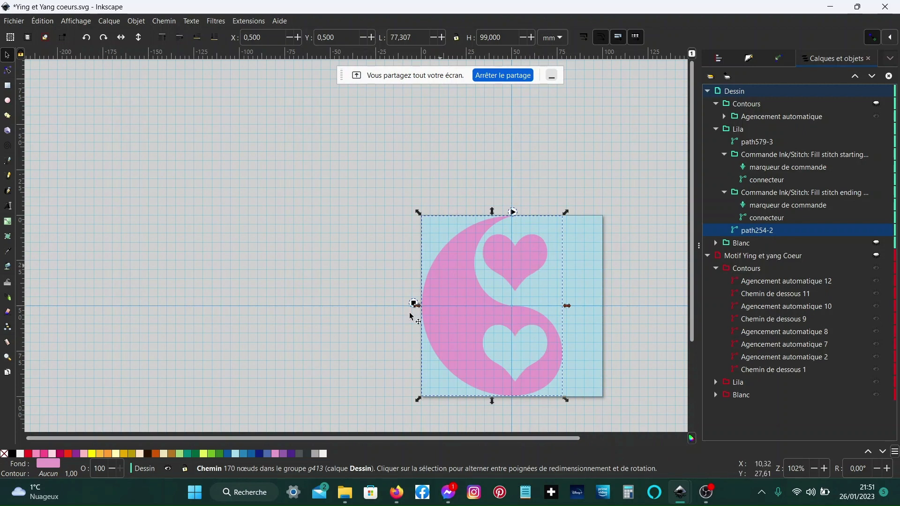
# - Move the fill ending-point marker onto the pink shape's upper inner edge, left of the top heart
pyautogui.click(787, 208)
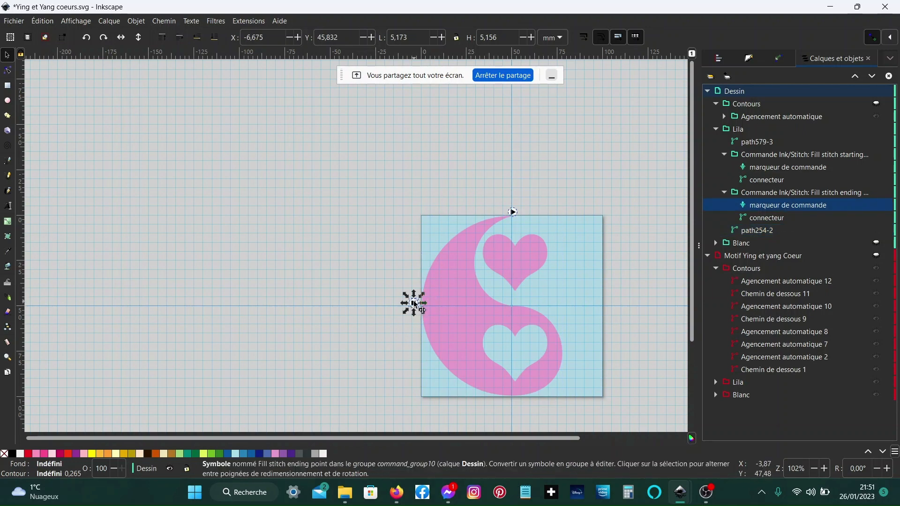
pyautogui.moveTo(414, 303)
pyautogui.mouseDown()
pyautogui.moveTo(463, 270)
pyautogui.moveTo(489, 218)
pyautogui.moveTo(474, 240)
pyautogui.mouseUp()
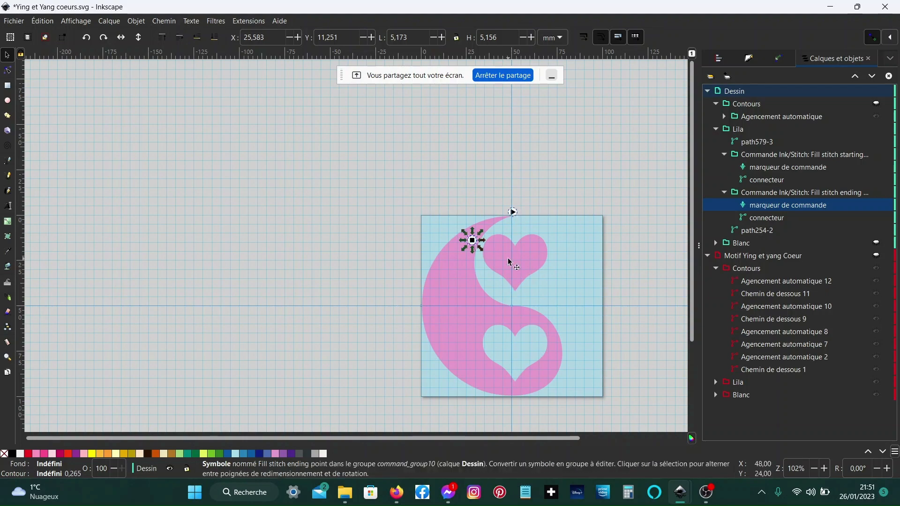
pyautogui.scroll(3, 510, 262)
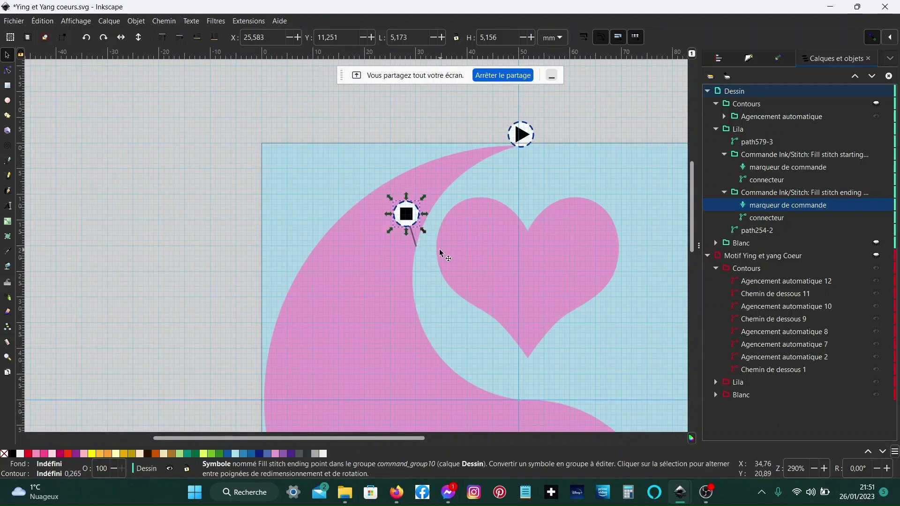
pyautogui.scroll(-8, 394, 285)
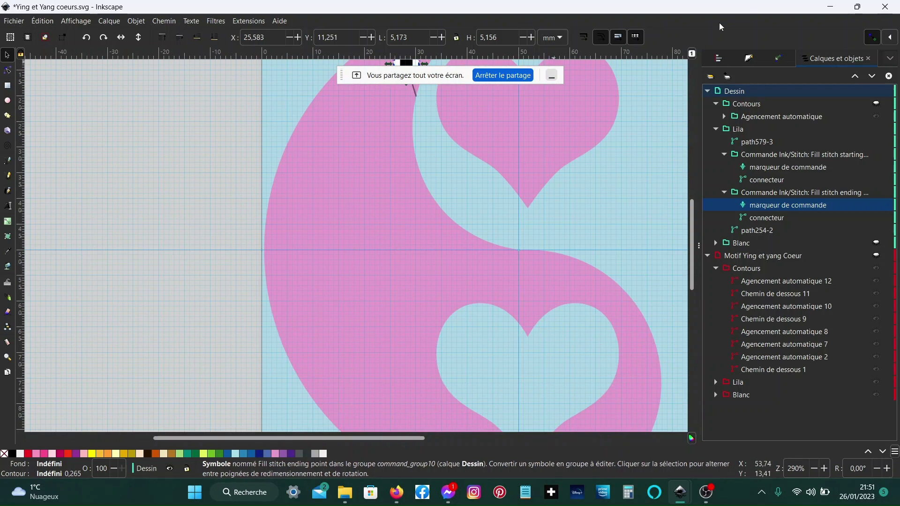
pyautogui.scroll(4, 460, 217)
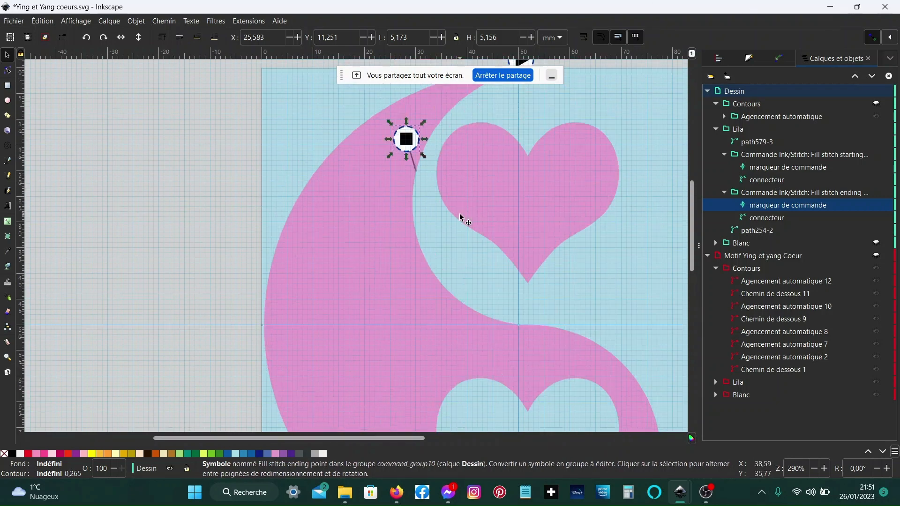
pyautogui.scroll(2, 460, 217)
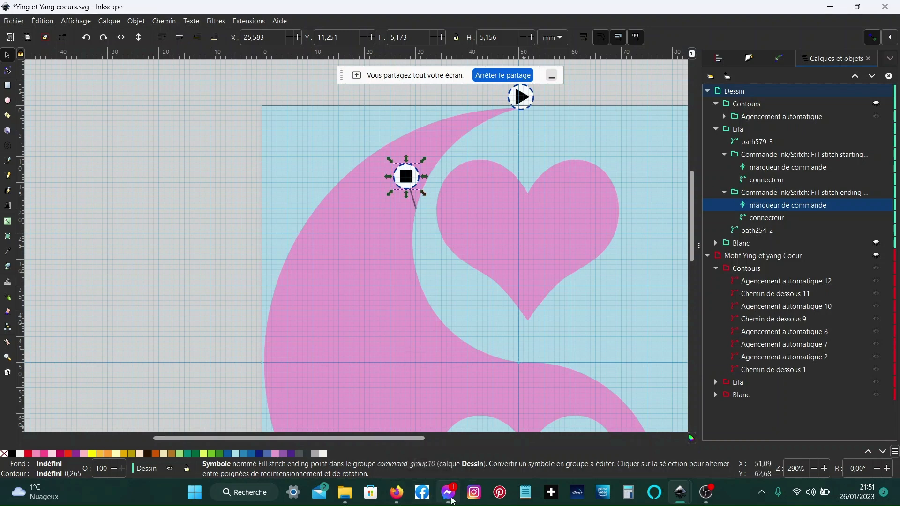
pyautogui.moveTo(452, 501)
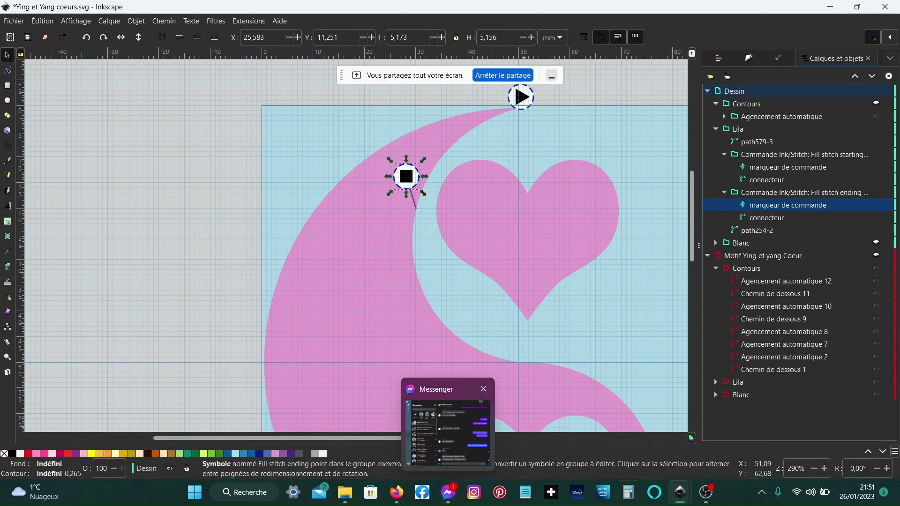
pyautogui.moveTo(400, 500)
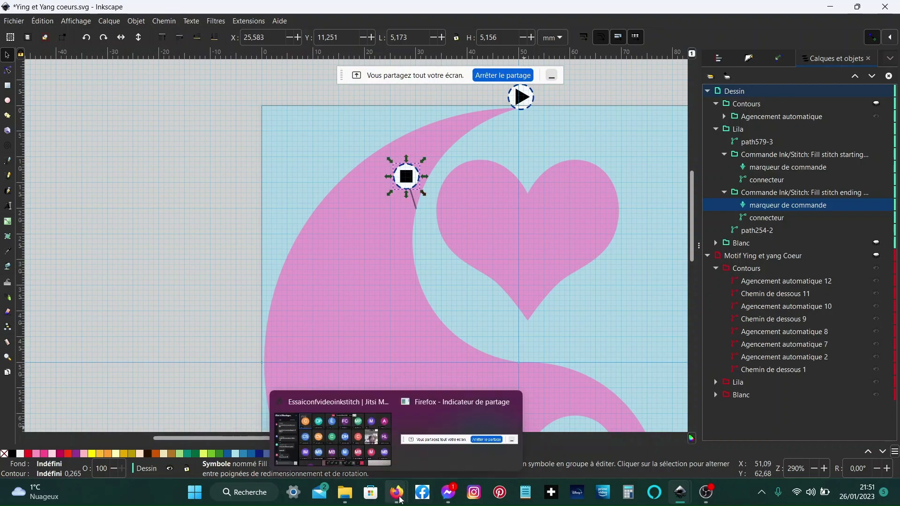
pyautogui.click(367, 432)
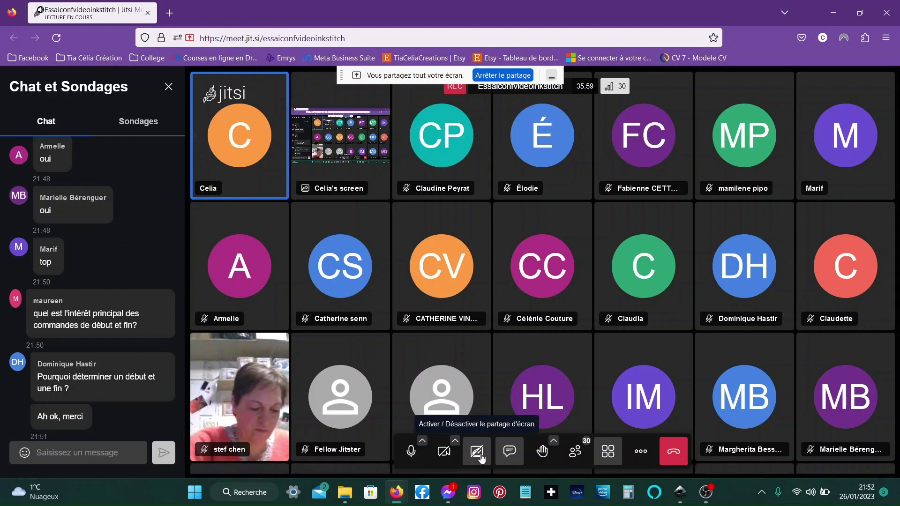
pyautogui.click(482, 457)
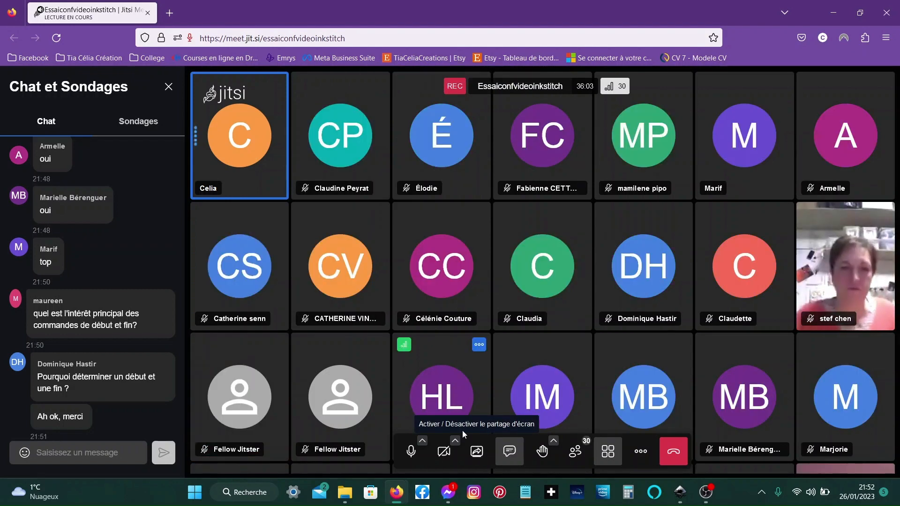
pyautogui.click(443, 451)
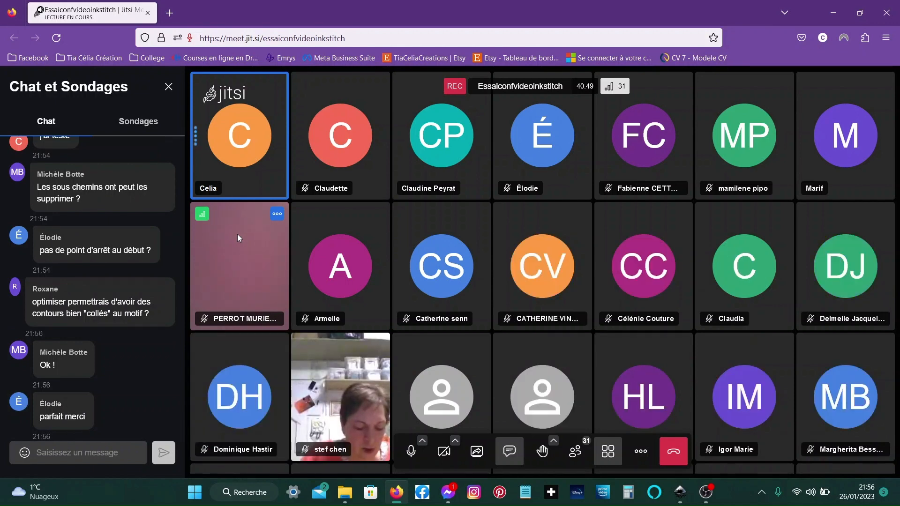
pyautogui.click(478, 454)
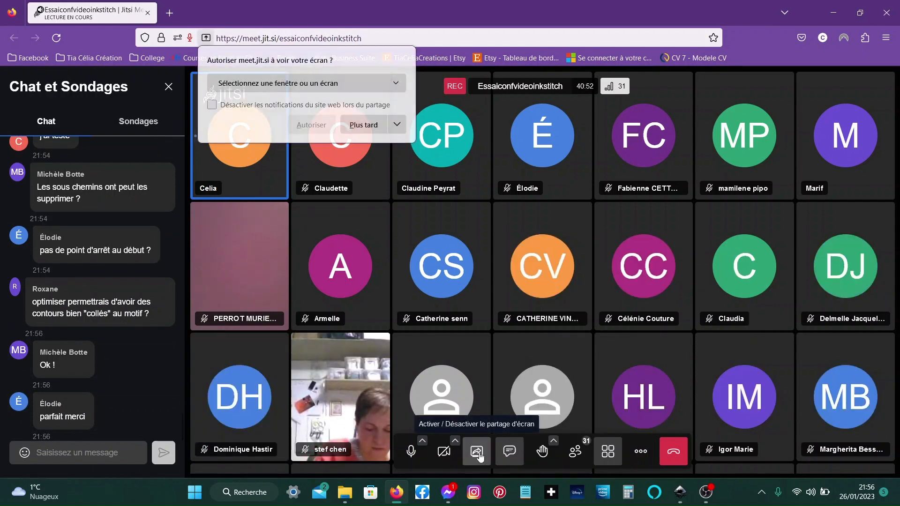
pyautogui.click(338, 84)
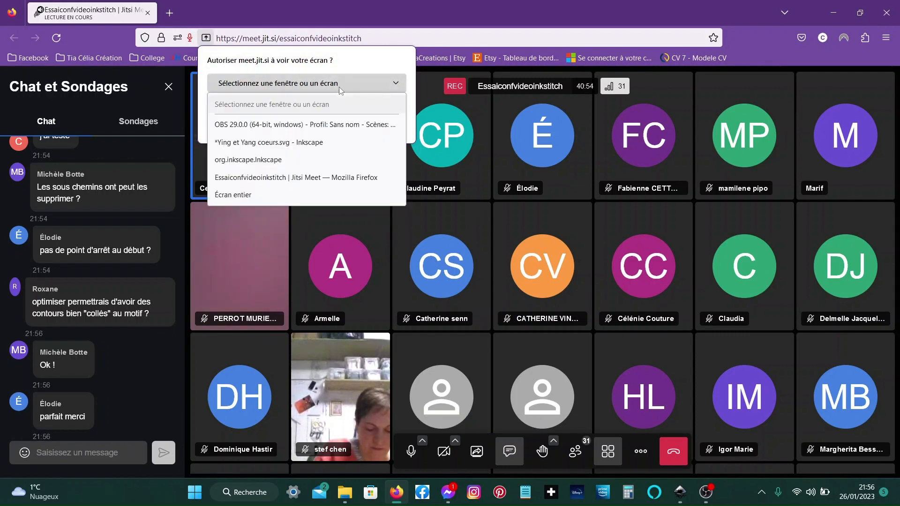
pyautogui.click(278, 190)
pyautogui.click(311, 292)
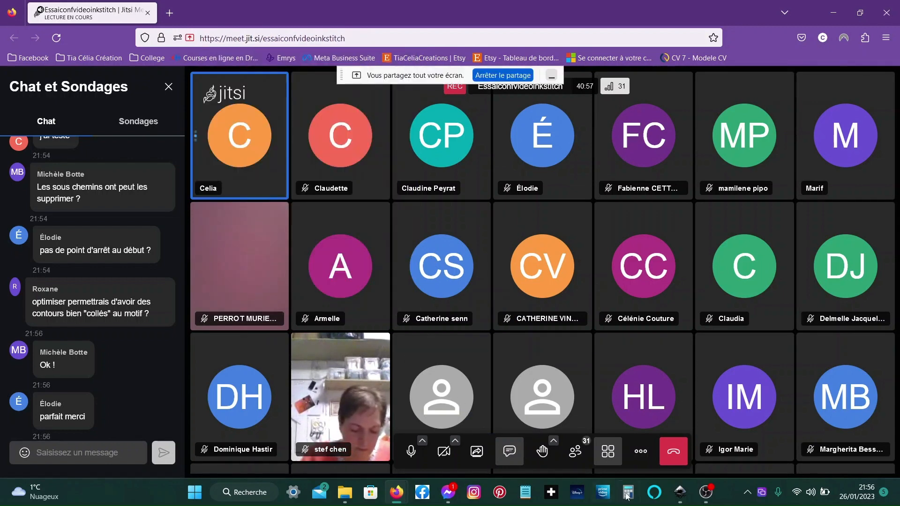
pyautogui.moveTo(712, 502)
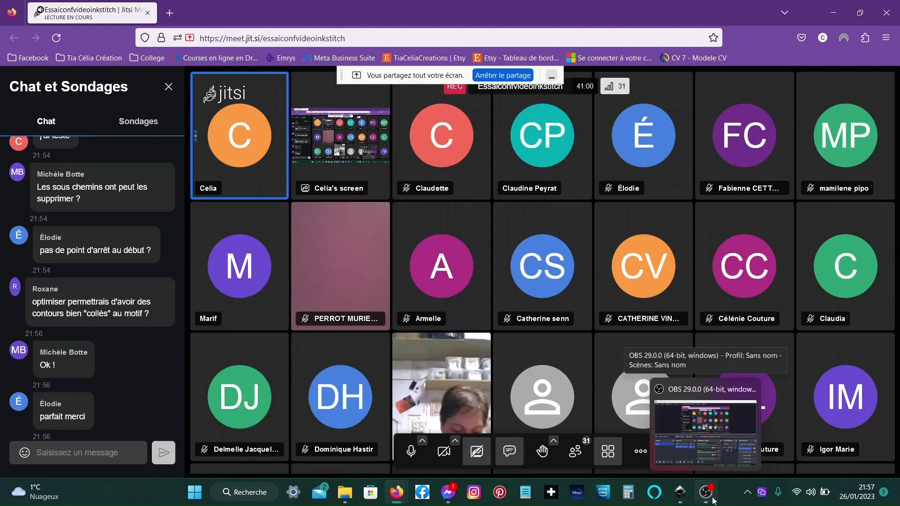
# - Switch to the new Inkscape document and draw an ellipse about 88 mm wide and 54 mm tall
pyautogui.moveTo(680, 493)
pyautogui.click(612, 447)
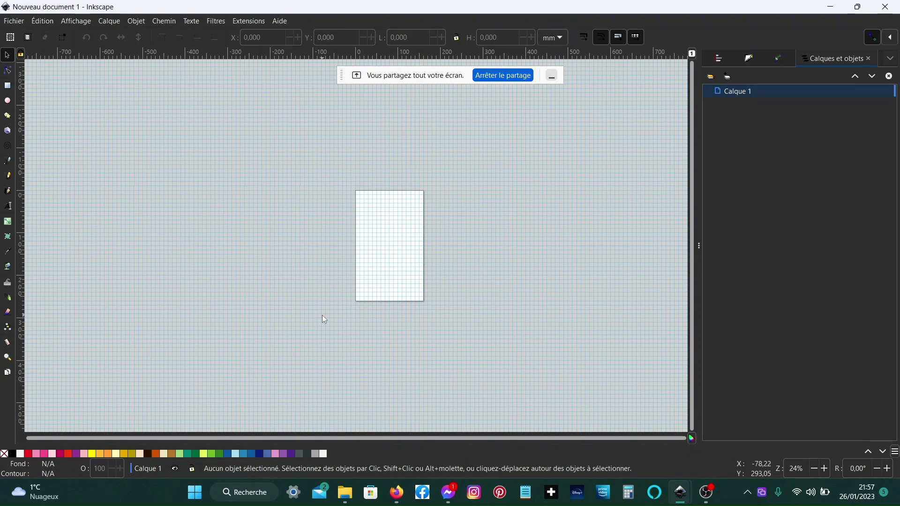
pyautogui.press('5')
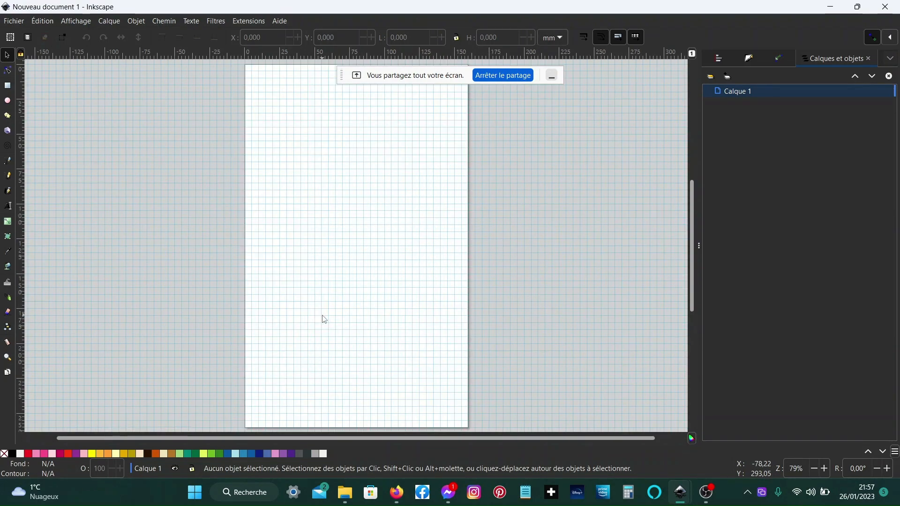
pyautogui.click(8, 102)
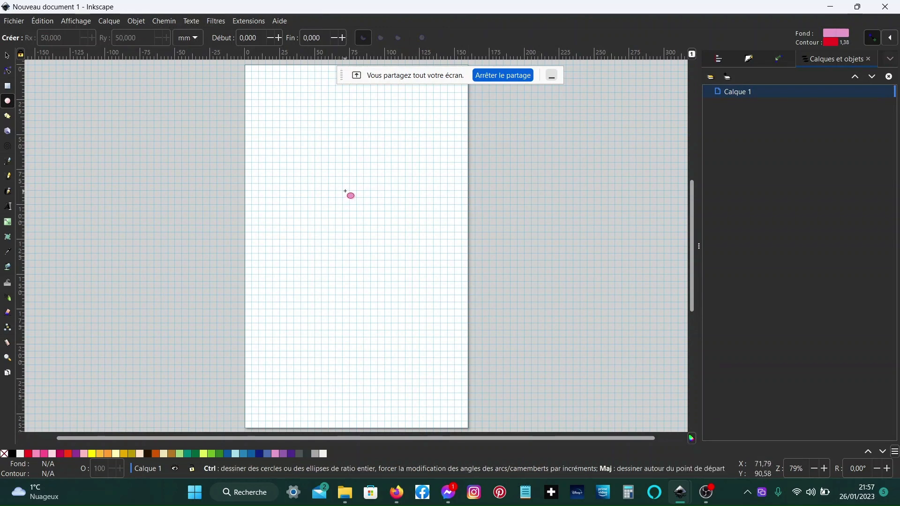
pyautogui.moveTo(346, 193); pyautogui.dragTo(402, 230)
pyautogui.moveTo(403, 230); pyautogui.dragTo(404, 231)
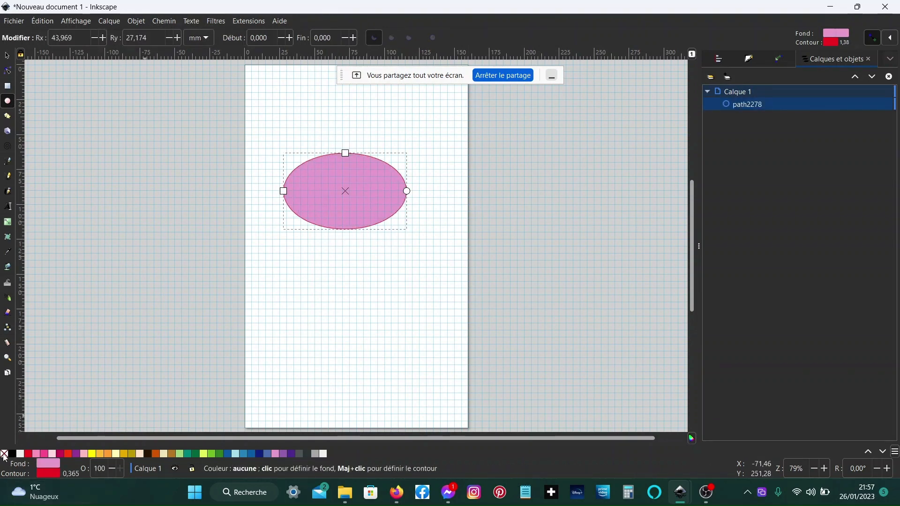
# - Remove the ellipse's stroke and convert the ellipse to a path
pyautogui.keyDown('shift'); pyautogui.click(4, 454); pyautogui.keyUp('shift')
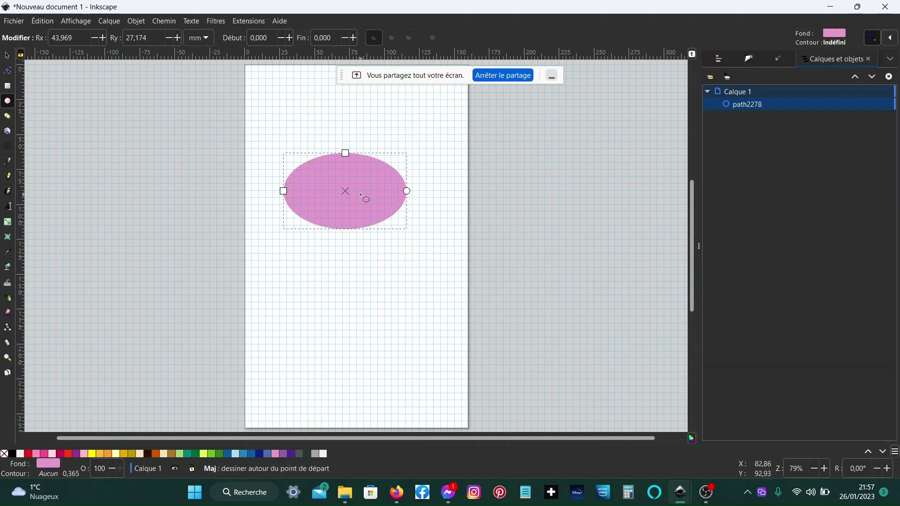
pyautogui.click(171, 21)
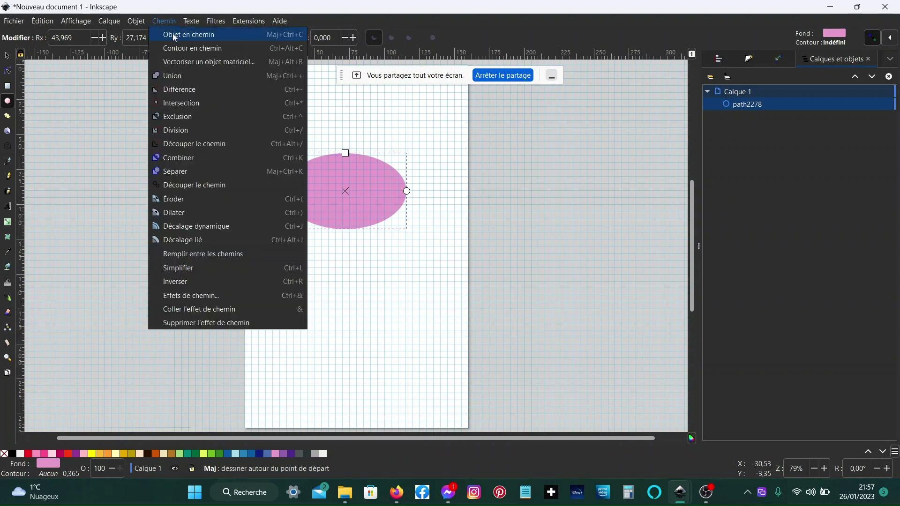
pyautogui.click(174, 36)
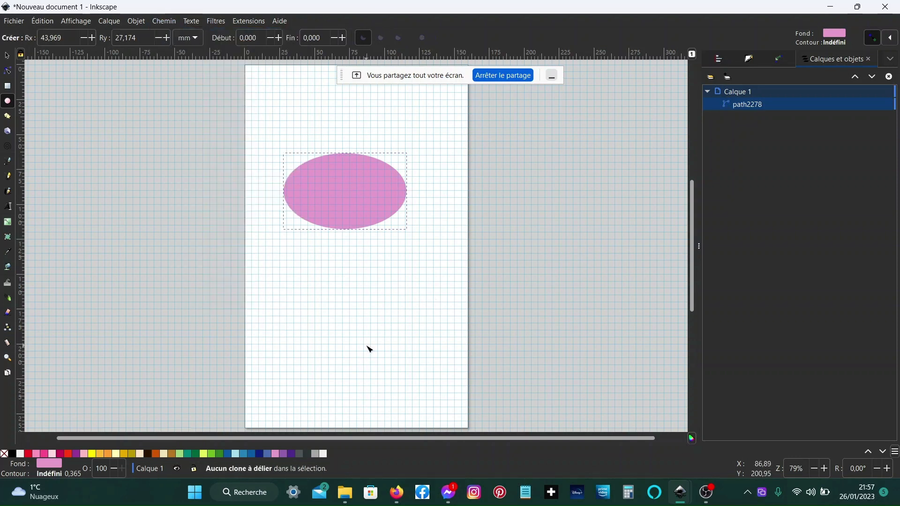
# - Duplicate the path and give the copy no fill and a black stroke
pyautogui.press('n')
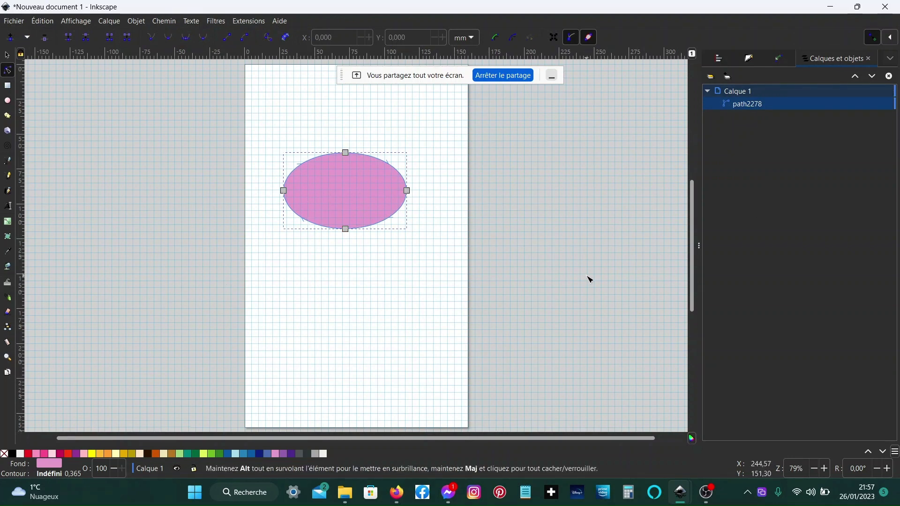
pyautogui.hotkey('ctrl', 'd')
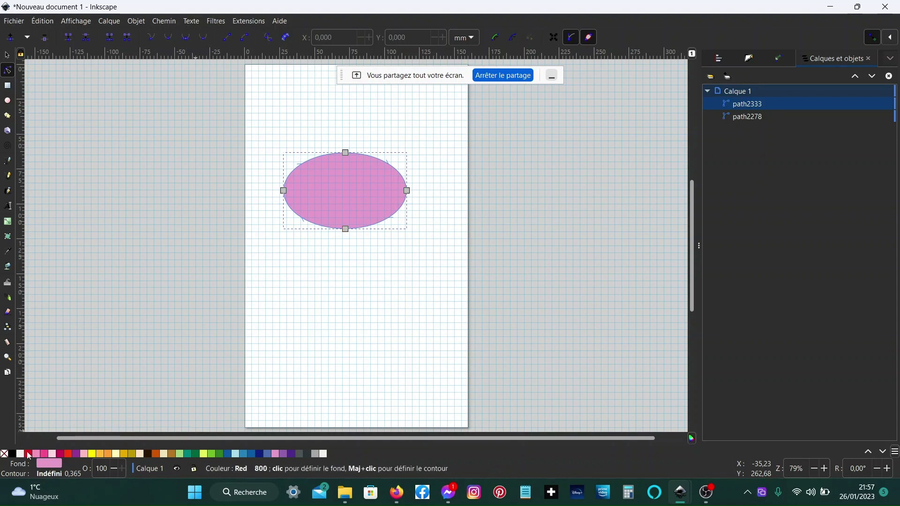
pyautogui.click(4, 453)
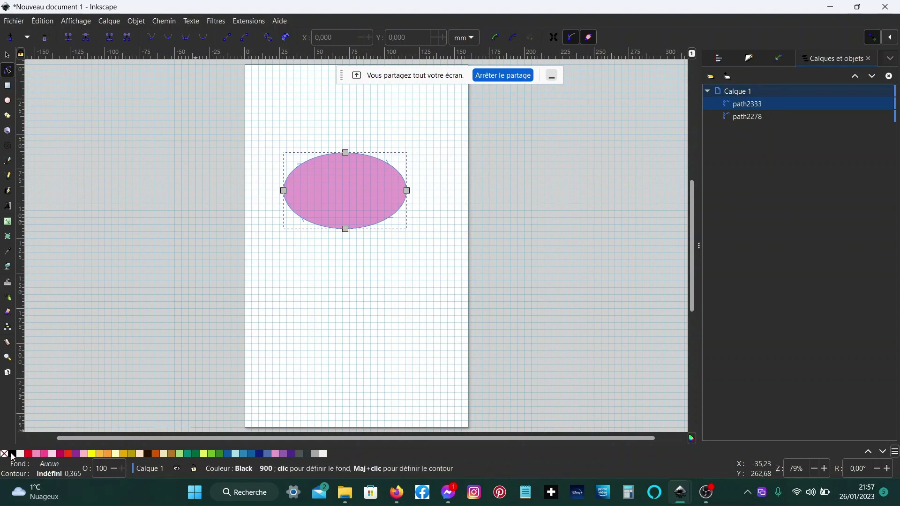
pyautogui.keyDown('shift'); pyautogui.click(11, 455); pyautogui.keyUp('shift')
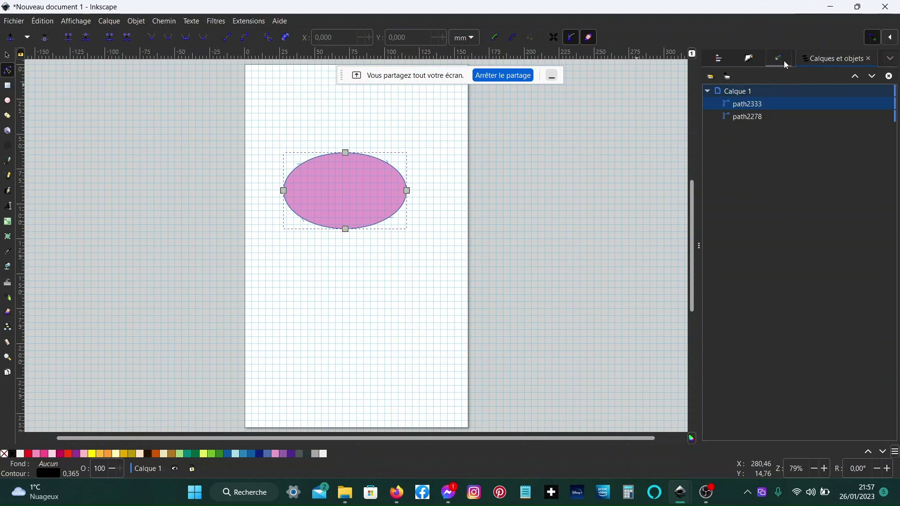
# - Set the duplicate's stroke width to 1 mm
pyautogui.click(755, 54)
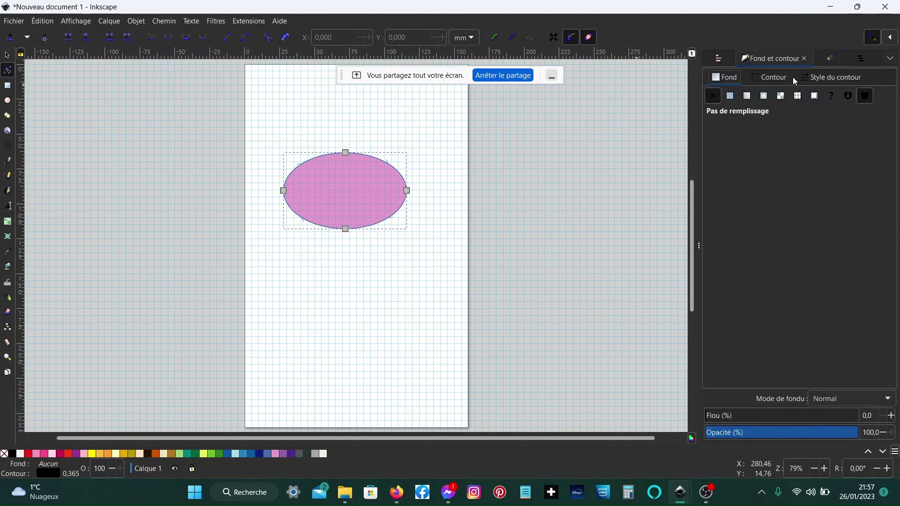
pyautogui.click(832, 75)
pyautogui.moveTo(775, 98); pyautogui.dragTo(745, 104)
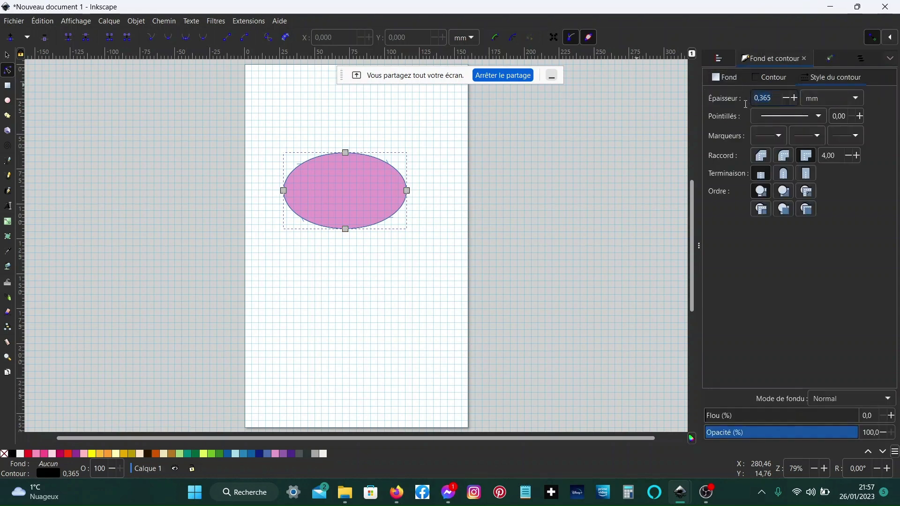
pyautogui.write('1')
pyautogui.press('Return')
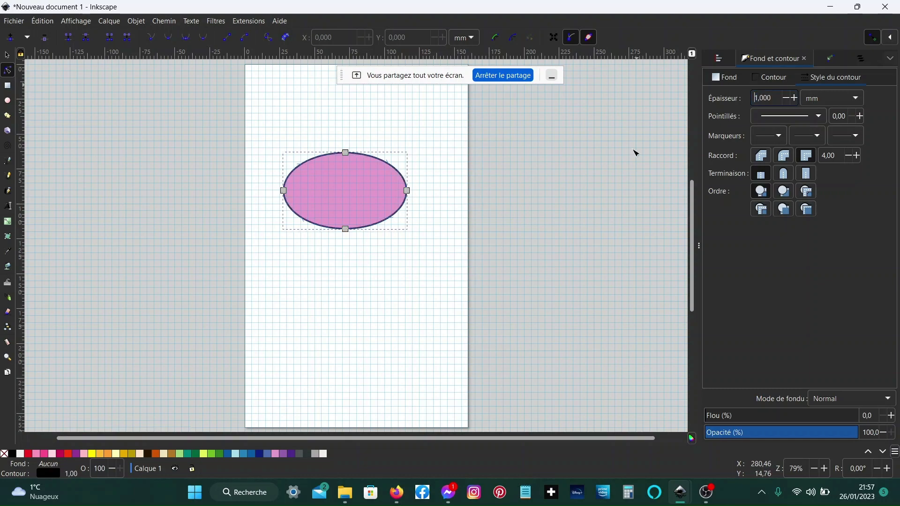
# - Zoom in on the ellipse and select it
pyautogui.scroll(2, 389, 232)
pyautogui.scroll(2, 390, 232)
pyautogui.scroll(6, 353, 287)
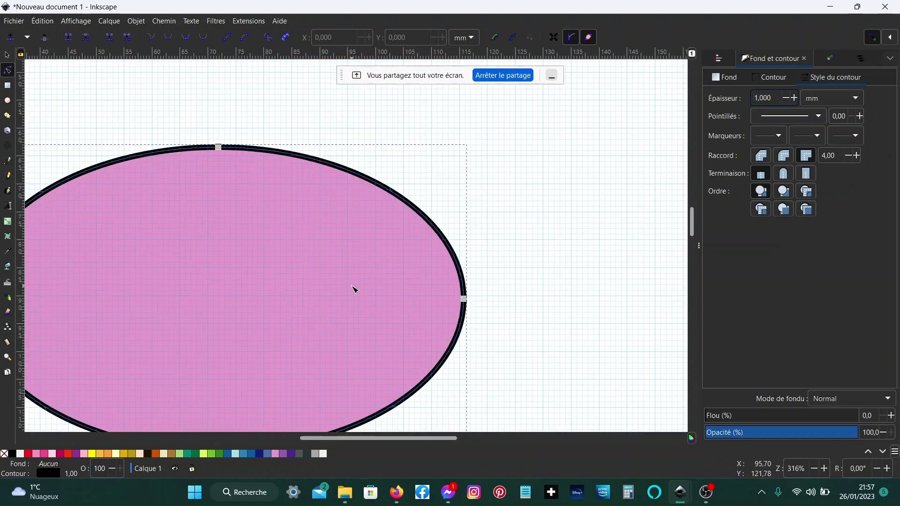
pyautogui.hscroll(-6, 356, 276)
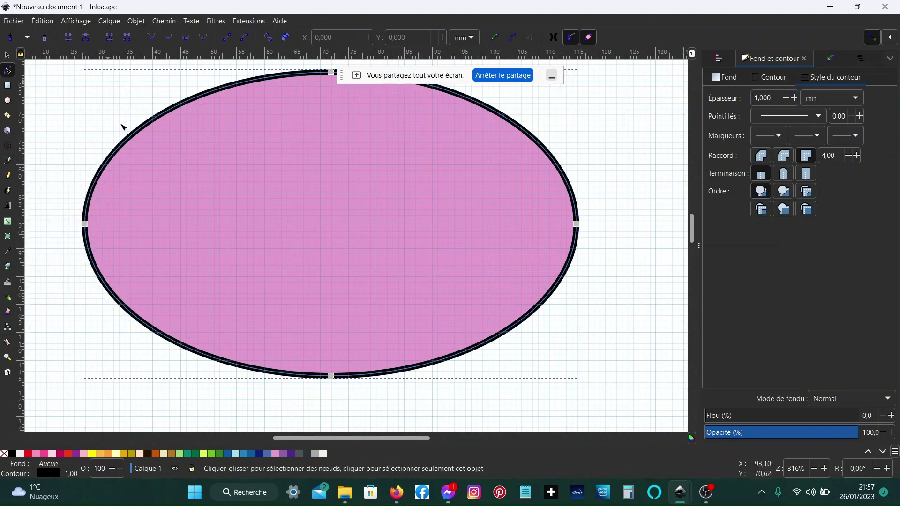
pyautogui.click(360, 247)
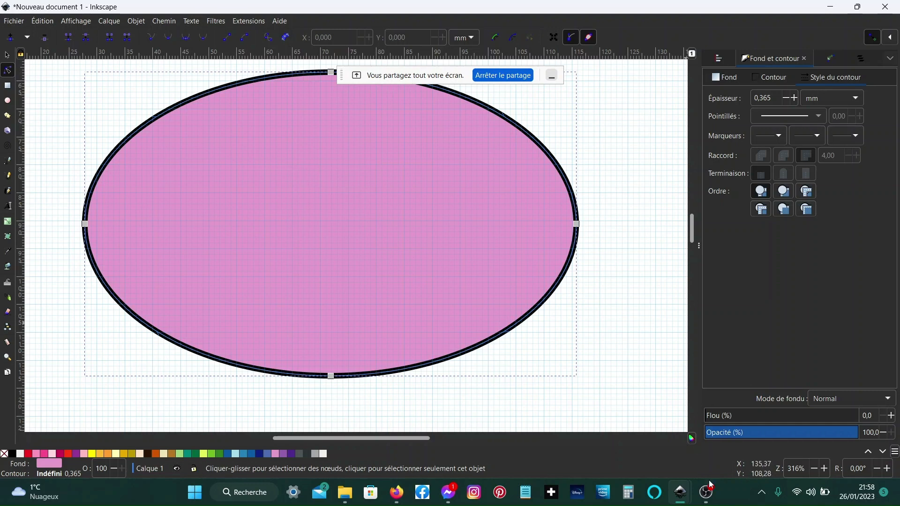
# - Switch to the Jitsi meeting and restart sharing the entire screen
pyautogui.moveTo(682, 489)
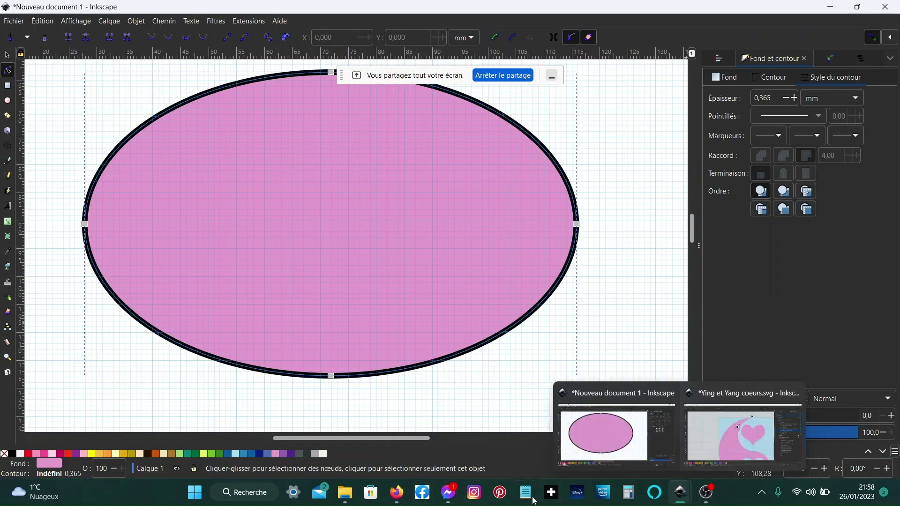
pyautogui.moveTo(397, 492)
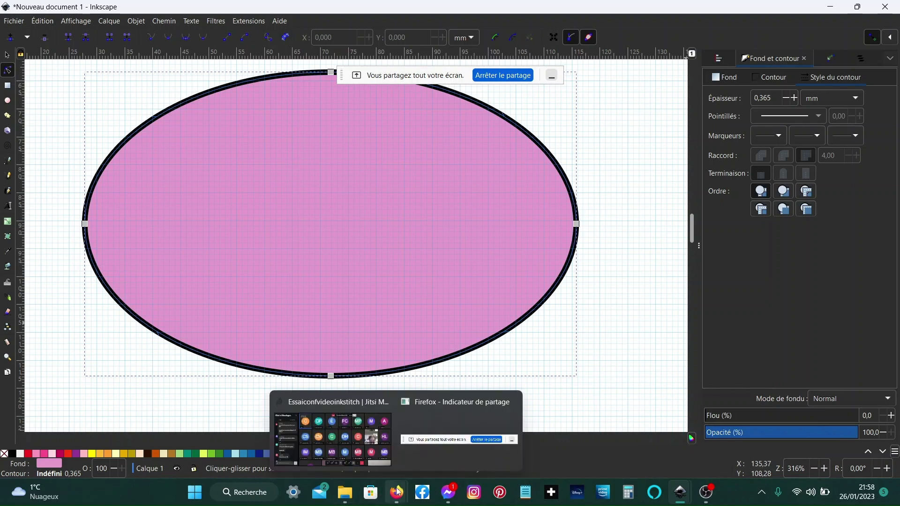
pyautogui.click(367, 443)
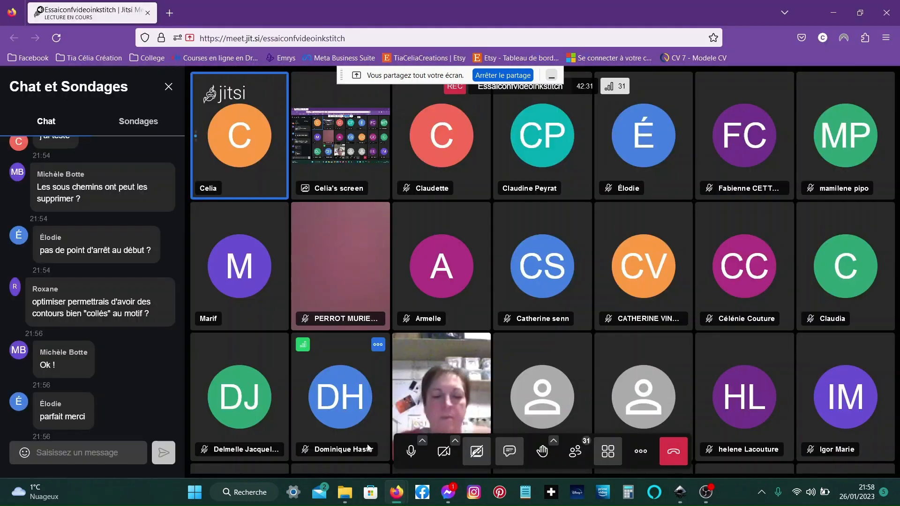
pyautogui.click(477, 452)
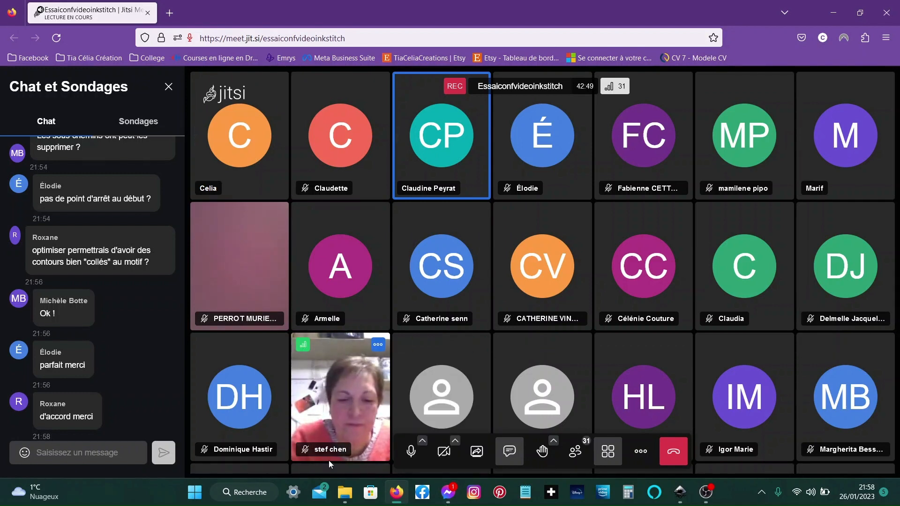
pyautogui.click(475, 450)
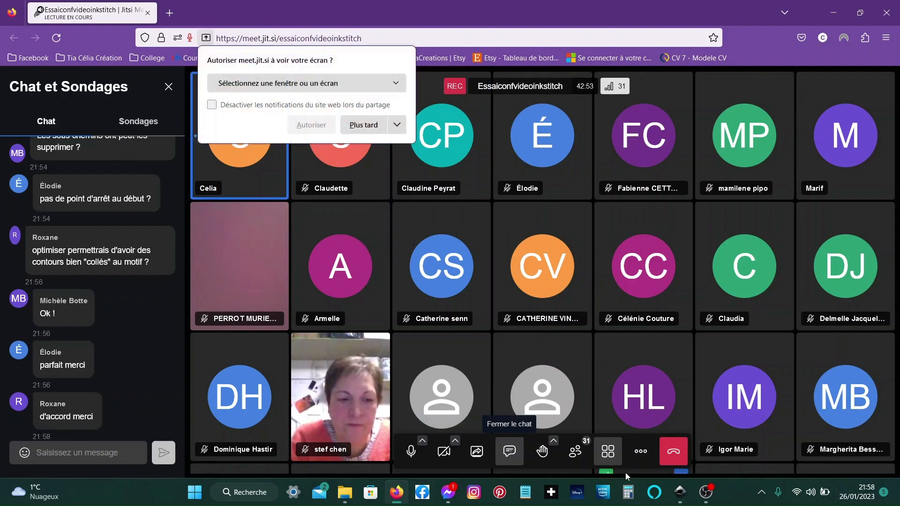
pyautogui.click(298, 83)
pyautogui.click(301, 212)
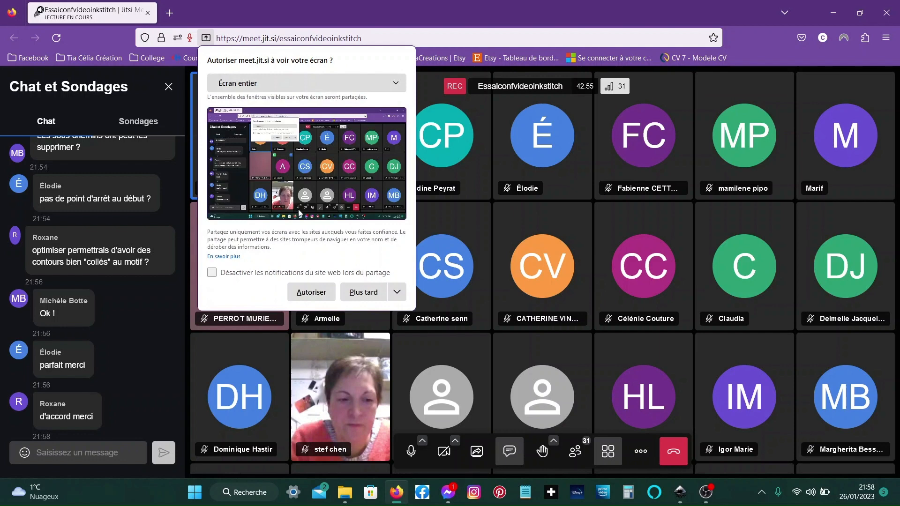
pyautogui.click(322, 288)
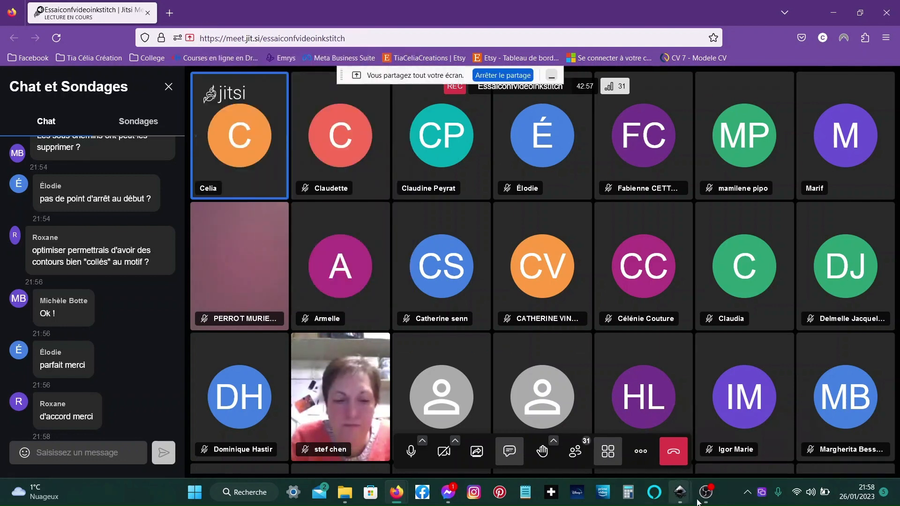
# - Return to the yin-yang document and delete the Ink/Stitch fill stitch starting and ending position command groups
pyautogui.moveTo(672, 503)
pyautogui.click(707, 442)
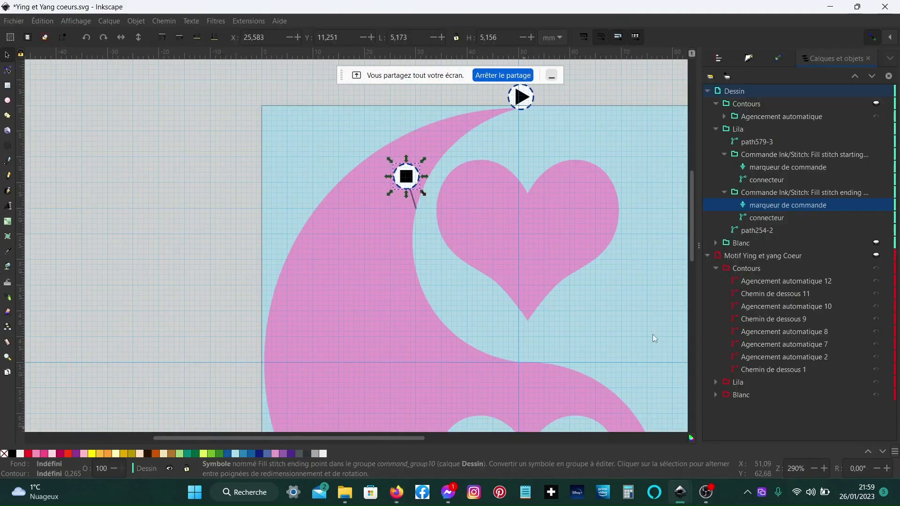
pyautogui.click(750, 193)
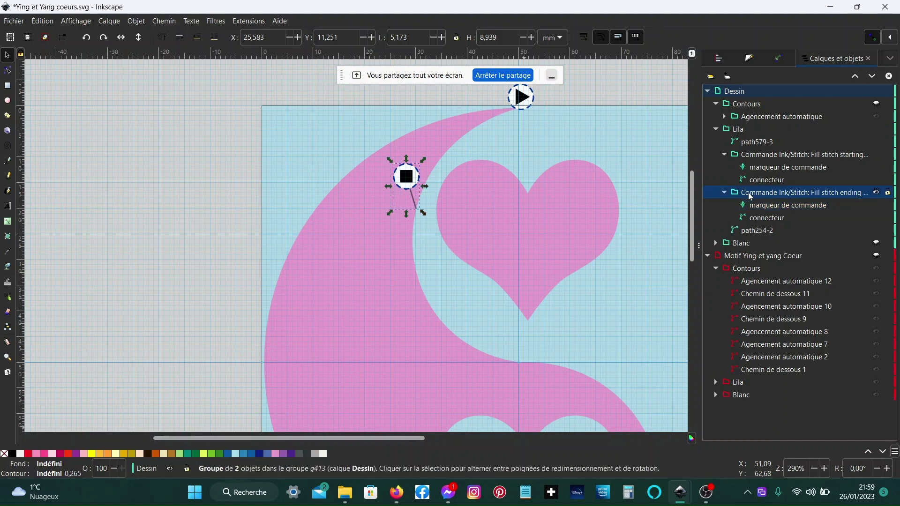
pyautogui.keyDown('ctrl'); pyautogui.click(765, 155); pyautogui.keyUp('ctrl')
pyautogui.rightClick(765, 155)
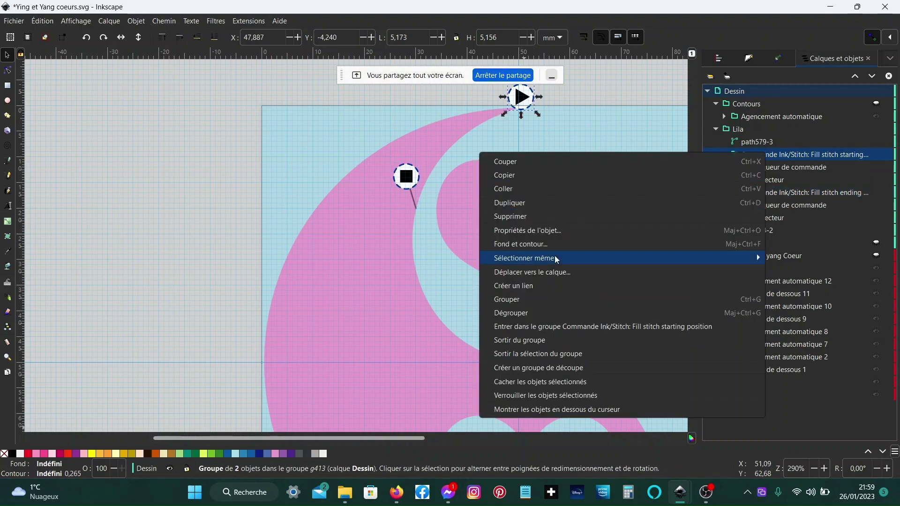
pyautogui.click(546, 215)
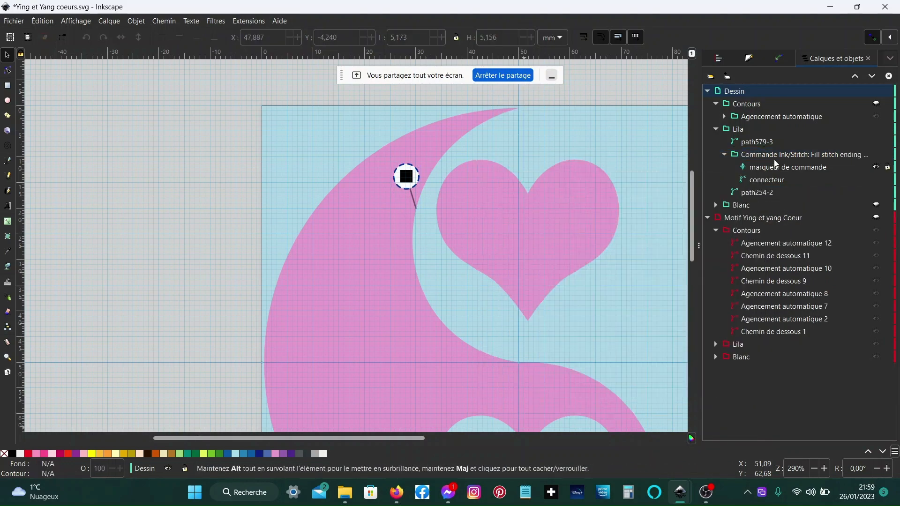
pyautogui.click(775, 156)
pyautogui.rightClick(775, 156)
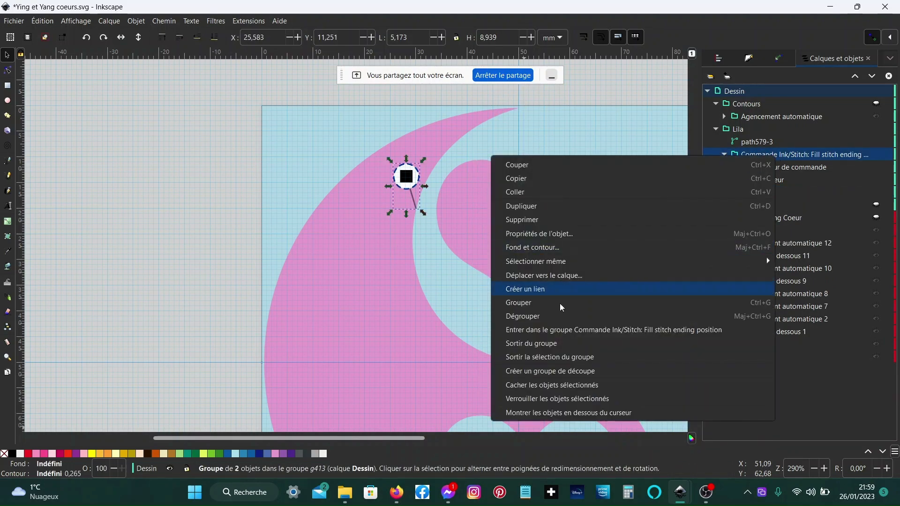
pyautogui.click(543, 221)
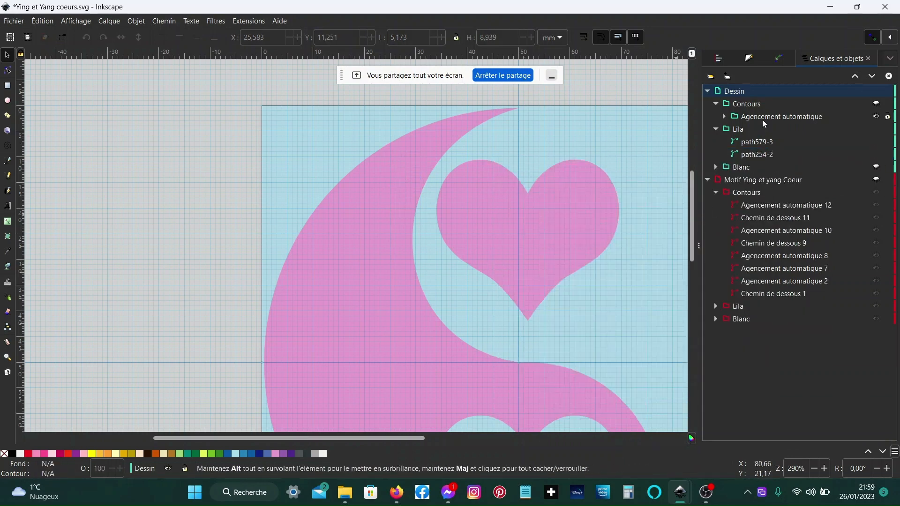
# - Ungroup the Blanc and Lila groups so their paths sit directly in the Dessin layer
pyautogui.click(715, 167)
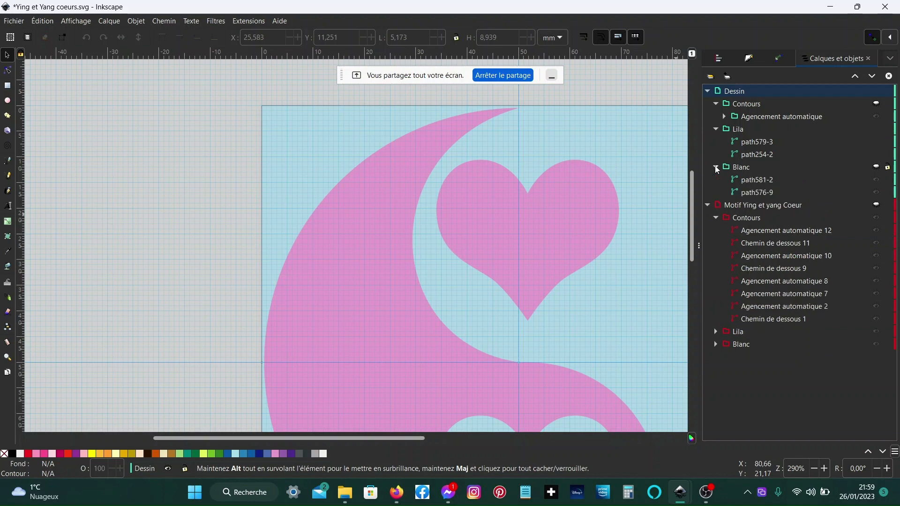
pyautogui.click(745, 172)
pyautogui.hotkey('ctrl', 'shift', 'g')
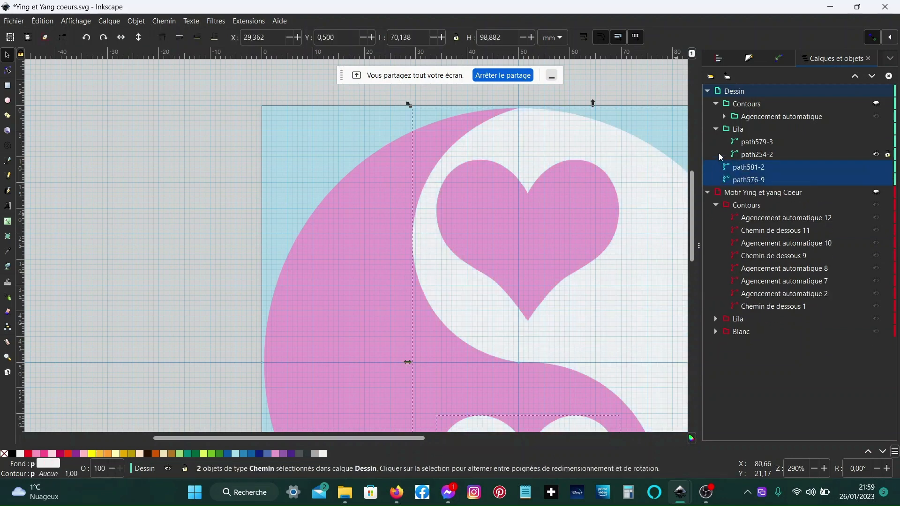
pyautogui.click(740, 130)
pyautogui.hotkey('ctrl', 'shift', 'g')
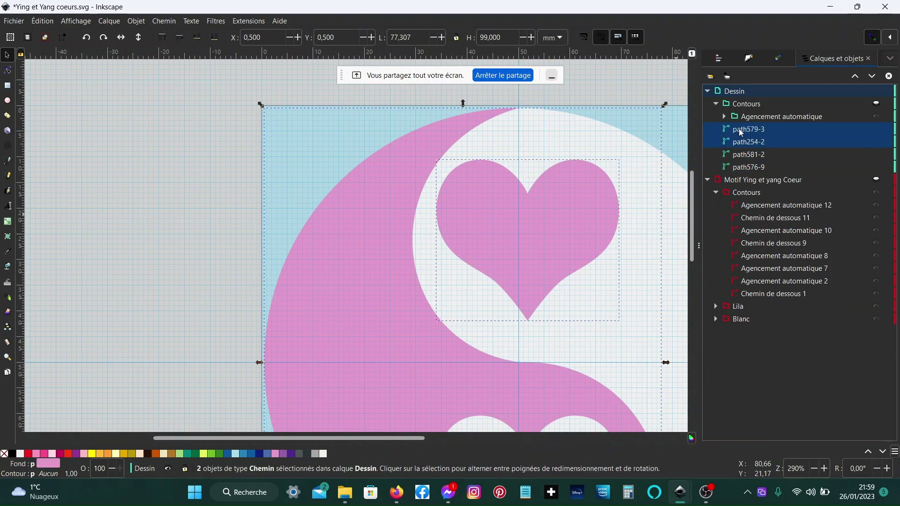
# - Select the four Dessin paths in stitching order and restack them by selection order with Ink/Stitch's Edition tool
pyautogui.click(740, 159)
pyautogui.click(738, 170)
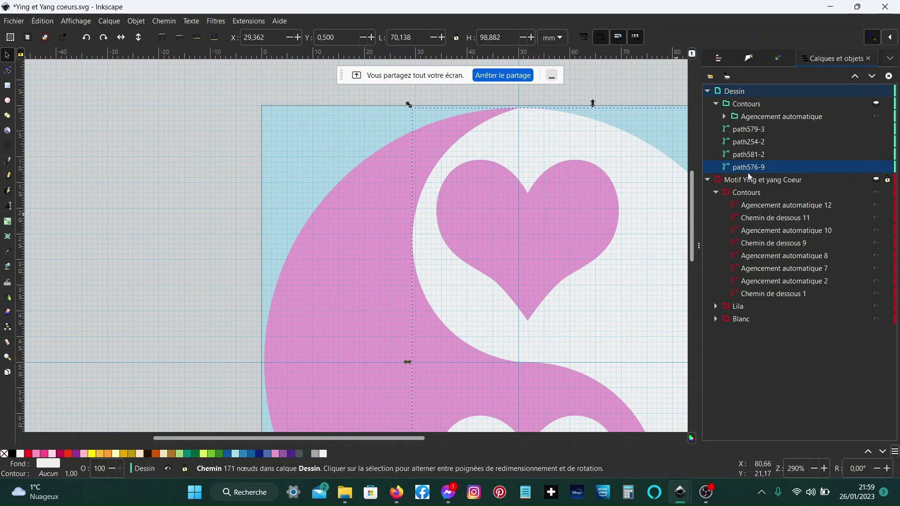
pyautogui.click(760, 145)
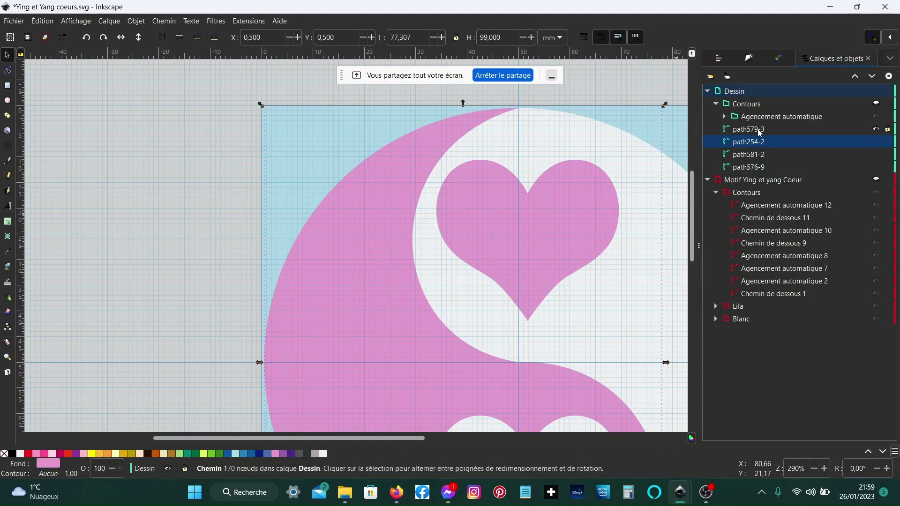
pyautogui.keyDown('shift'); pyautogui.click(759, 132); pyautogui.keyUp('shift')
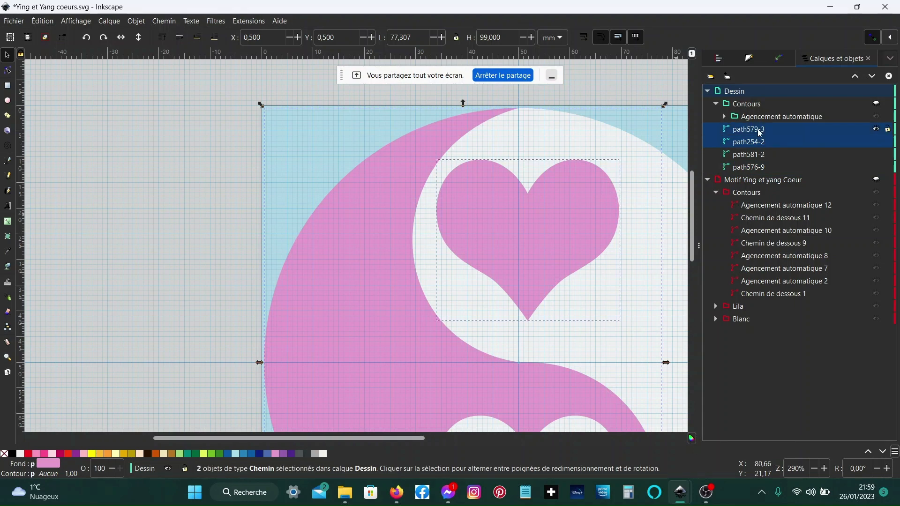
pyautogui.keyDown('shift'); pyautogui.click(757, 169); pyautogui.keyUp('shift')
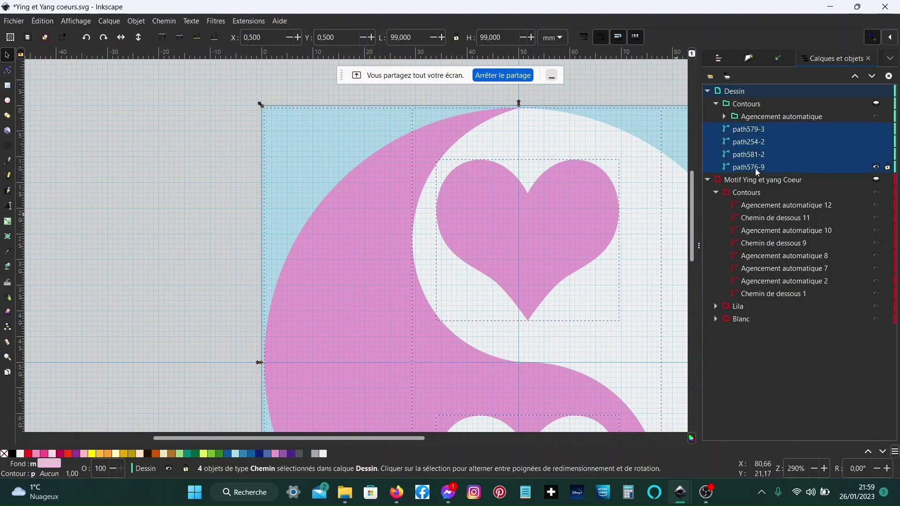
pyautogui.click(757, 172)
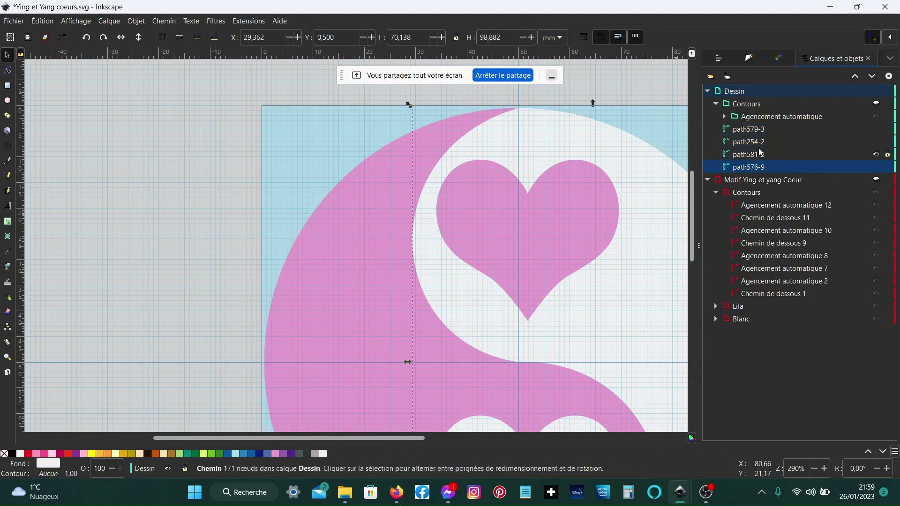
pyautogui.click(762, 143)
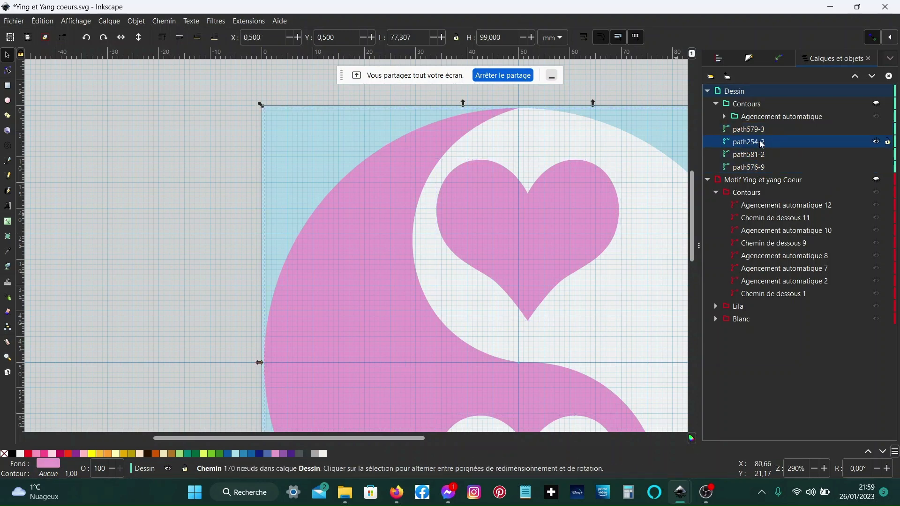
pyautogui.keyDown('shift'); pyautogui.click(762, 133); pyautogui.keyUp('shift')
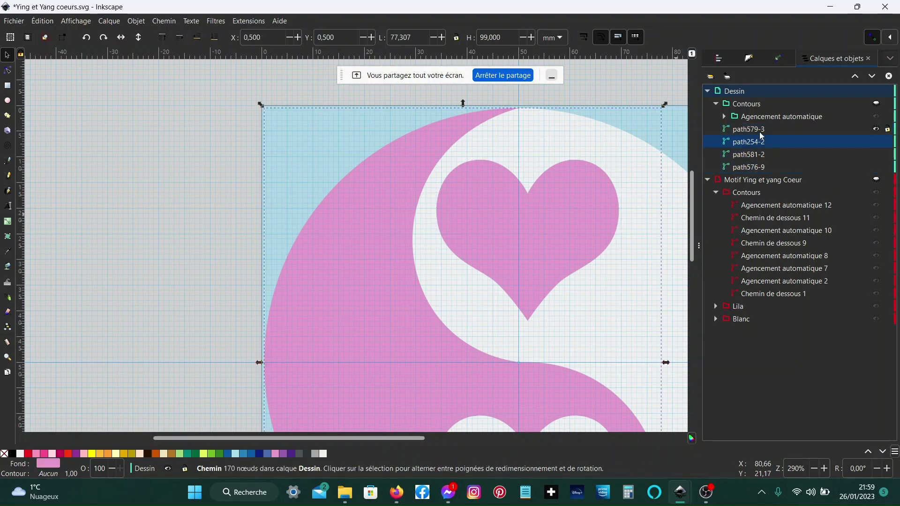
pyautogui.keyDown('shift'); pyautogui.click(758, 170); pyautogui.keyUp('shift')
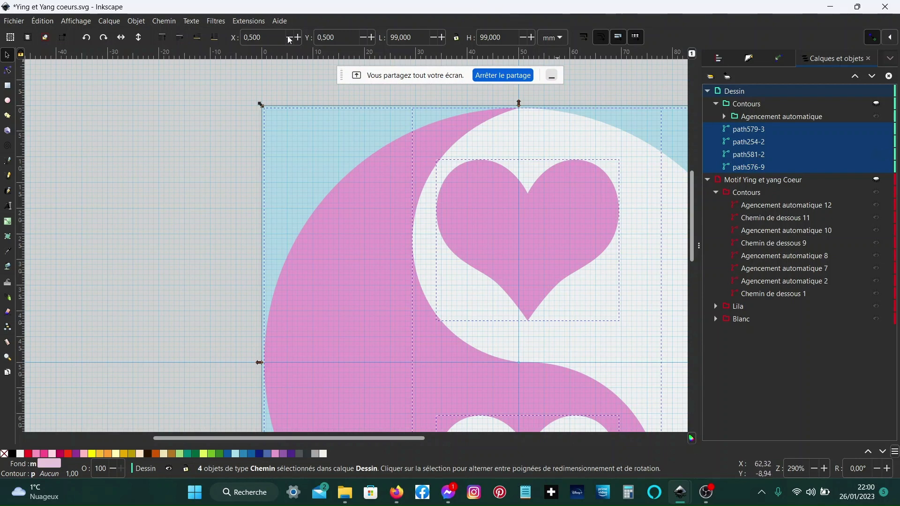
pyautogui.click(238, 23)
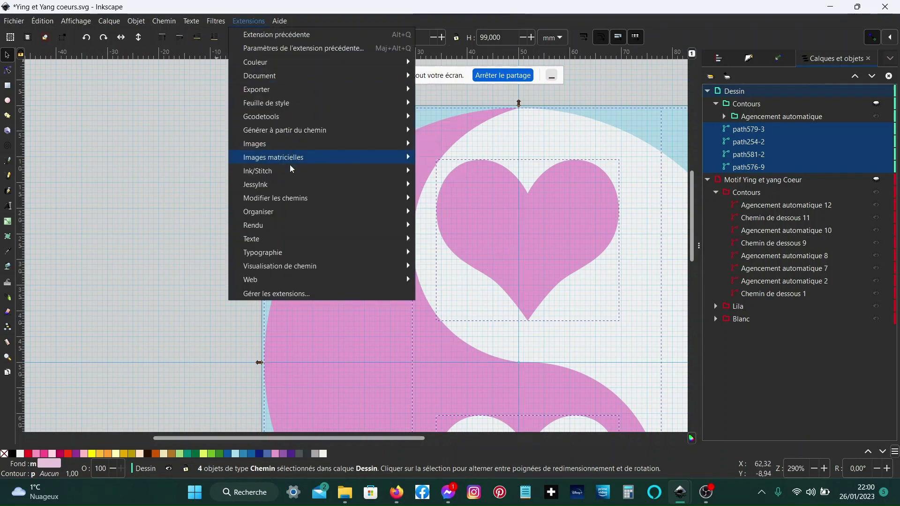
pyautogui.moveTo(291, 173)
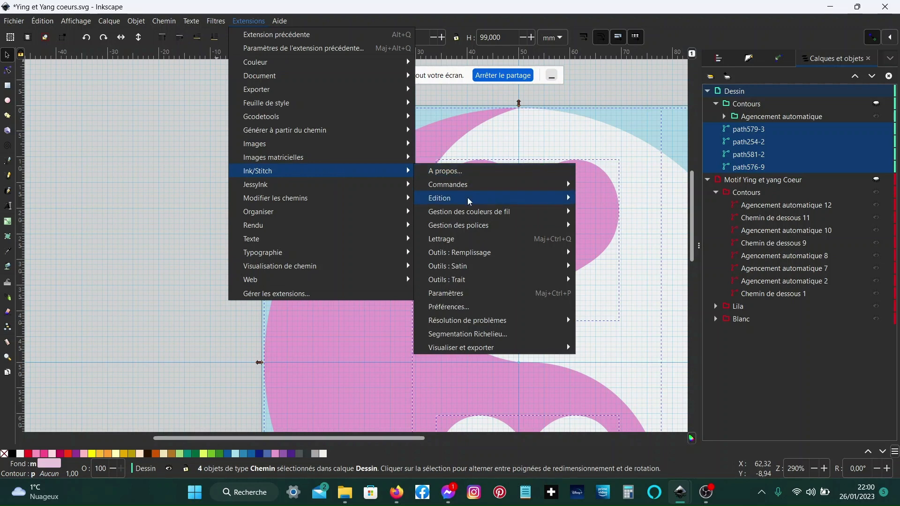
pyautogui.moveTo(469, 198)
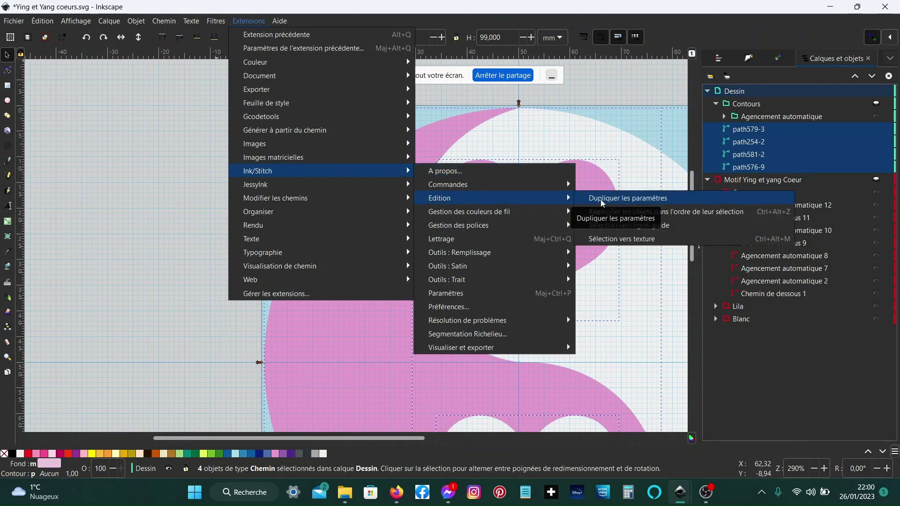
pyautogui.click(705, 215)
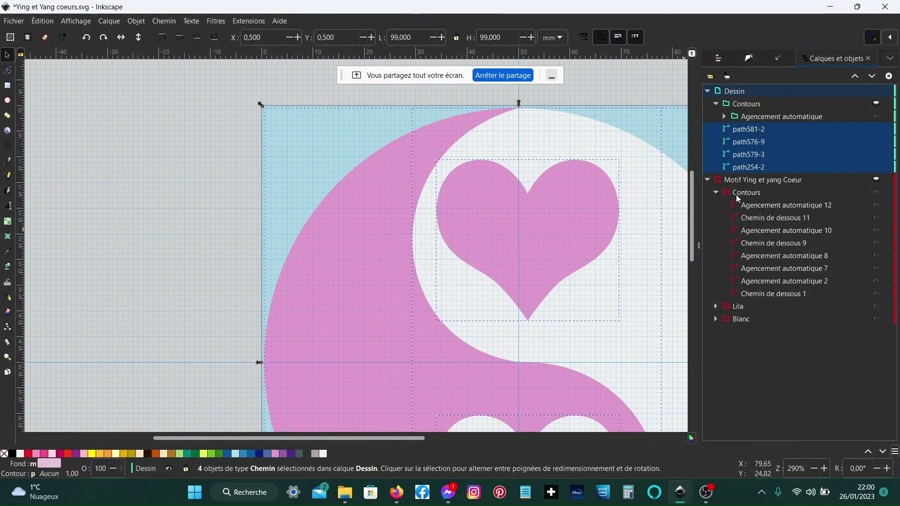
# - Step through the restacked paths in the objects list to check their order
pyautogui.click(758, 168)
pyautogui.press('Up')
pyautogui.press('Up')
pyautogui.press('Up')
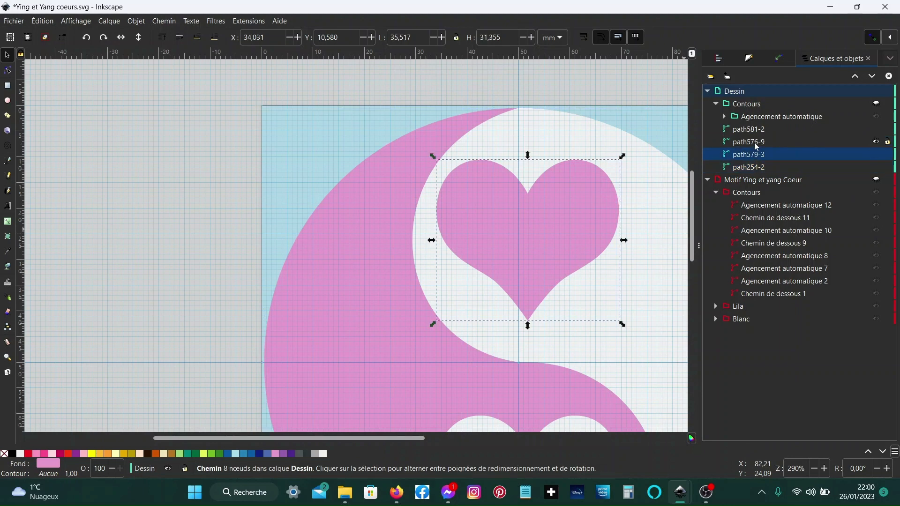
pyautogui.press('Down')
pyautogui.press('Down')
pyautogui.press('Down')
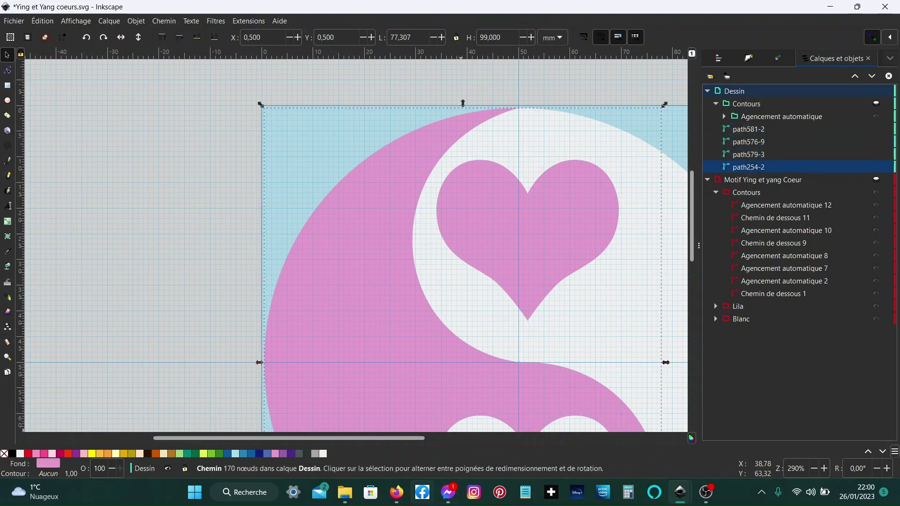
# - Switch to the Jitsi meeting and share the entire screen
pyautogui.click(398, 492)
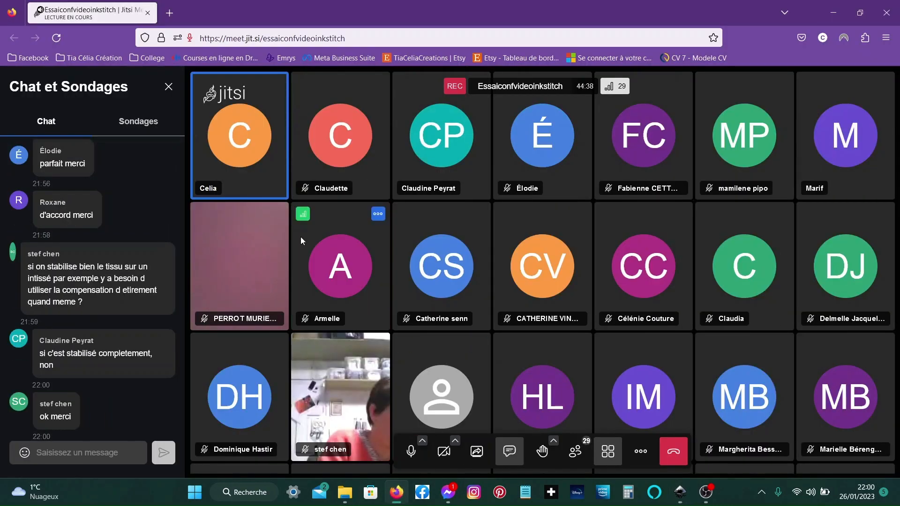
pyautogui.click(474, 451)
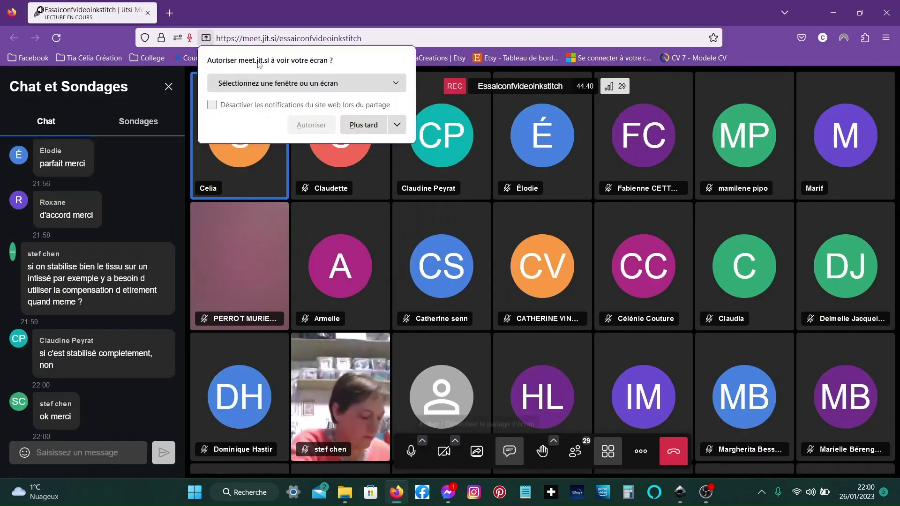
pyautogui.click(272, 84)
pyautogui.click(243, 213)
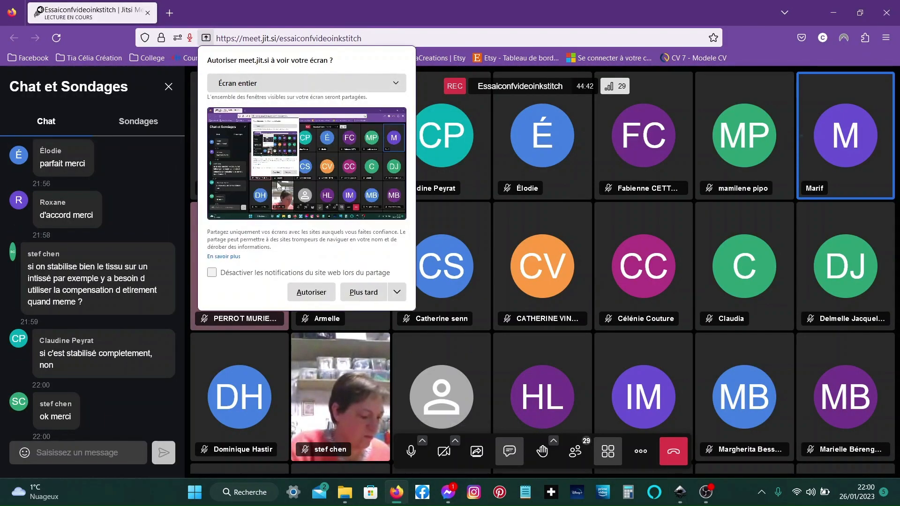
pyautogui.click(310, 293)
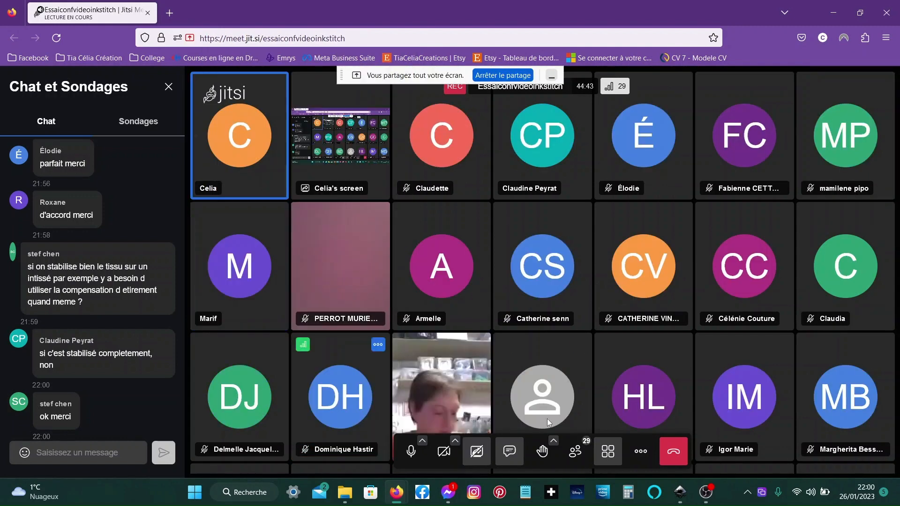
# - Return to the yin-yang document, select the four paths in a new stitching order, and rerun the Ink/Stitch restack extension
pyautogui.moveTo(682, 492)
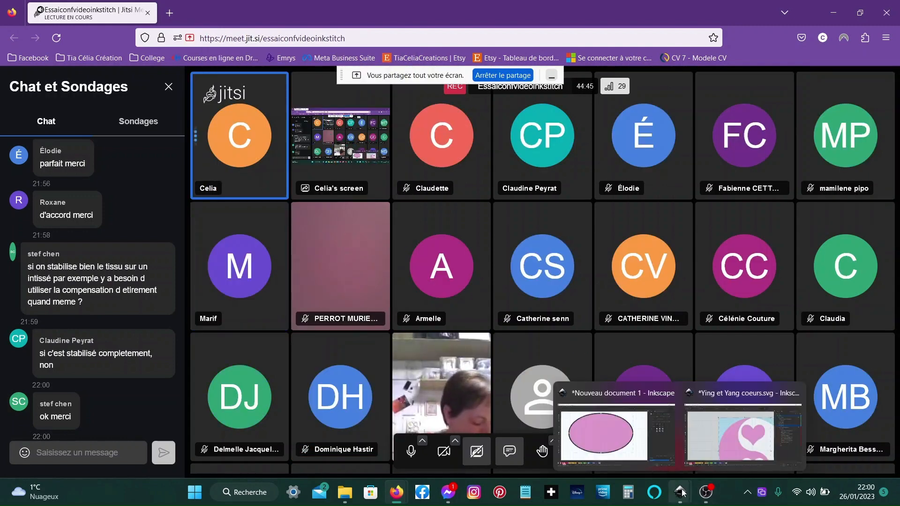
pyautogui.click(699, 436)
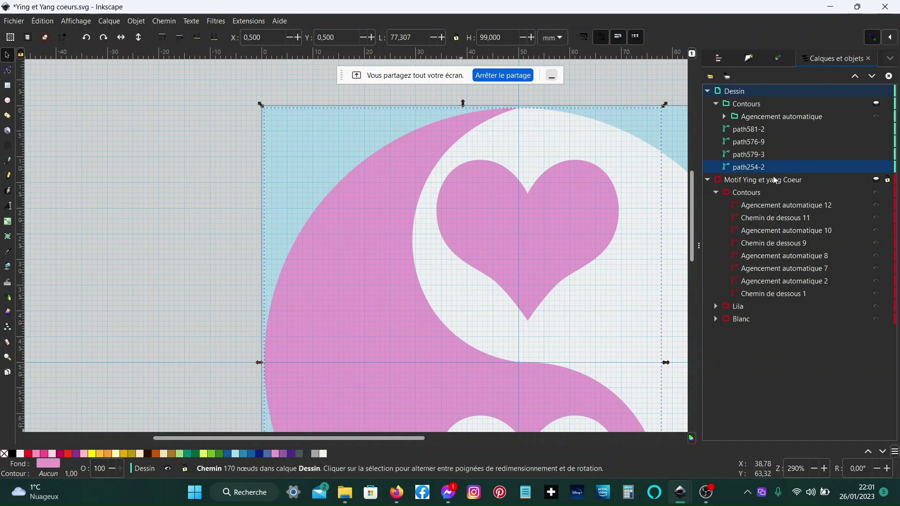
pyautogui.press('5')
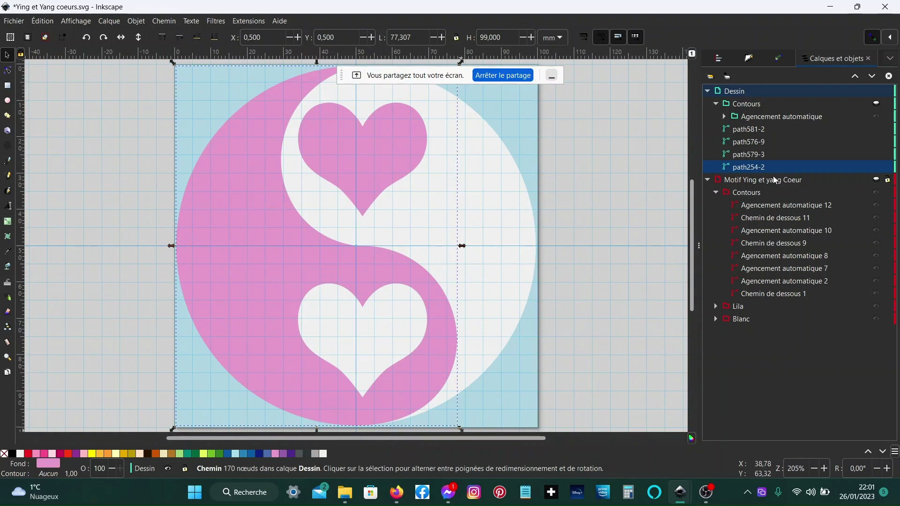
pyautogui.press('n')
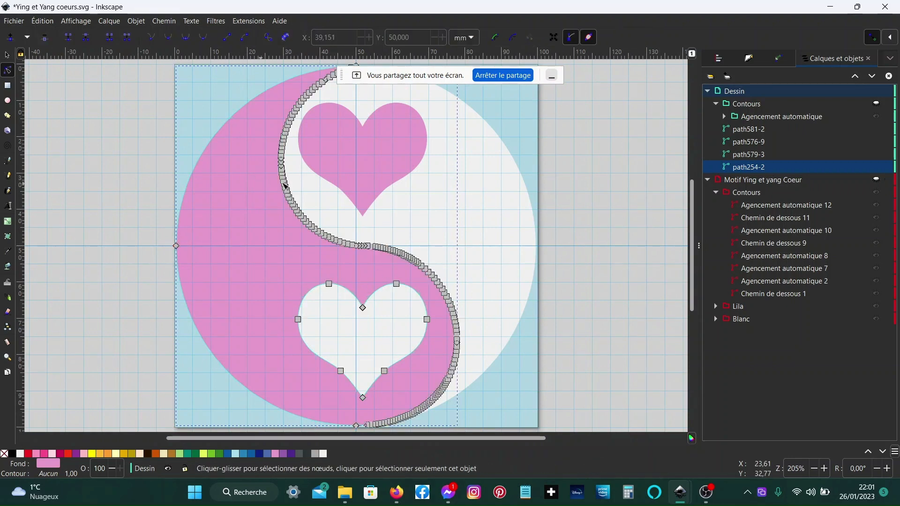
pyautogui.click(360, 158)
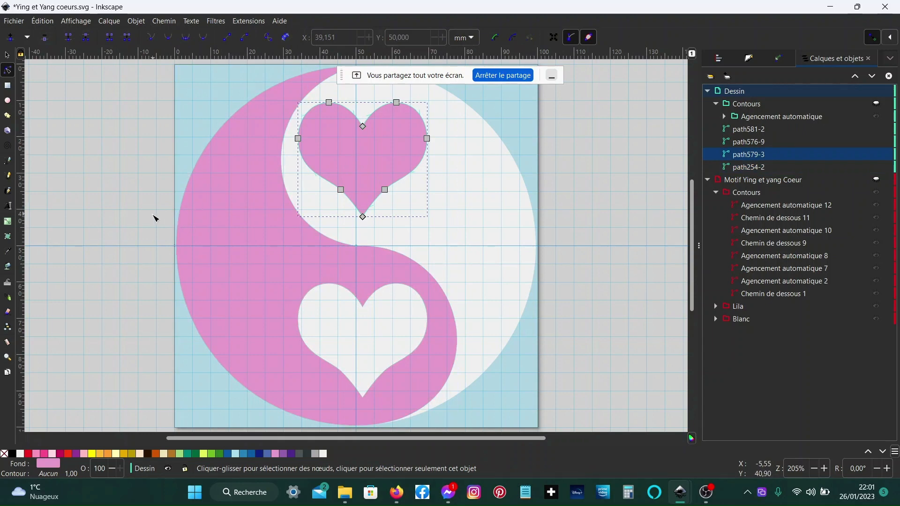
pyautogui.keyDown('shift'); pyautogui.click(251, 290); pyautogui.keyUp('shift')
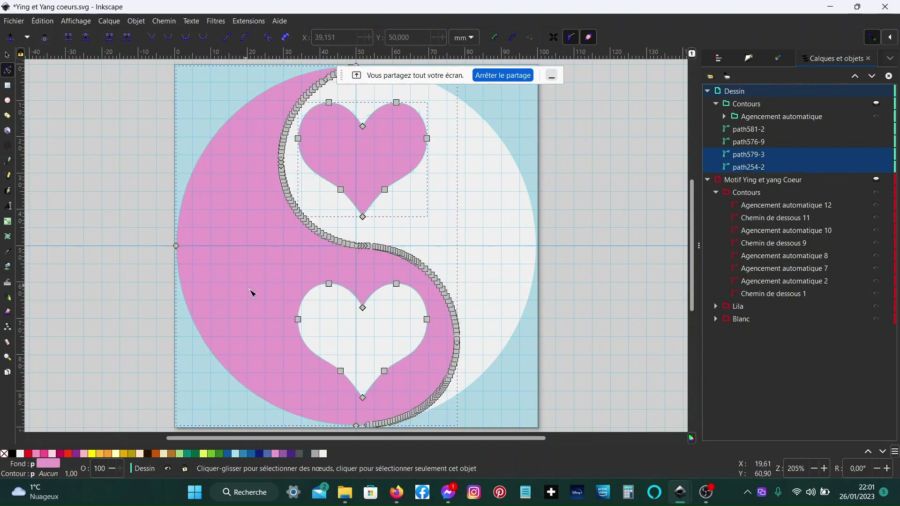
pyautogui.keyDown('shift'); pyautogui.click(468, 210); pyautogui.keyUp('shift')
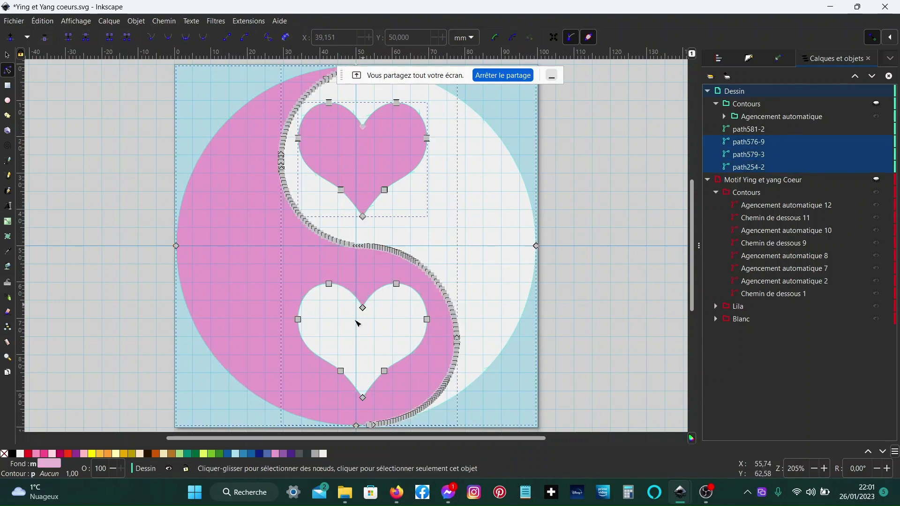
pyautogui.keyDown('shift'); pyautogui.click(356, 335); pyautogui.keyUp('shift')
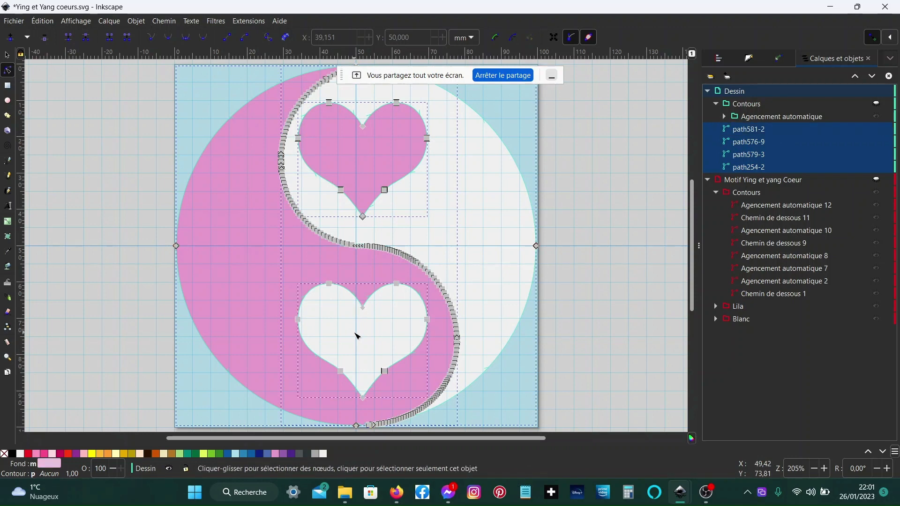
pyautogui.hotkey('alt', 'q')
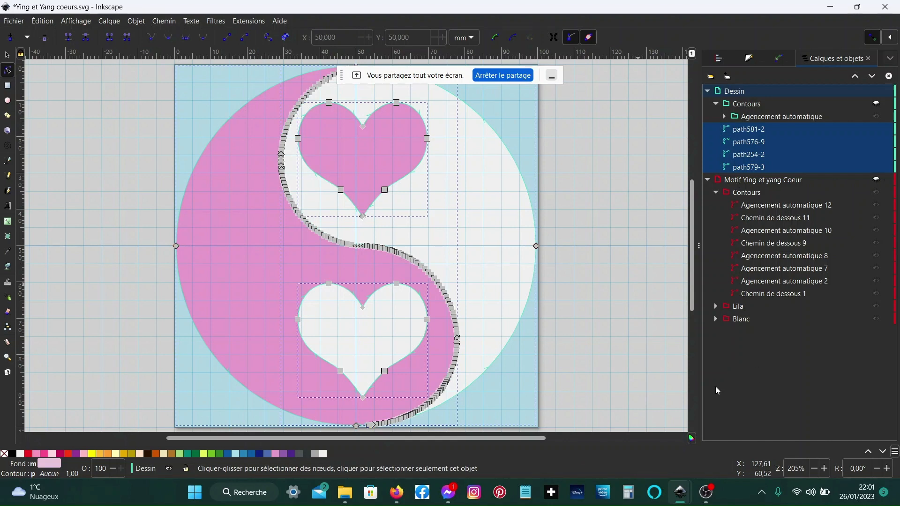
# - Switch to the Jitsi meeting to read the chat, then return to the yin-yang document
pyautogui.moveTo(391, 491)
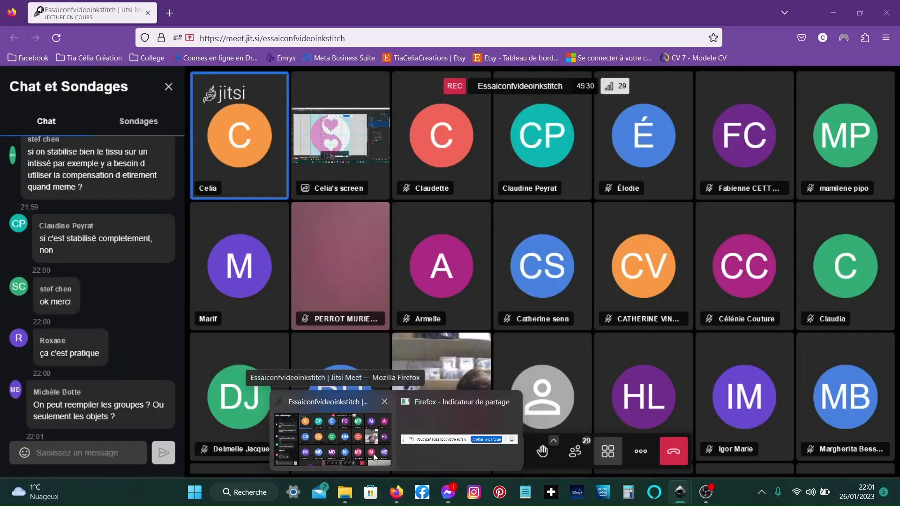
pyautogui.click(374, 455)
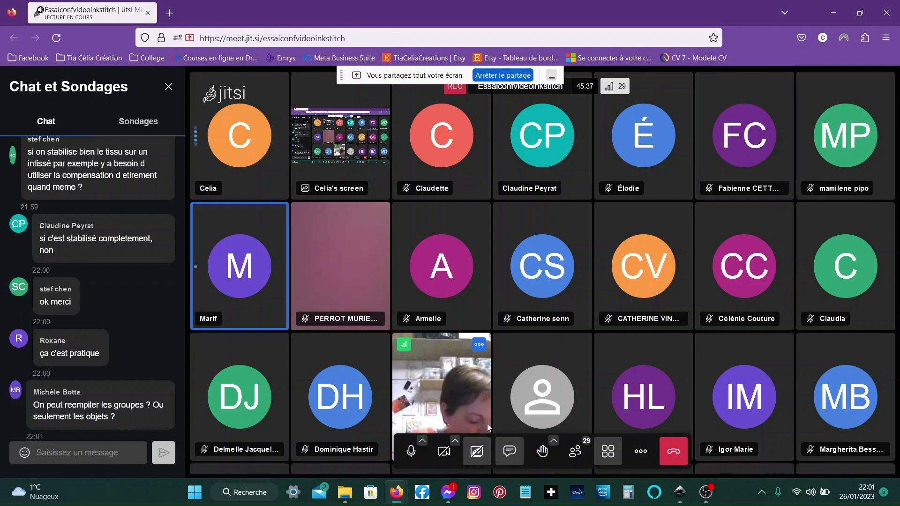
pyautogui.moveTo(681, 503)
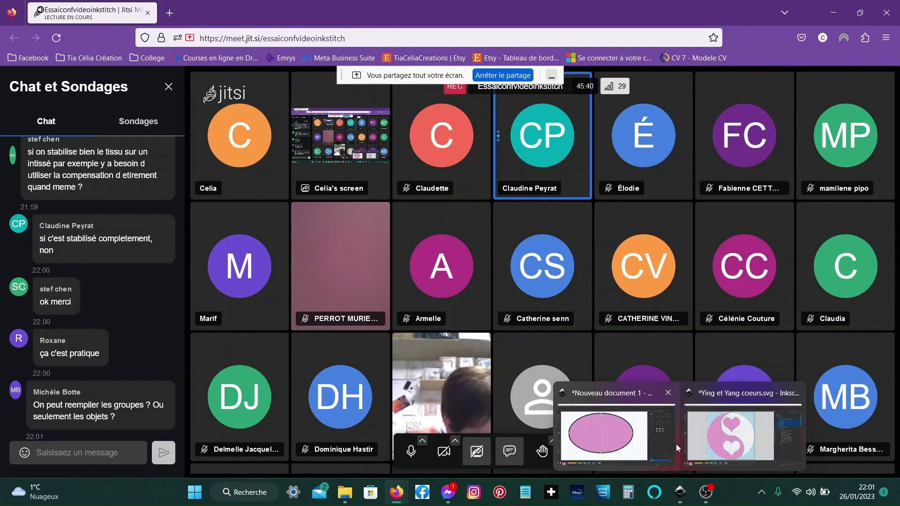
pyautogui.click(695, 426)
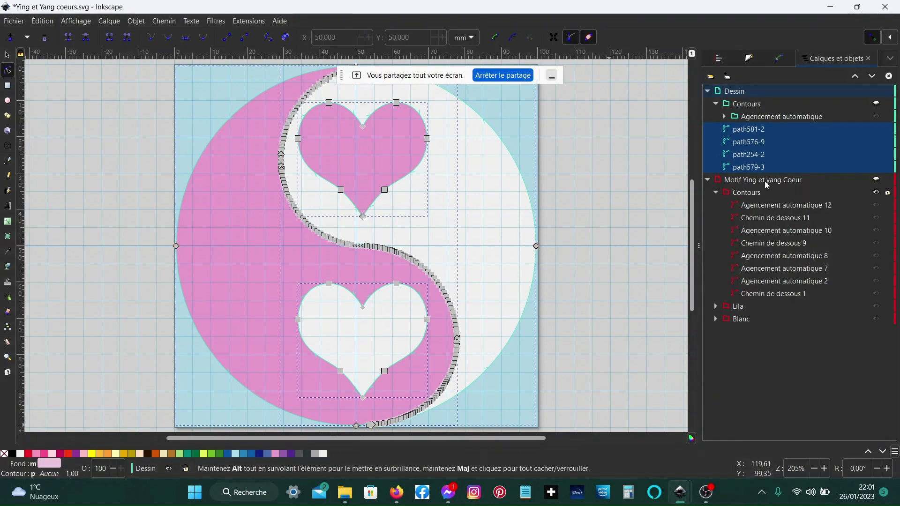
# - Group path576-9 and path581-2 together
pyautogui.click(757, 143)
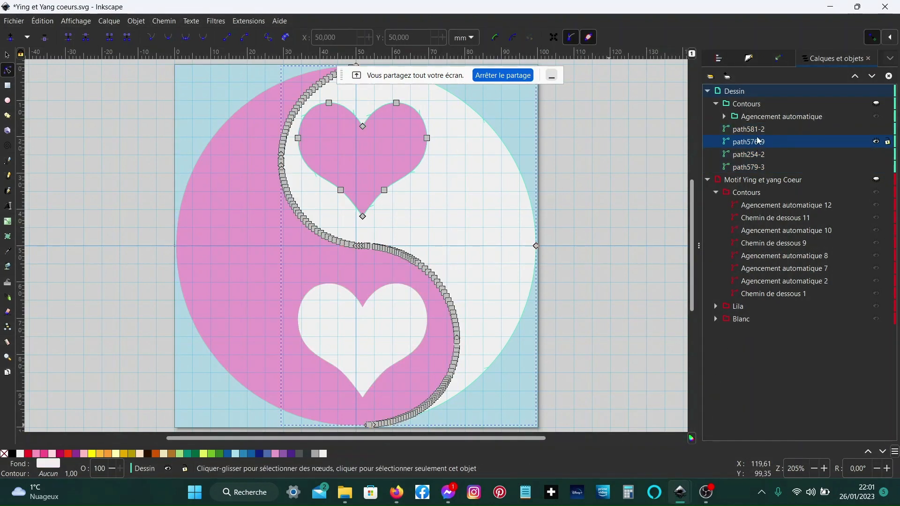
pyautogui.keyDown('shift'); pyautogui.click(759, 131); pyautogui.keyUp('shift')
pyautogui.hotkey('ctrl', 'g')
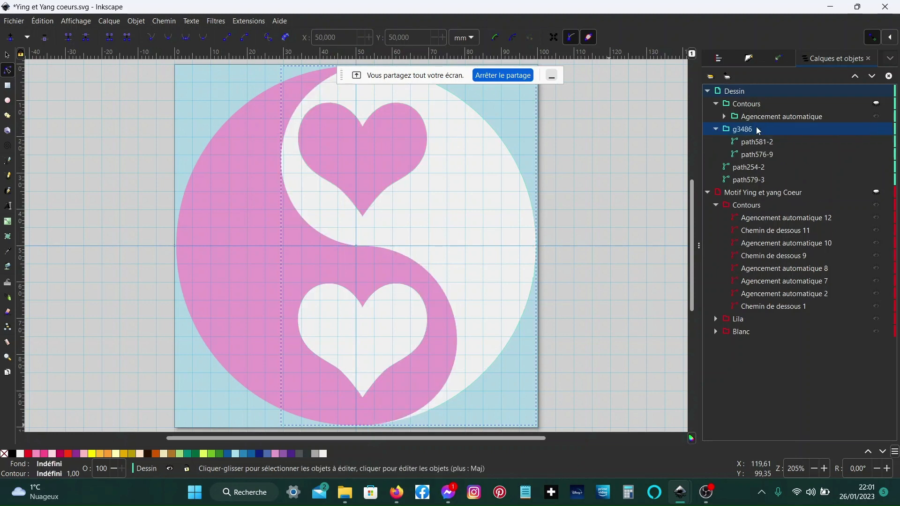
# - Group path579-3 and path254-2 together
pyautogui.click(749, 181)
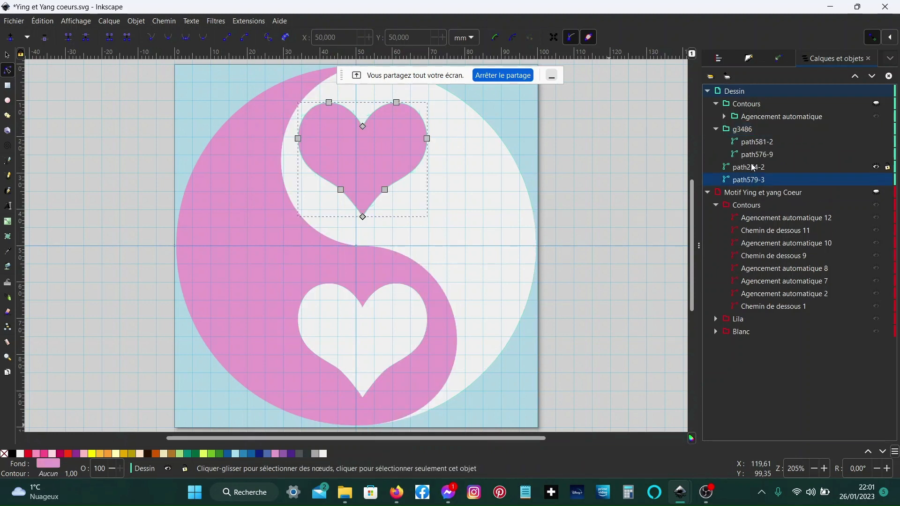
pyautogui.keyDown('shift'); pyautogui.click(752, 169); pyautogui.keyUp('shift')
pyautogui.hotkey('ctrl', 'g')
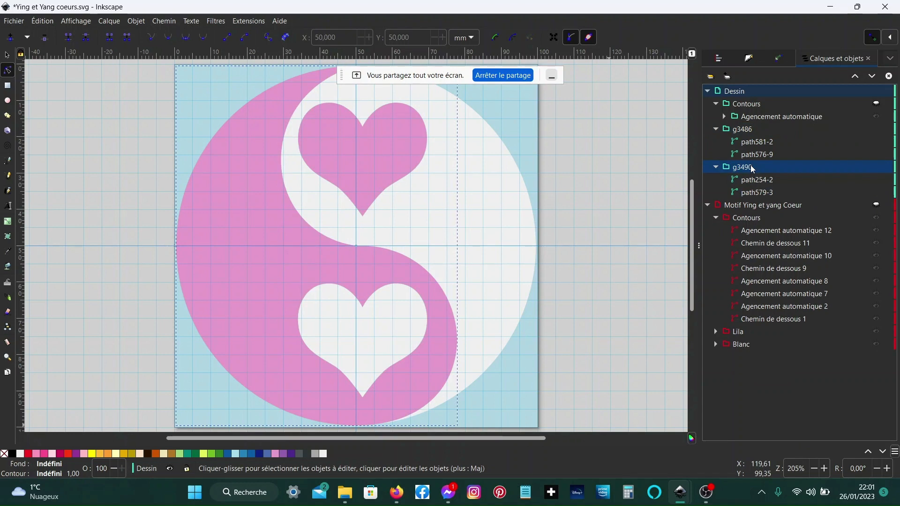
# - Select the g3486 group, the Contours group and the g3490 group in order and restack them by selection order
pyautogui.click(740, 130)
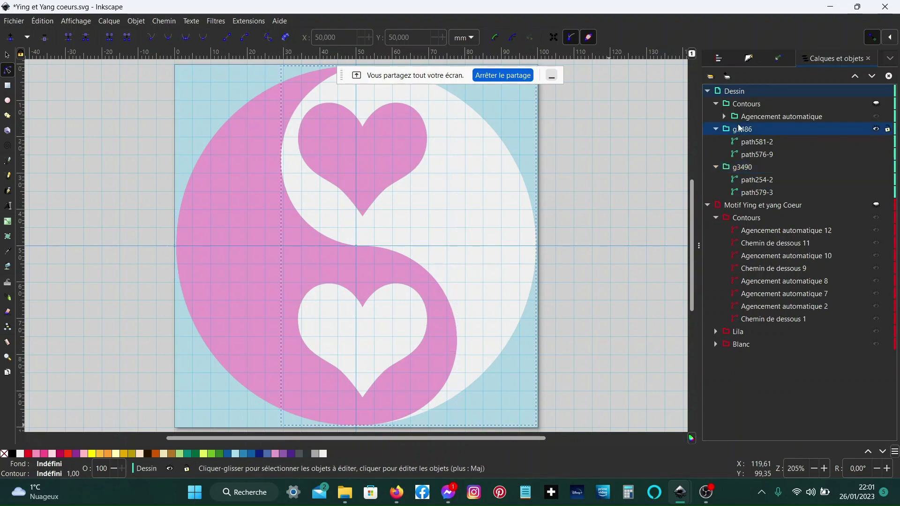
pyautogui.keyDown('shift'); pyautogui.click(748, 105); pyautogui.keyUp('shift')
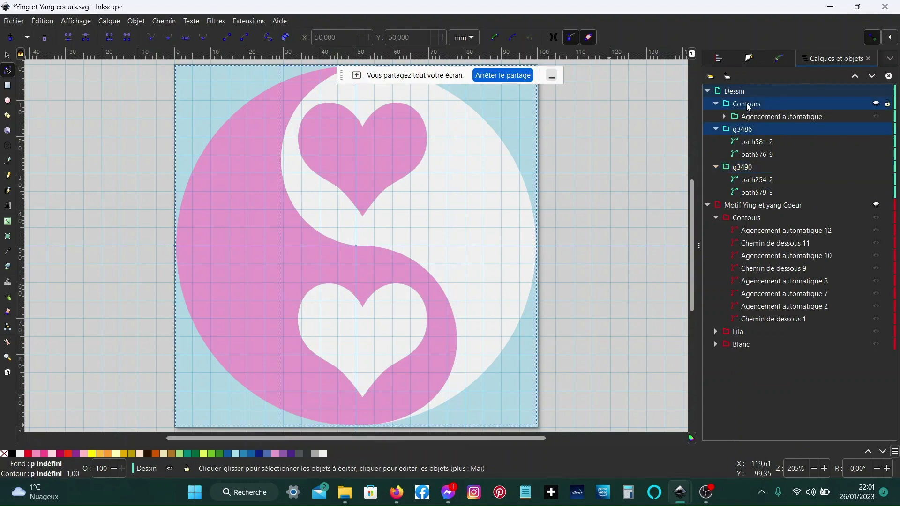
pyautogui.keyDown('shift'); pyautogui.click(748, 168); pyautogui.keyUp('shift')
pyautogui.hotkey('ctrl', 'c')
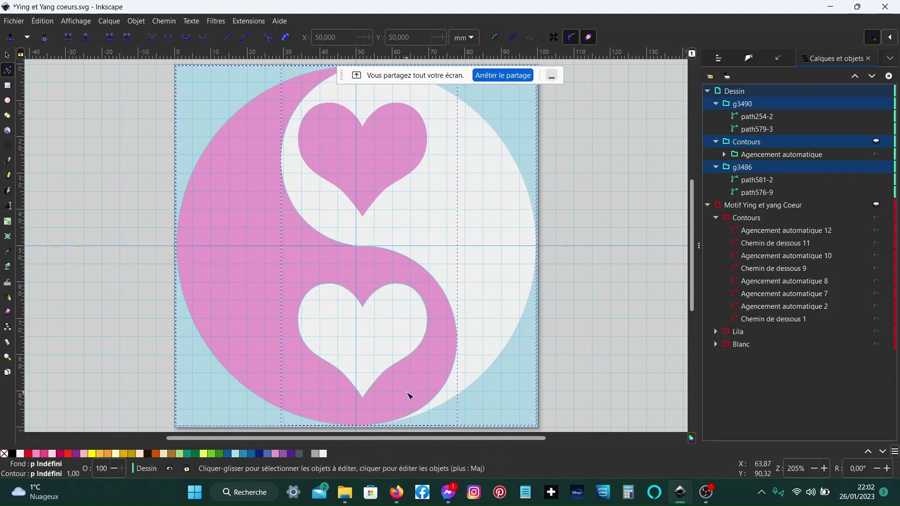
# - Switch to the Jitsi meeting to check the chat
pyautogui.moveTo(393, 498)
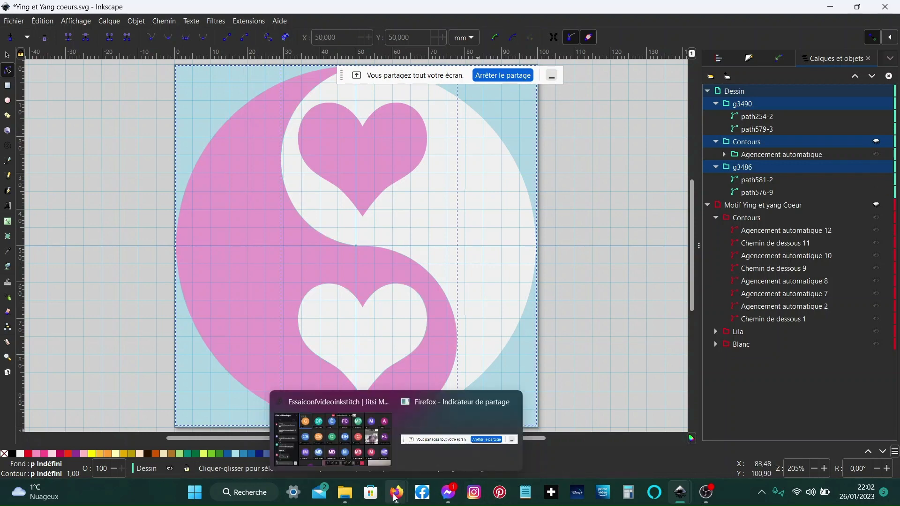
pyautogui.click(346, 458)
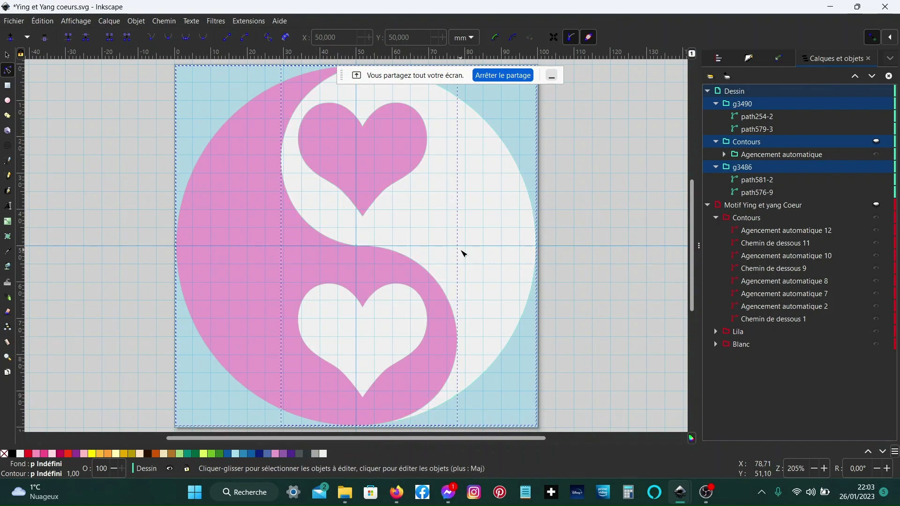
pyautogui.click(463, 253)
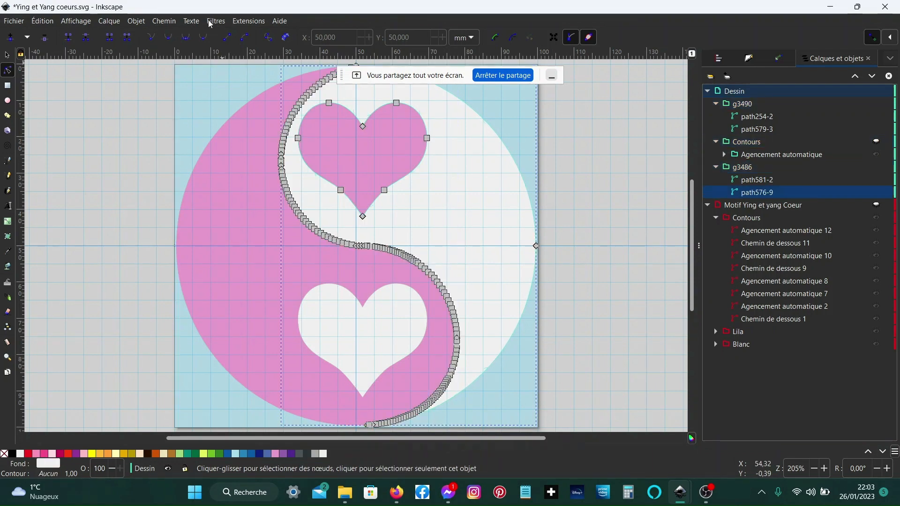
pyautogui.click(247, 23)
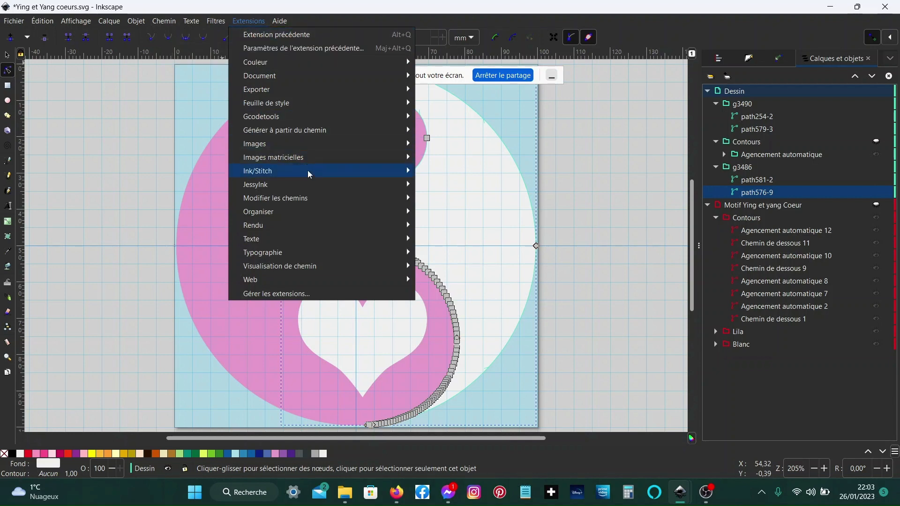
pyautogui.moveTo(309, 175)
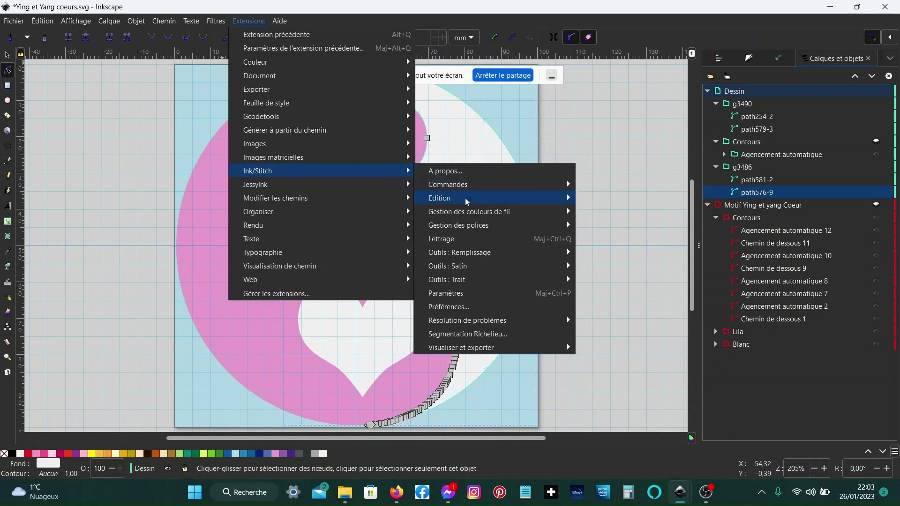
pyautogui.moveTo(467, 201)
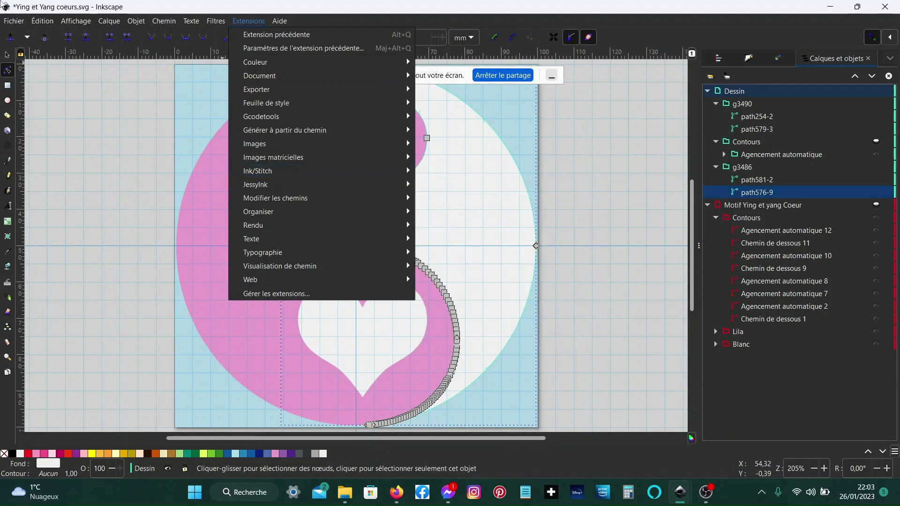
pyautogui.moveTo(50, 22)
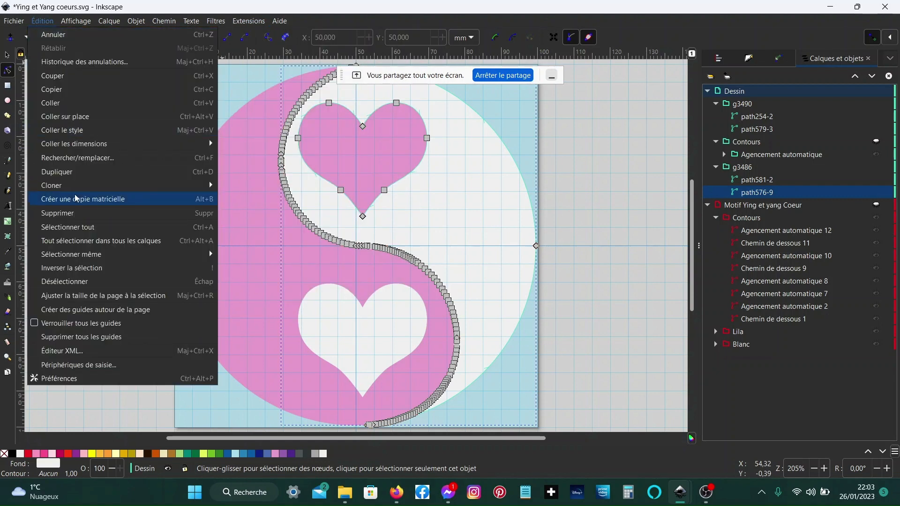
pyautogui.moveTo(116, 254)
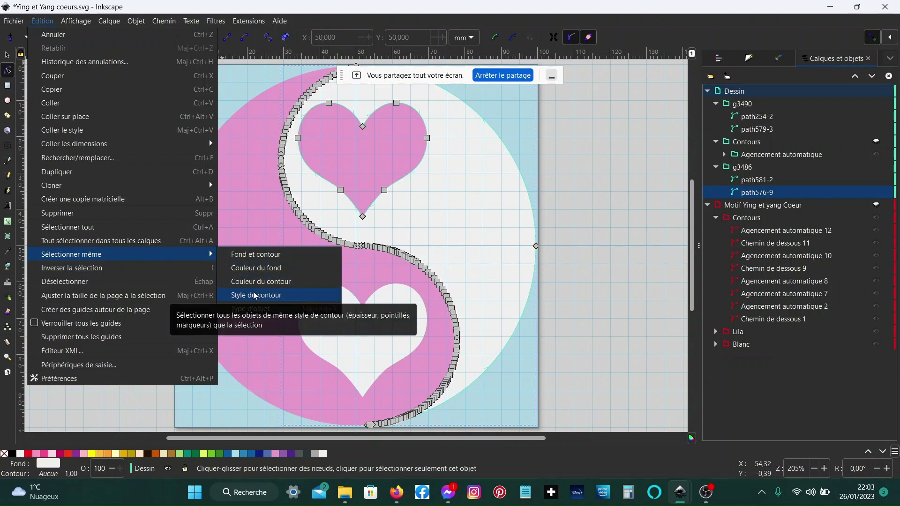
pyautogui.click(275, 193)
# - Select the pink path and extend the selection to all objects with the same fill colour
pyautogui.click(222, 234)
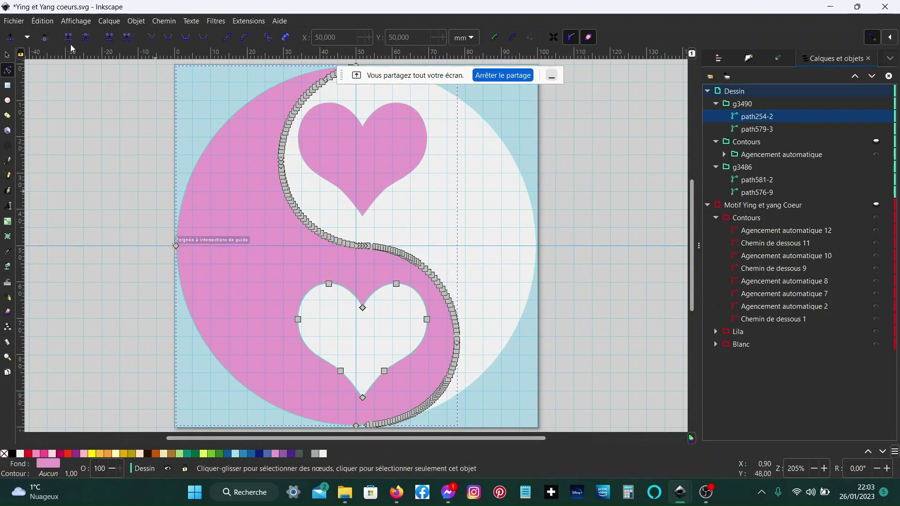
pyautogui.click(42, 21)
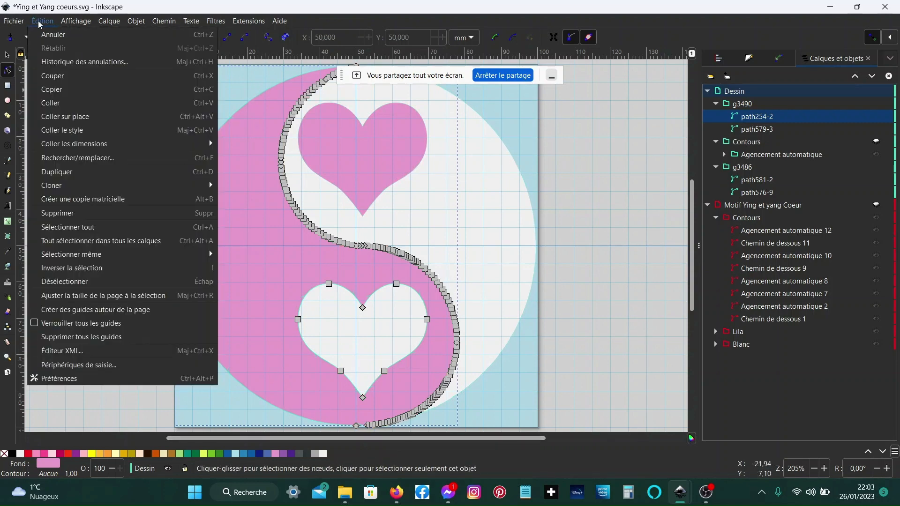
pyautogui.moveTo(77, 255)
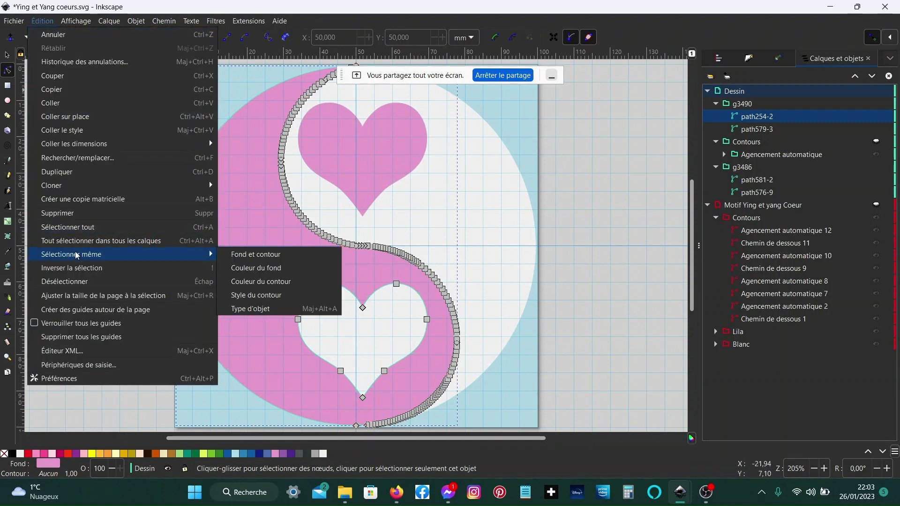
pyautogui.click(262, 271)
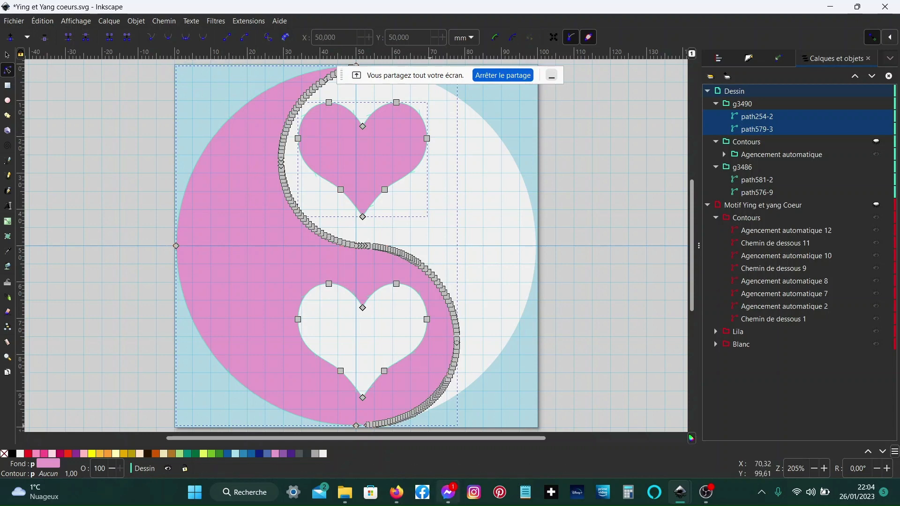
# - Switch to the blank new document and open the Ink/Stitch Lettering dialog
pyautogui.moveTo(404, 500)
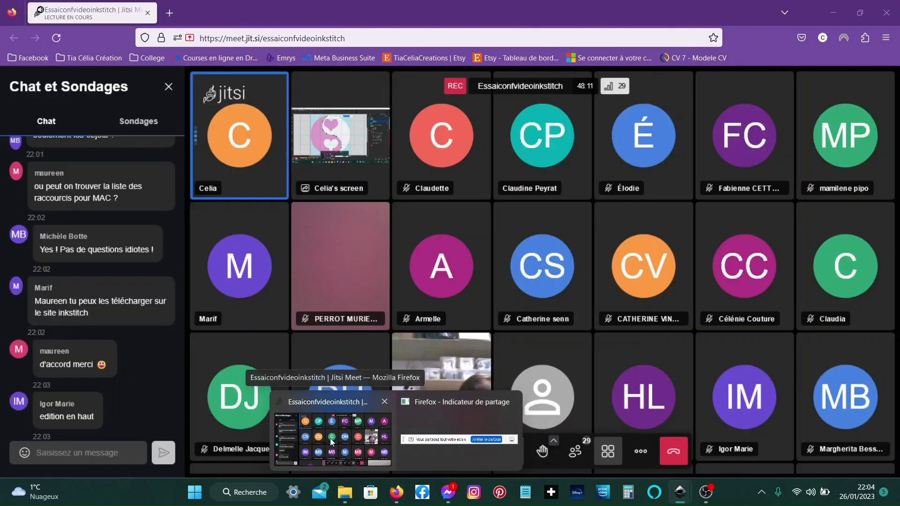
pyautogui.click(331, 441)
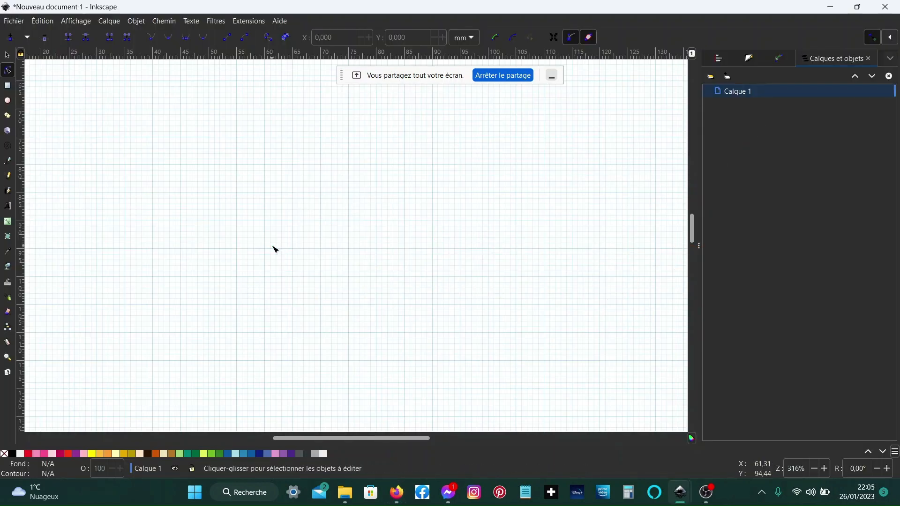
pyautogui.click(258, 24)
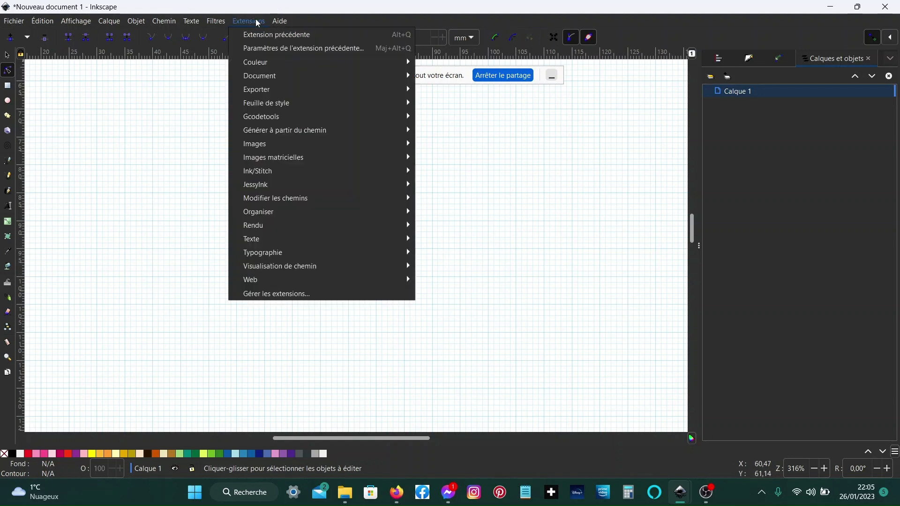
pyautogui.moveTo(281, 172)
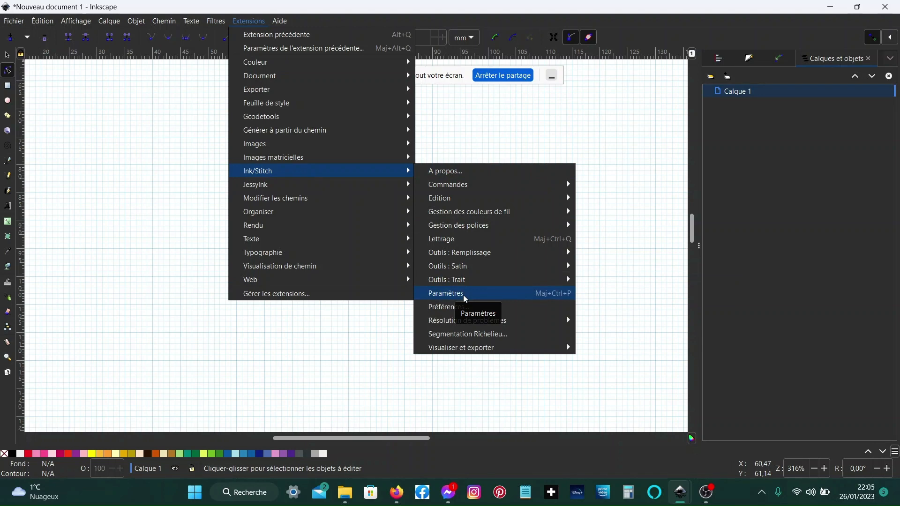
pyautogui.click(488, 239)
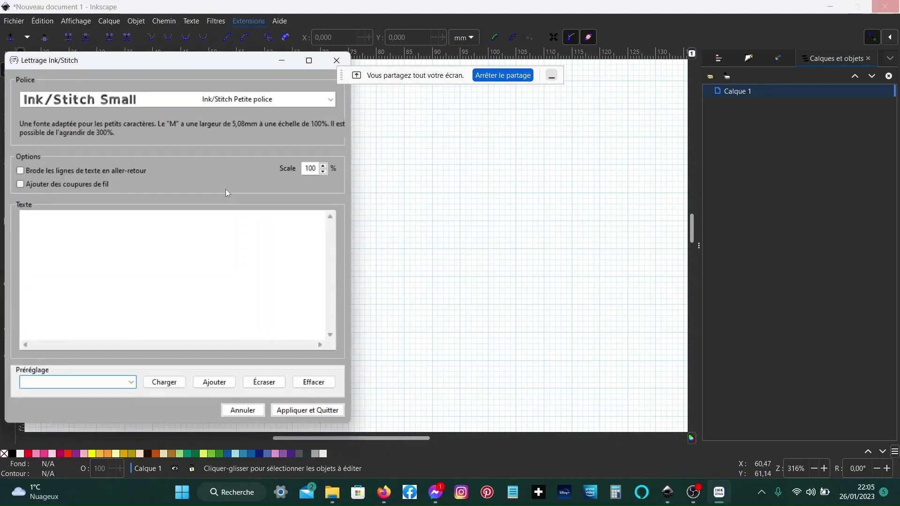
# - Choose the Baumans FI font for lettering
pyautogui.click(330, 99)
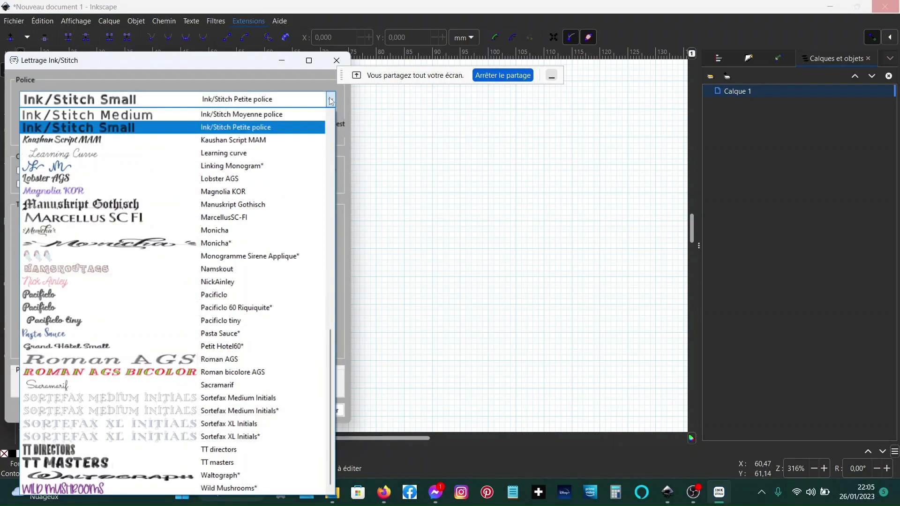
pyautogui.scroll(5, 274, 138)
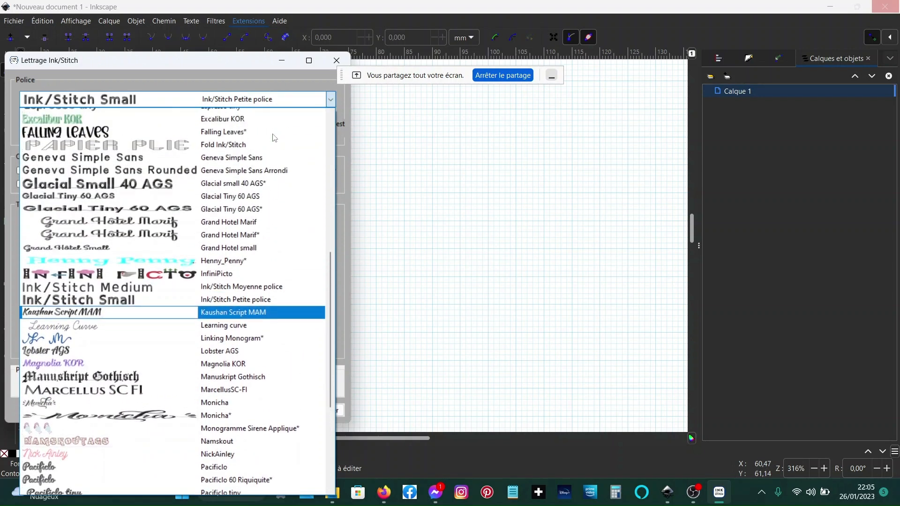
pyautogui.scroll(5, 274, 138)
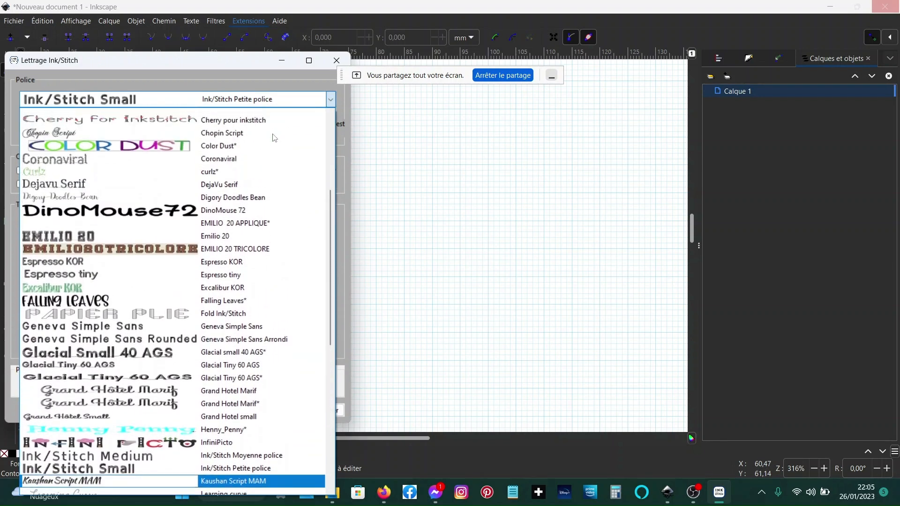
pyautogui.scroll(2, 274, 138)
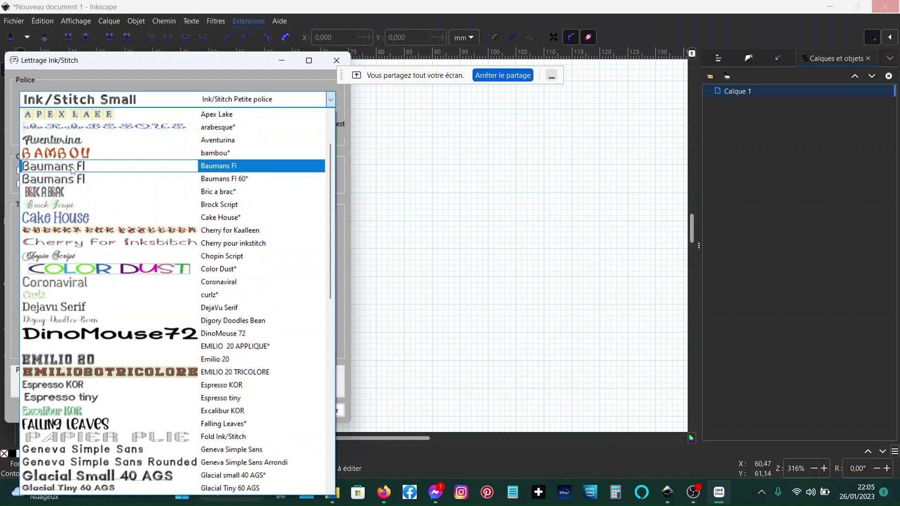
pyautogui.click(71, 167)
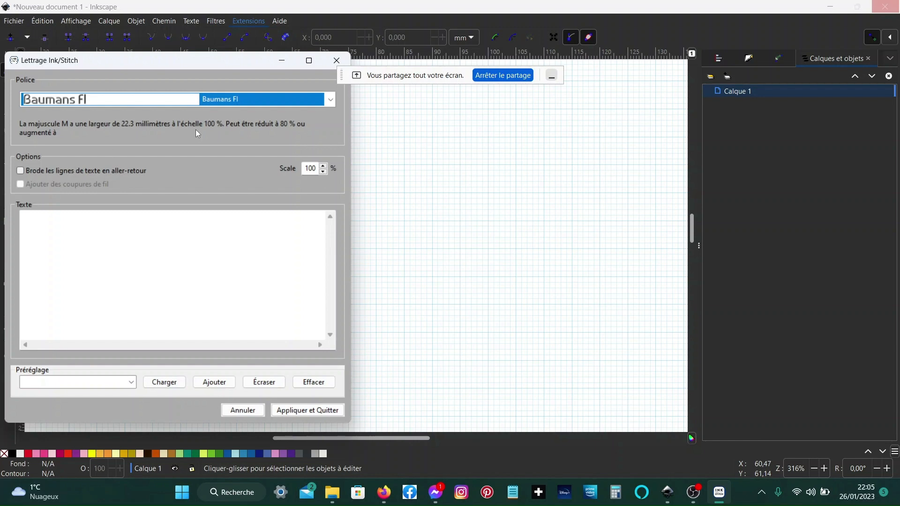
# - Browse the lettering font list and choose the EMILIO 20 TRICOLORE font
pyautogui.click(330, 99)
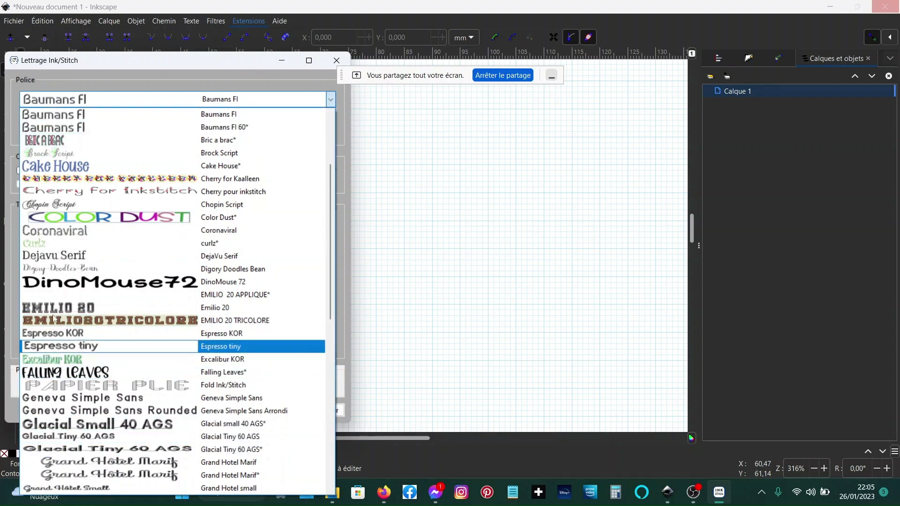
pyautogui.scroll(-5, 77, 410)
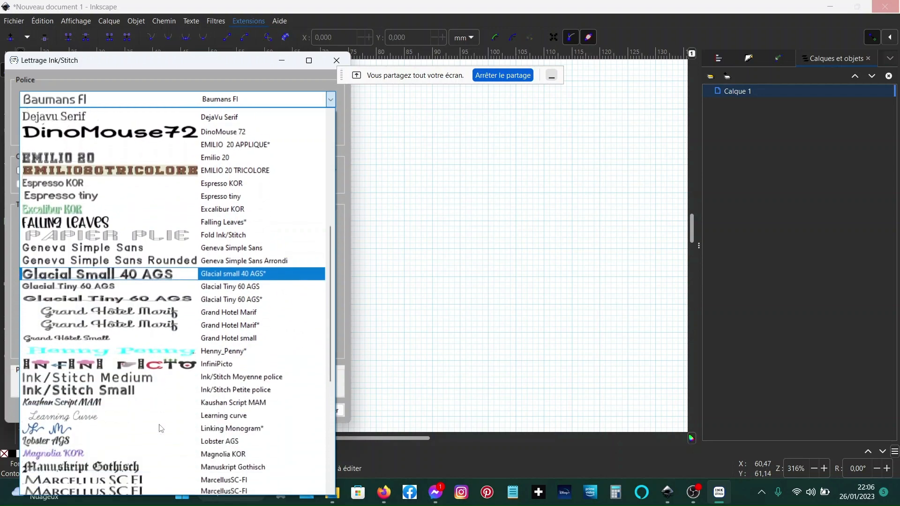
pyautogui.scroll(5, 161, 427)
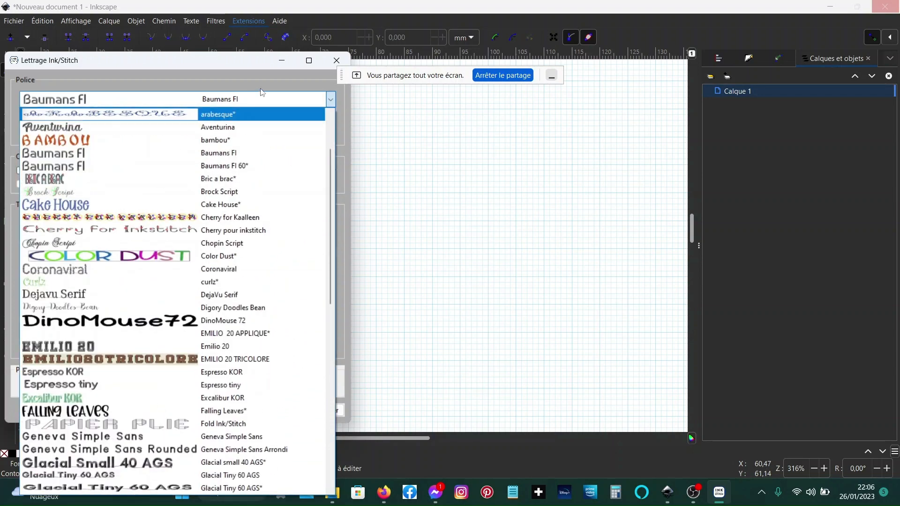
pyautogui.scroll(2, 272, 107)
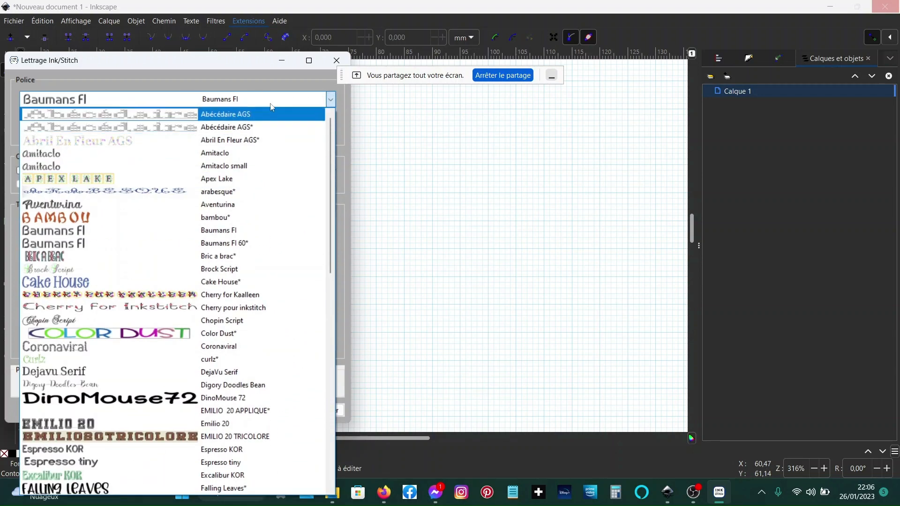
pyautogui.click(331, 99)
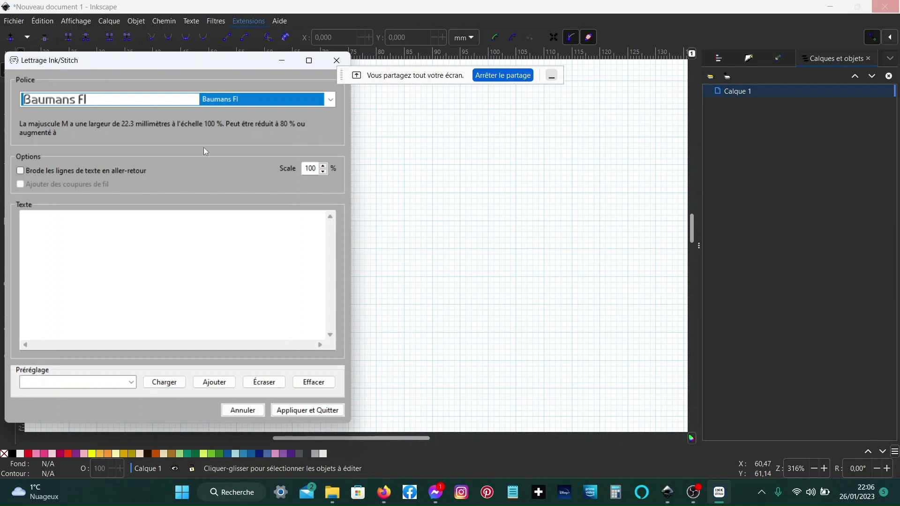
pyautogui.click(331, 100)
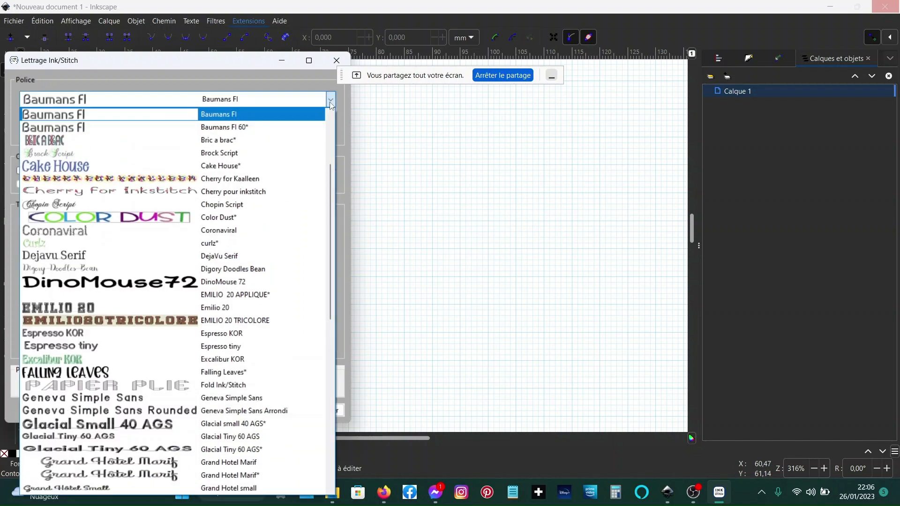
pyautogui.click(128, 320)
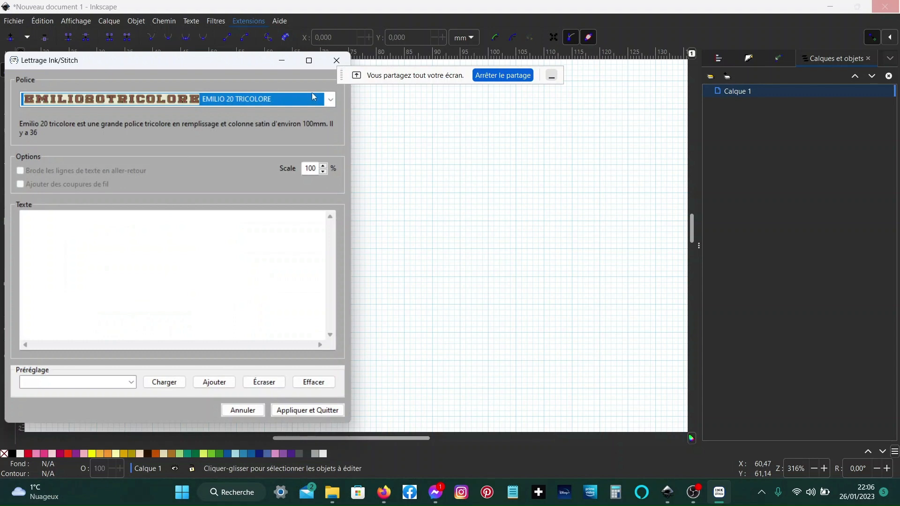
# - Preview the Manuskript Gothisch, Pacificlo and Monicha fonts in turn
pyautogui.click(330, 99)
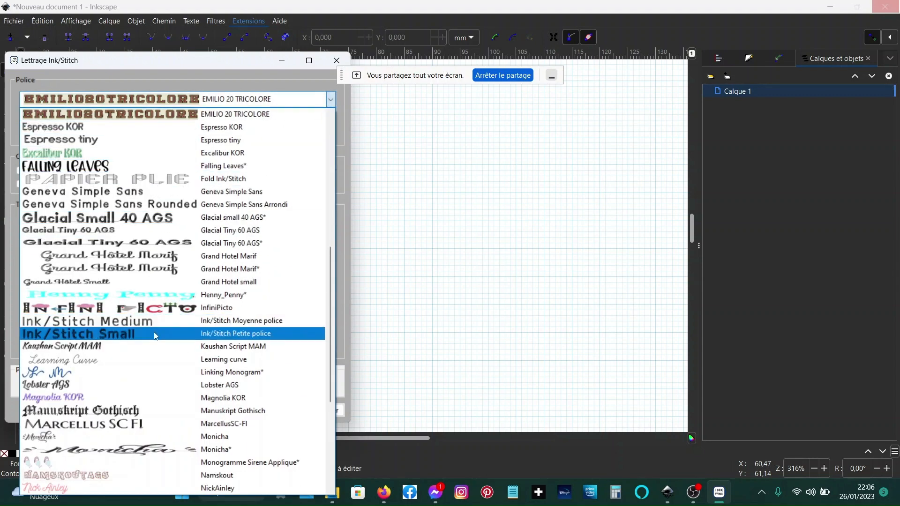
pyautogui.click(148, 411)
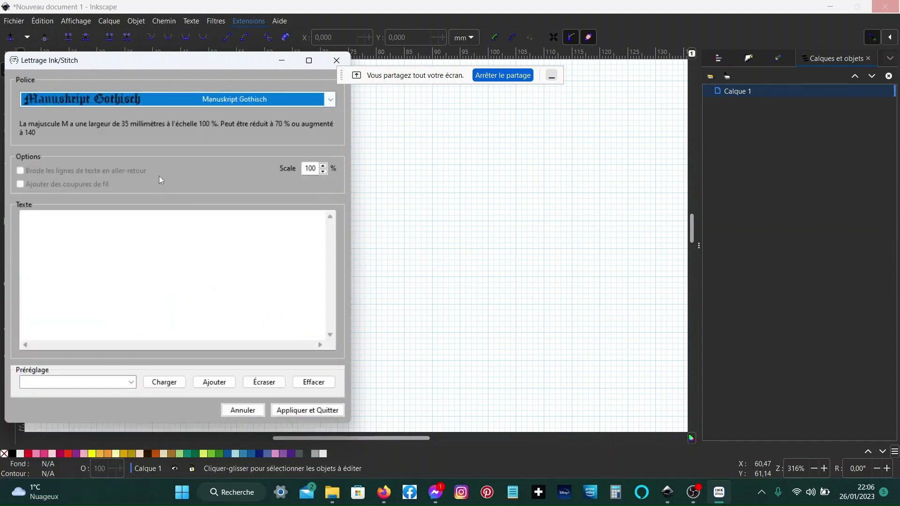
pyautogui.click(331, 100)
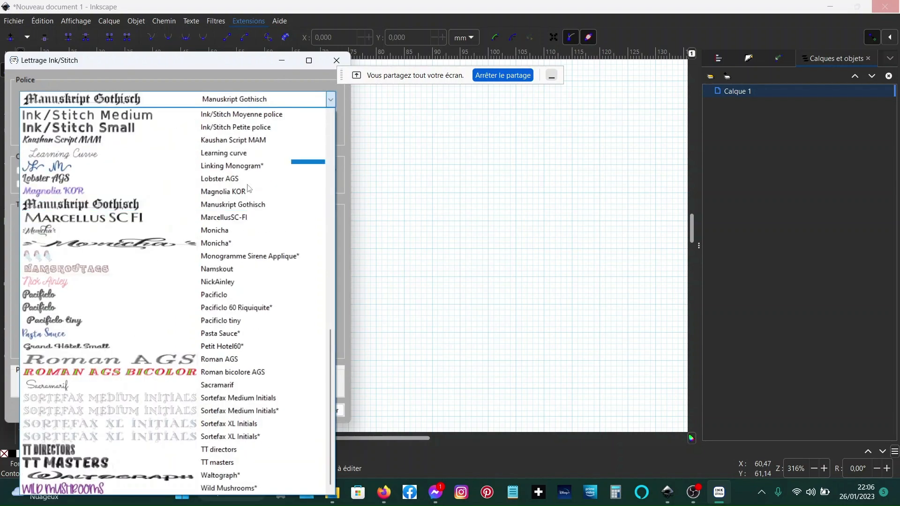
pyautogui.click(155, 293)
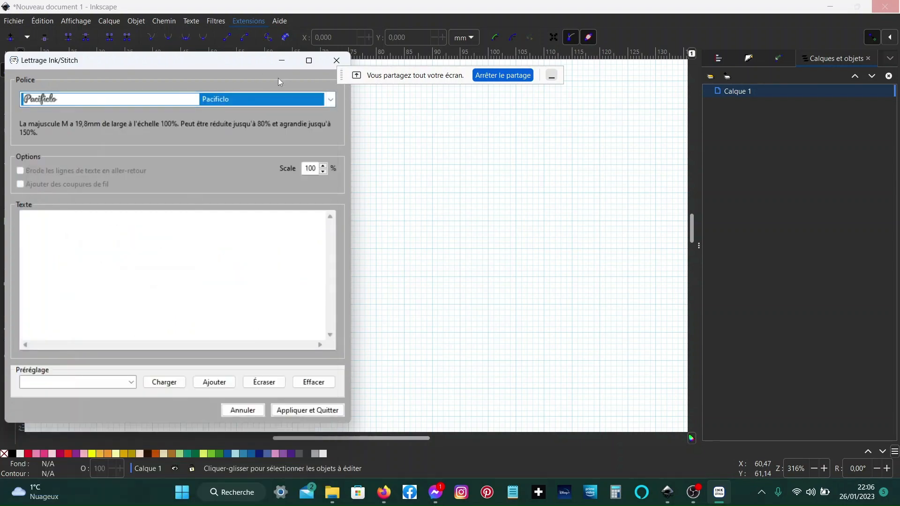
pyautogui.click(333, 101)
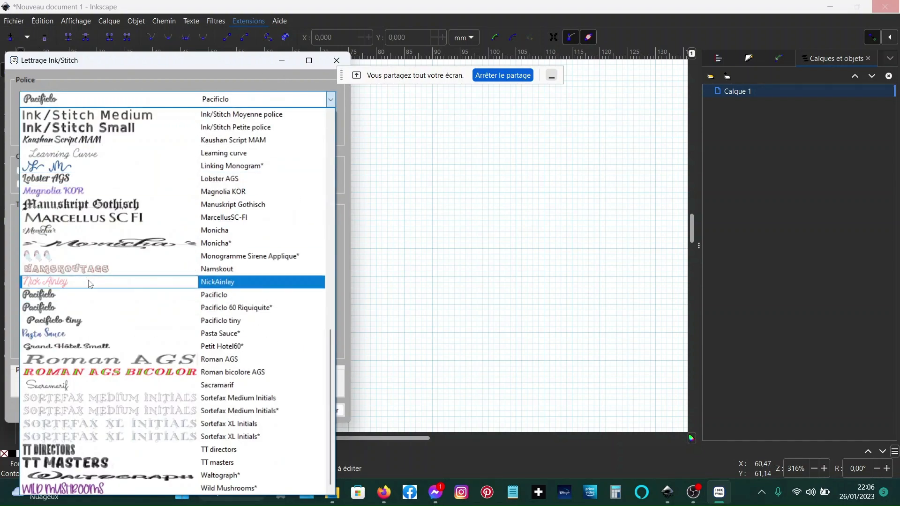
pyautogui.click(92, 230)
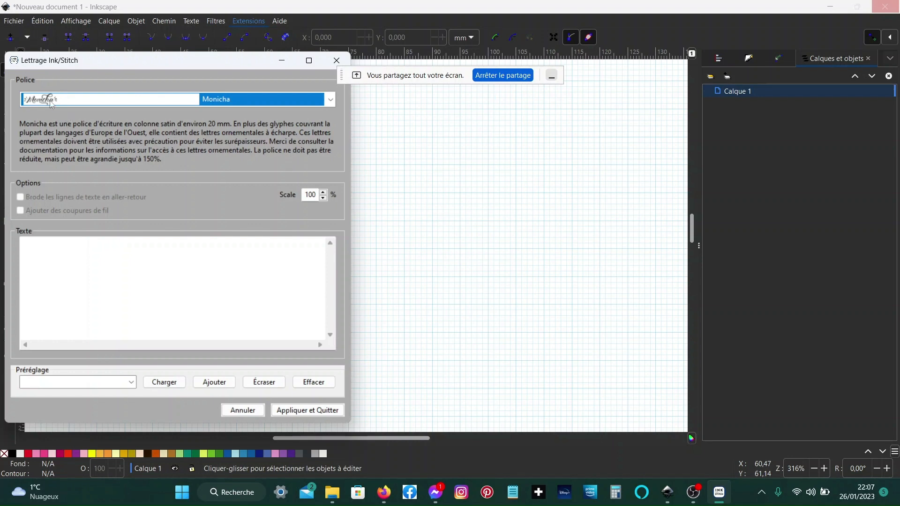
# - Set the lettering font back to Baumans FI
pyautogui.click(331, 101)
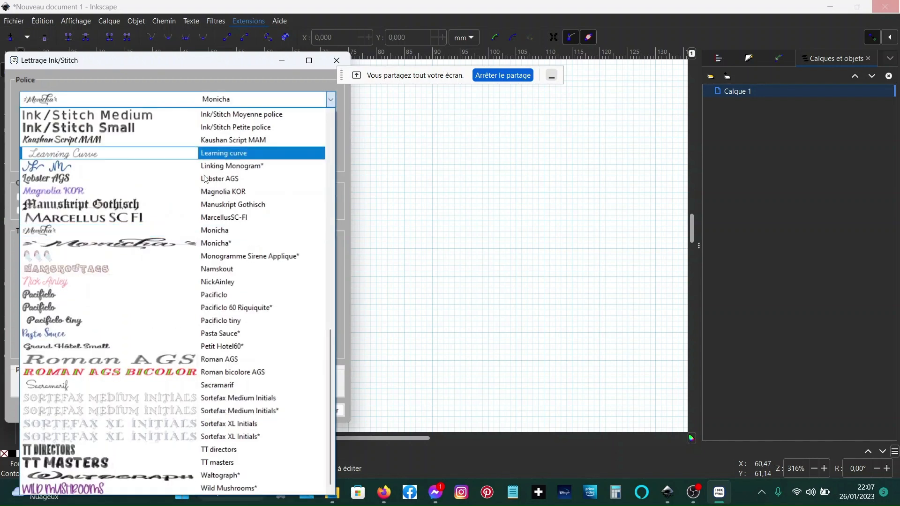
pyautogui.scroll(6, 133, 208)
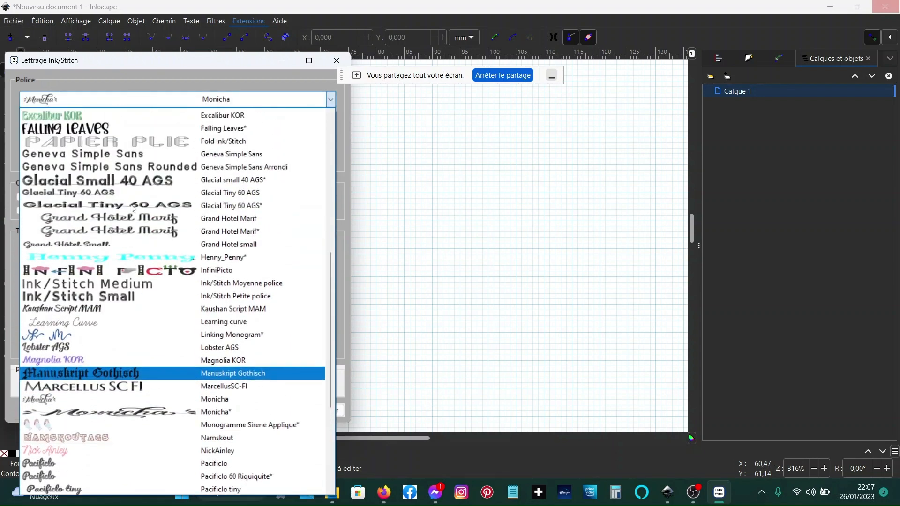
pyautogui.scroll(6, 133, 209)
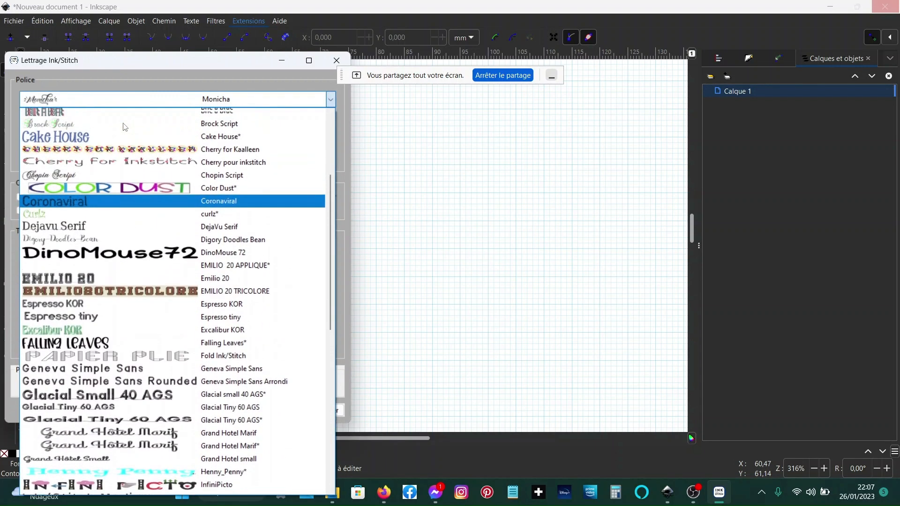
pyautogui.scroll(1, 125, 127)
pyautogui.click(85, 162)
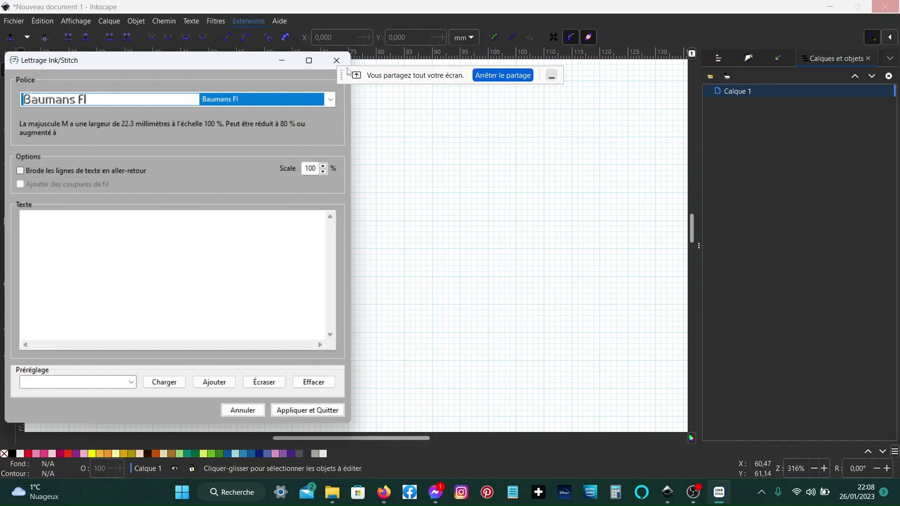
# - Close the lettering dialog, open the user extensions folder from Preferences and navigate into the inkstitch fonts folder
pyautogui.click(336, 60)
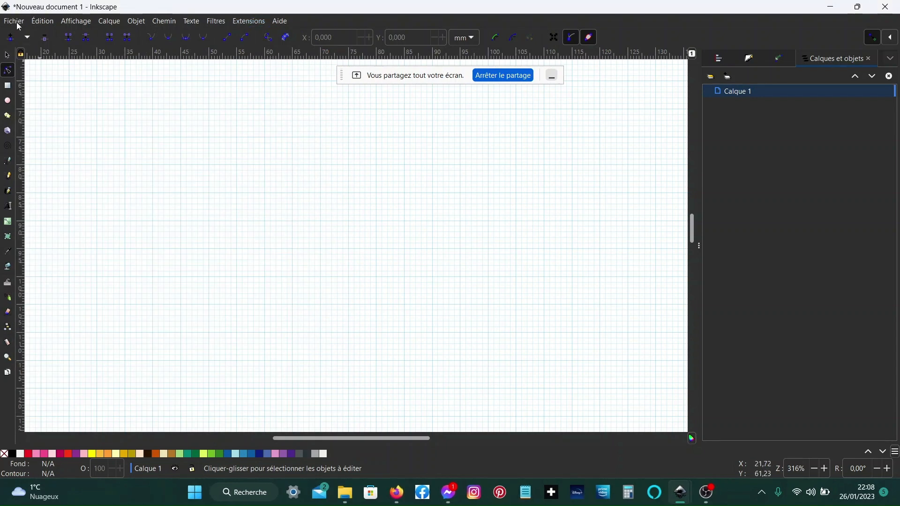
pyautogui.click(43, 22)
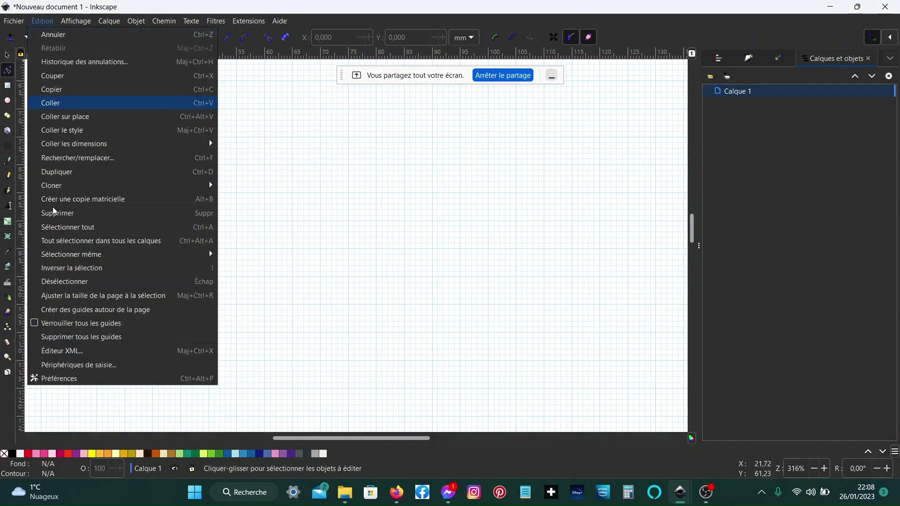
pyautogui.click(59, 379)
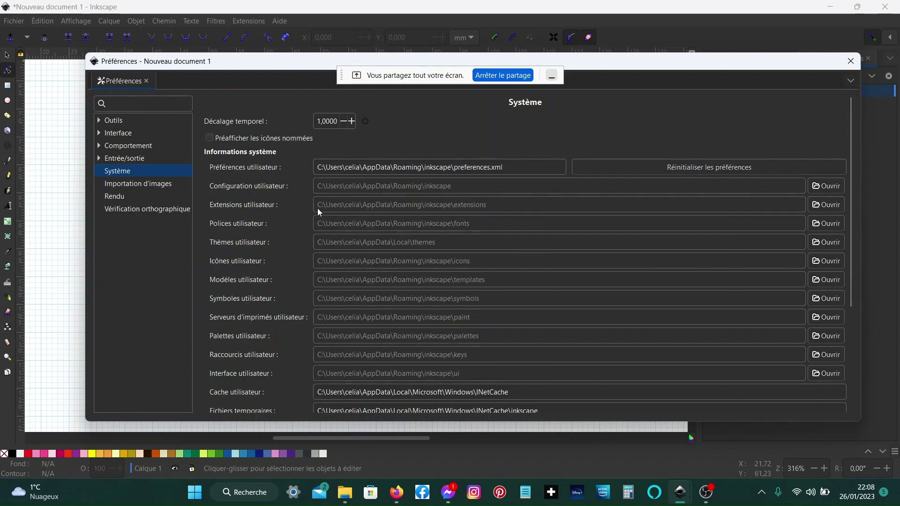
pyautogui.click(838, 206)
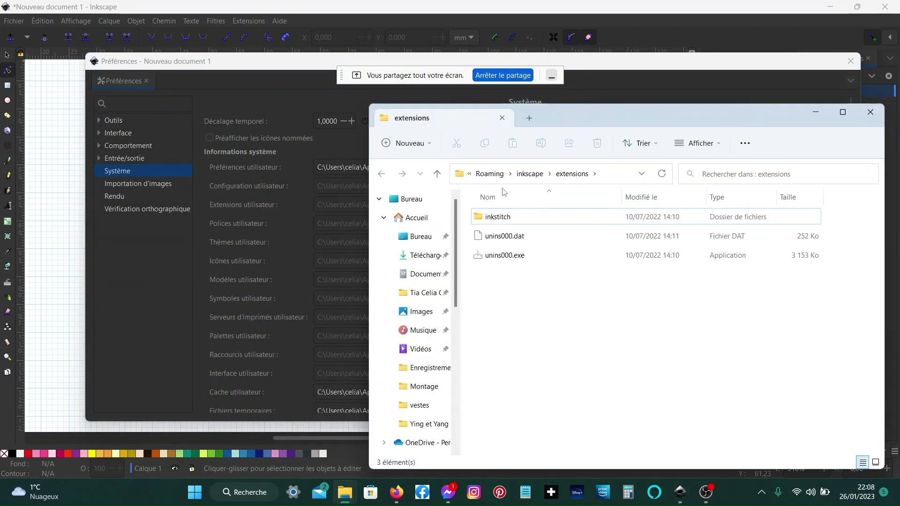
pyautogui.doubleClick(529, 219)
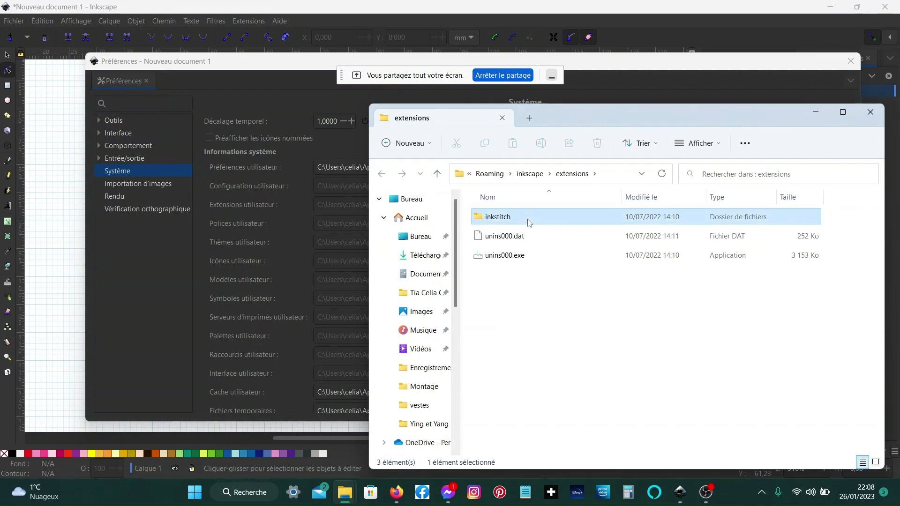
pyautogui.doubleClick(529, 220)
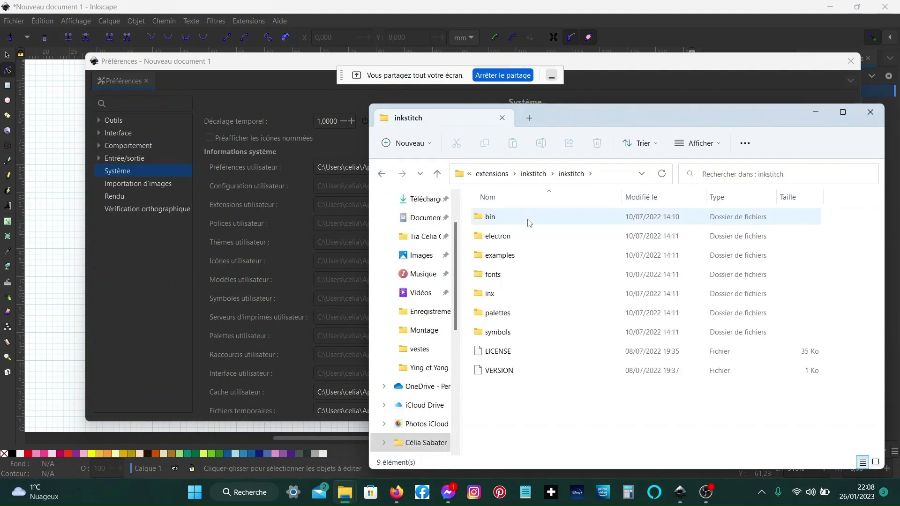
pyautogui.doubleClick(498, 276)
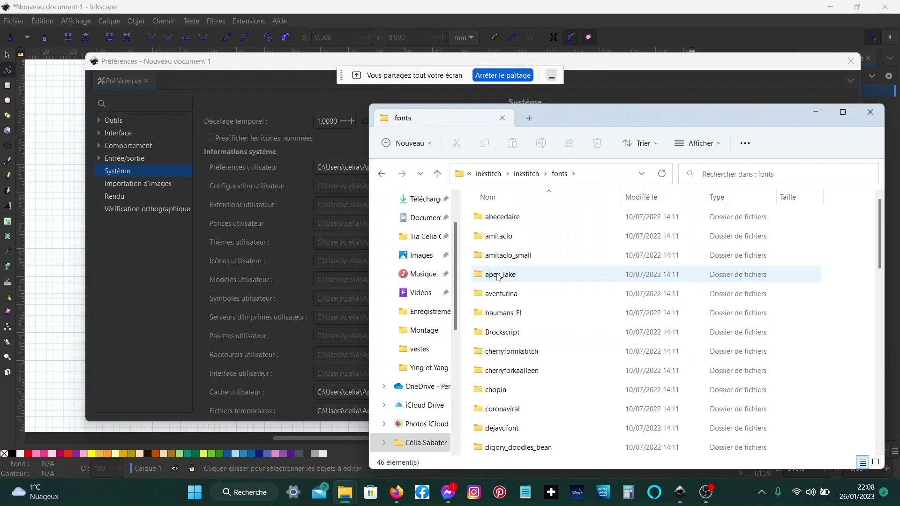
# - Browse the fonts folder, then open the font.json file inside the baumans_FI folder
pyautogui.scroll(-4, 497, 278)
pyautogui.scroll(4, 496, 278)
pyautogui.scroll(-1, 496, 278)
pyautogui.scroll(1, 496, 278)
pyautogui.doubleClick(504, 314)
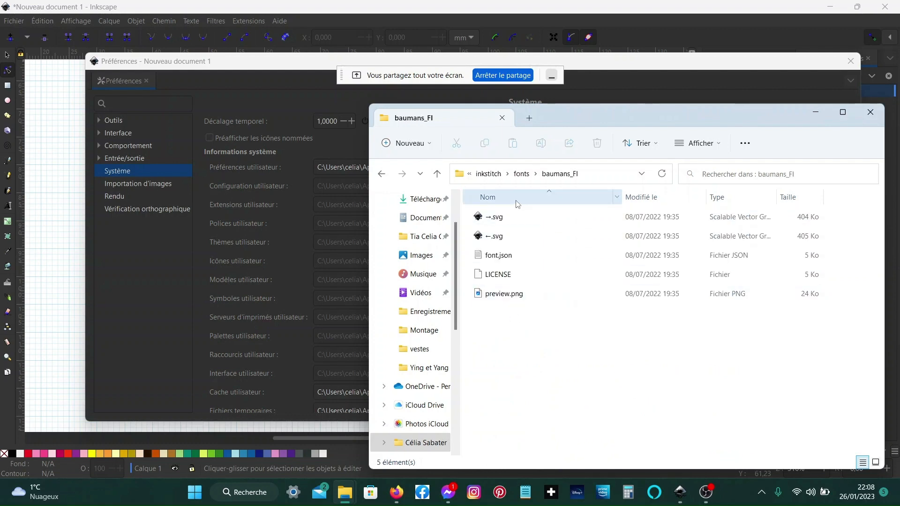
pyautogui.click(514, 260)
pyautogui.doubleClick(514, 261)
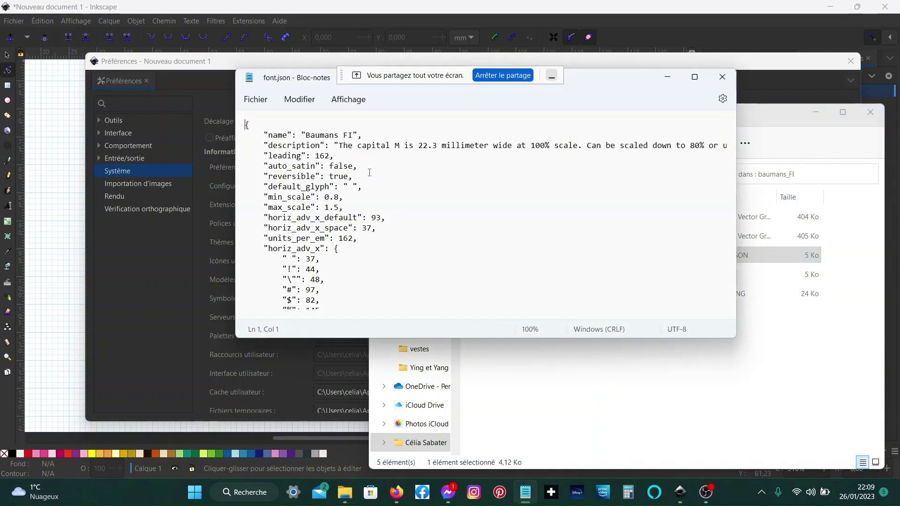
# - Read the font description in font.json, then close the text editor, the file explorer and Preferences
pyautogui.click(494, 146)
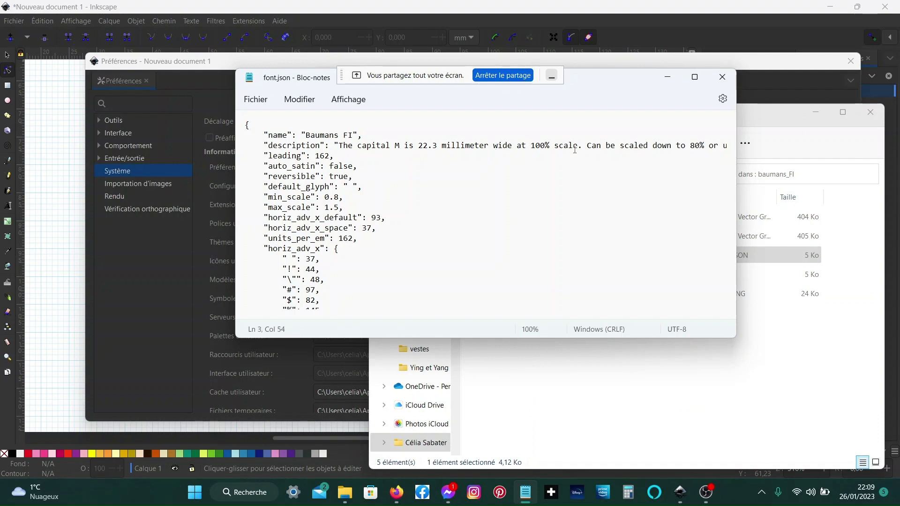
pyautogui.moveTo(375, 316); pyautogui.dragTo(490, 315)
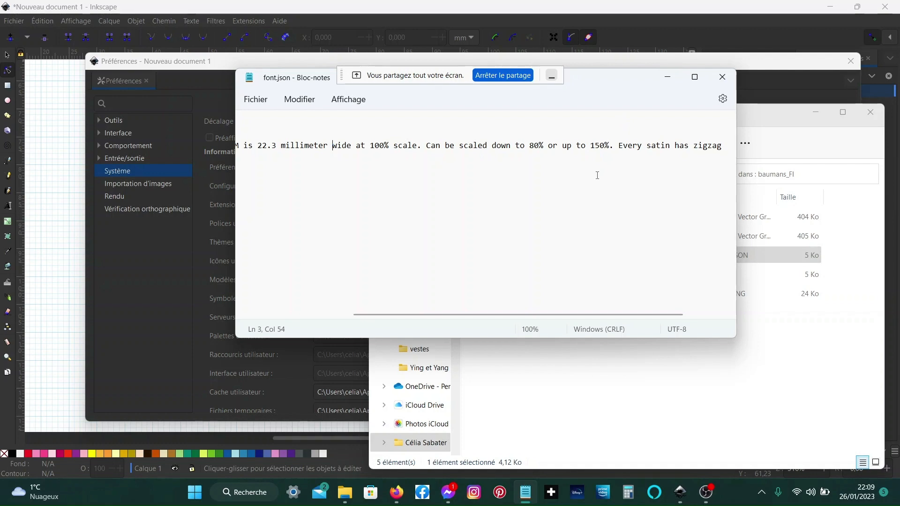
pyautogui.moveTo(565, 314); pyautogui.dragTo(520, 329)
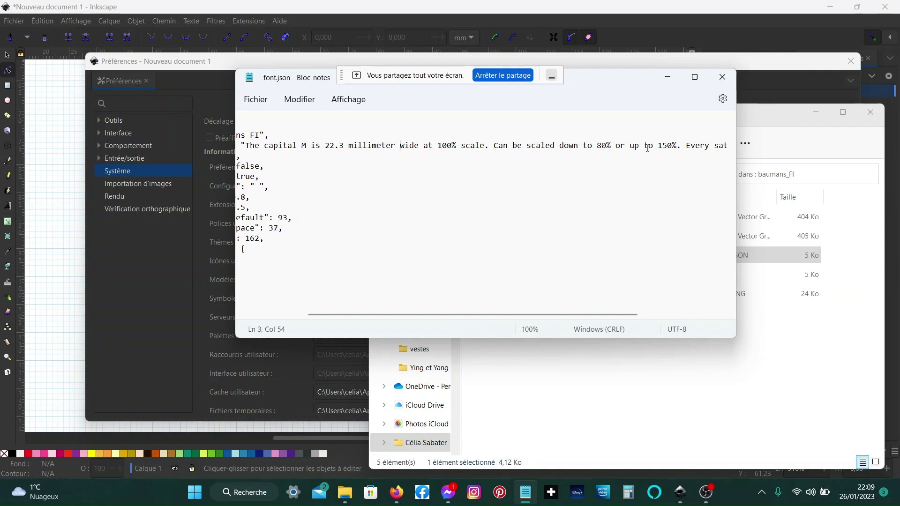
pyautogui.click(718, 77)
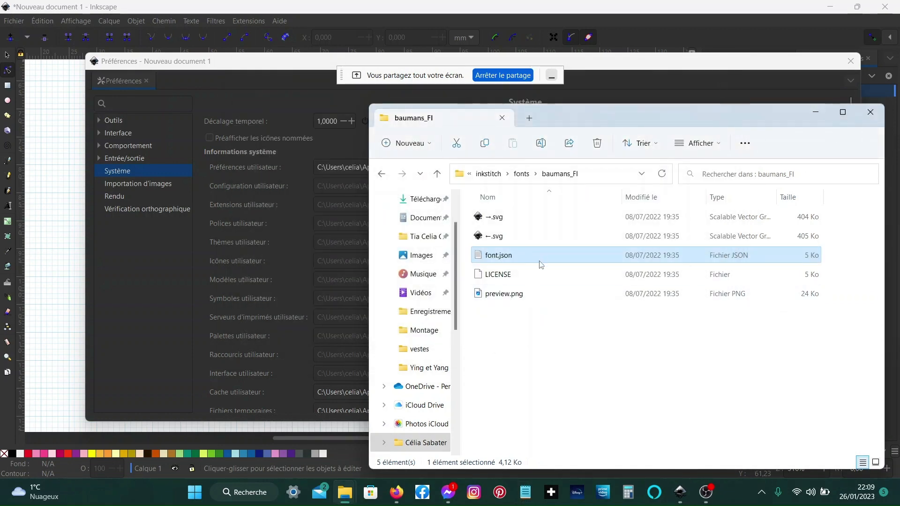
pyautogui.click(870, 116)
pyautogui.click(850, 61)
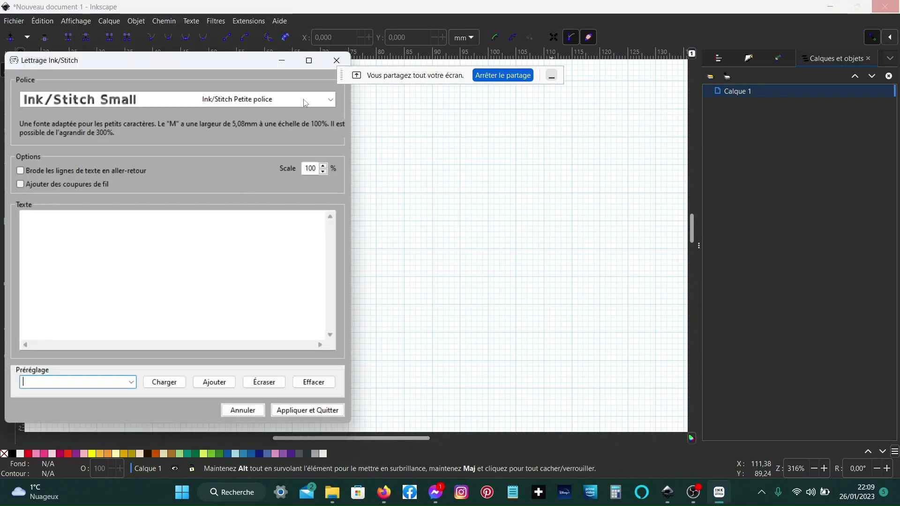
# - Select the Baumans FI lettering font and enter the text Enjoy, avec and inkstitch on three lines
pyautogui.click(330, 99)
pyautogui.scroll(3, 150, 158)
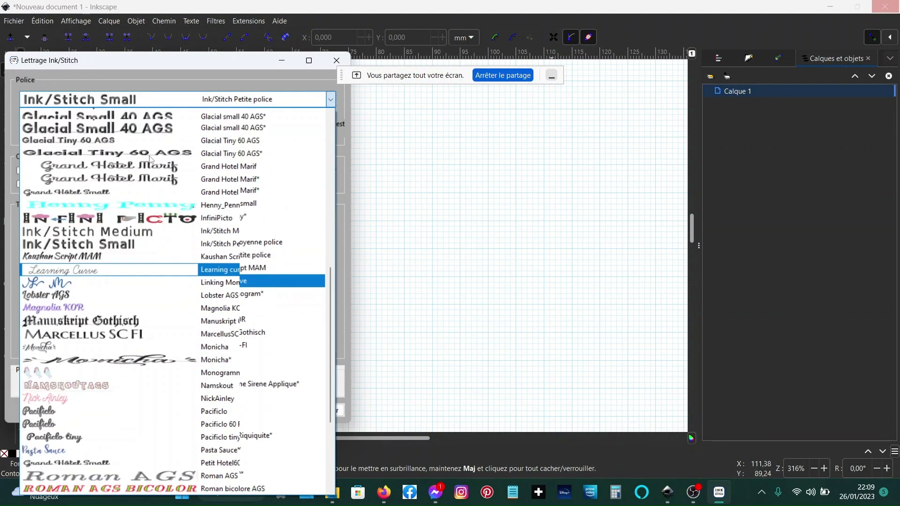
pyautogui.scroll(10, 150, 159)
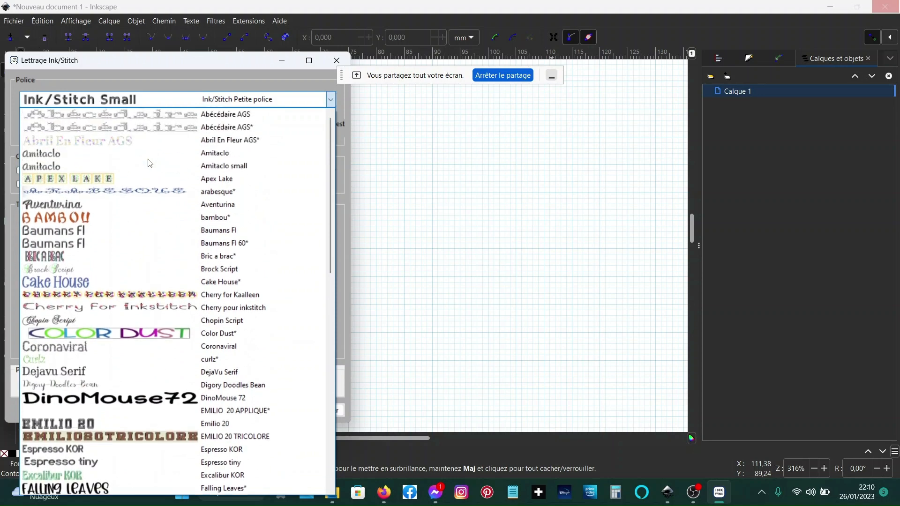
pyautogui.click(120, 231)
pyautogui.click(179, 232)
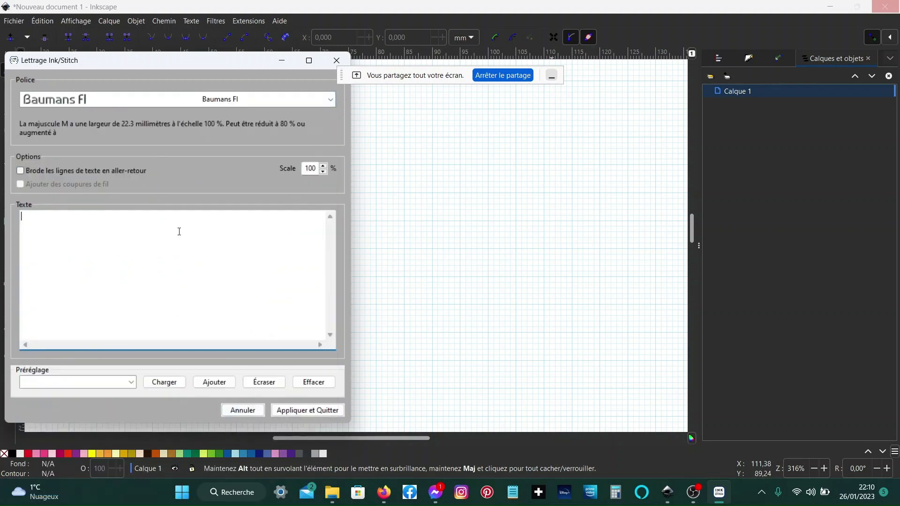
pyautogui.write('Enjoy ')
pyautogui.write('avec ')
pyautogui.write('inks')
pyautogui.write('t')
pyautogui.write('itch')
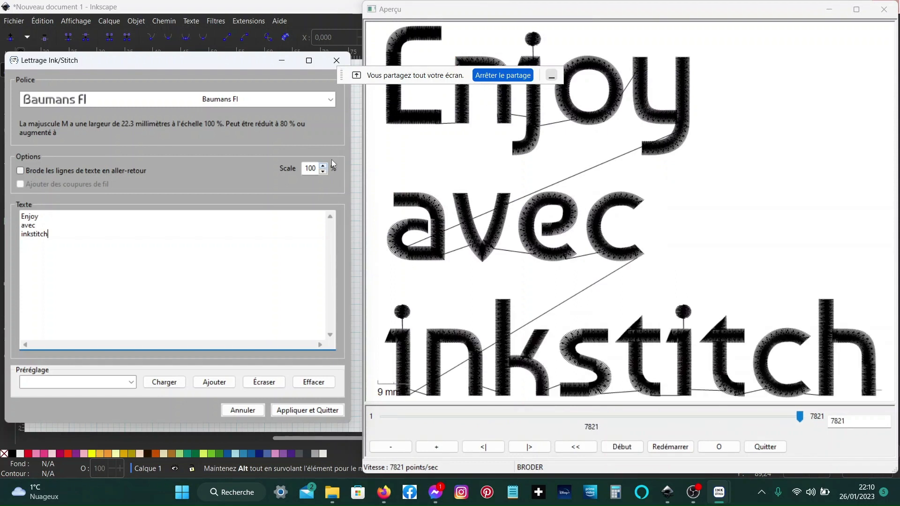
# - Apply the lettering at 100% scale and close the lettering dialog
pyautogui.click(309, 168)
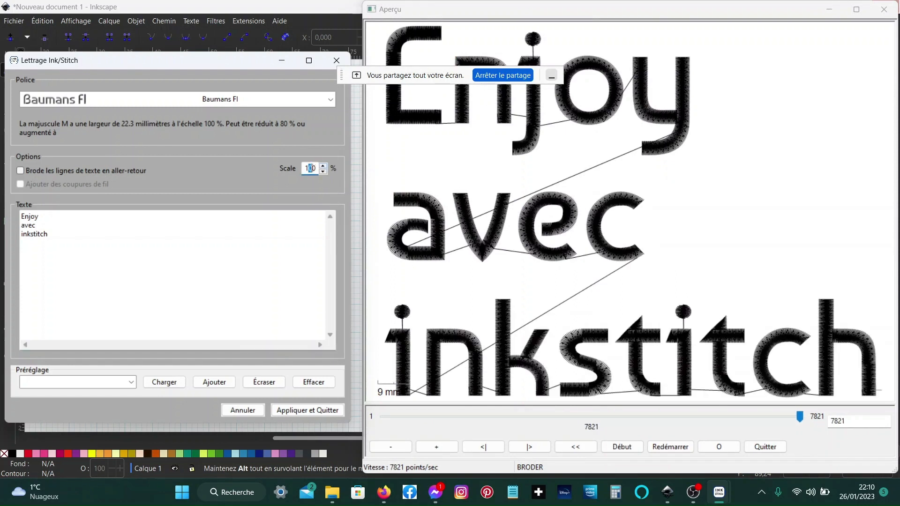
pyautogui.doubleClick(310, 167)
pyautogui.click(319, 411)
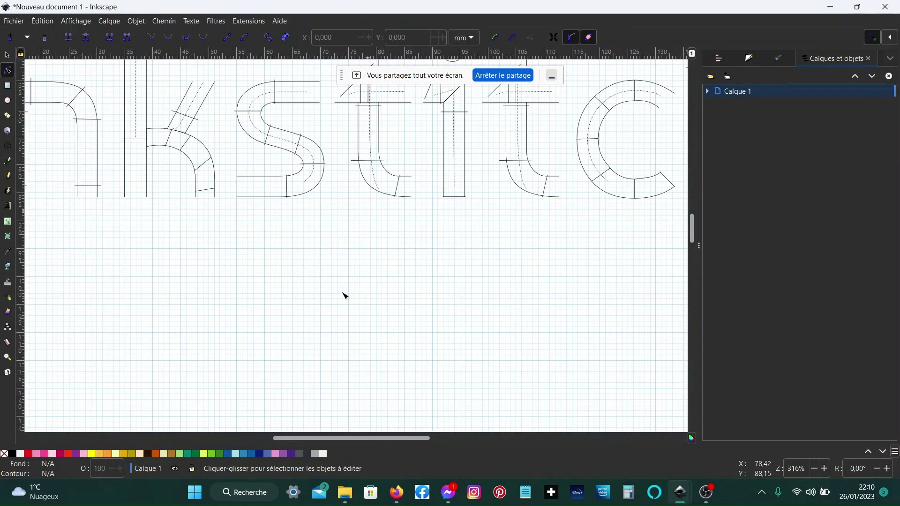
# - Expand the Lettrage Ink/Stitch group and its Enjoy, avec and inkstitch line groups in the layers panel
pyautogui.press('5')
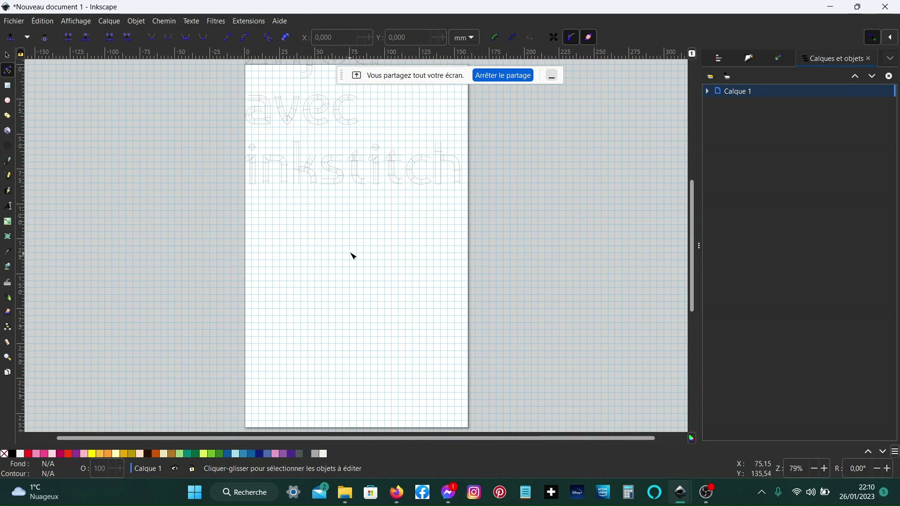
pyautogui.scroll(5, 351, 254)
pyautogui.keyDown('ctrl'); pyautogui.scroll(1, 353, 255); pyautogui.keyUp('ctrl')
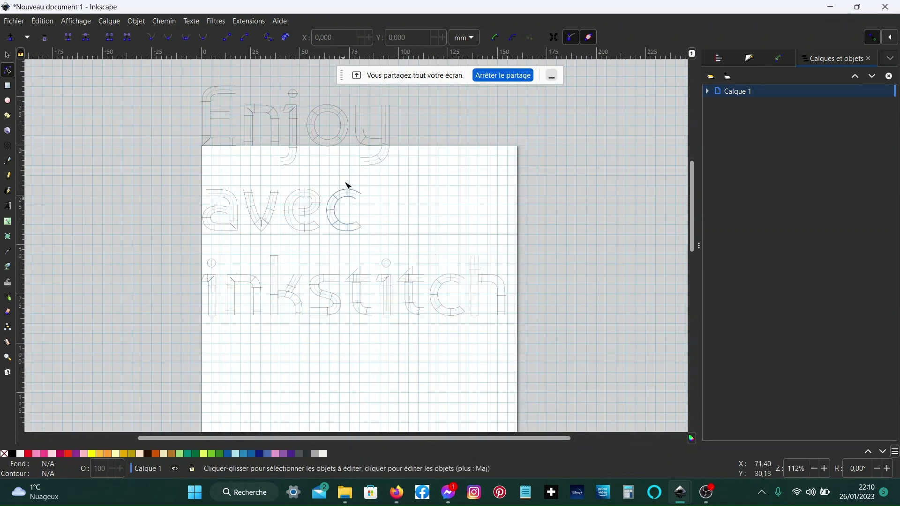
pyautogui.click(707, 91)
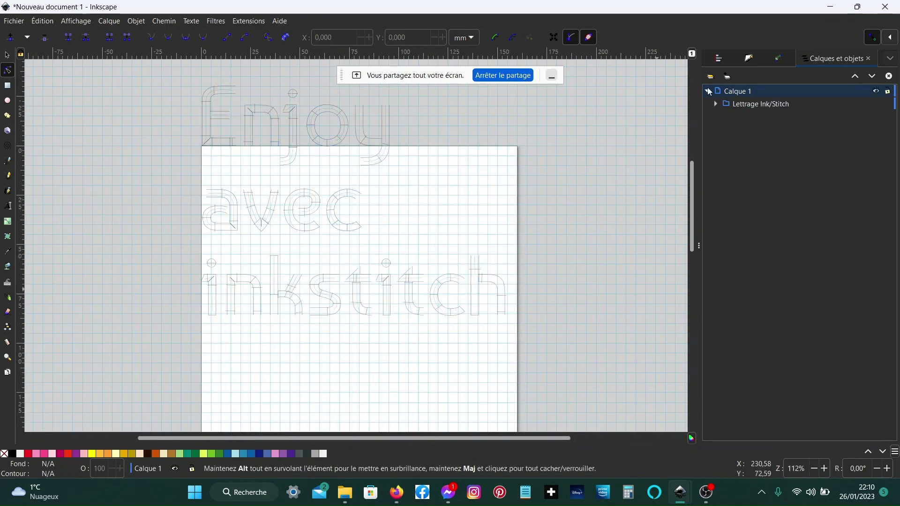
pyautogui.click(772, 103)
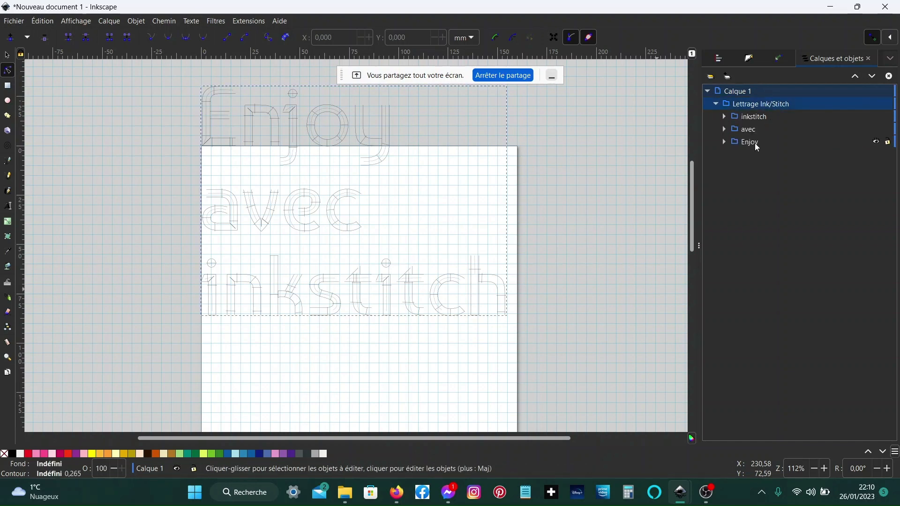
pyautogui.click(725, 141)
pyautogui.click(725, 129)
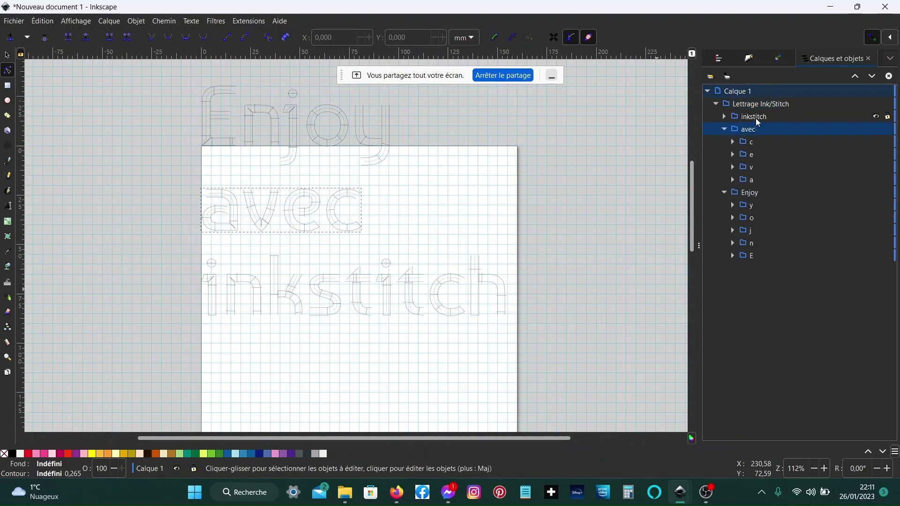
pyautogui.click(725, 116)
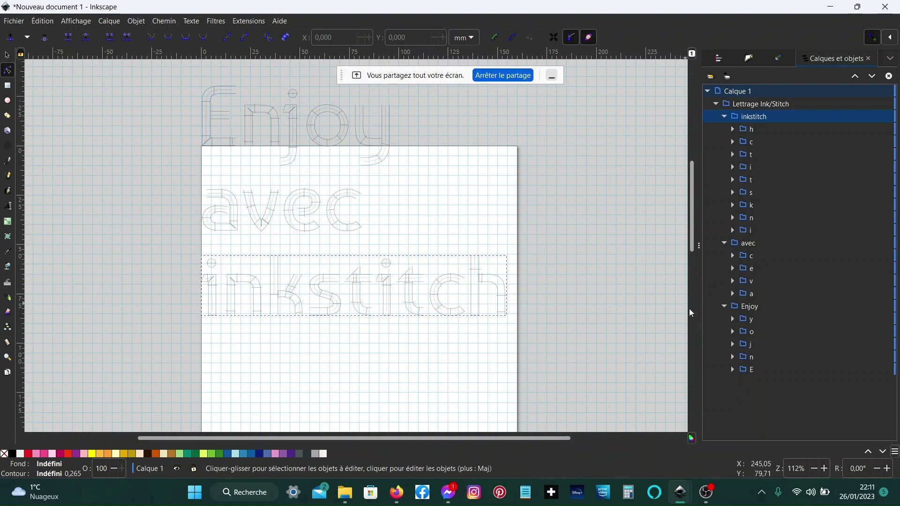
# - Select the Enjoy, avec and inkstitch groups and center them horizontally relative to the page
pyautogui.click(755, 308)
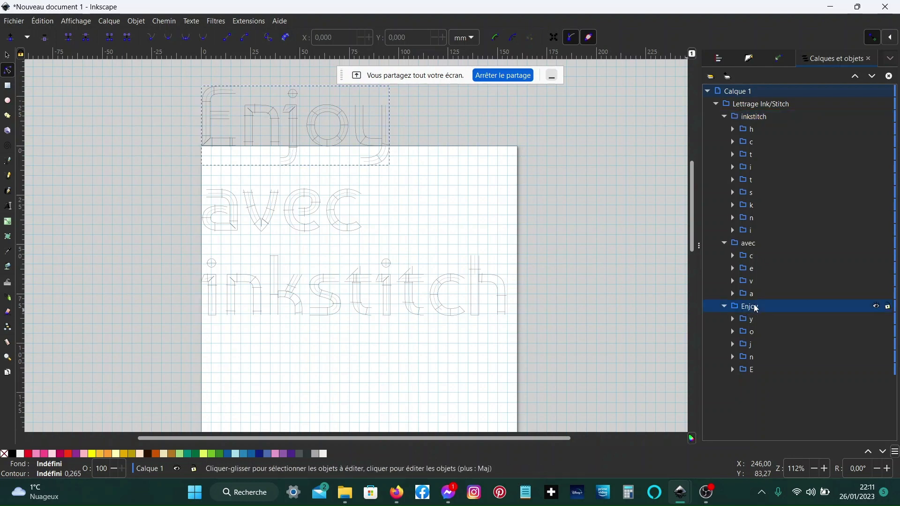
pyautogui.keyDown('shift'); pyautogui.click(755, 244); pyautogui.keyUp('shift')
pyautogui.keyDown('shift'); pyautogui.click(761, 118); pyautogui.keyUp('shift')
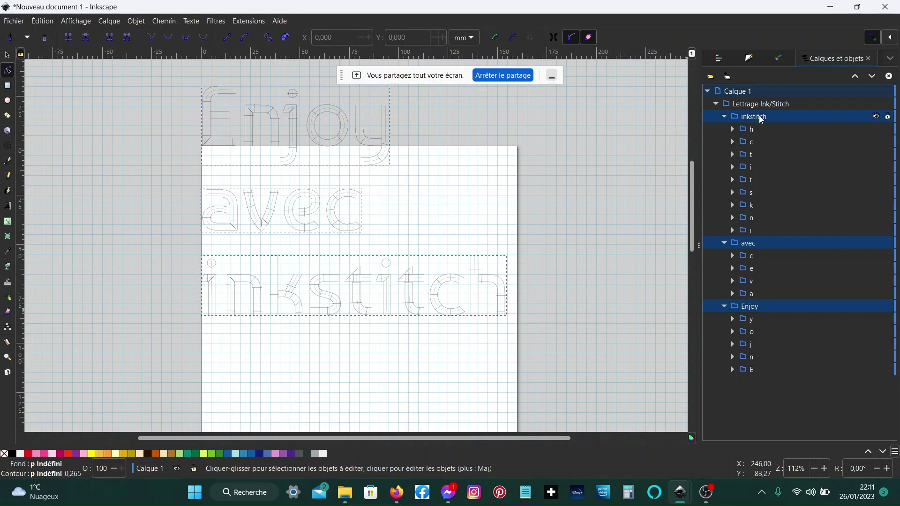
pyautogui.click(724, 59)
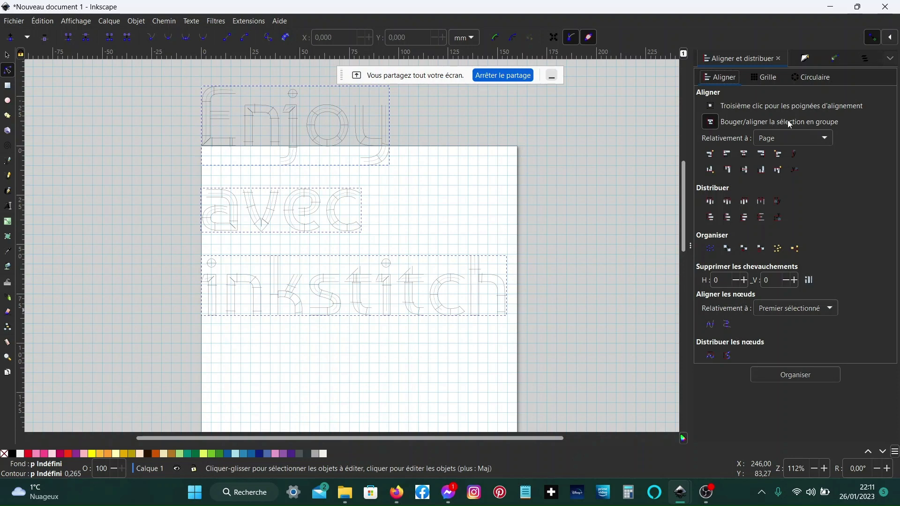
pyautogui.click(744, 156)
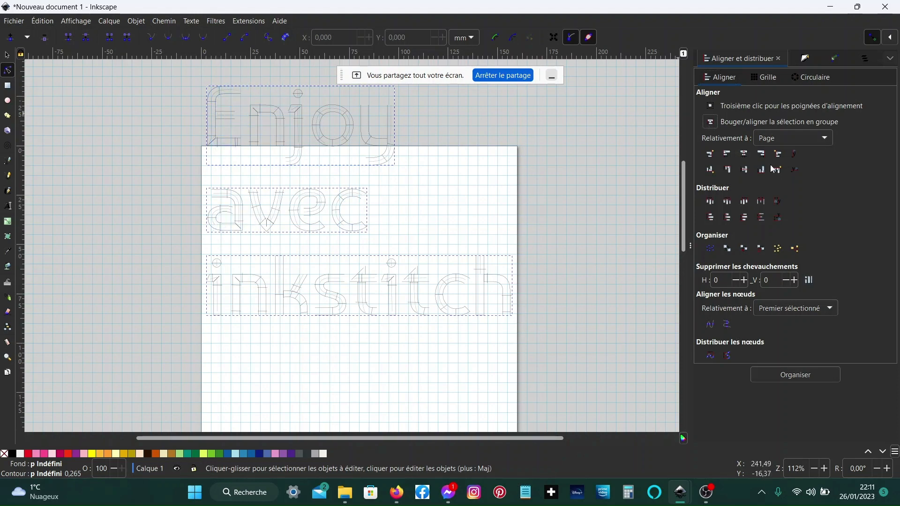
pyautogui.click(745, 156)
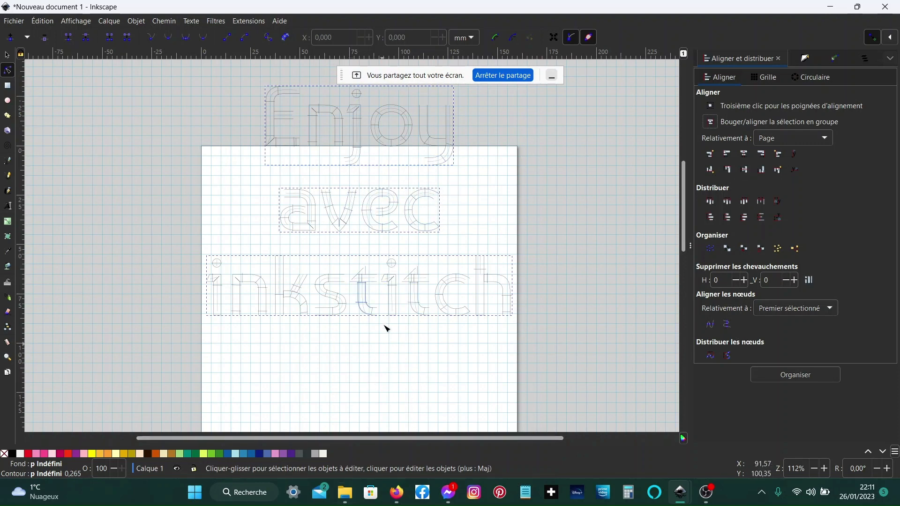
# - Center the three lettering lines vertically on the page, moving the selection as a group
pyautogui.scroll(-2, 386, 323)
pyautogui.keyDown('ctrl'); pyautogui.scroll(-1, 385, 318); pyautogui.keyUp('ctrl')
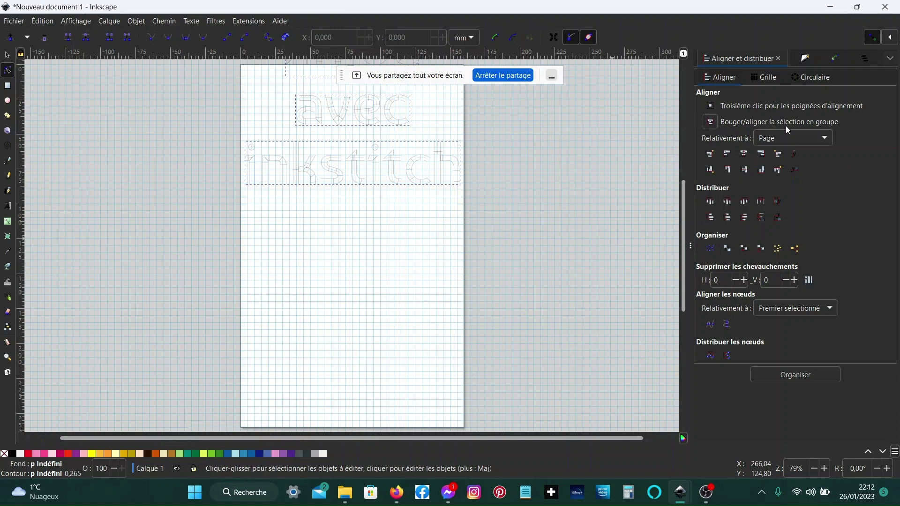
pyautogui.click(746, 170)
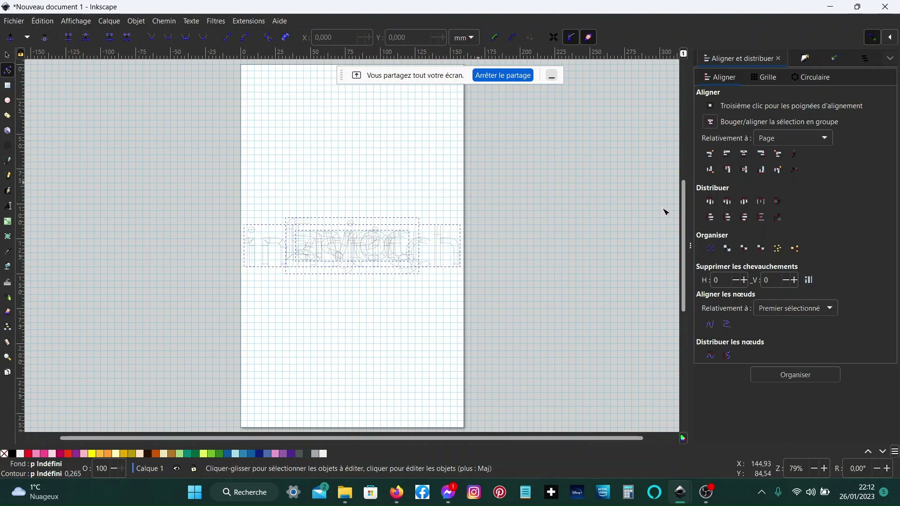
pyautogui.click(710, 122)
pyautogui.hotkey('ctrl', 'z')
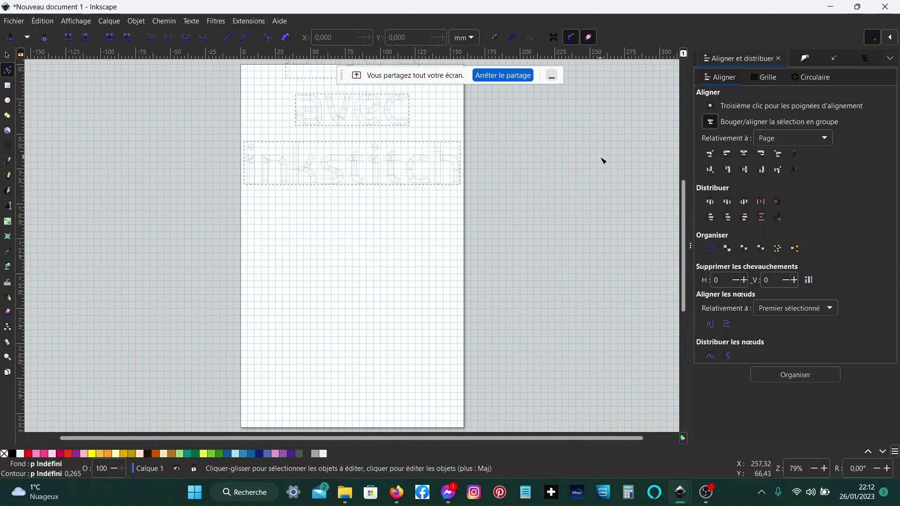
pyautogui.click(744, 173)
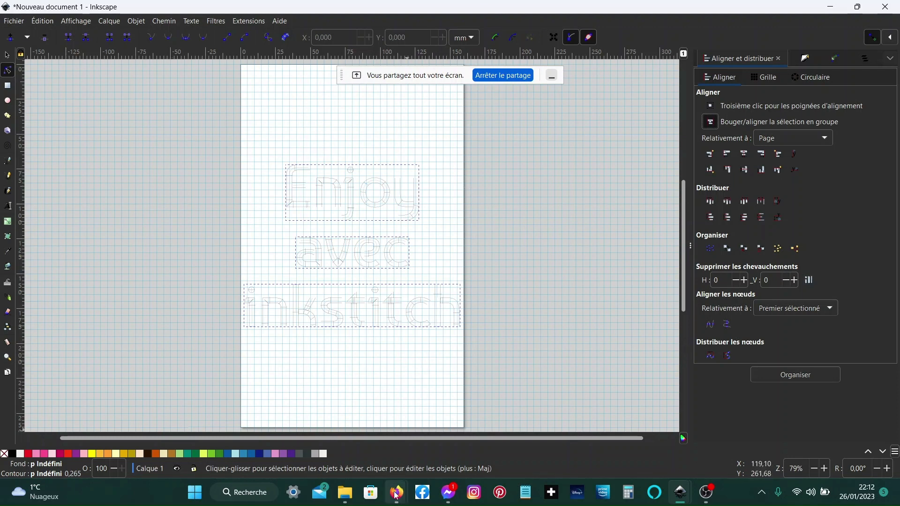
# - Switch back to the Layers and Objects panel
pyautogui.moveTo(396, 494)
pyautogui.moveTo(367, 465)
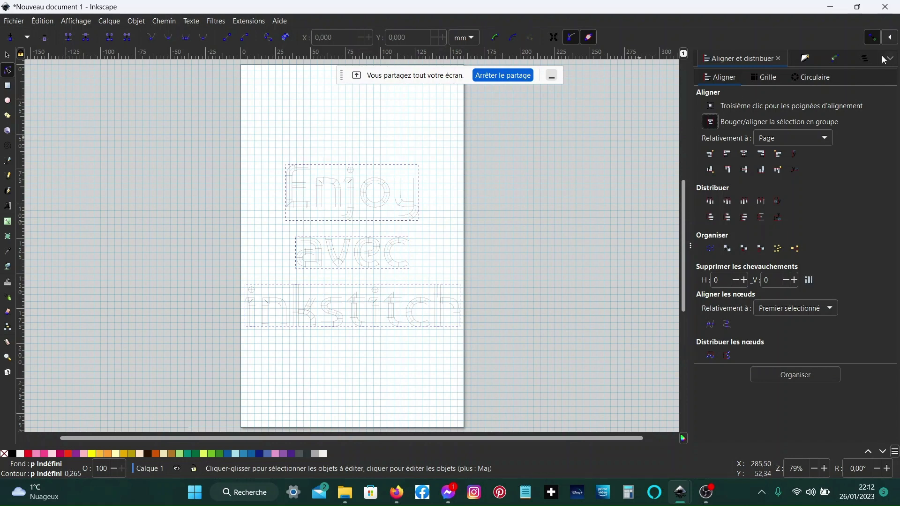
pyautogui.click(865, 58)
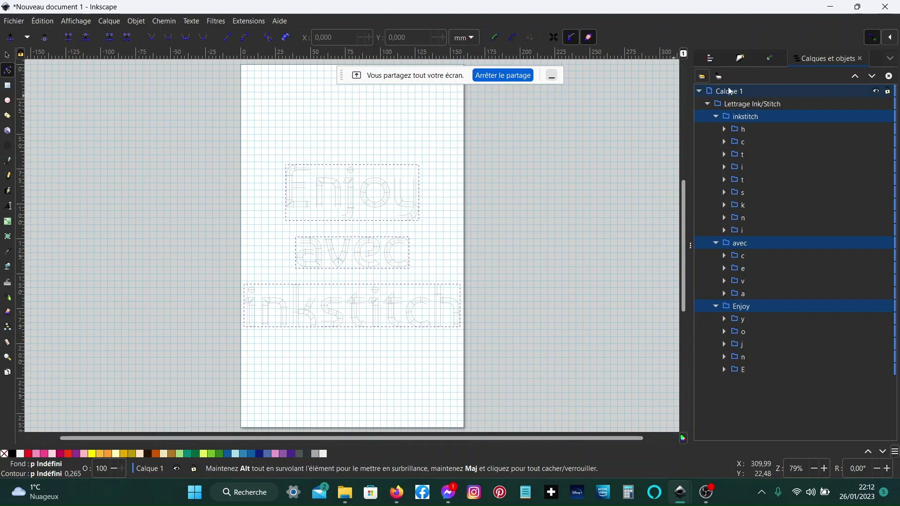
# - Reopen the Ink/Stitch lettering dialog for the lettering group and change its font to Monicha
pyautogui.click(761, 104)
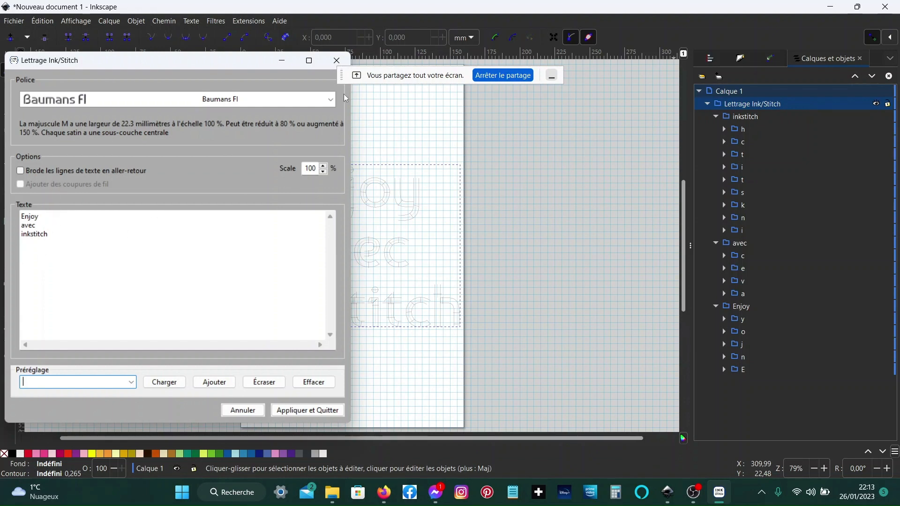
pyautogui.click(331, 99)
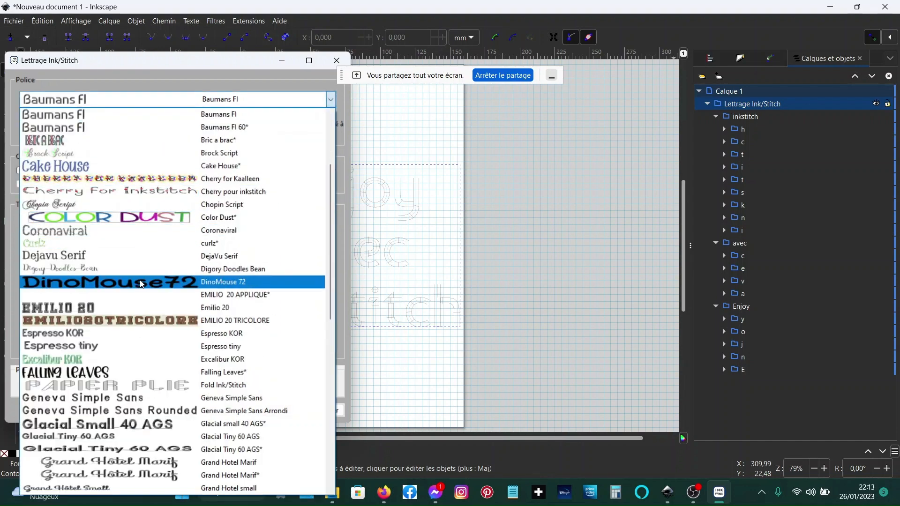
pyautogui.scroll(-3, 129, 321)
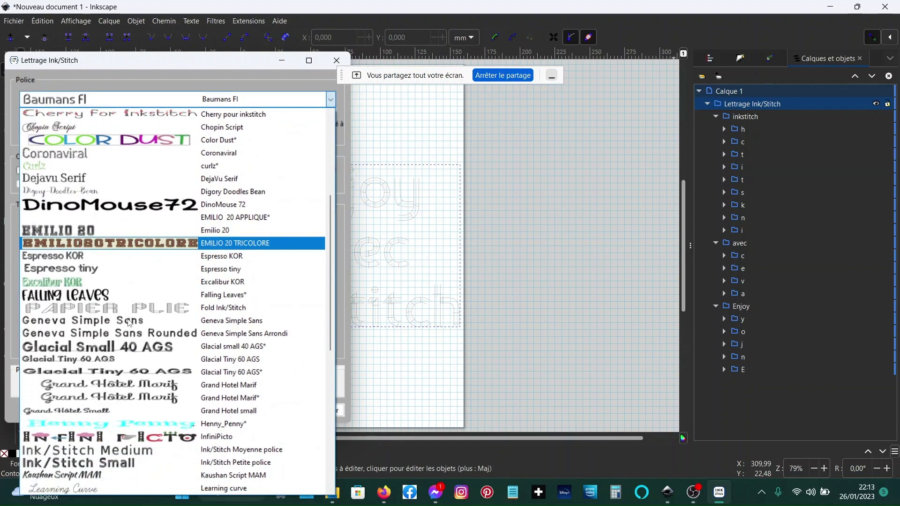
pyautogui.scroll(-2, 130, 321)
pyautogui.scroll(3, 129, 322)
pyautogui.scroll(-8, 129, 322)
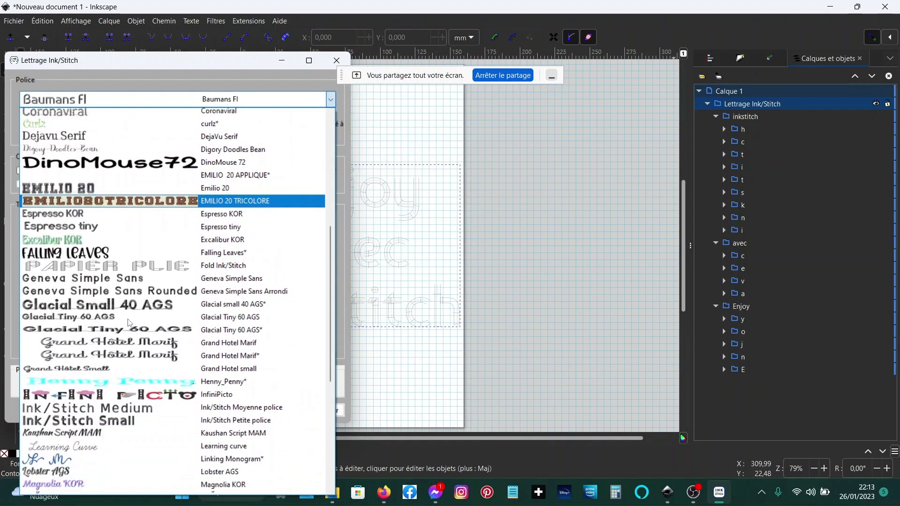
pyautogui.click(52, 374)
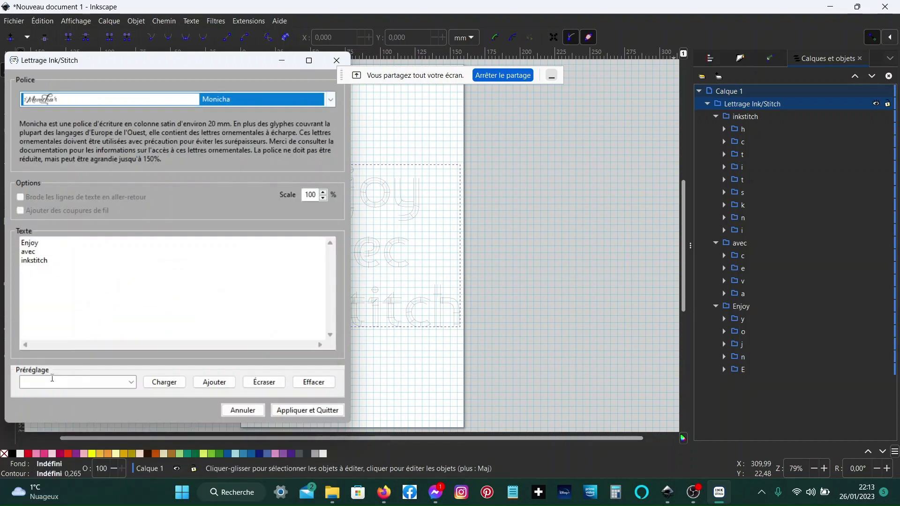
# - Wrap the first text line in parentheses as (Enjoy) and apply the lettering
pyautogui.click(21, 242)
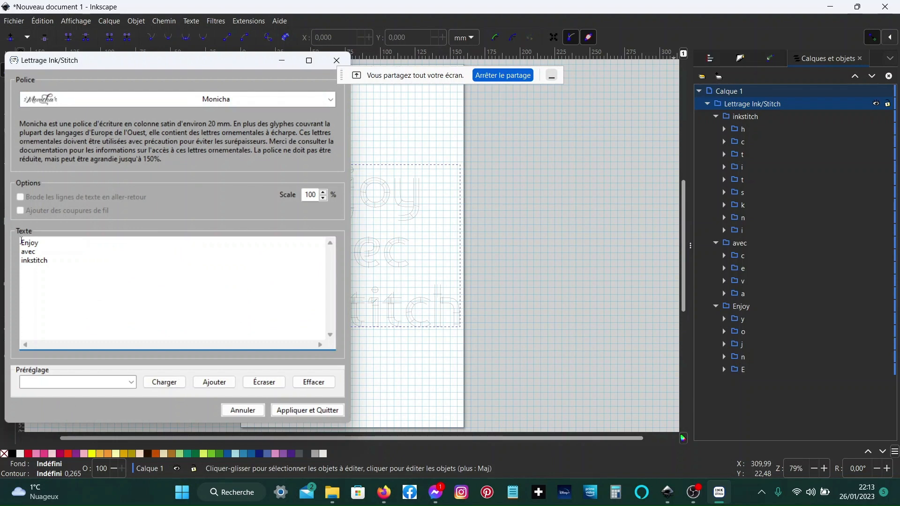
pyautogui.write('(')
pyautogui.click(292, 411)
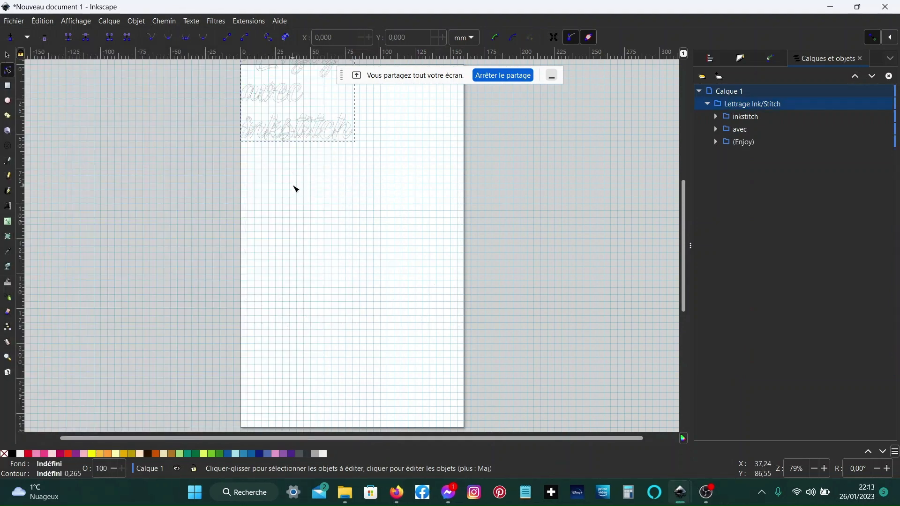
# - Center the new lettering on the page both vertically and horizontally
pyautogui.scroll(4, 367, 153)
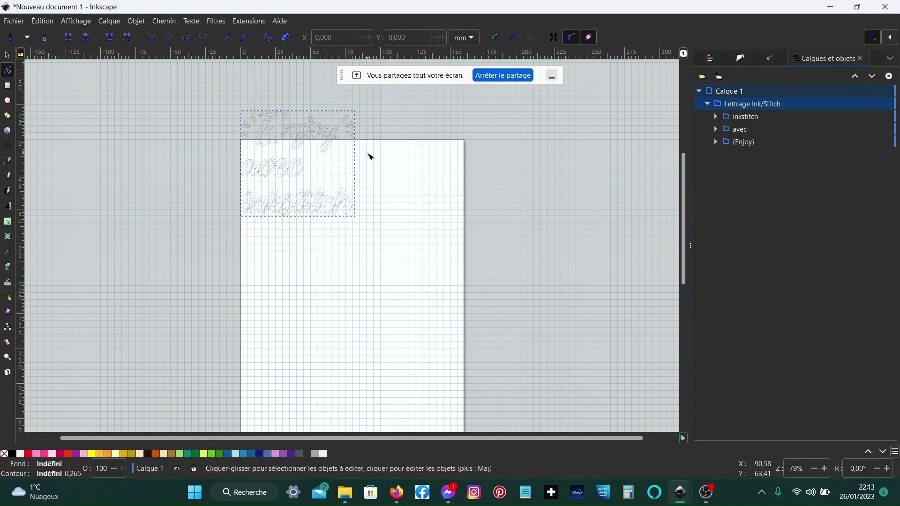
pyautogui.click(717, 59)
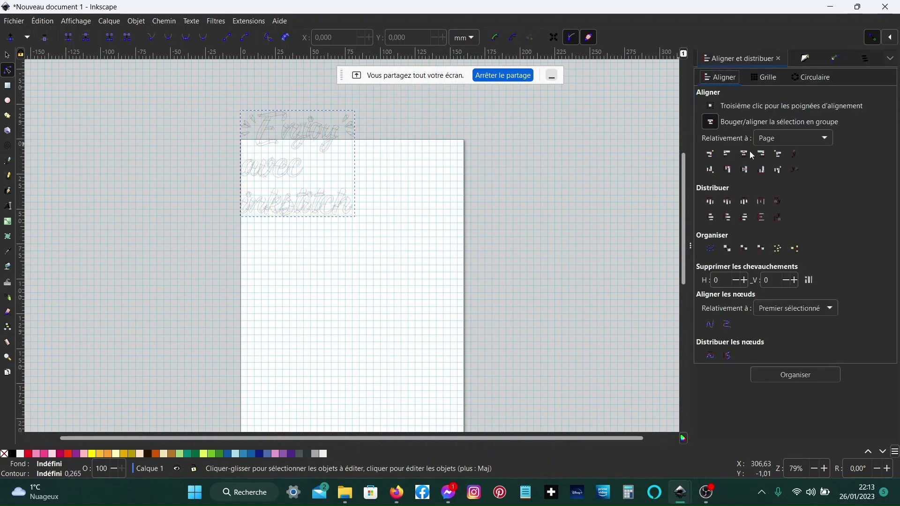
pyautogui.click(746, 171)
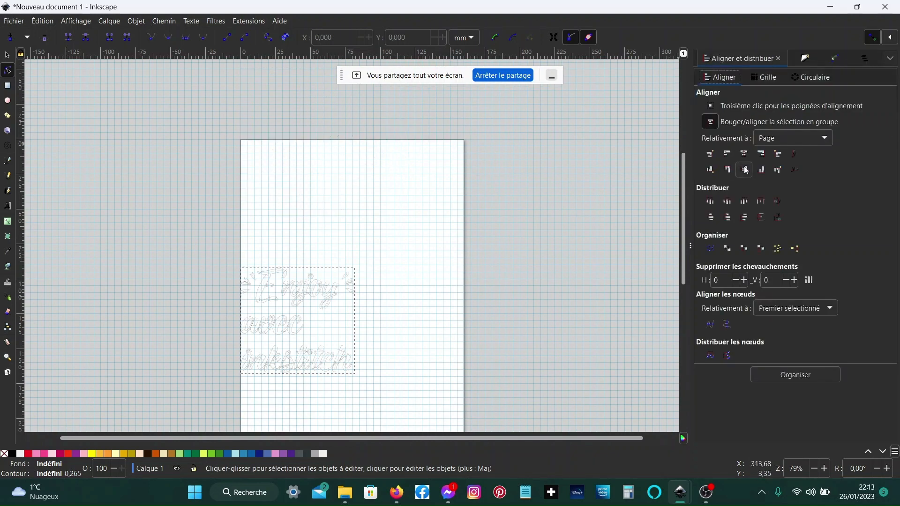
pyautogui.click(745, 155)
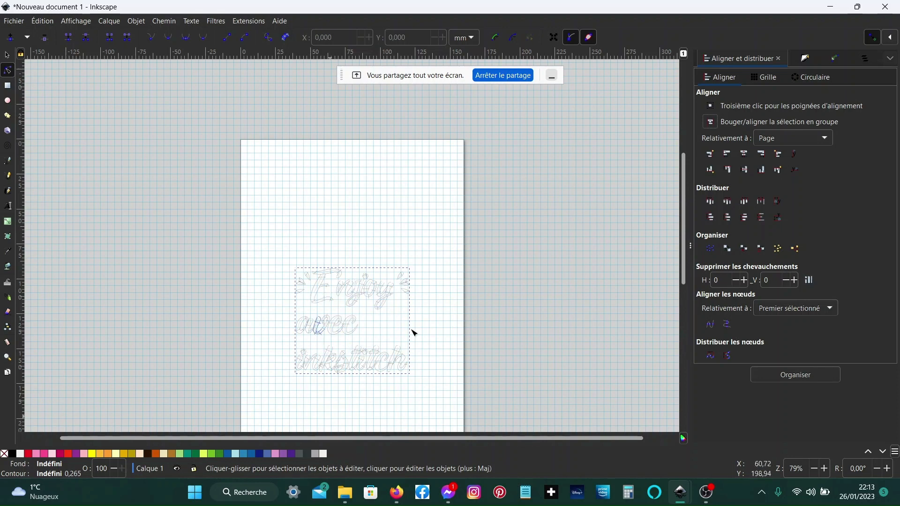
# - Select the inkstitch, (Enjoy) and avec line groups and center them horizontally relative to the page
pyautogui.click(866, 60)
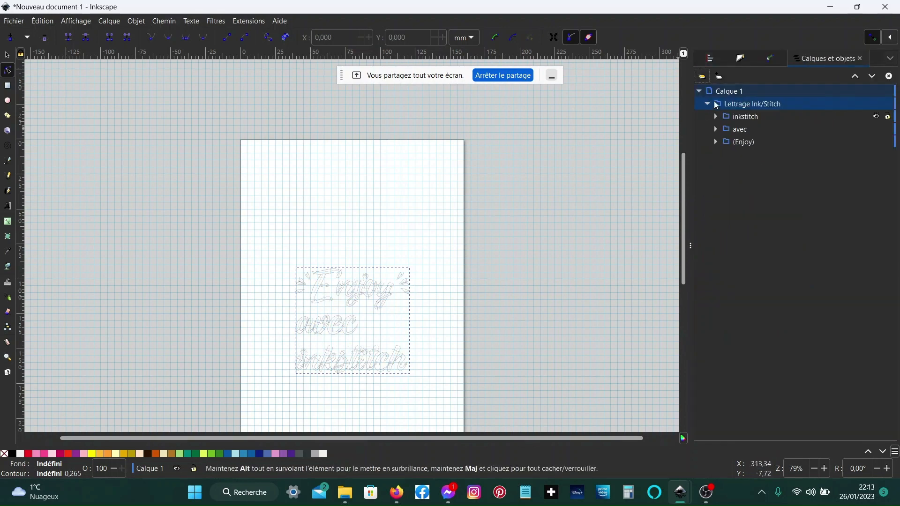
pyautogui.click(742, 117)
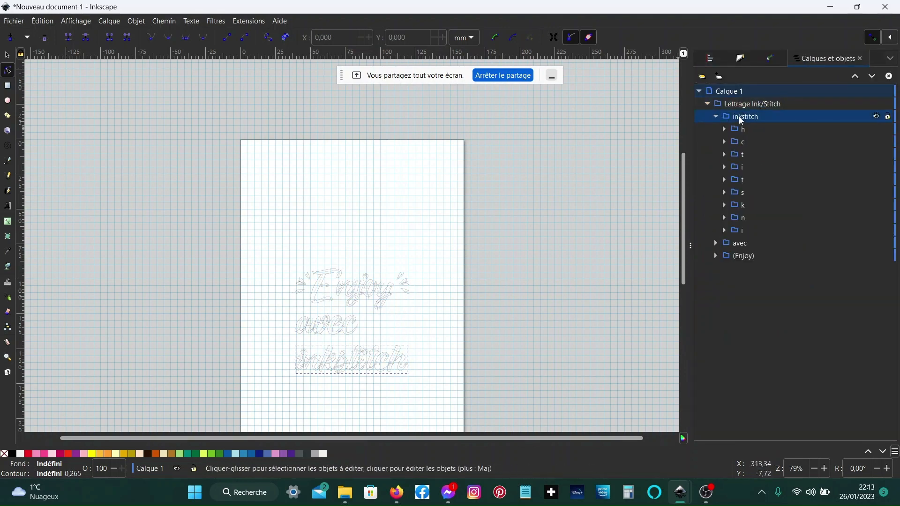
pyautogui.click(746, 257)
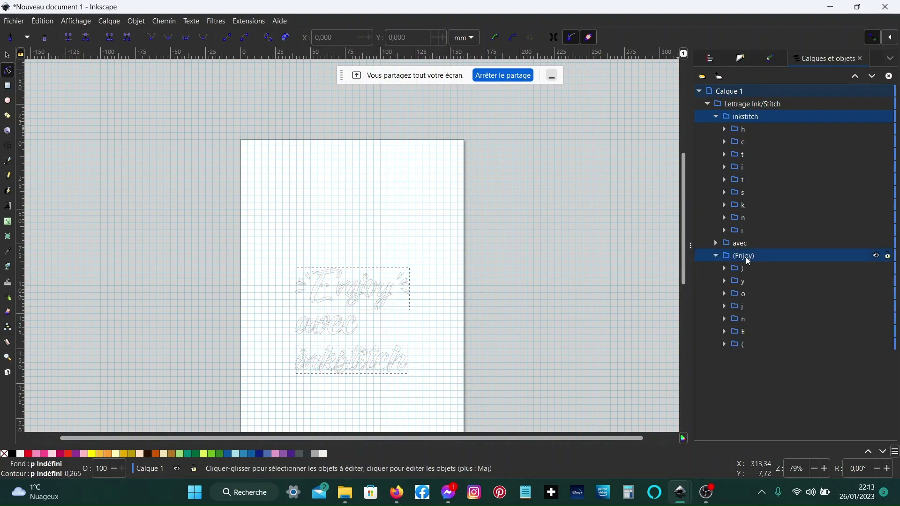
pyautogui.keyDown('shift'); pyautogui.click(746, 244); pyautogui.keyUp('shift')
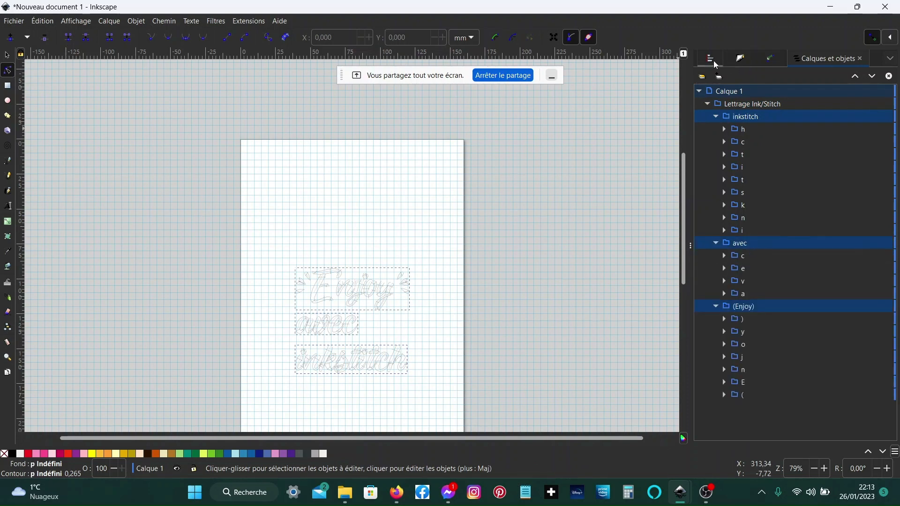
pyautogui.click(708, 59)
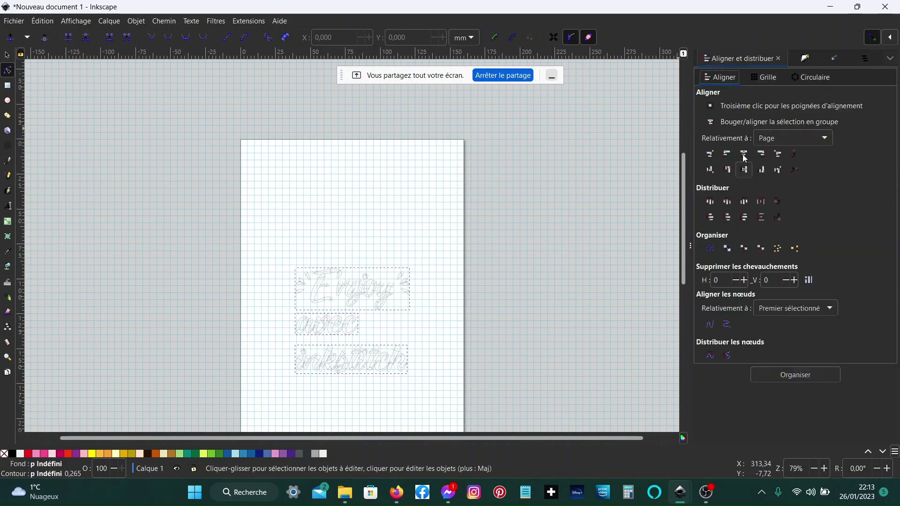
pyautogui.click(745, 155)
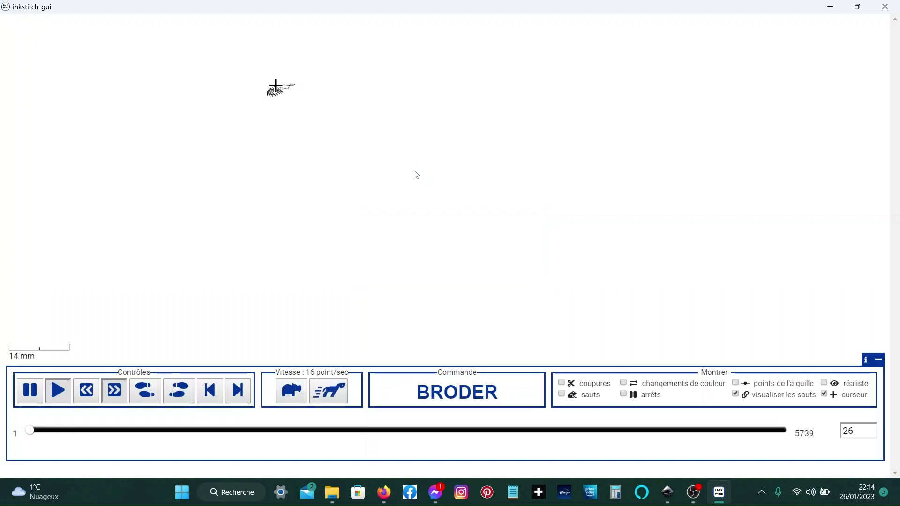
# - Play the stitch simulation of the lettering at increased speed
pyautogui.click(324, 393)
pyautogui.click(324, 394)
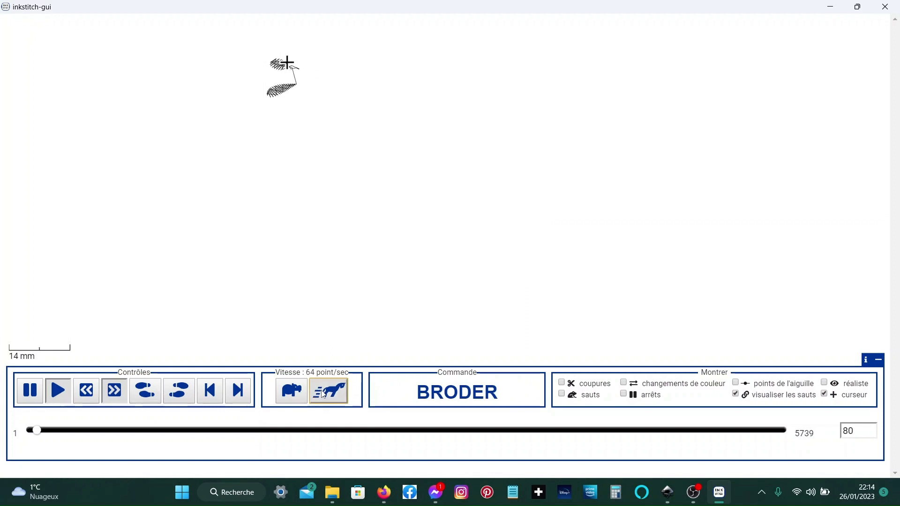
pyautogui.click(323, 394)
pyautogui.click(323, 393)
pyautogui.click(323, 394)
pyautogui.click(323, 394)
pyautogui.click(323, 394)
pyautogui.click(323, 394)
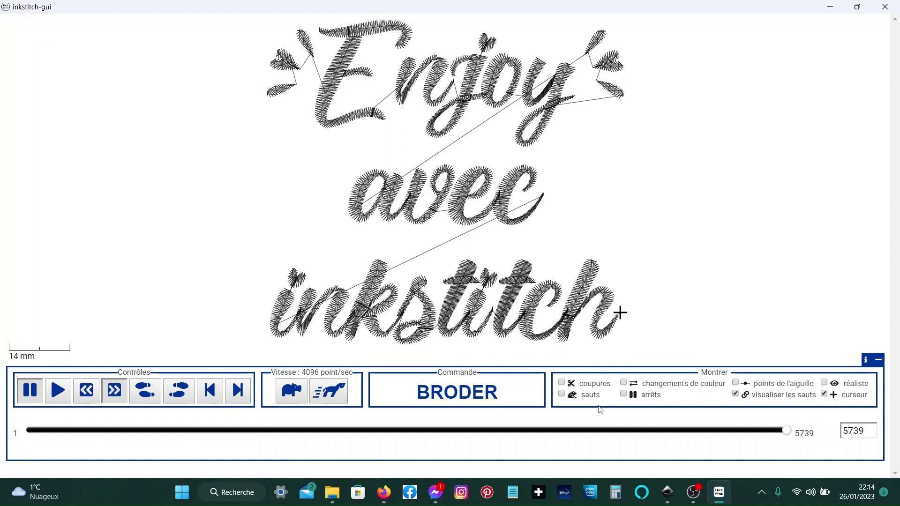
# - Switch the simulator to the realistic view and close the simulator
pyautogui.click(824, 384)
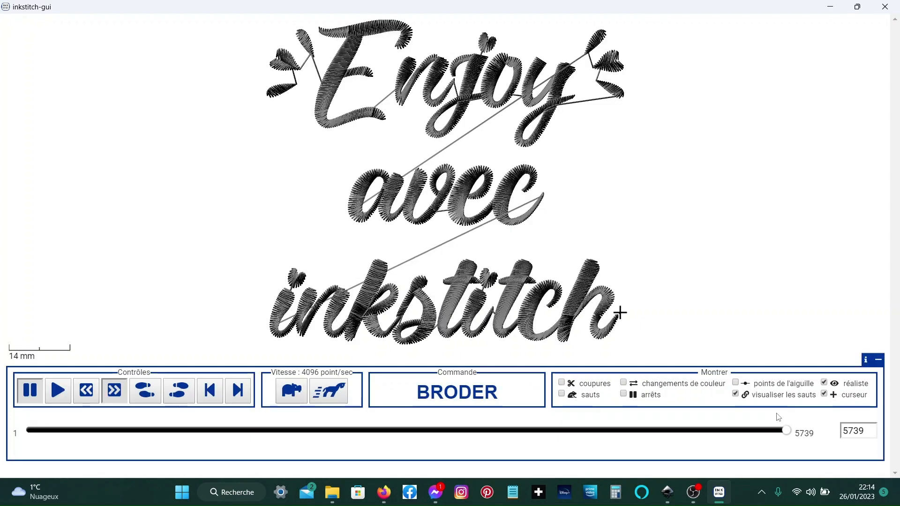
pyautogui.click(889, 6)
# - Select the four paths of the letter v in the avec line and set their stroke to red
pyautogui.click(856, 57)
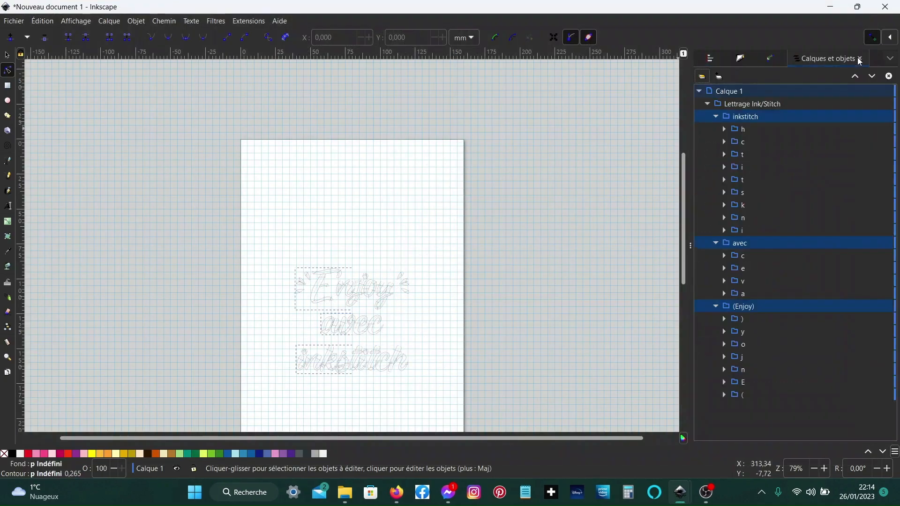
pyautogui.click(757, 241)
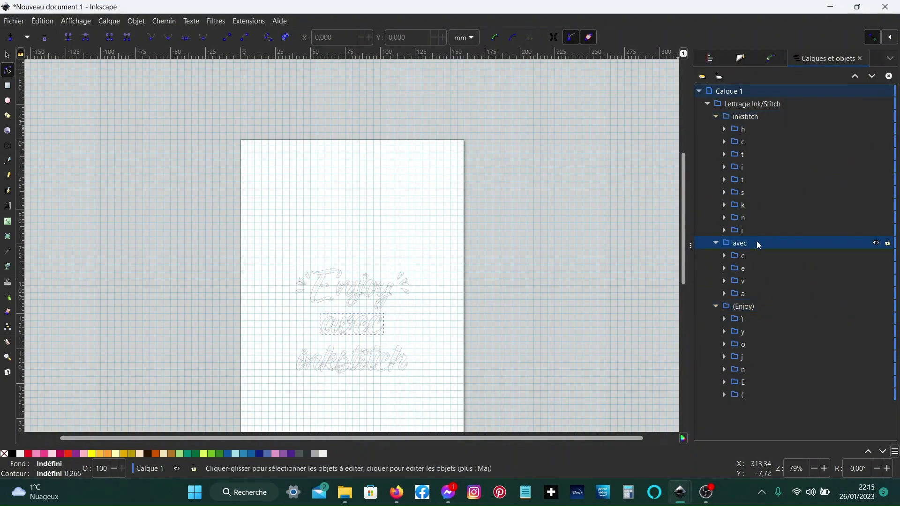
pyautogui.click(742, 283)
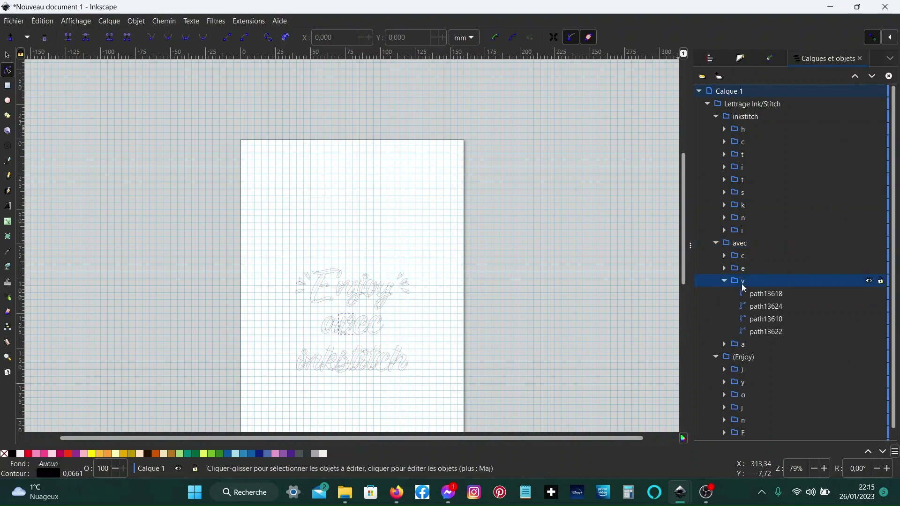
pyautogui.click(778, 320)
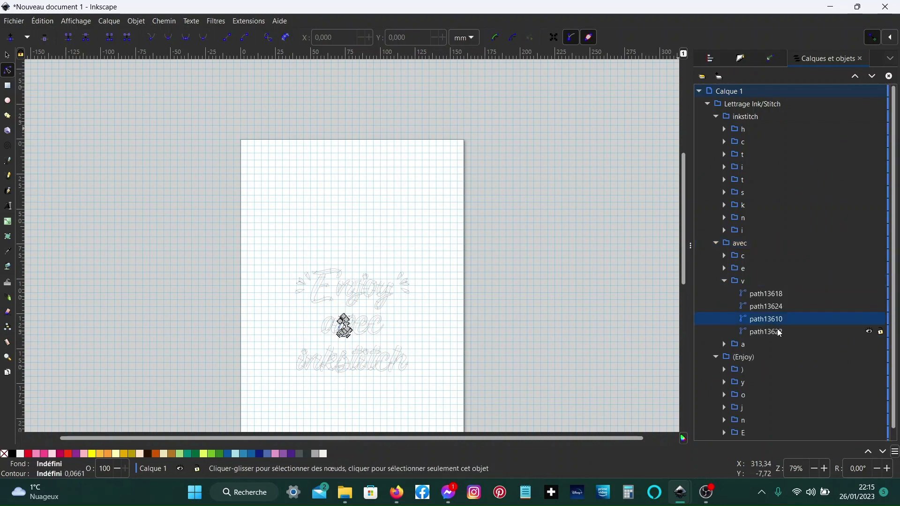
pyautogui.click(780, 334)
pyautogui.keyDown('shift'); pyautogui.click(779, 294); pyautogui.keyUp('shift')
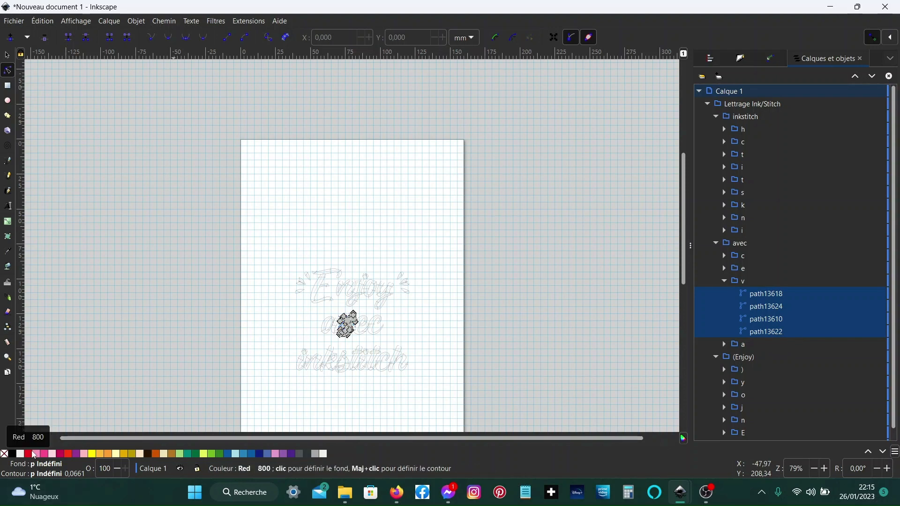
pyautogui.keyDown('shift'); pyautogui.click(32, 455); pyautogui.keyUp('shift')
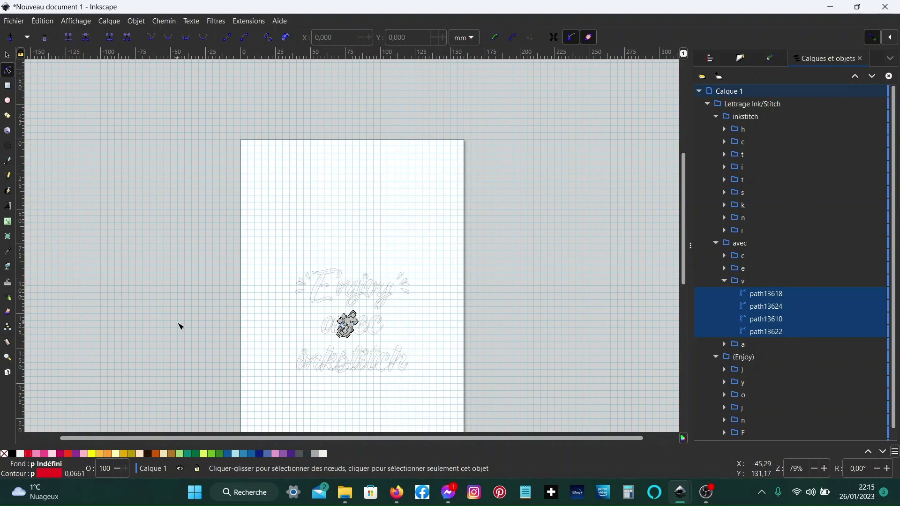
pyautogui.click(263, 275)
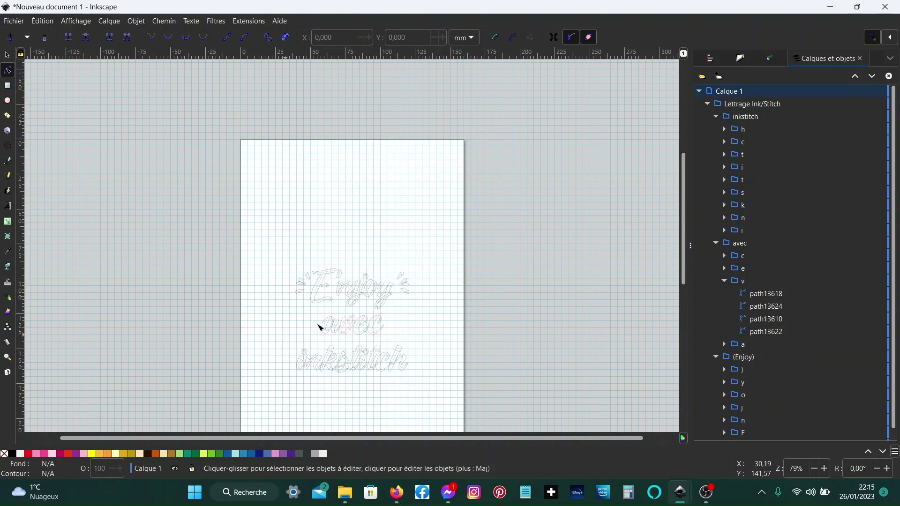
# - Simulate the avec line's stitching at increased speed, then close the simulator
pyautogui.moveTo(397, 493)
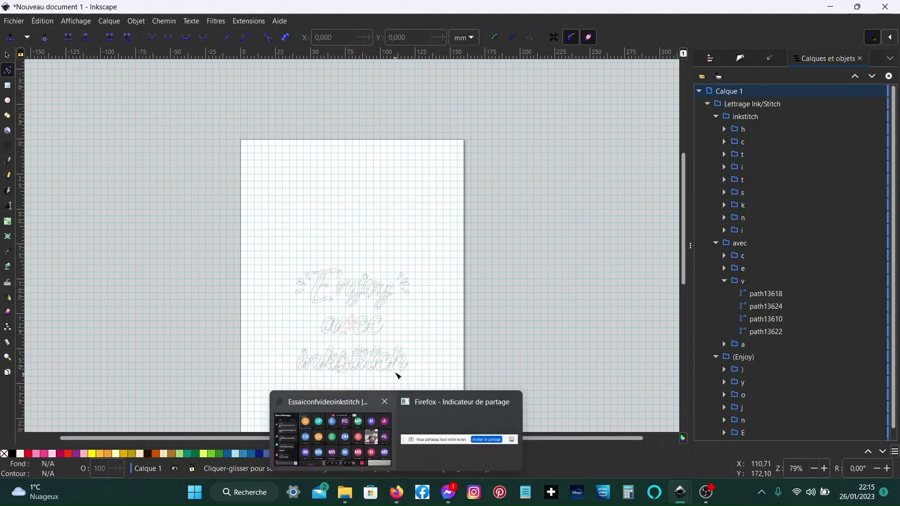
pyautogui.click(748, 244)
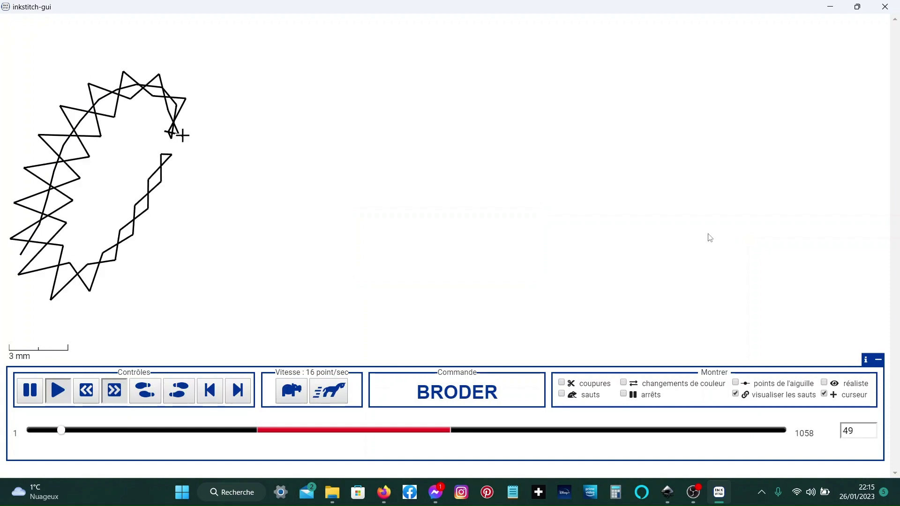
pyautogui.click(338, 400)
pyautogui.click(337, 399)
pyautogui.click(337, 400)
pyautogui.click(337, 400)
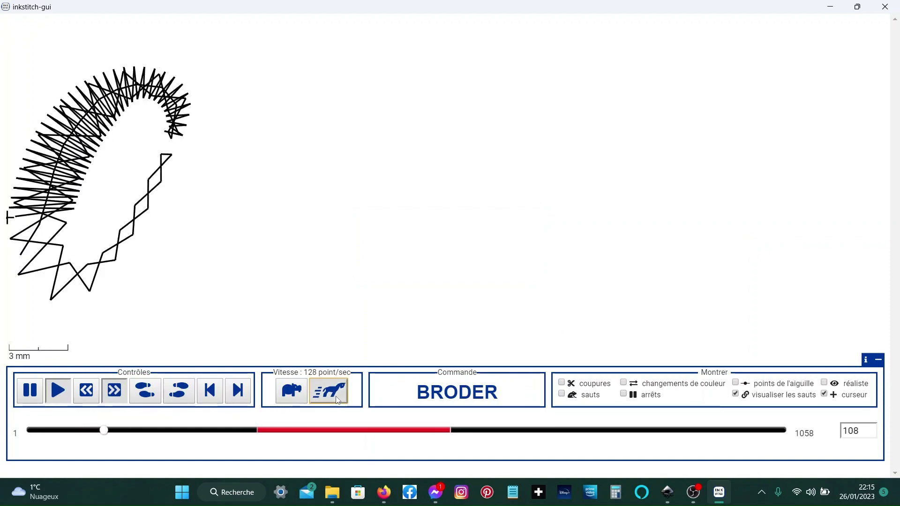
pyautogui.click(337, 400)
pyautogui.click(337, 400)
pyautogui.click(337, 399)
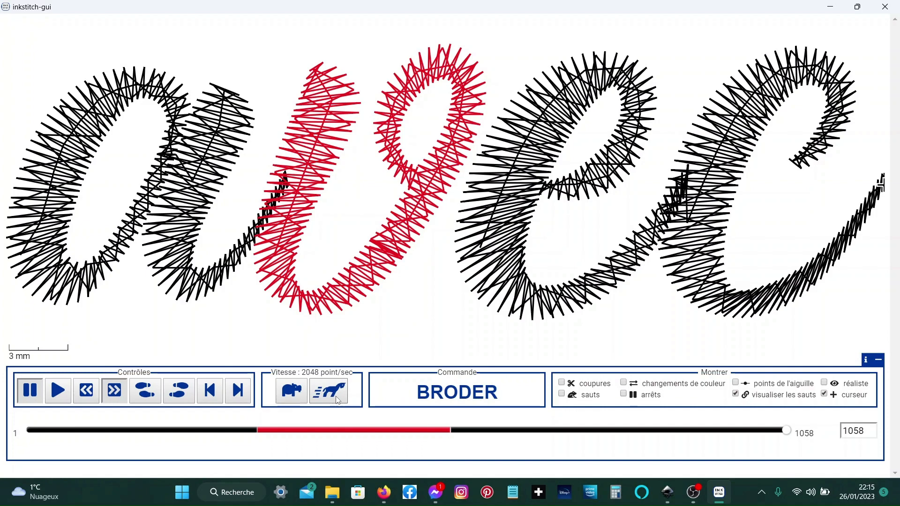
pyautogui.click(885, 5)
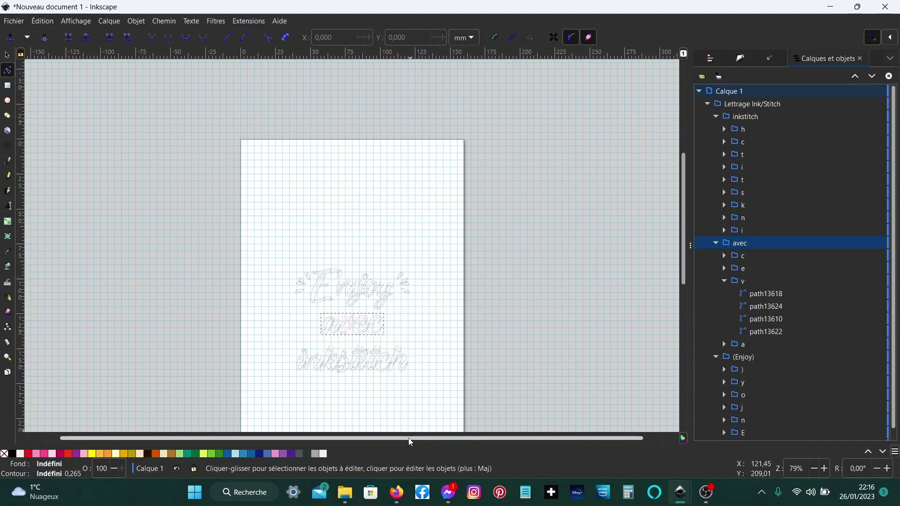
# - Expand the letter a group in the avec line and select it with the Selector tool
pyautogui.click(737, 345)
pyautogui.press('s')
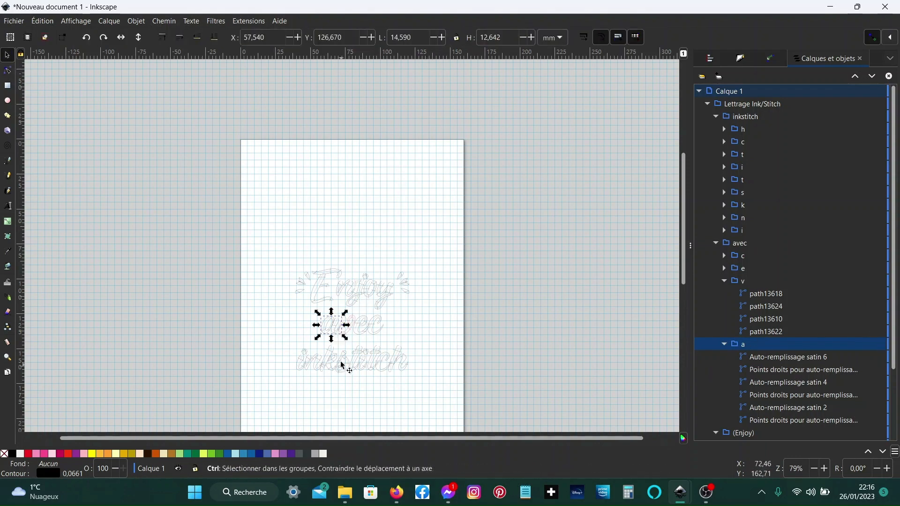
pyautogui.scroll(2, 338, 356)
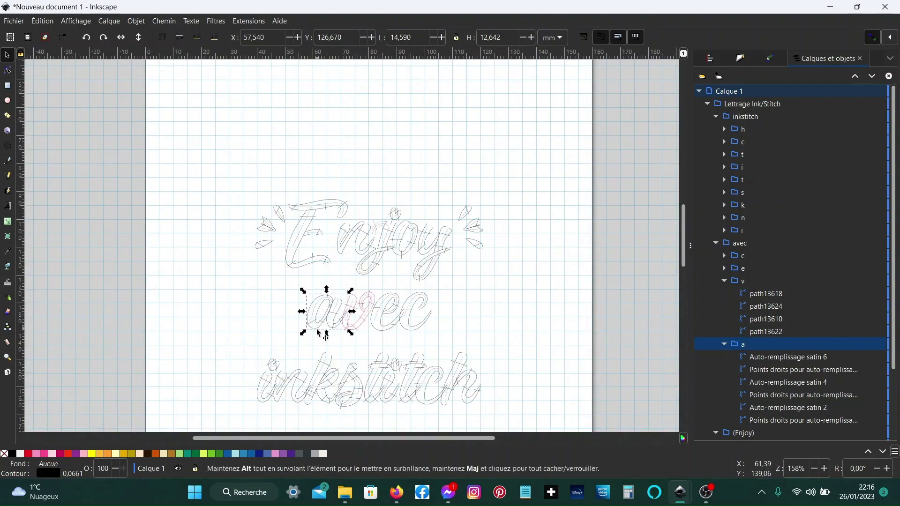
# - Select the six paths of the letter a in the avec line and move them to the page's upper-left corner
pyautogui.moveTo(309, 320)
pyautogui.mouseDown()
pyautogui.moveTo(281, 297)
pyautogui.moveTo(293, 317)
pyautogui.moveTo(337, 300)
pyautogui.mouseUp()
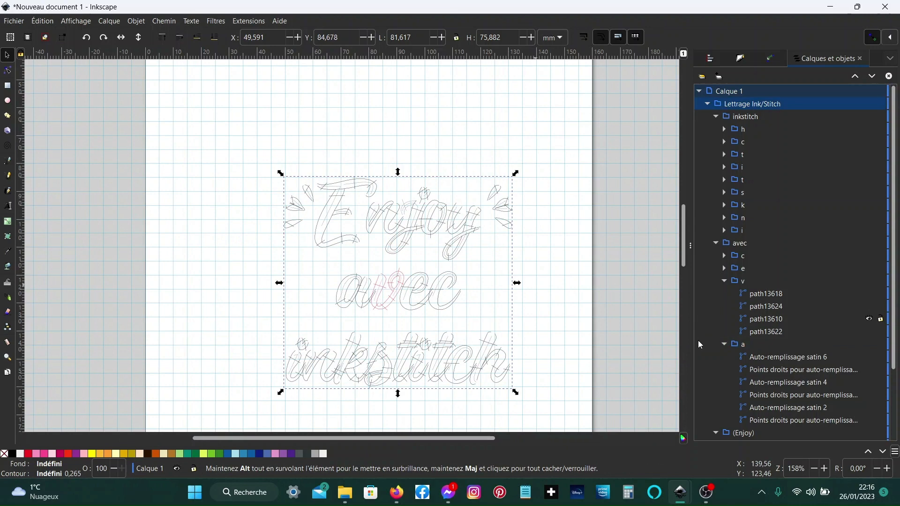
pyautogui.click(743, 345)
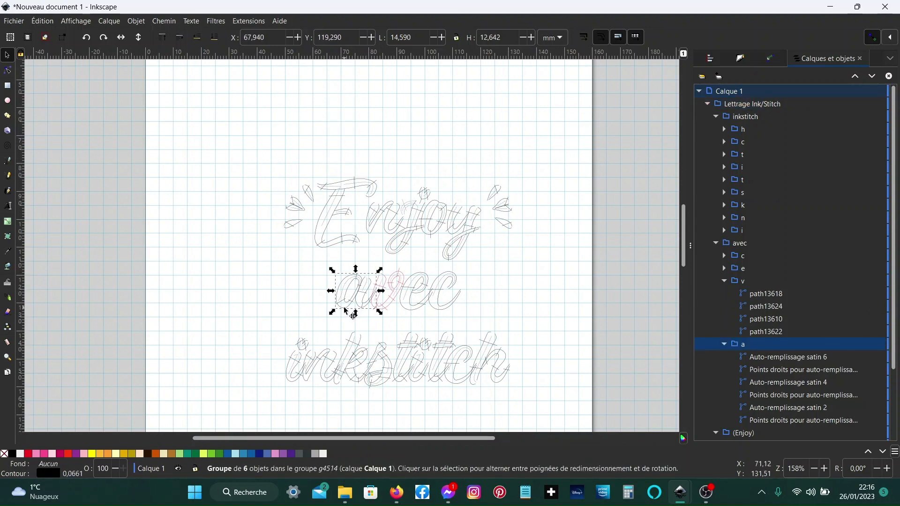
pyautogui.moveTo(346, 310); pyautogui.dragTo(333, 305)
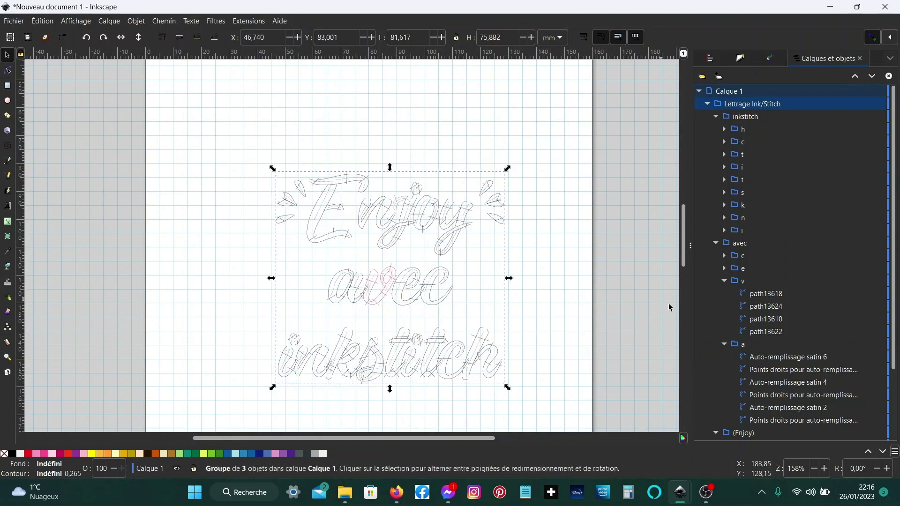
pyautogui.click(745, 345)
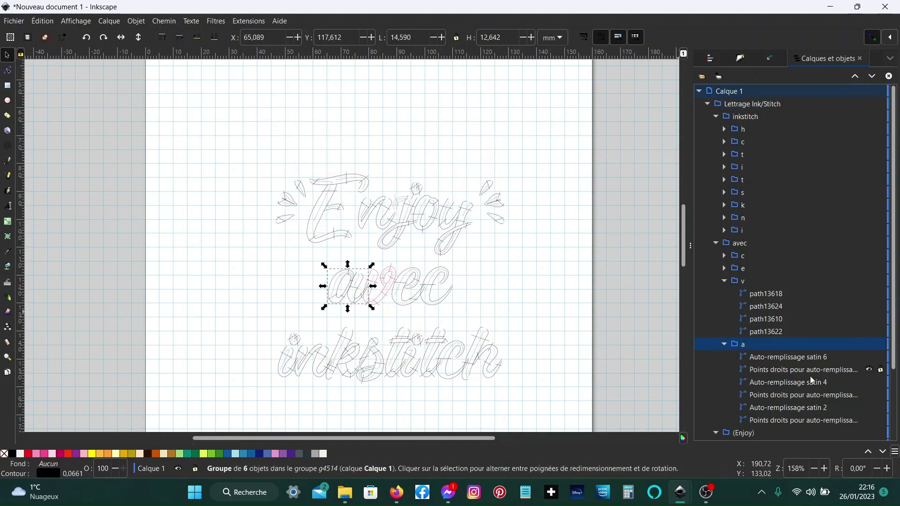
pyautogui.click(791, 421)
pyautogui.keyDown('shift'); pyautogui.click(784, 356); pyautogui.keyUp('shift')
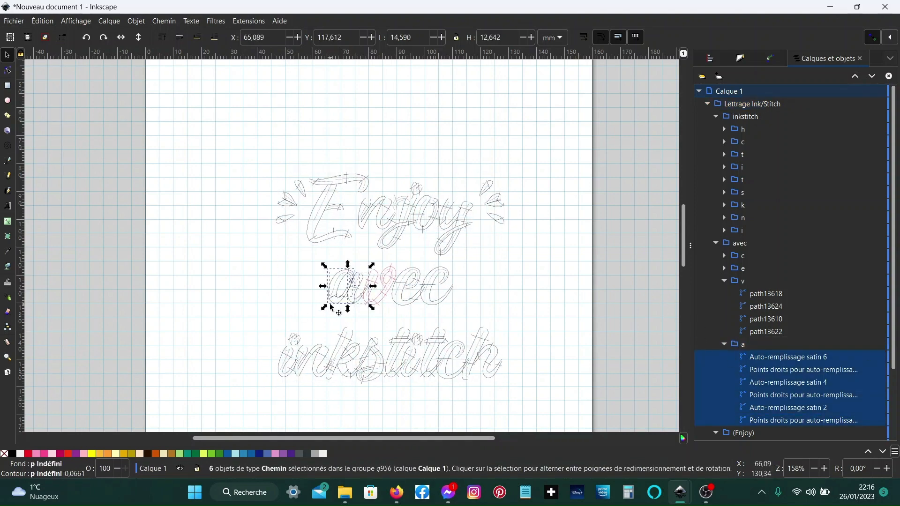
pyautogui.moveTo(330, 304); pyautogui.dragTo(196, 122)
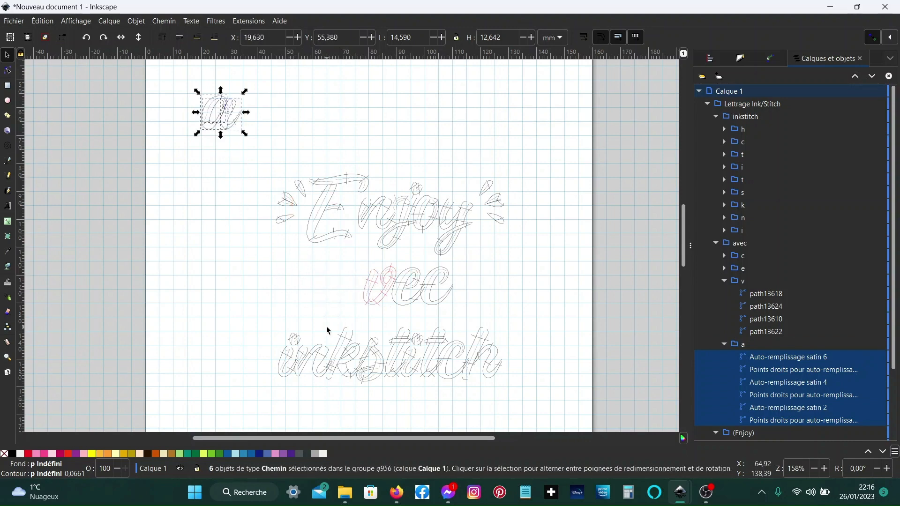
# - Select the four paths of the letter v and move them to the page's upper-right corner
pyautogui.click(766, 331)
pyautogui.keyDown('shift'); pyautogui.click(766, 294); pyautogui.keyUp('shift')
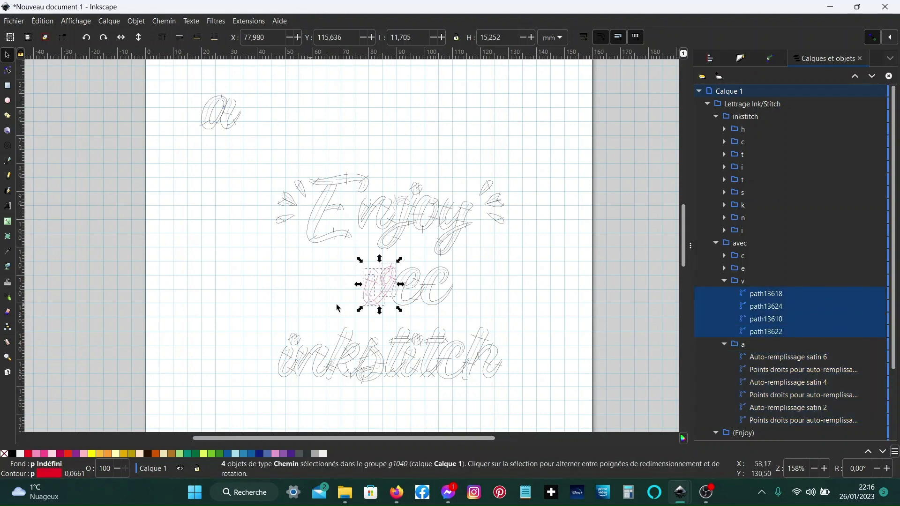
pyautogui.moveTo(378, 300); pyautogui.dragTo(499, 107)
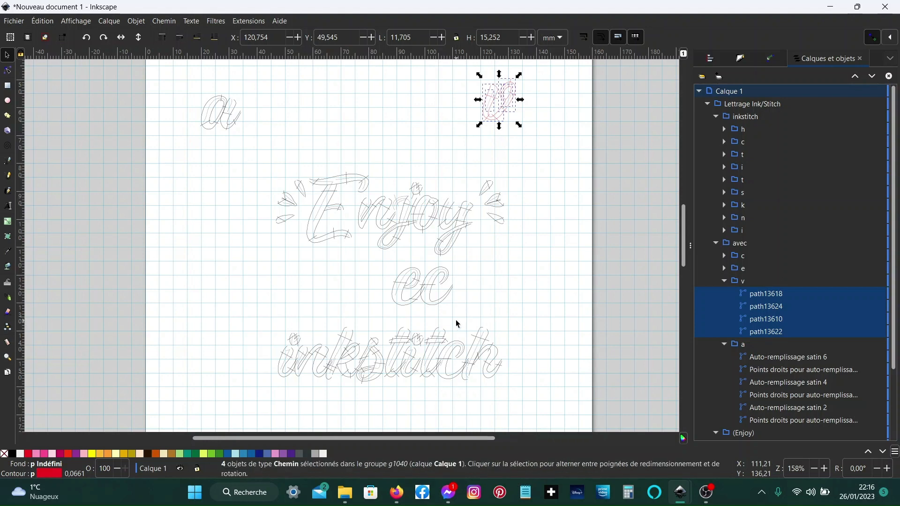
# - Switch to the Ying et Yang coeurs.svg document window
pyautogui.scroll(-10, 353, 357)
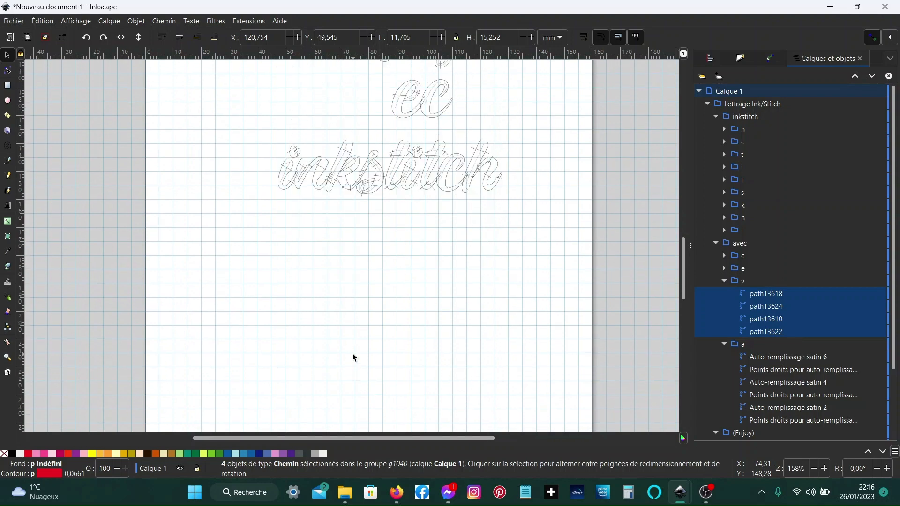
pyautogui.scroll(6, 354, 357)
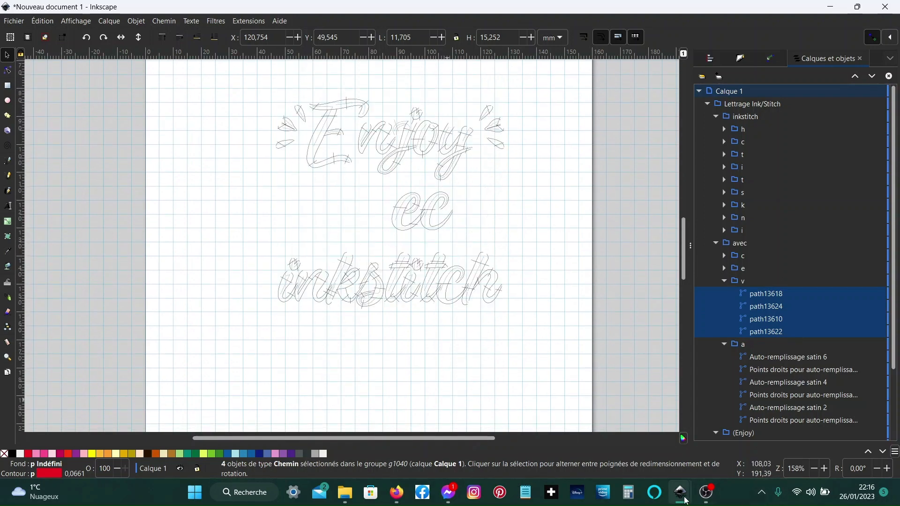
pyautogui.moveTo(685, 500)
pyautogui.click(700, 435)
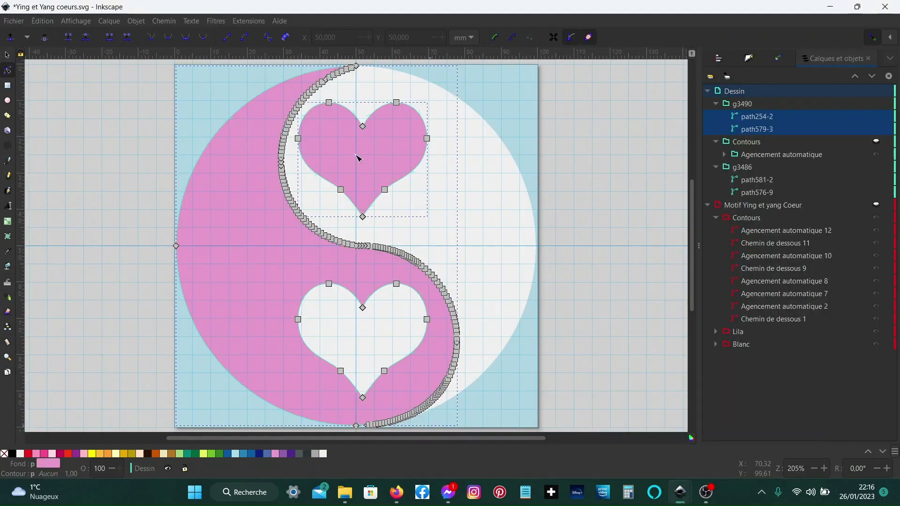
# - Hide the g3490 and g3486 groups in the Dessin layer
pyautogui.scroll(4, 358, 158)
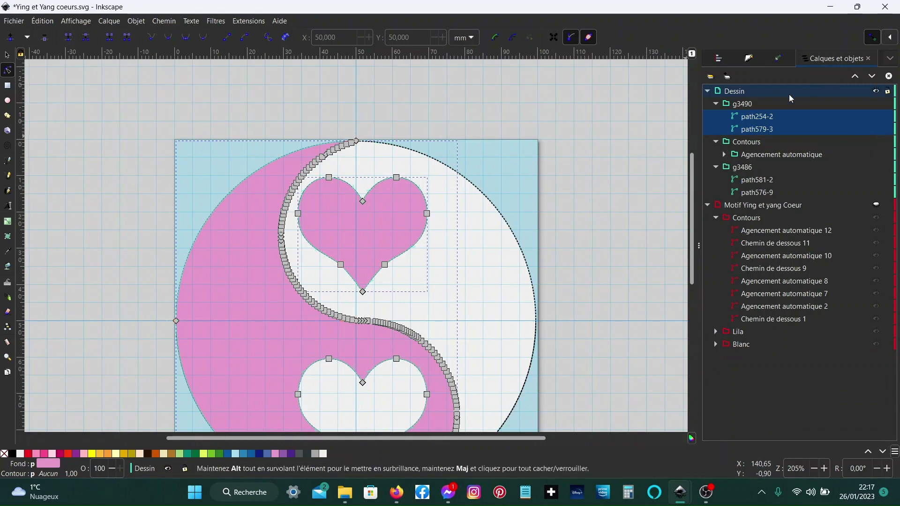
pyautogui.click(876, 104)
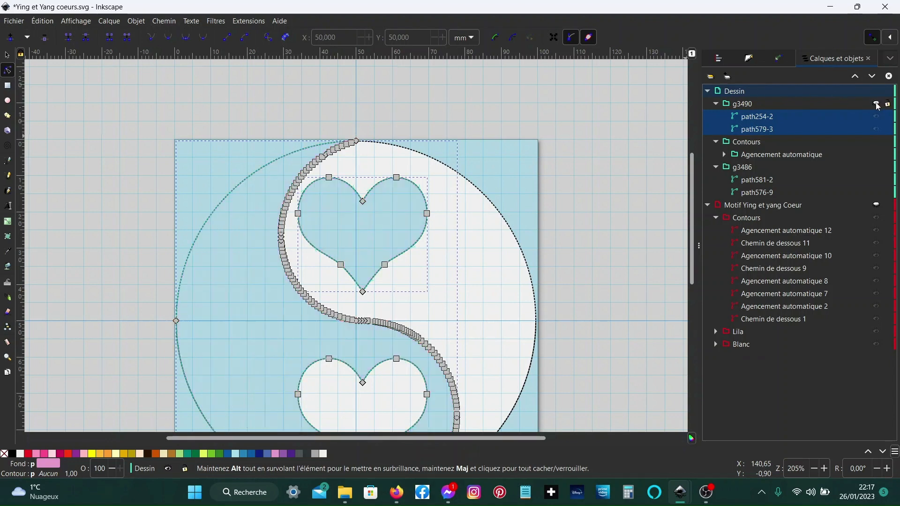
pyautogui.click(876, 169)
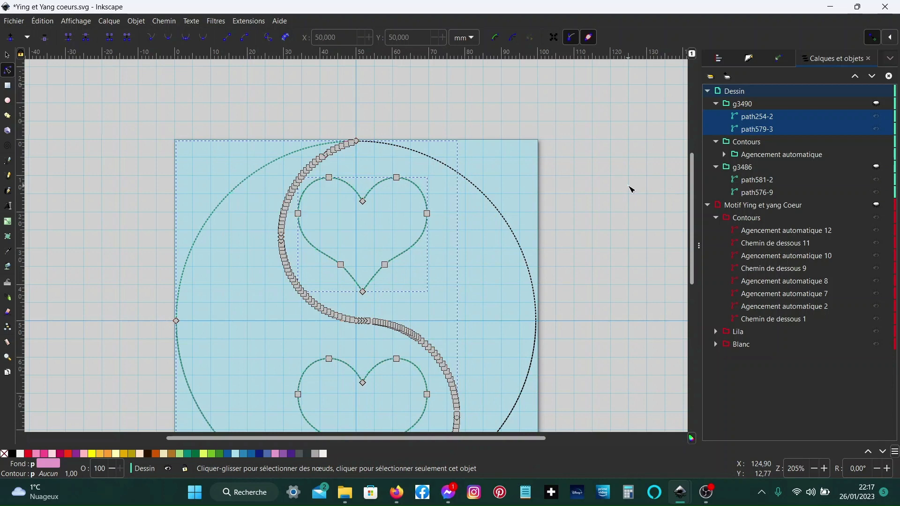
# - Create Ink/Stitch lettering with the Baumans FI font and the text Inkstich, then apply it
pyautogui.click(630, 189)
pyautogui.scroll(4, 506, 188)
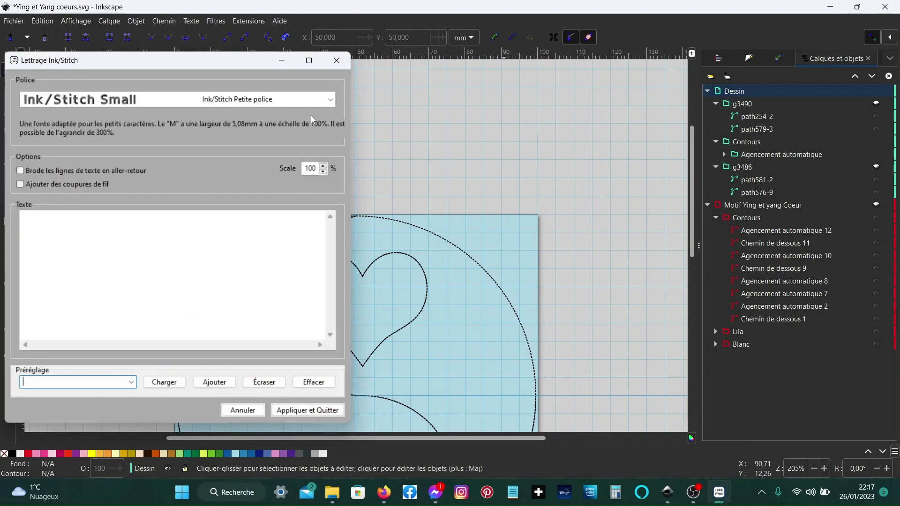
pyautogui.click(330, 99)
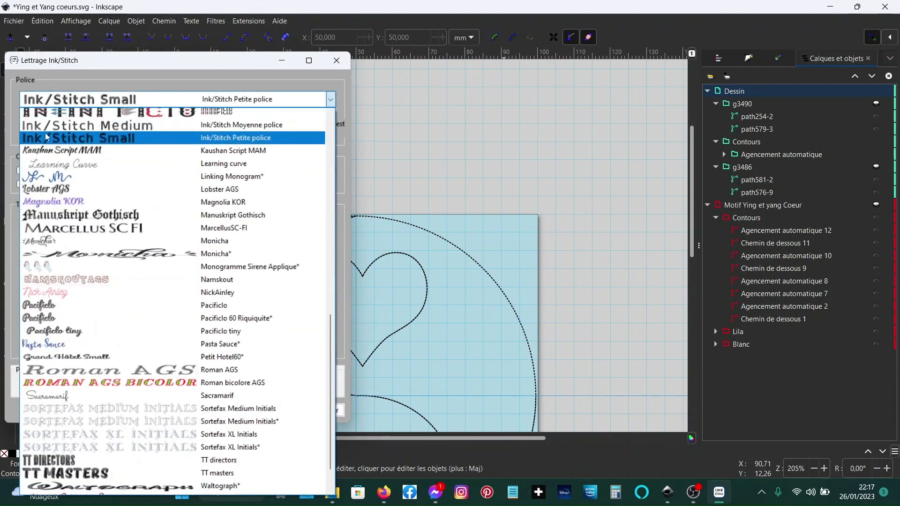
pyautogui.scroll(6, 47, 137)
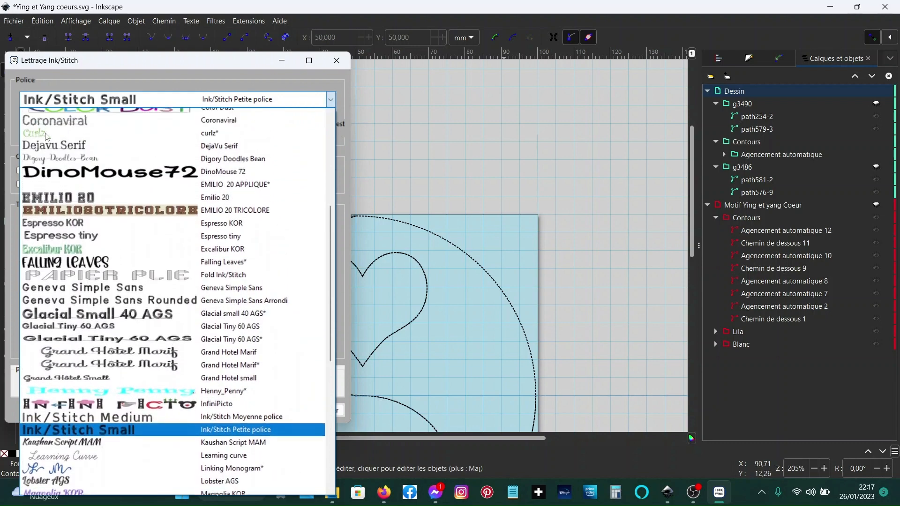
pyautogui.scroll(5, 46, 137)
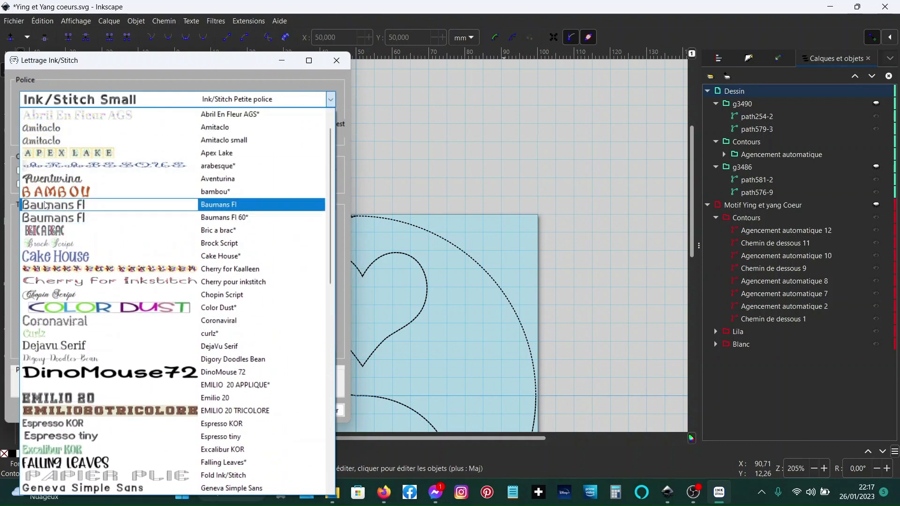
pyautogui.click(45, 205)
pyautogui.click(174, 235)
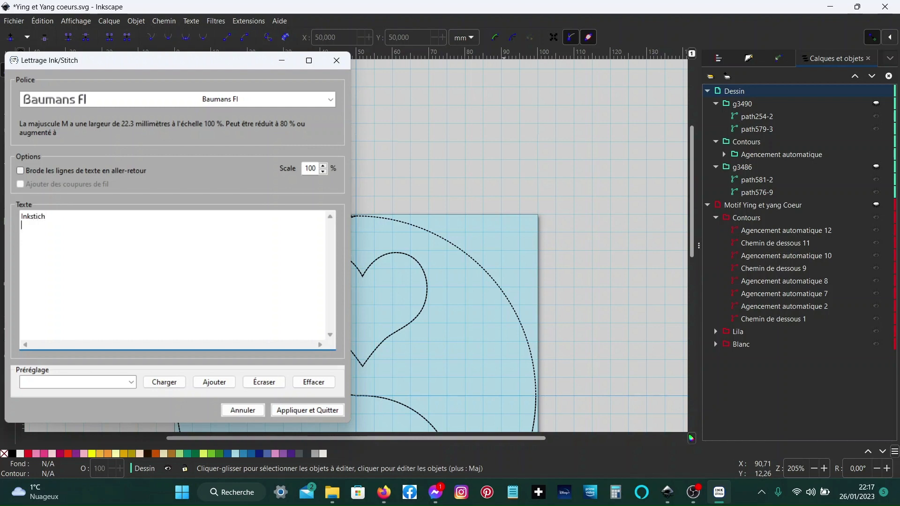
pyautogui.click(292, 418)
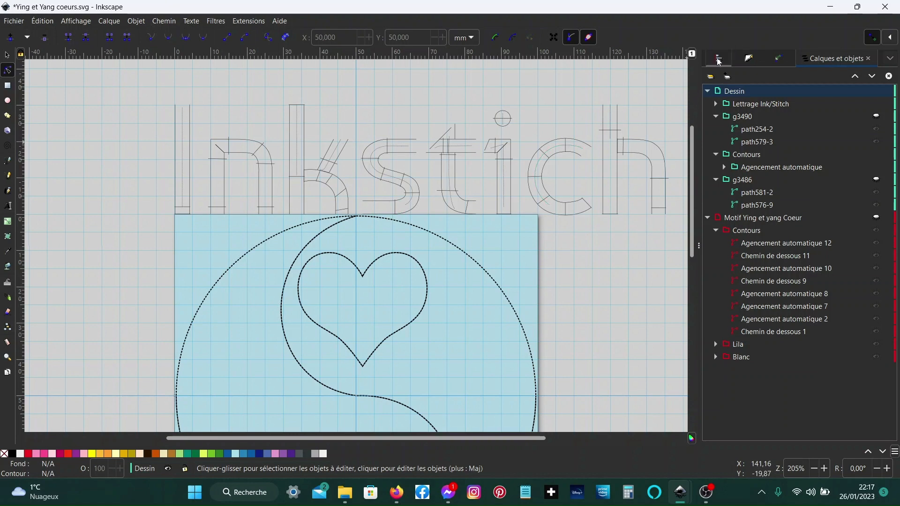
# - Select the Inkstich lettering group and center it horizontally on the page
pyautogui.click(745, 104)
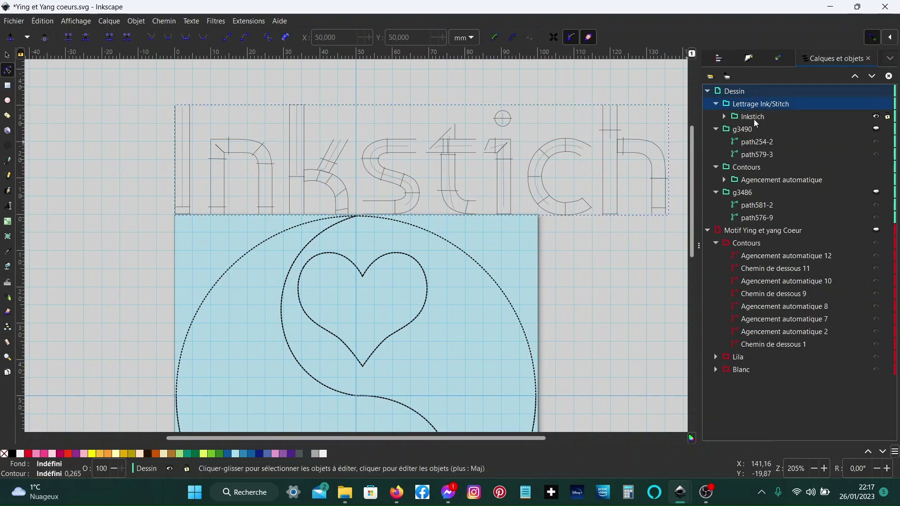
pyautogui.click(755, 117)
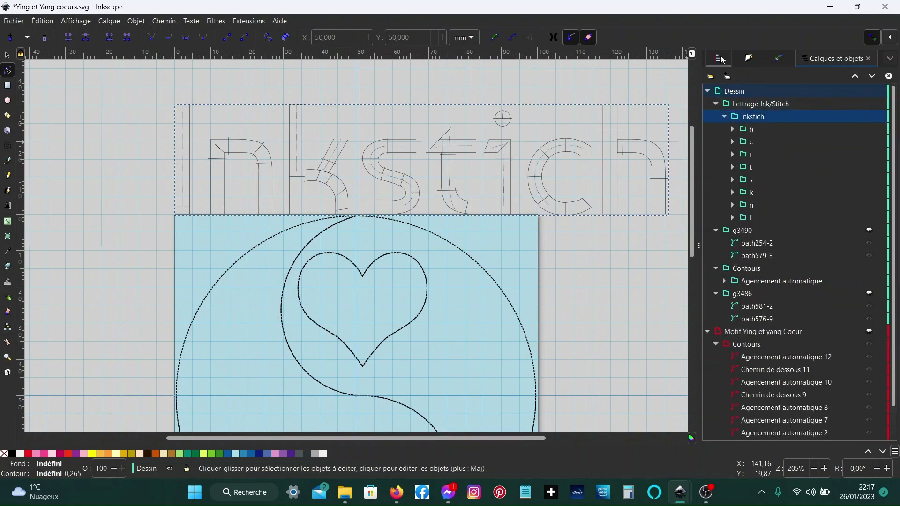
pyautogui.hotkey('ctrl', 'shift', 'a')
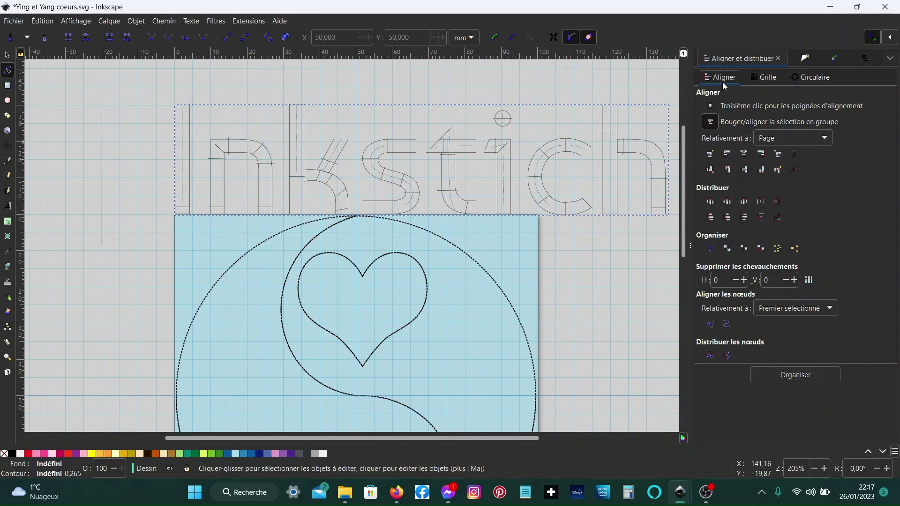
pyautogui.click(744, 154)
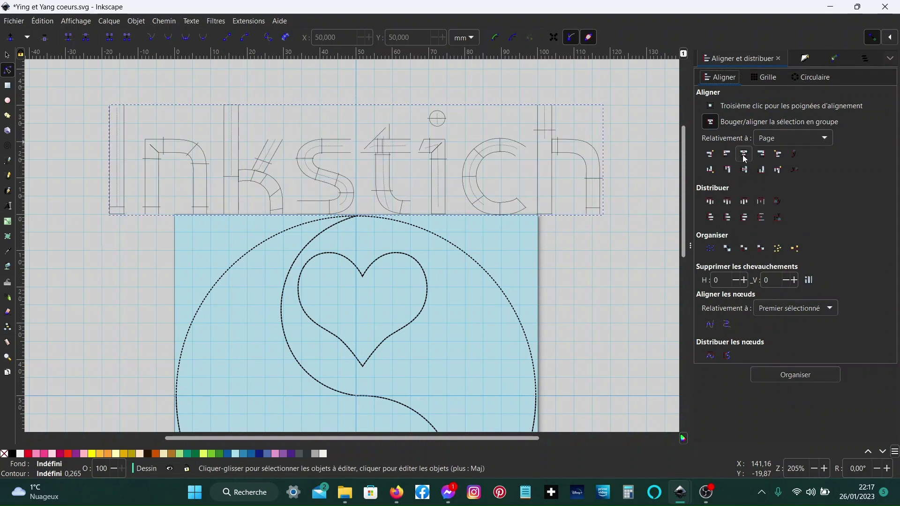
# - Select the l, n, k and s letter groups of the Inkstich lettering in the Layers and Objects panel and group them
pyautogui.click(865, 59)
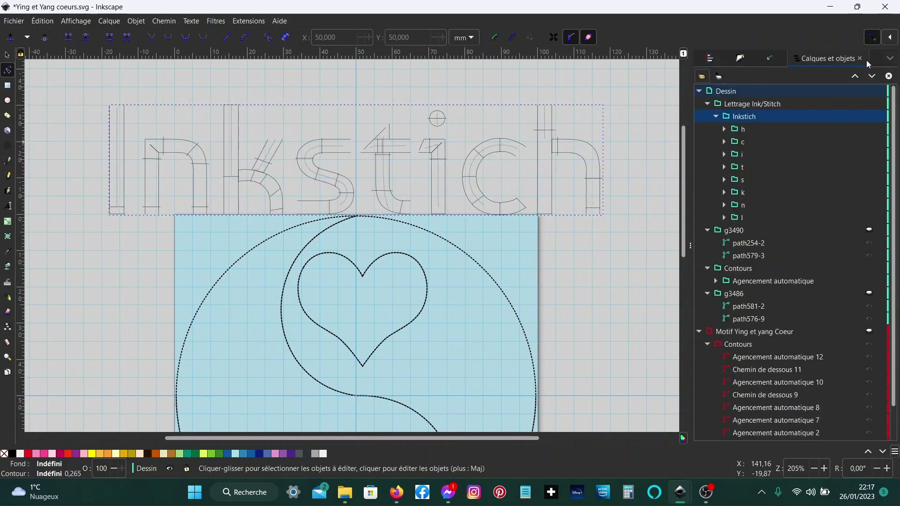
pyautogui.click(745, 217)
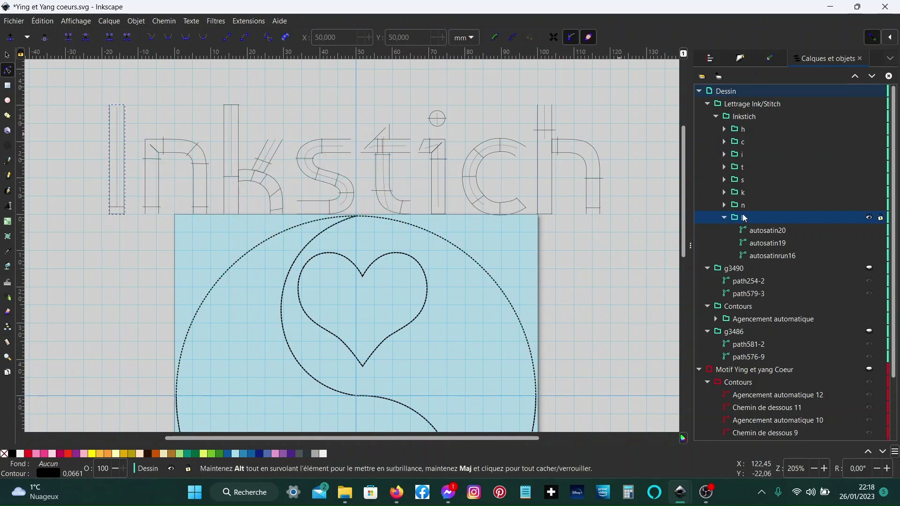
pyautogui.click(739, 183)
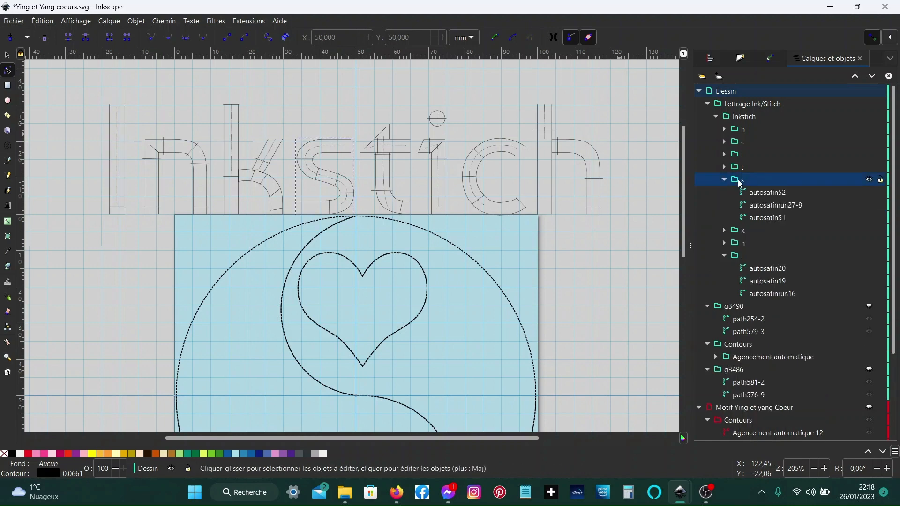
pyautogui.click(736, 258)
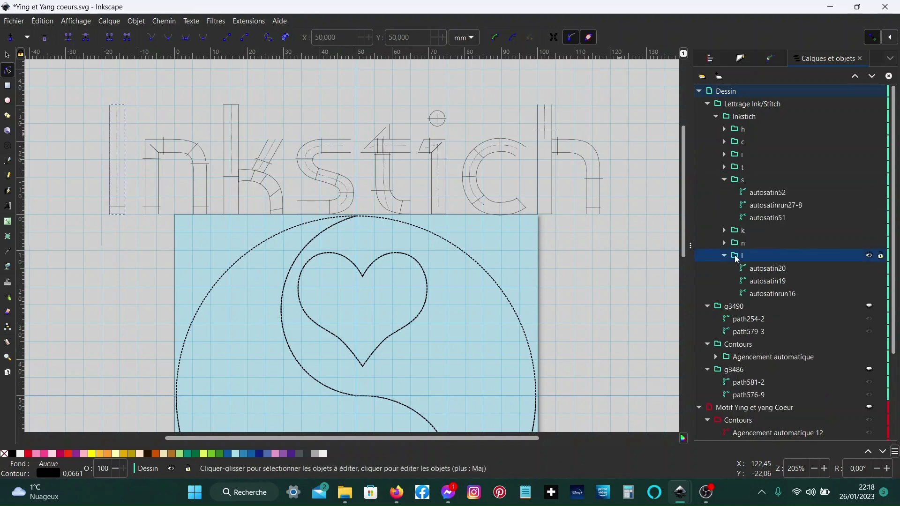
pyautogui.keyDown('shift'); pyautogui.click(737, 182); pyautogui.keyUp('shift')
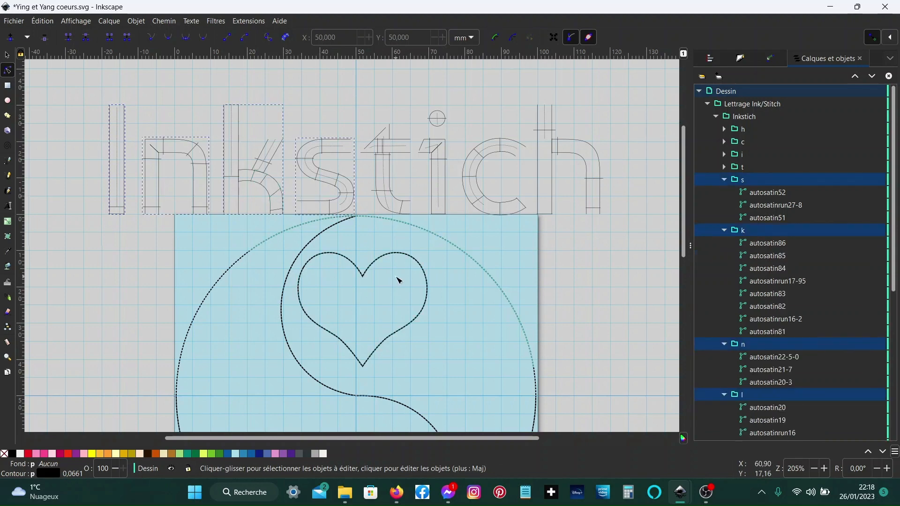
pyautogui.press('s')
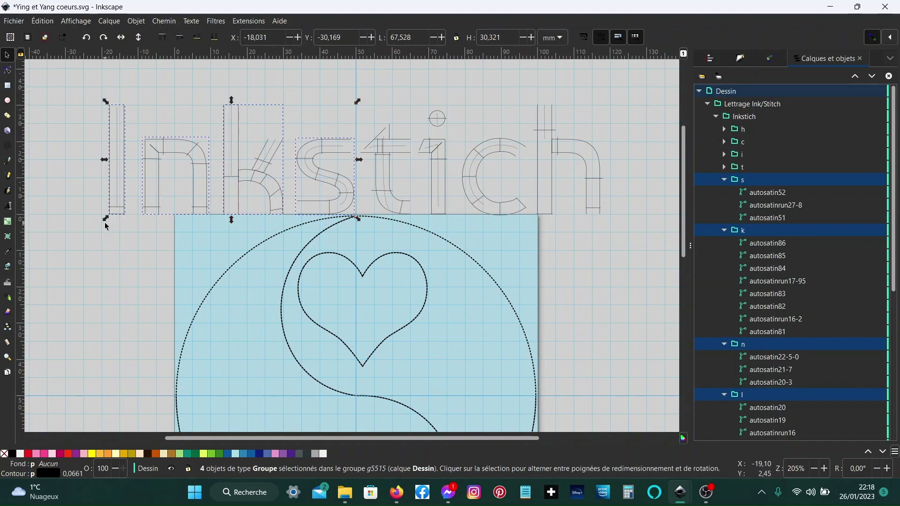
pyautogui.click(126, 209)
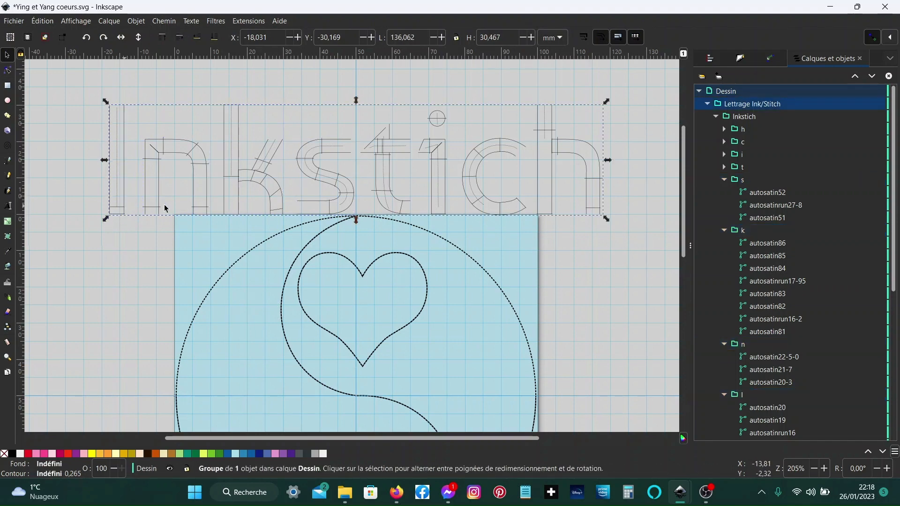
pyautogui.scroll(-3, 732, 324)
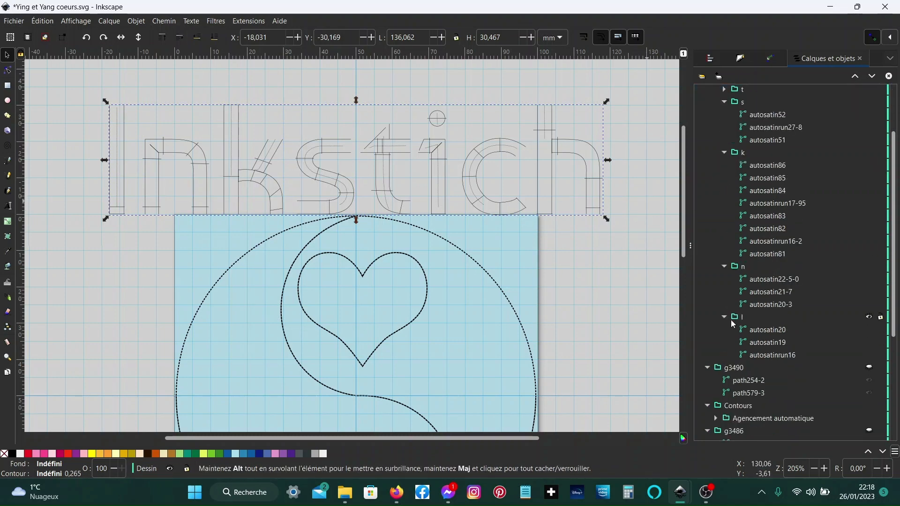
pyautogui.click(736, 317)
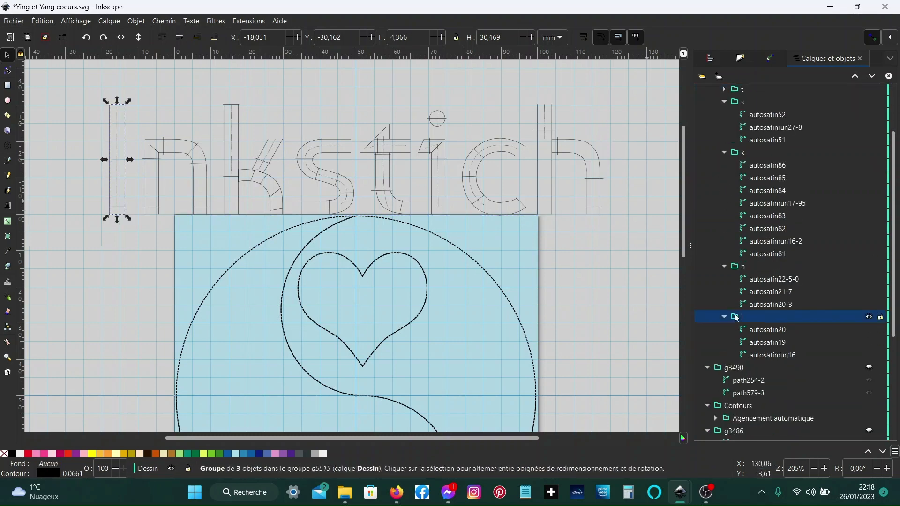
pyautogui.keyDown('shift'); pyautogui.click(743, 153); pyautogui.keyUp('shift')
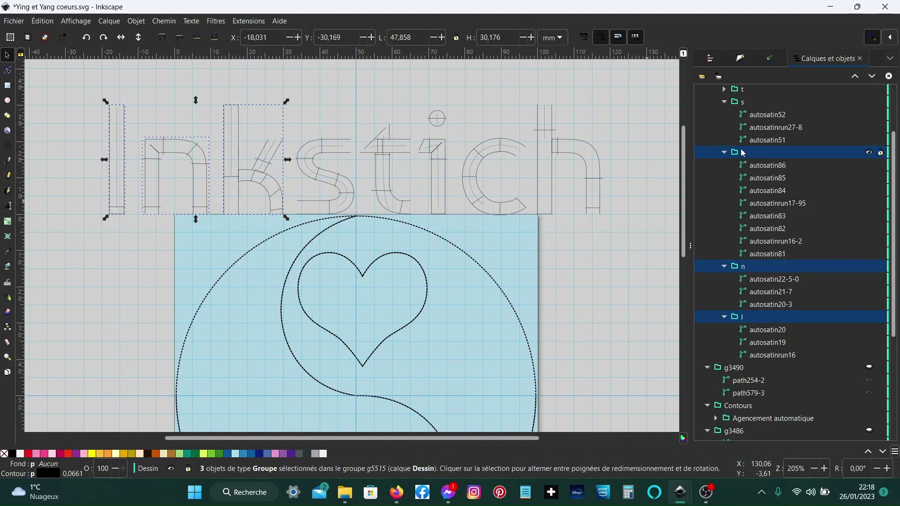
pyautogui.keyDown('shift'); pyautogui.click(743, 104); pyautogui.keyUp('shift')
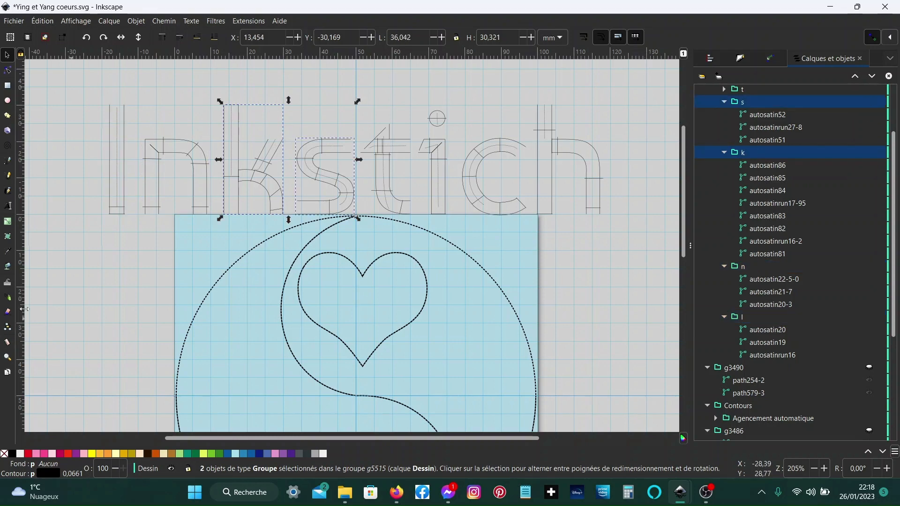
pyautogui.click(736, 318)
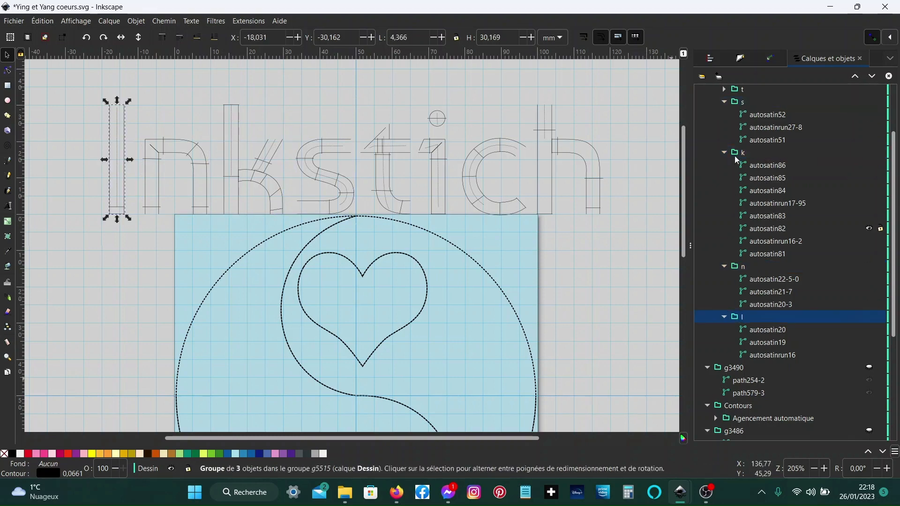
pyautogui.keyDown('shift'); pyautogui.click(741, 104); pyautogui.keyUp('shift')
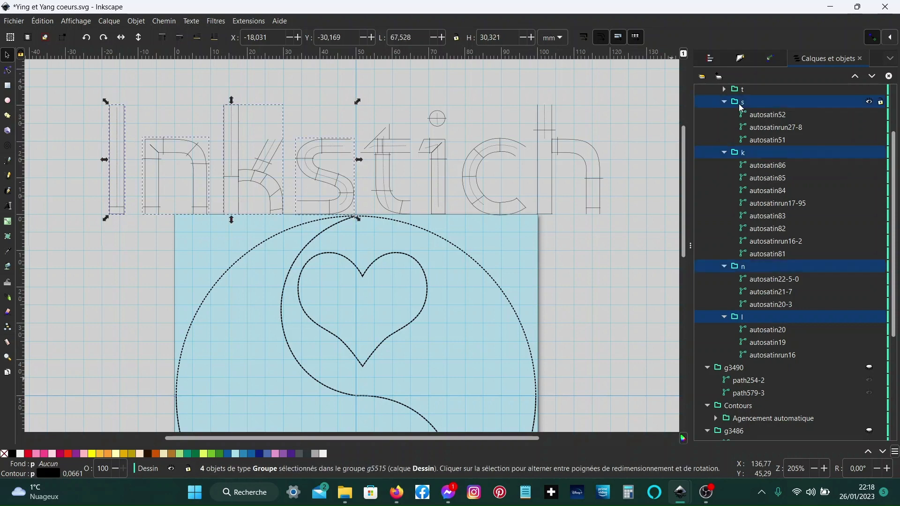
pyautogui.click(117, 211)
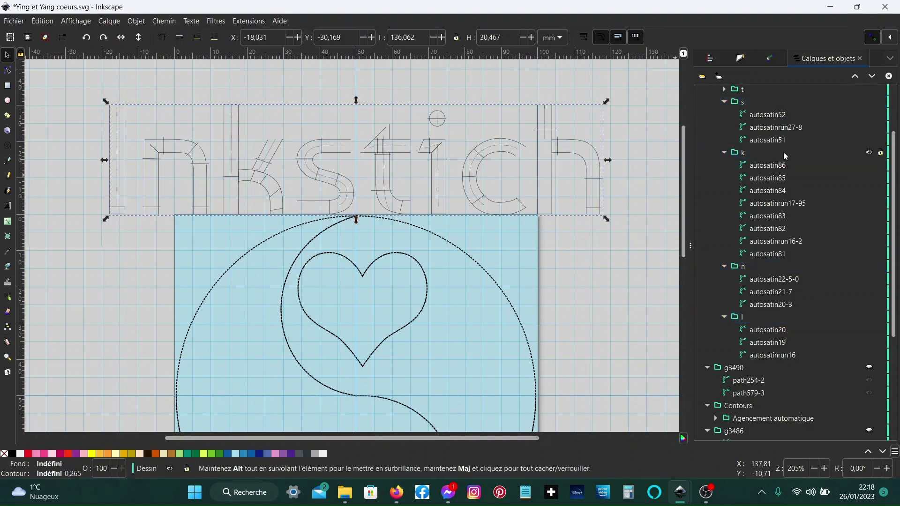
pyautogui.click(728, 106)
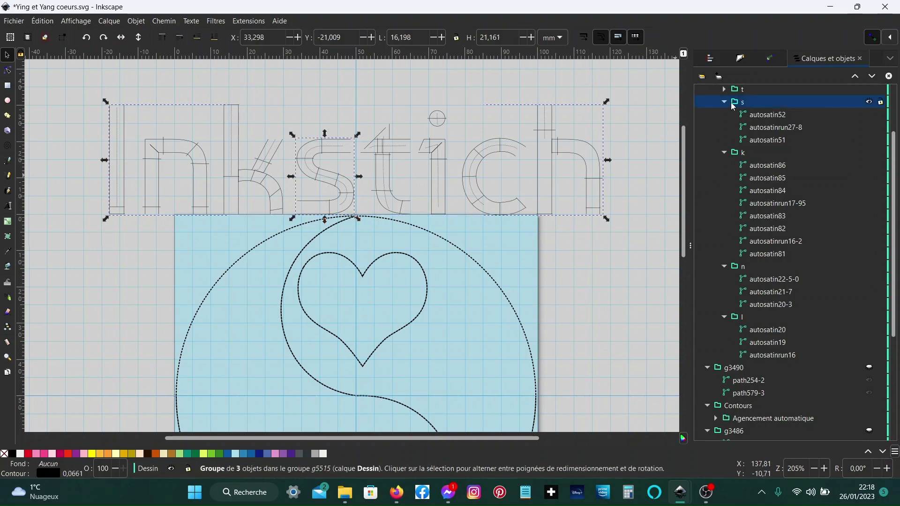
pyautogui.keyDown('shift'); pyautogui.click(739, 318); pyautogui.keyUp('shift')
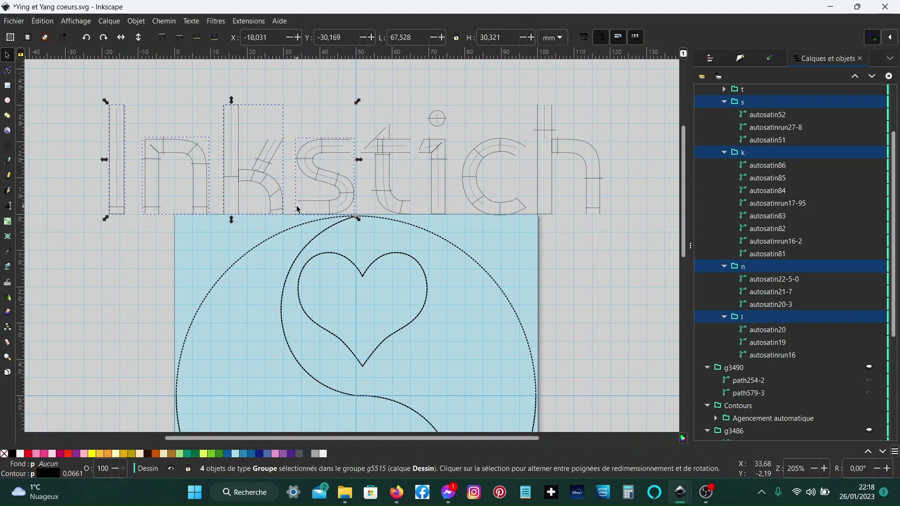
pyautogui.scroll(3, 298, 209)
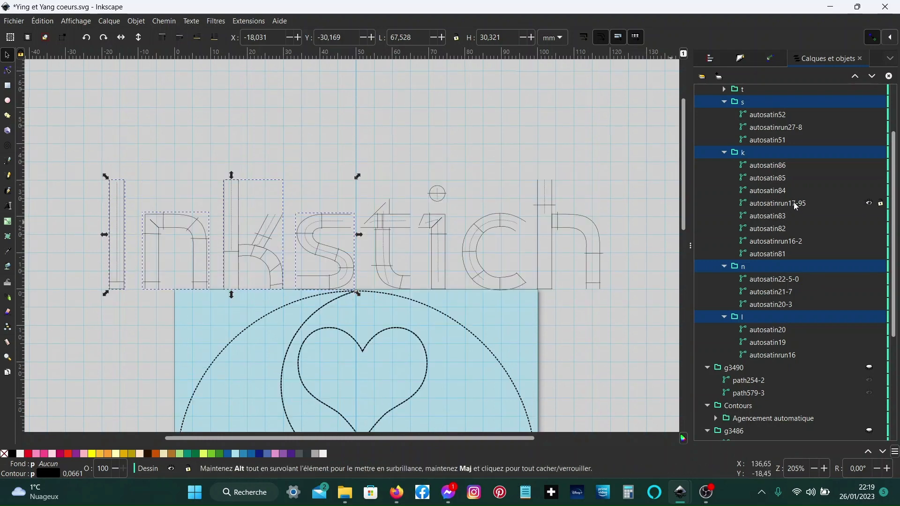
pyautogui.hotkey('ctrl', 'g')
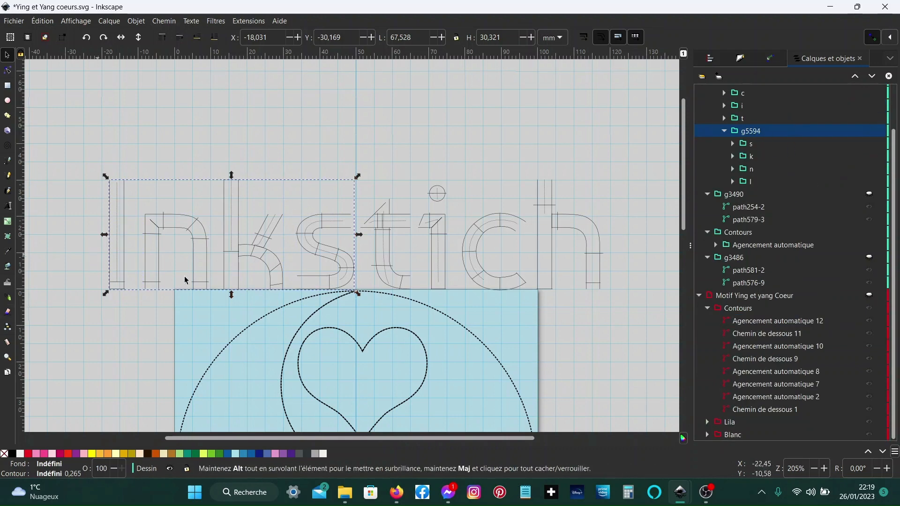
# - Select the new letter group and rotate it slightly, about -2.6 degrees
pyautogui.click(145, 273)
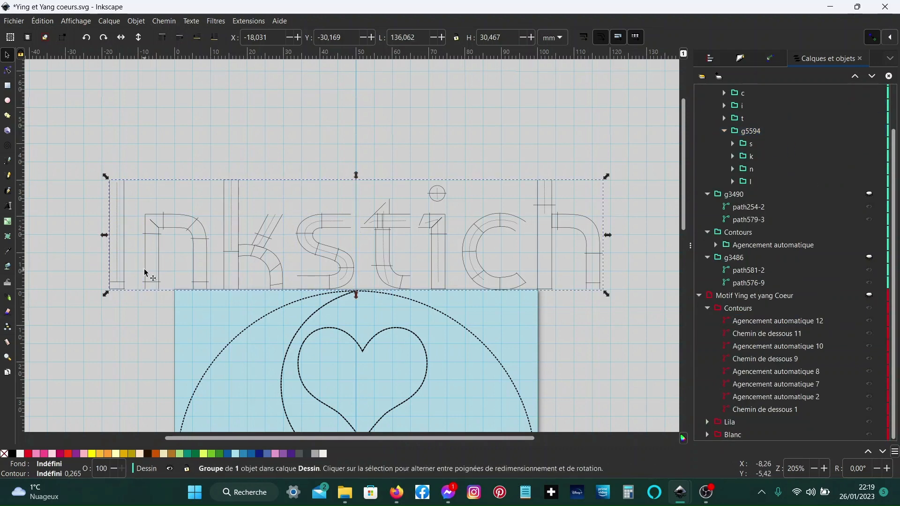
pyautogui.click(750, 132)
pyautogui.click(750, 133)
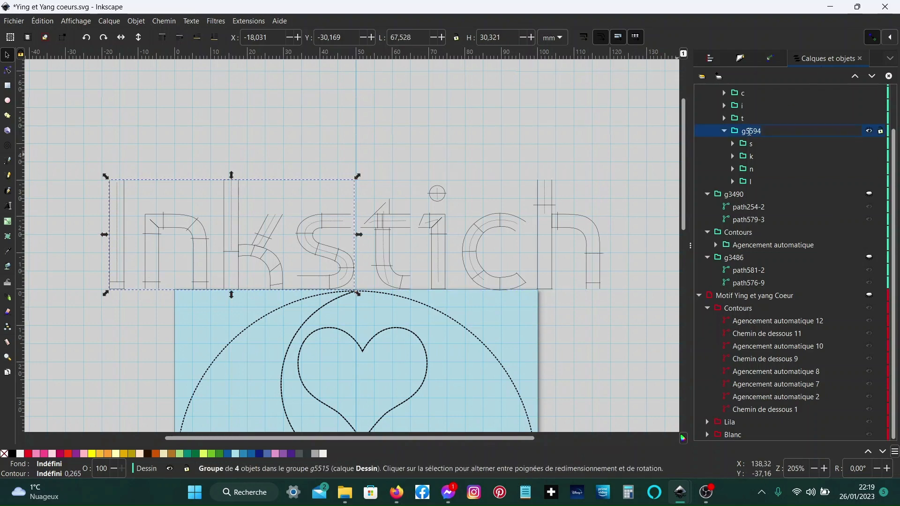
pyautogui.click(732, 156)
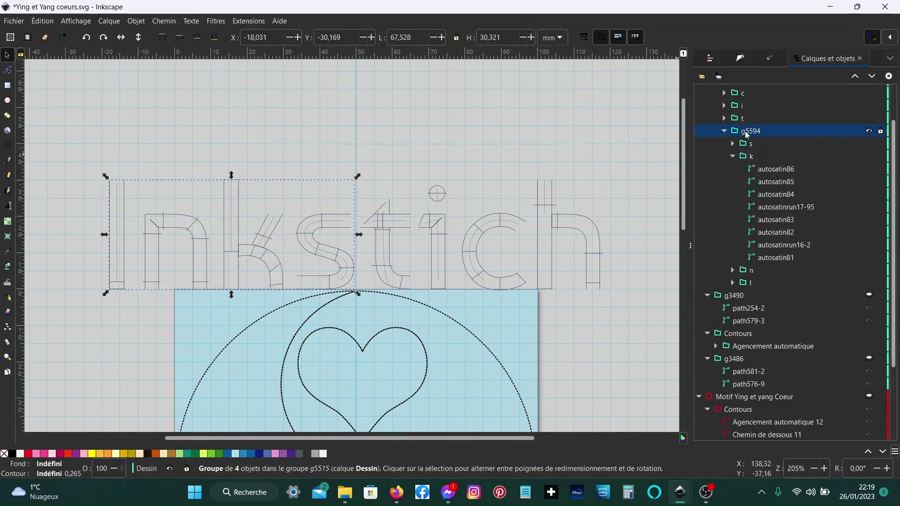
pyautogui.click(124, 285)
pyautogui.click(124, 285)
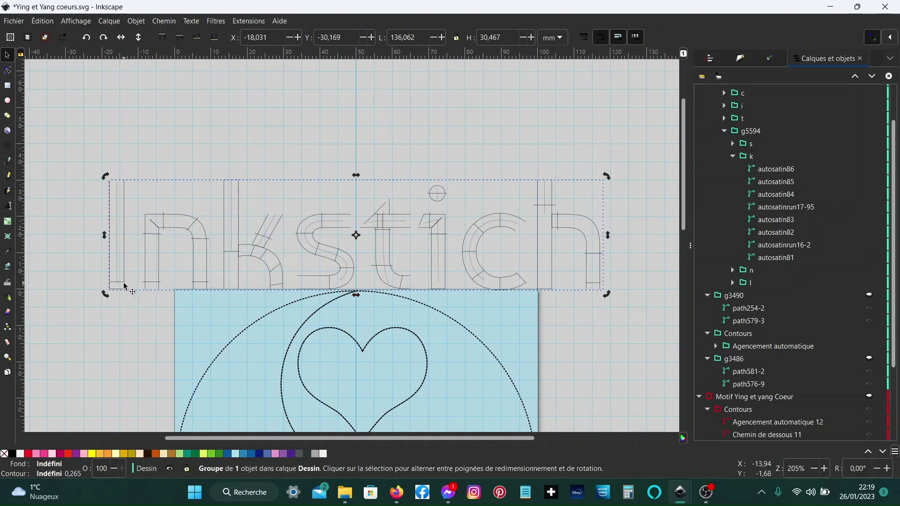
pyautogui.click(754, 131)
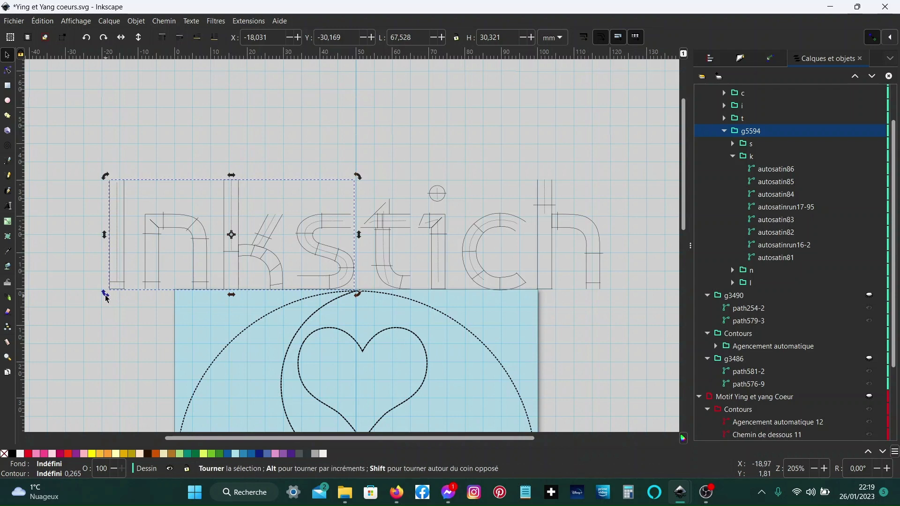
pyautogui.moveTo(107, 300); pyautogui.dragTo(110, 309)
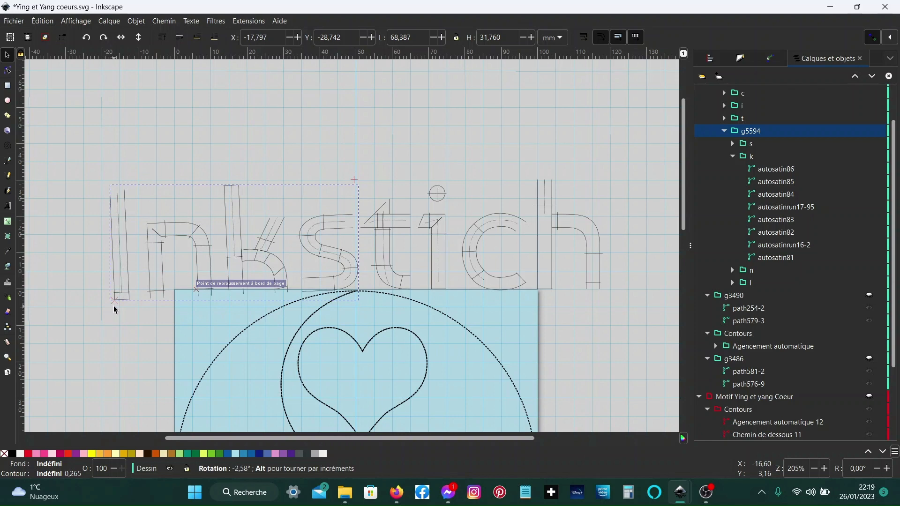
pyautogui.moveTo(118, 311); pyautogui.dragTo(117, 309)
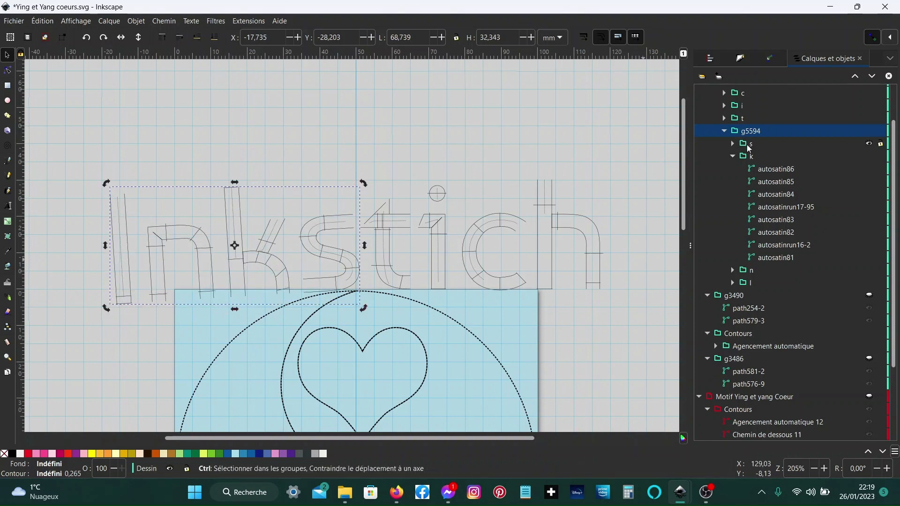
# - Select the k, n and l letter groups and shift them vertically to a Y of about -27 mm
pyautogui.click(750, 156)
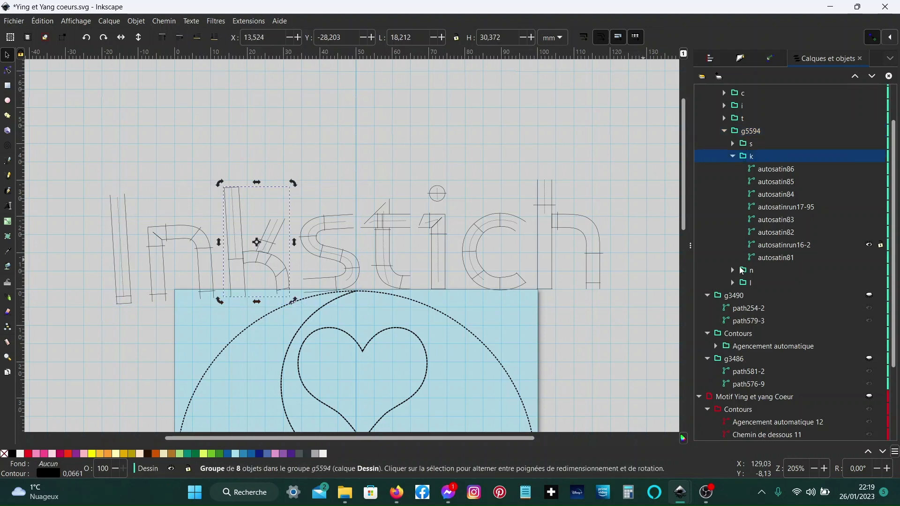
pyautogui.keyDown('shift'); pyautogui.click(739, 282); pyautogui.keyUp('shift')
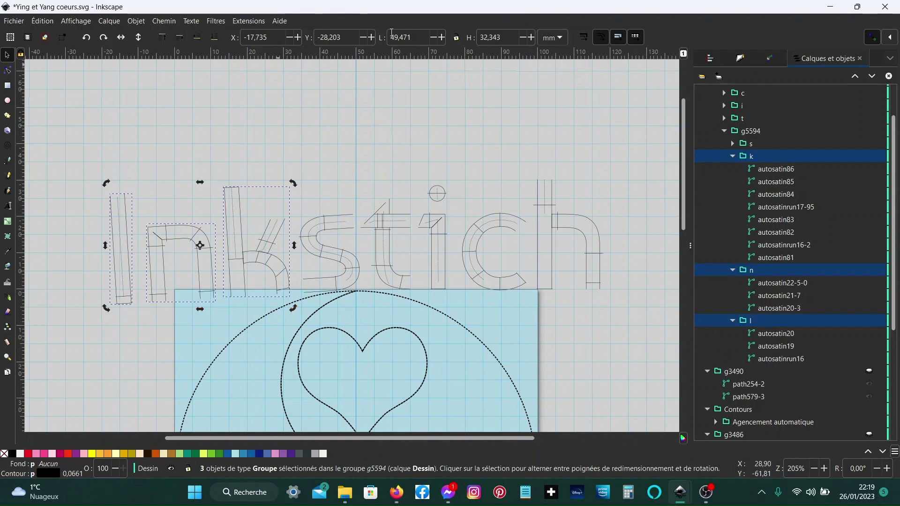
pyautogui.scroll(14, 346, 37)
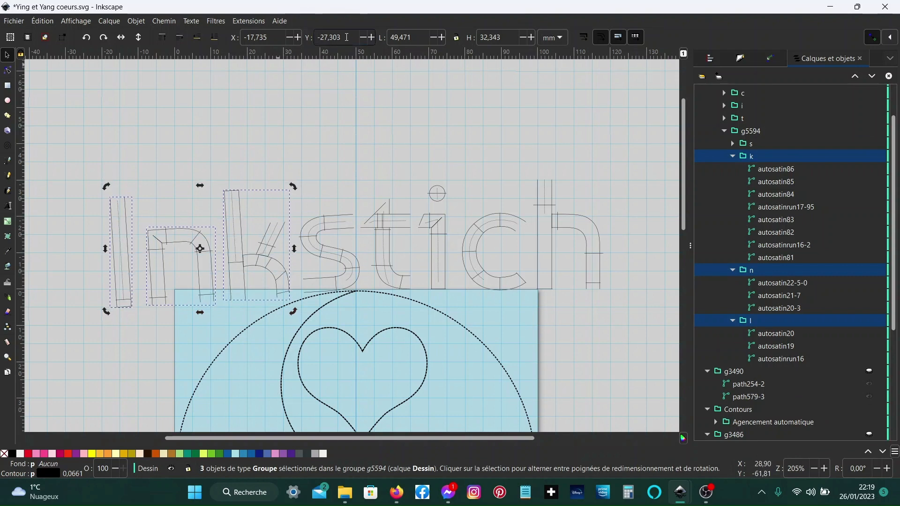
pyautogui.scroll(10, 347, 37)
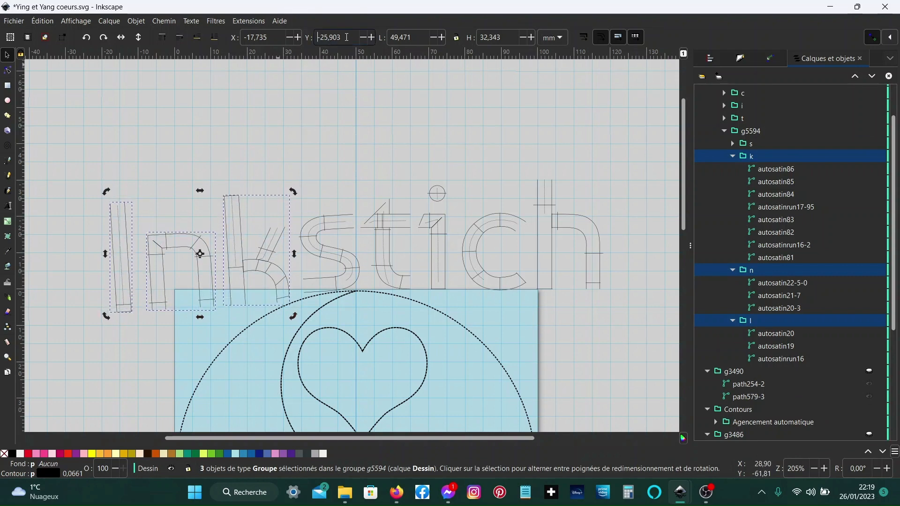
pyautogui.scroll(-9, 346, 37)
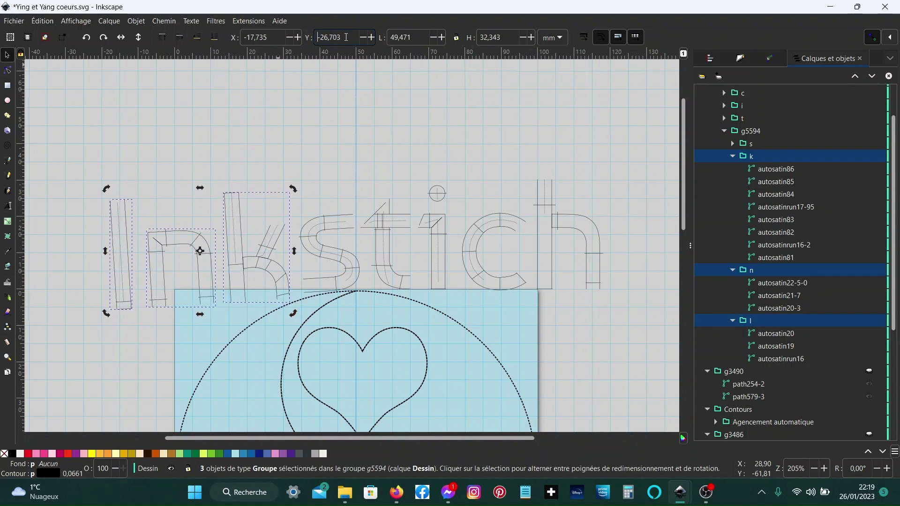
pyautogui.scroll(-3, 346, 37)
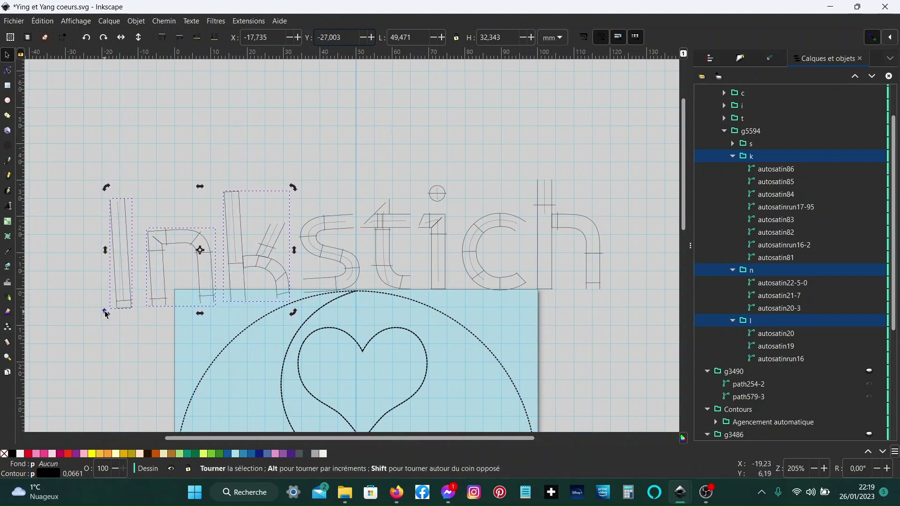
# - Rotate the k, n and l letter groups further, nudging their vertical position, so they tilt down toward the circle
pyautogui.moveTo(105, 312); pyautogui.dragTo(106, 319)
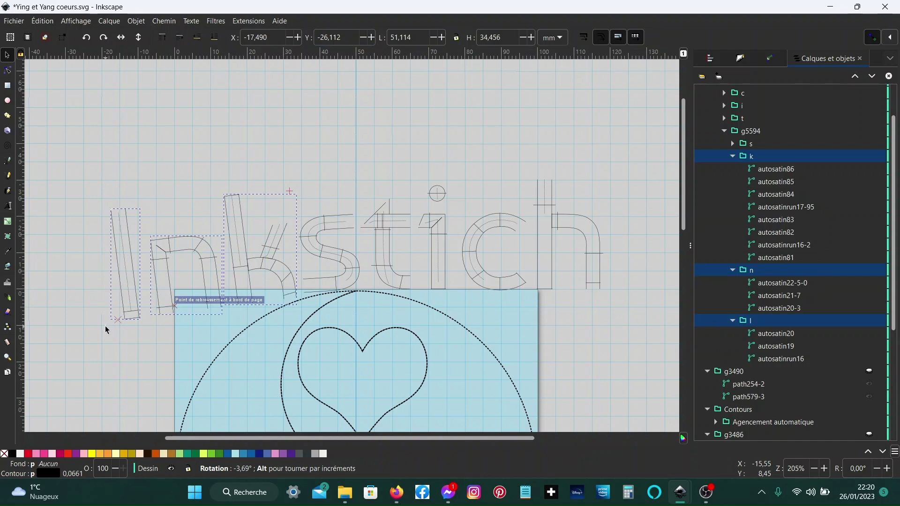
pyautogui.moveTo(106, 330); pyautogui.dragTo(105, 328)
pyautogui.scroll(-13, 265, 42)
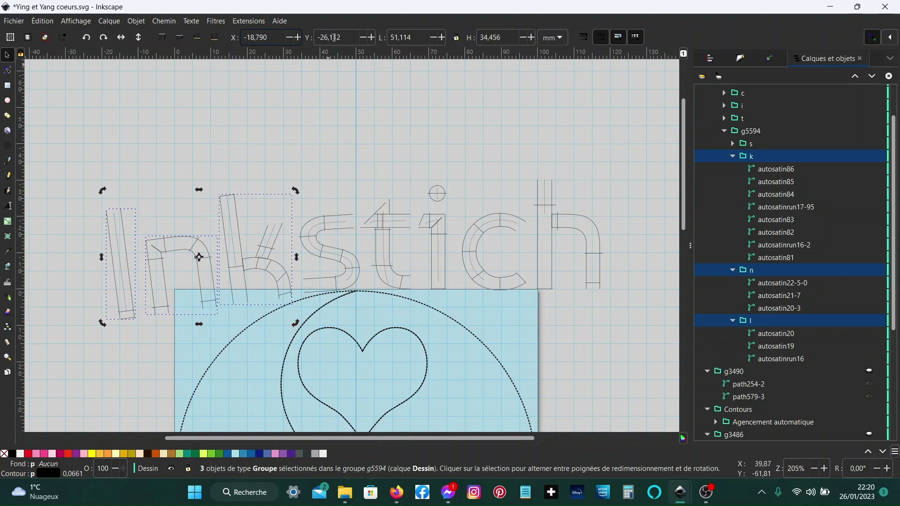
pyautogui.scroll(10, 337, 35)
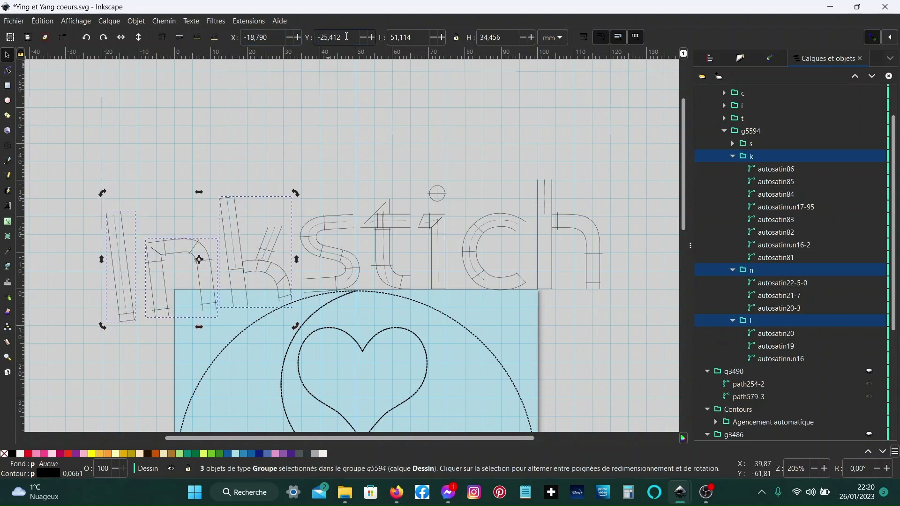
pyautogui.scroll(1, 346, 37)
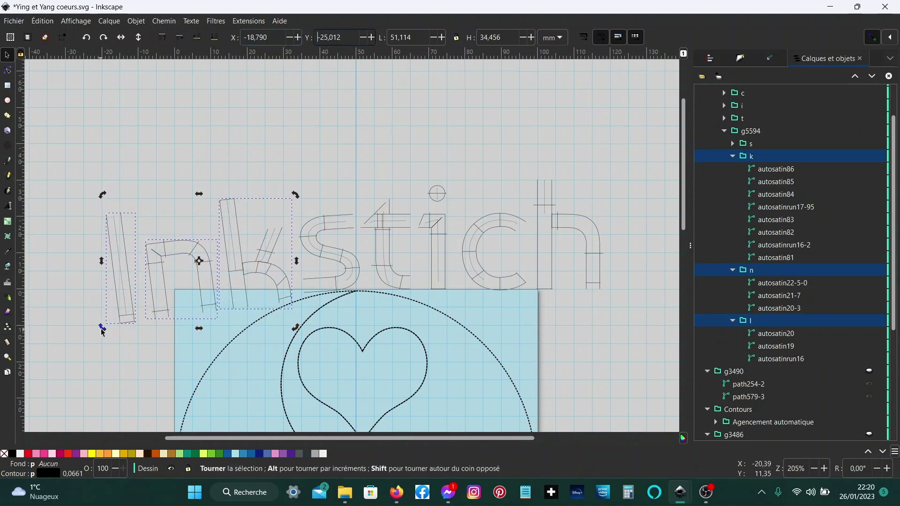
pyautogui.moveTo(104, 331); pyautogui.dragTo(167, 347)
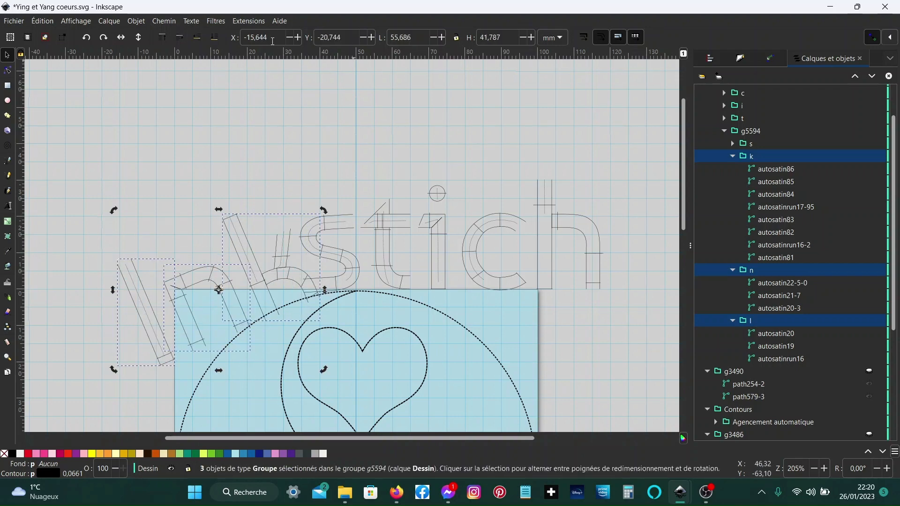
# - Move the selected k, n and l letter groups left to an X of about -22.8 mm and a Y of about -20.2 mm
pyautogui.scroll(-20, 272, 42)
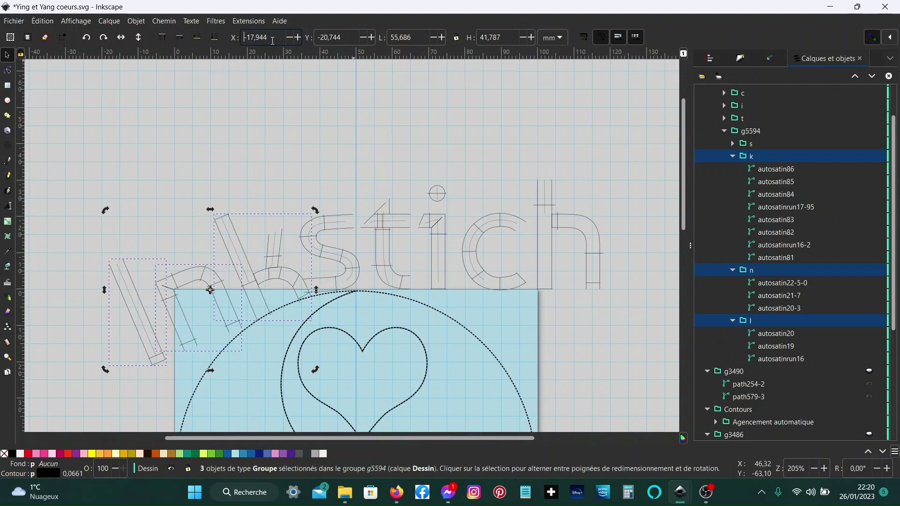
pyautogui.scroll(-20, 272, 41)
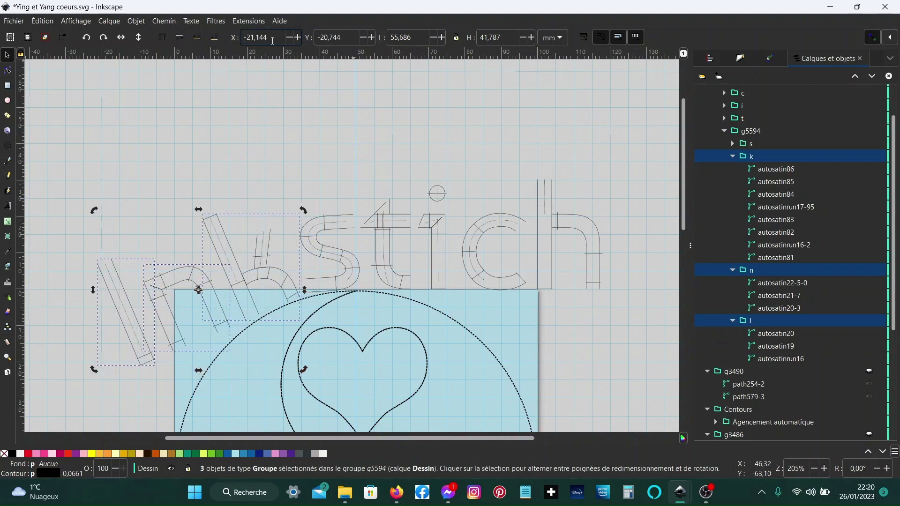
pyautogui.scroll(-19, 272, 41)
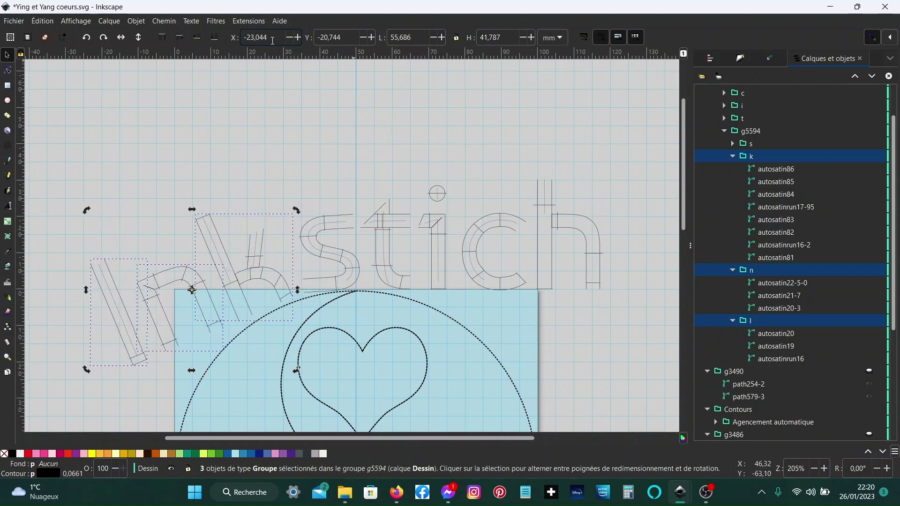
pyautogui.scroll(2, 272, 41)
pyautogui.scroll(5, 348, 37)
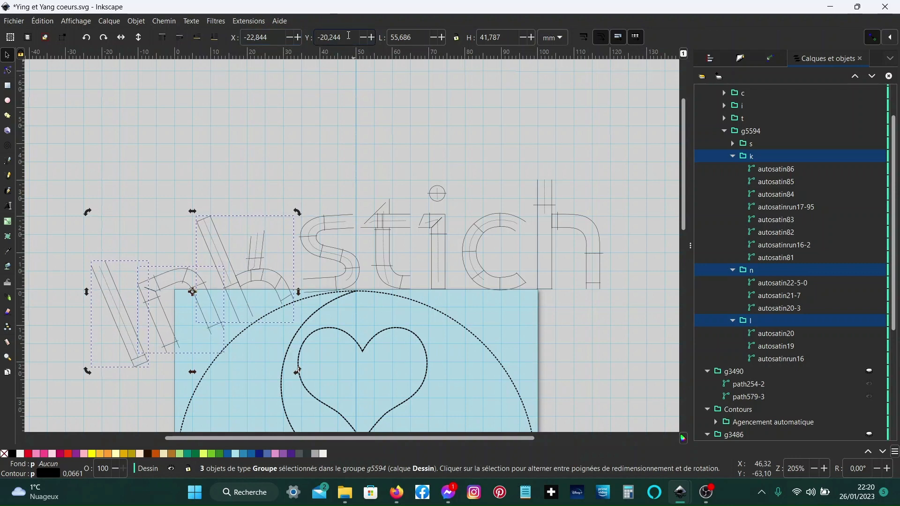
# - Remove the k group from the selection and lower the n and l letter groups to a Y of about -3.6 mm
pyautogui.keyDown('ctrl'); pyautogui.click(759, 159); pyautogui.keyUp('ctrl')
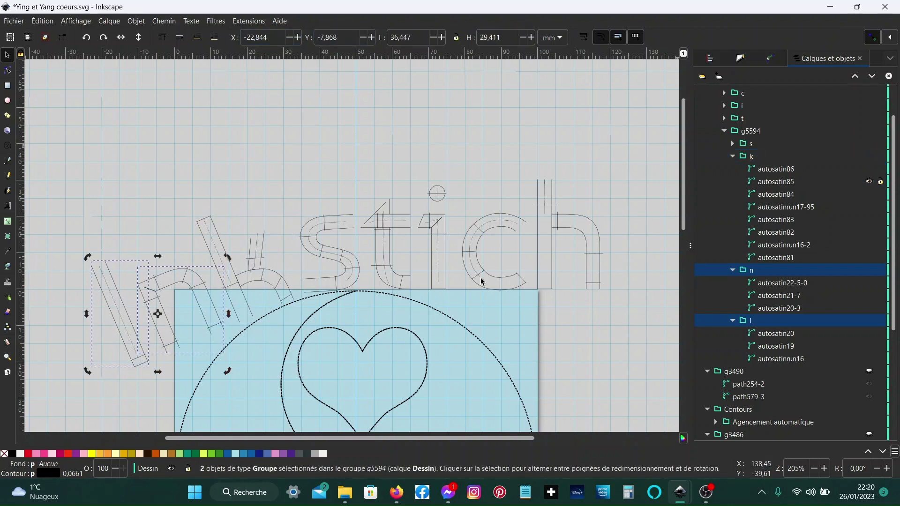
pyautogui.scroll(17, 340, 42)
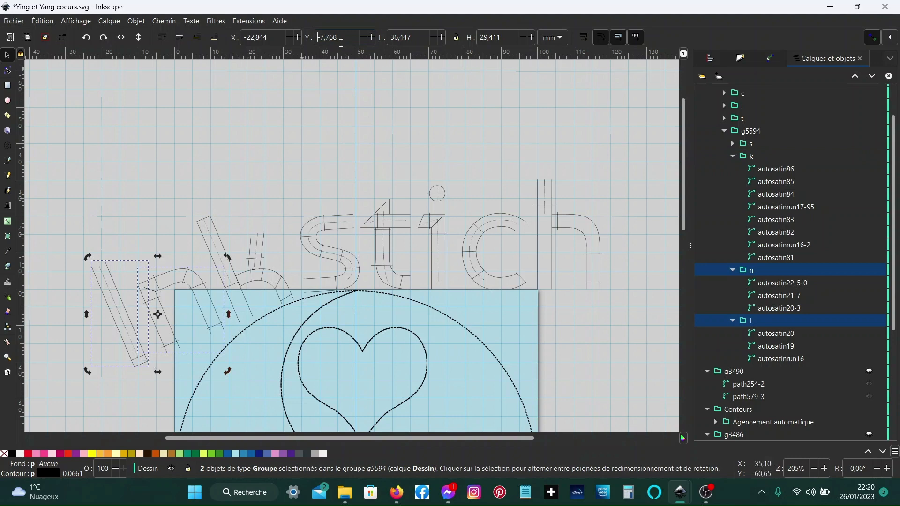
pyautogui.scroll(20, 341, 42)
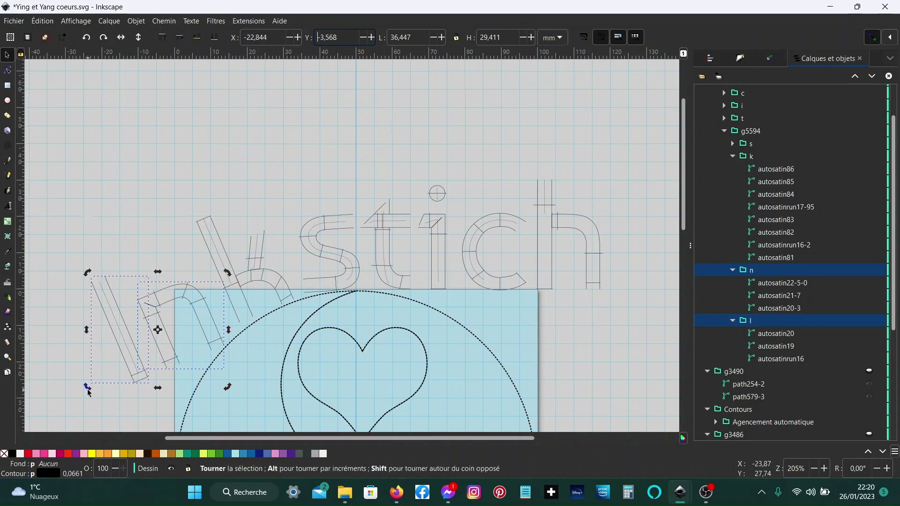
# - Rotate the n and l letter groups down along the circle and place them at X about -25.2 mm, Y about 1.4 mm
pyautogui.moveTo(89, 390); pyautogui.dragTo(166, 405)
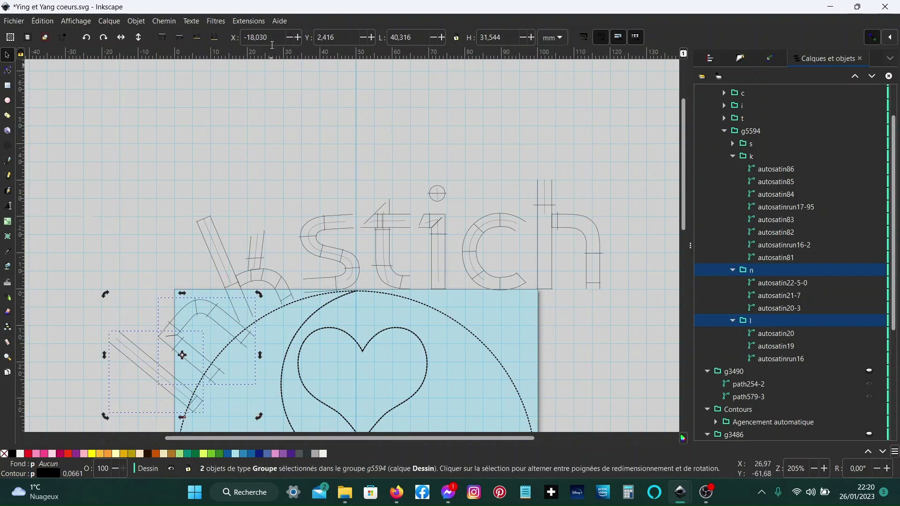
pyautogui.scroll(-20, 274, 38)
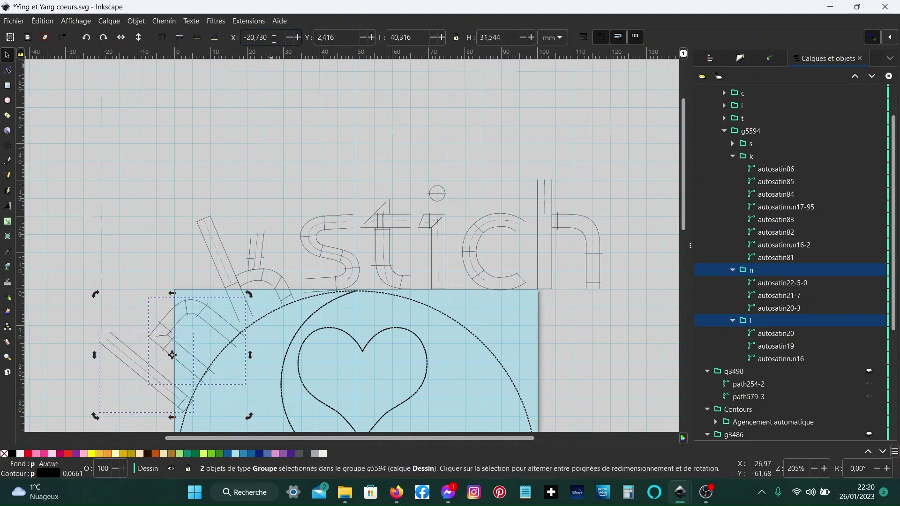
pyautogui.scroll(-20, 275, 38)
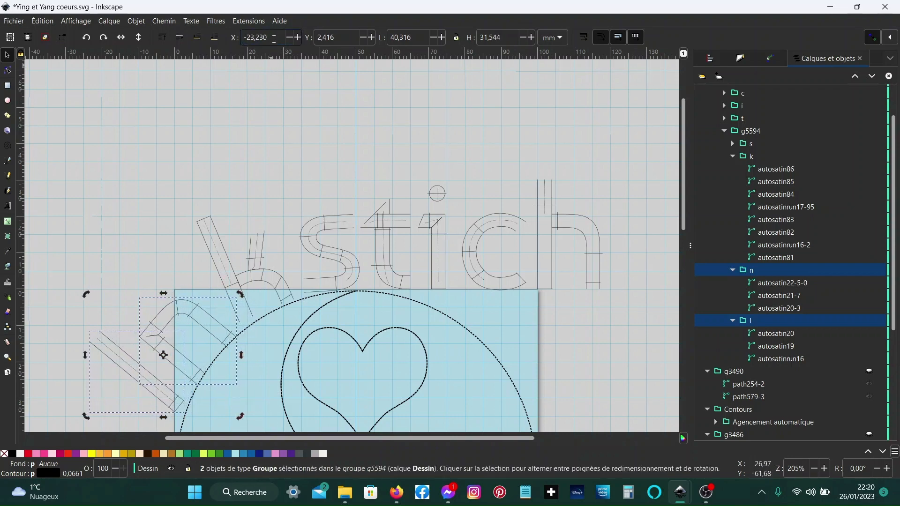
pyautogui.scroll(-14, 274, 39)
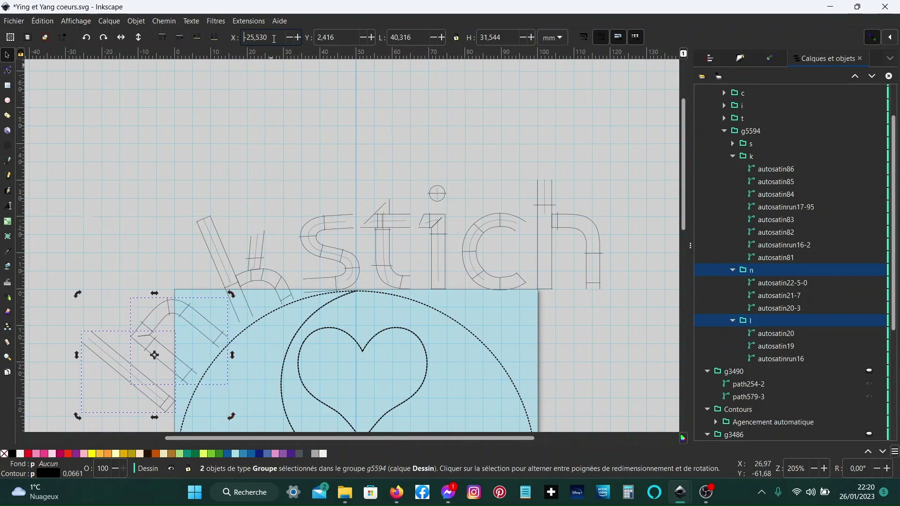
pyautogui.scroll(2, 274, 38)
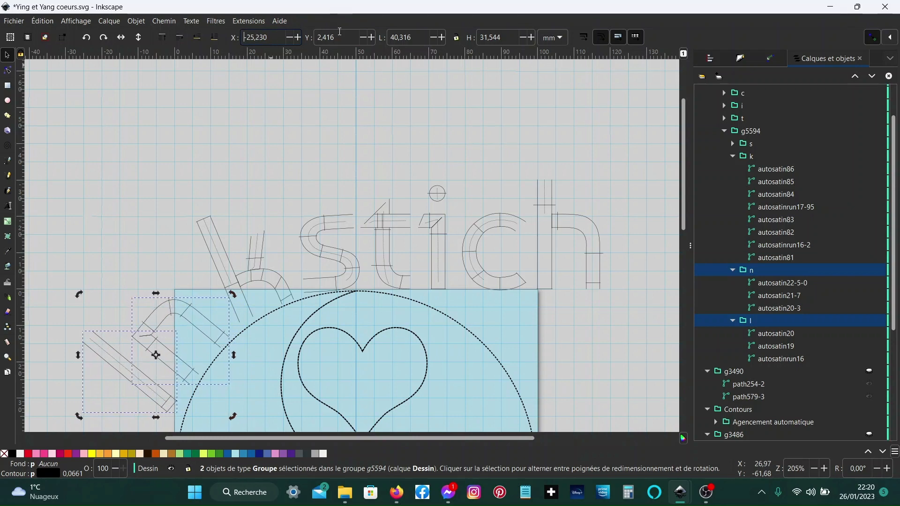
pyautogui.scroll(-1, 341, 37)
pyautogui.scroll(-9, 341, 38)
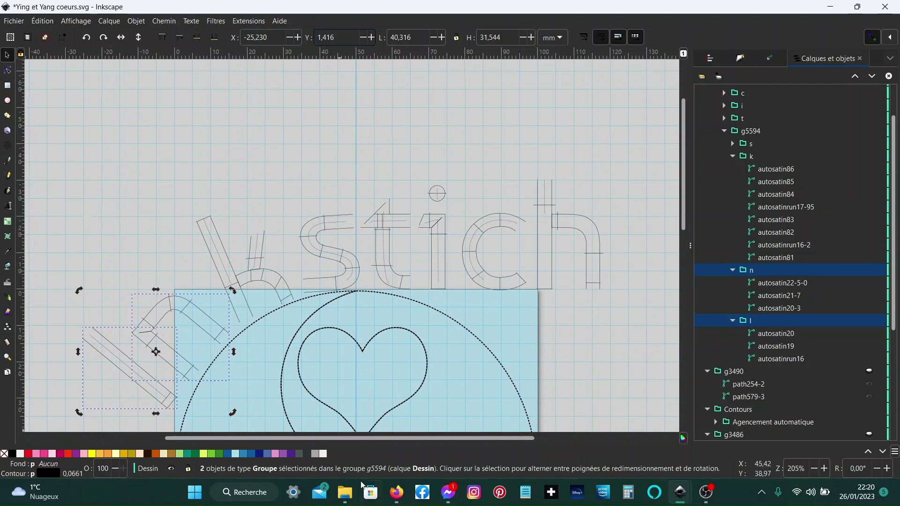
# - Switch to the Jitsi meeting in Firefox and stop sharing the screen
pyautogui.moveTo(394, 494)
pyautogui.click(385, 467)
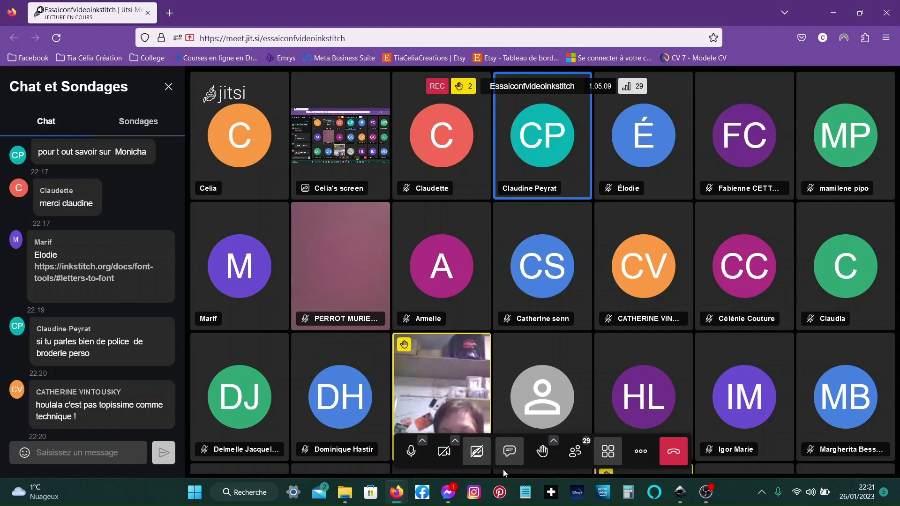
pyautogui.click(480, 459)
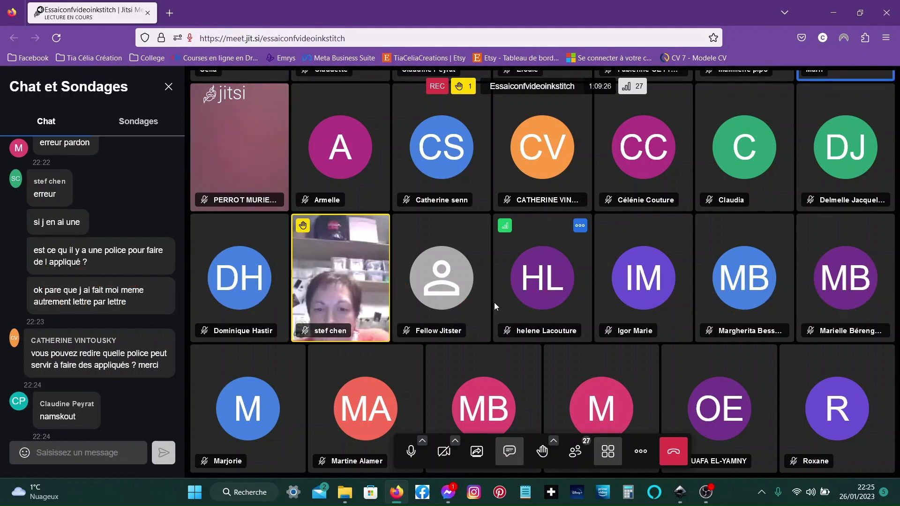
# - Mute the microphone in the meeting
pyautogui.press('m')
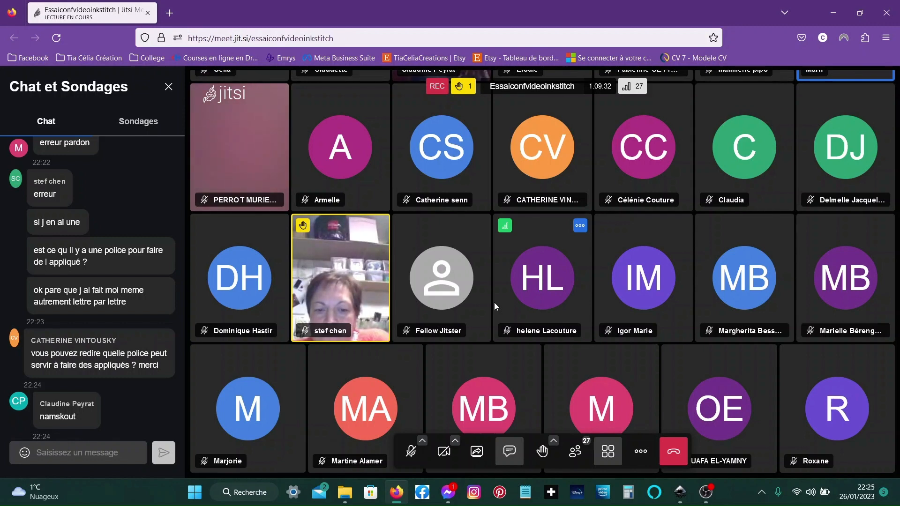
pyautogui.scroll(2, 494, 156)
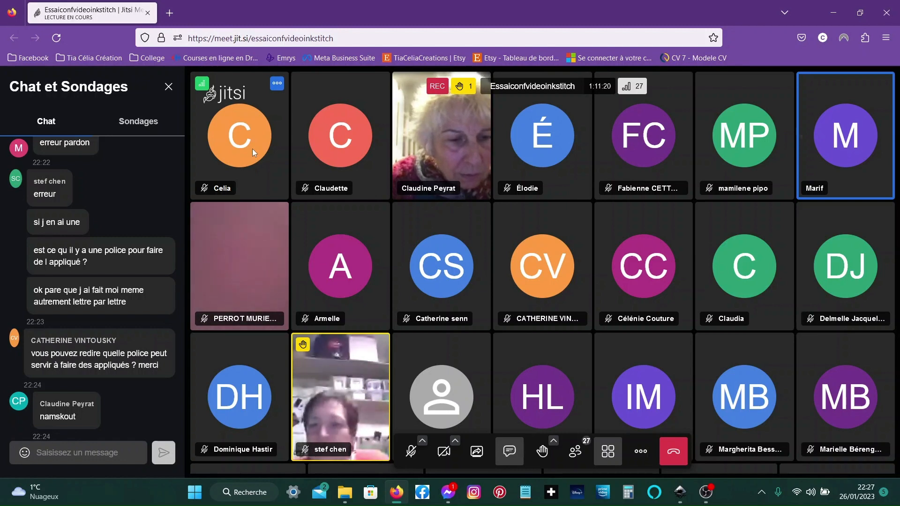
# - Open the videoconference agenda image from the Ying et Yang Coeurs folder, read it, then close the viewer and folder window
pyautogui.click(348, 493)
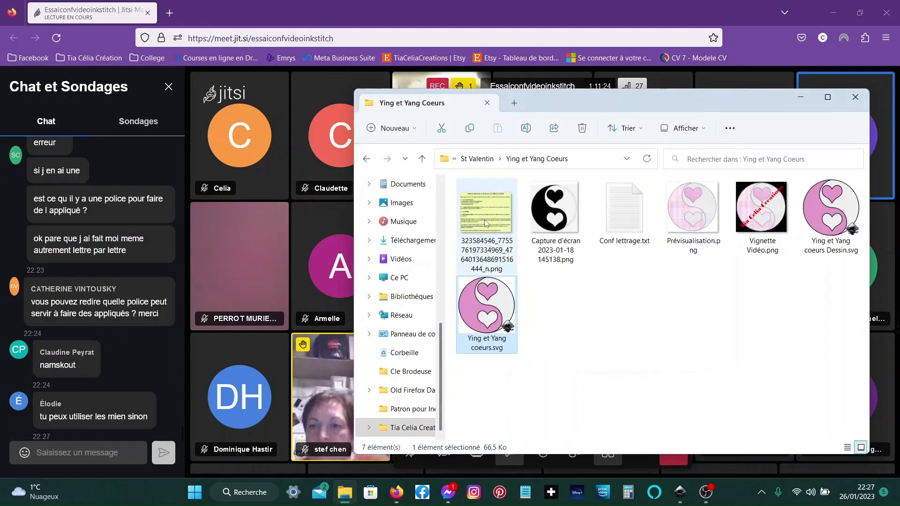
pyautogui.doubleClick(485, 220)
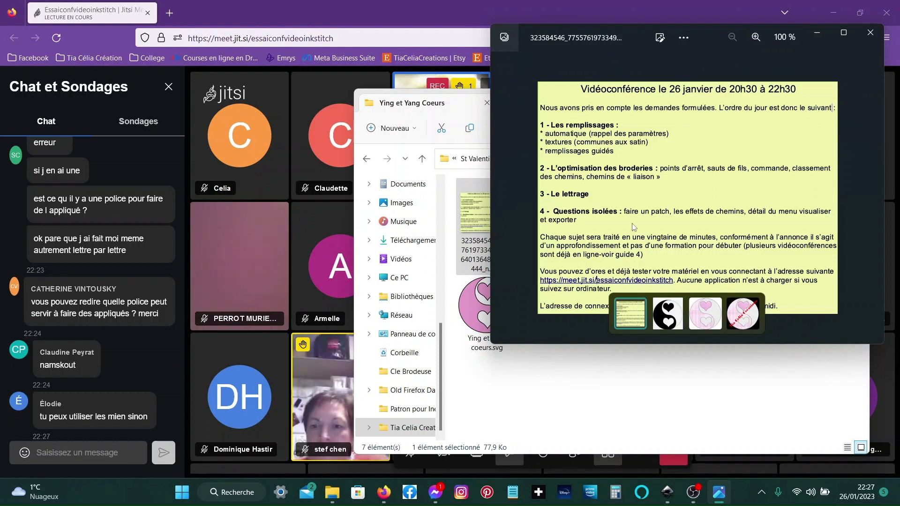
pyautogui.click(864, 37)
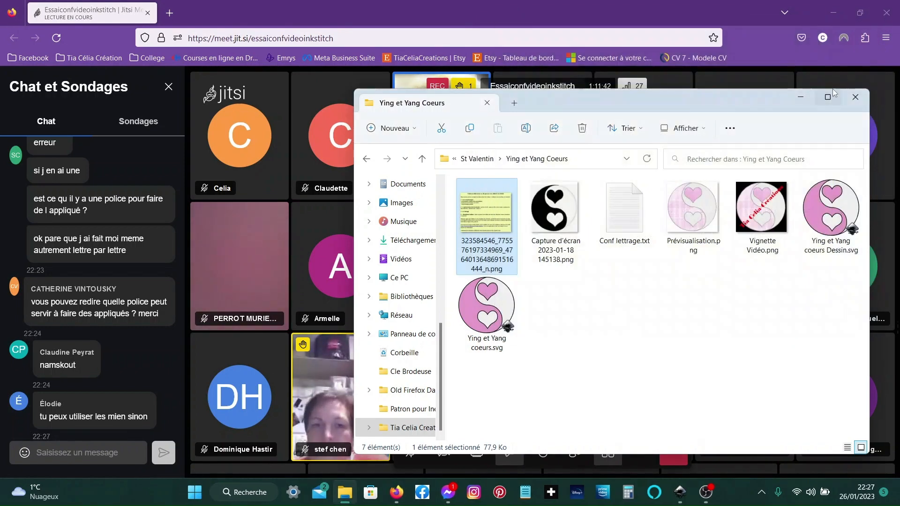
pyautogui.click(801, 97)
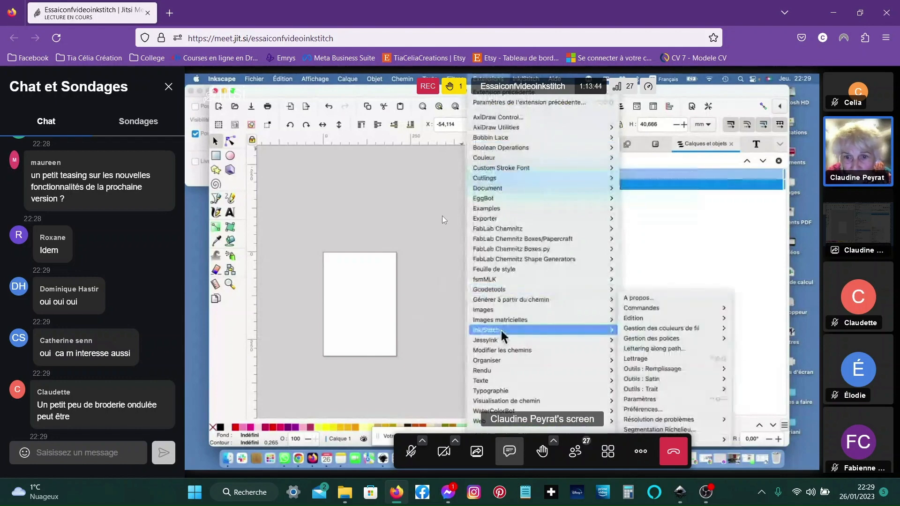
pyautogui.click(636, 357)
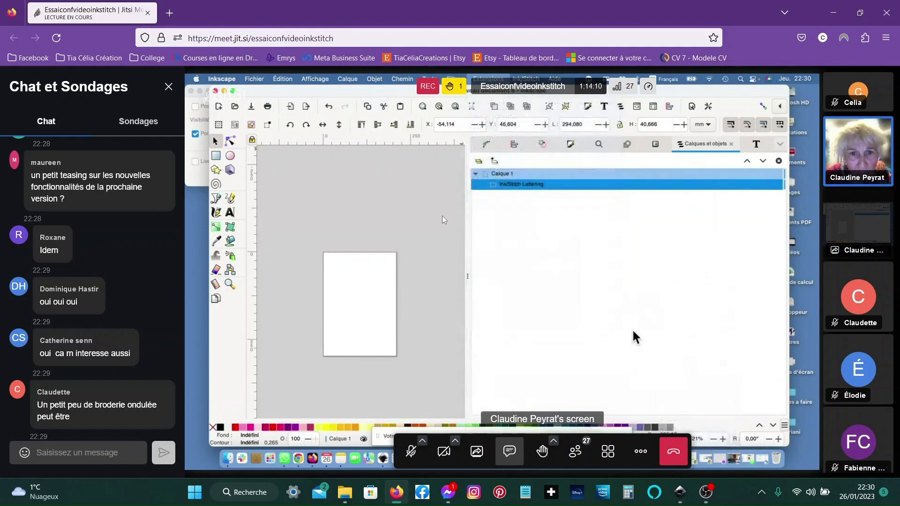
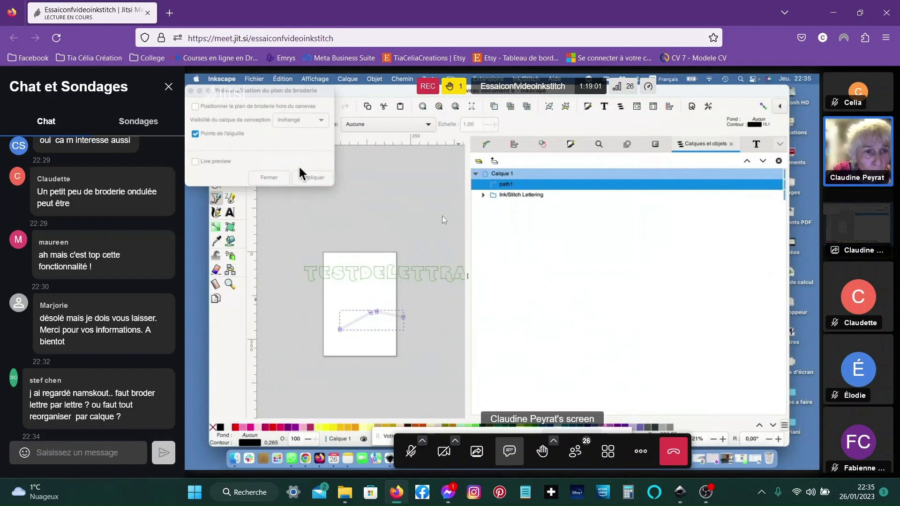
# - Post the chat message "tu réorganise par type de chemins" in the meeting
pyautogui.click(56, 457)
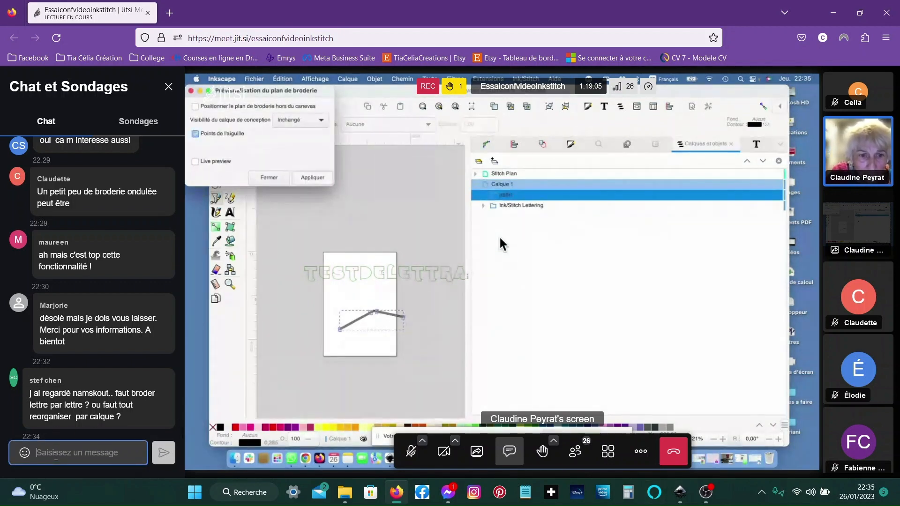
pyautogui.write('tu réorg')
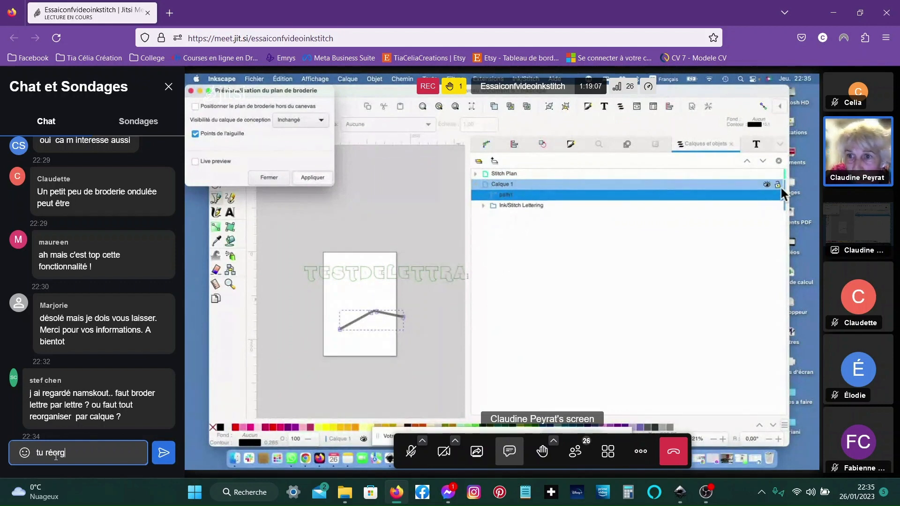
pyautogui.write('anise')
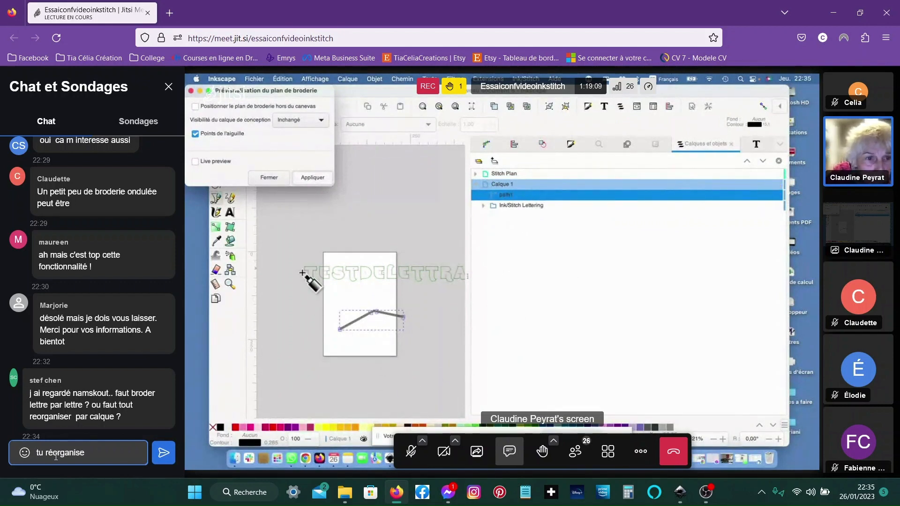
pyautogui.write(' par ty')
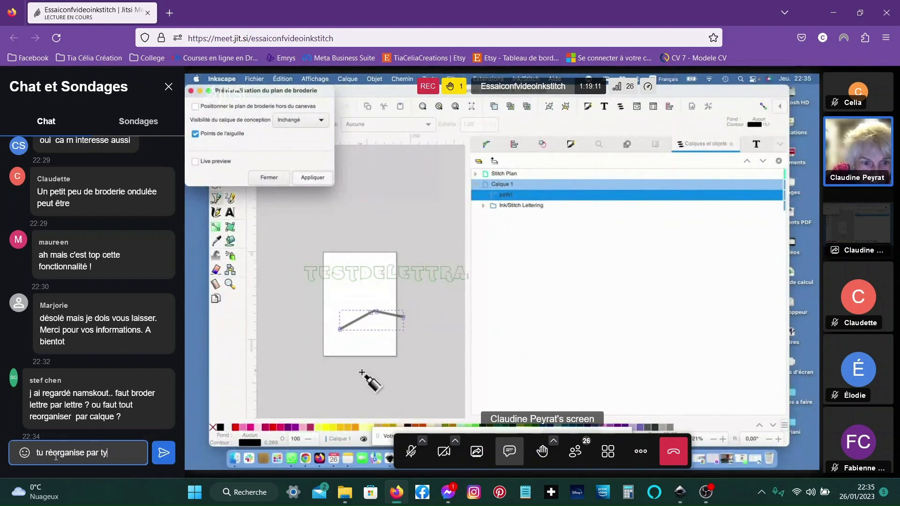
pyautogui.write('pe de chemin')
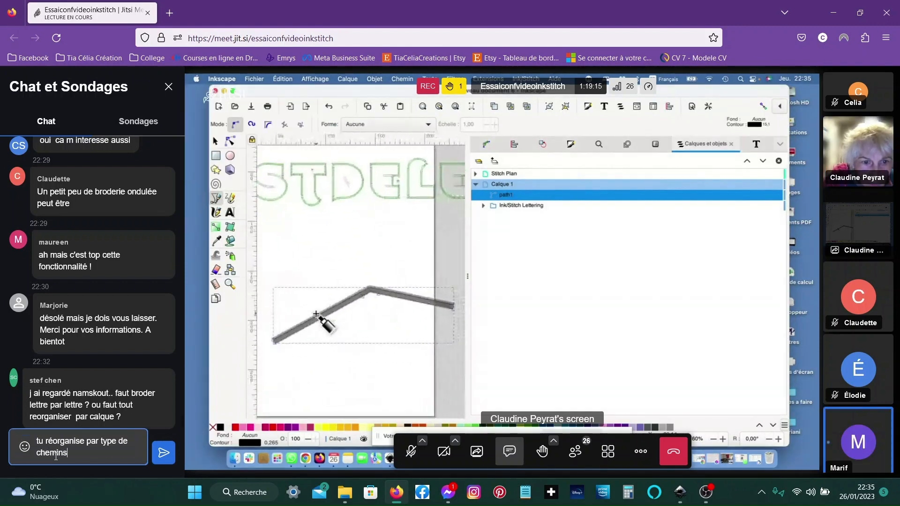
pyautogui.write('s')
pyautogui.press('Return')
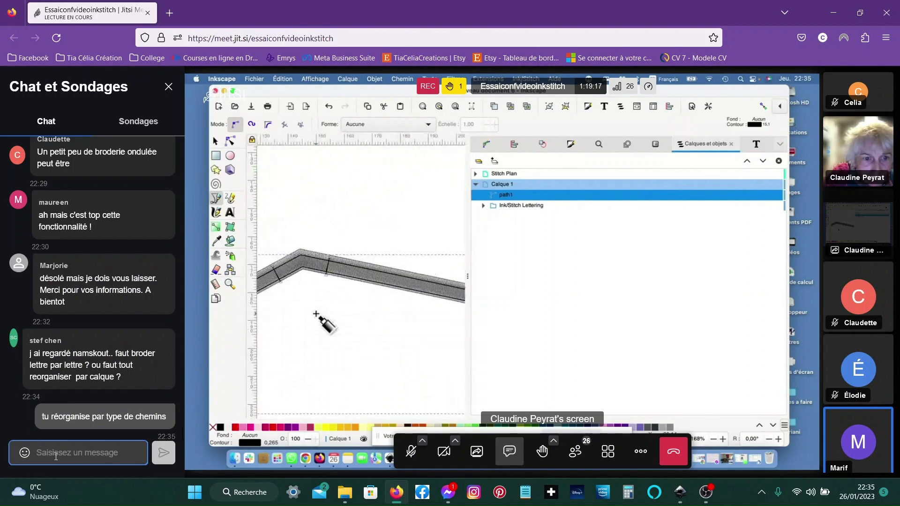
# - Post a three-line chat message: "tu groupe les points droits / puis les zig zag / puis les colonnes de finitions"
pyautogui.write('tu ')
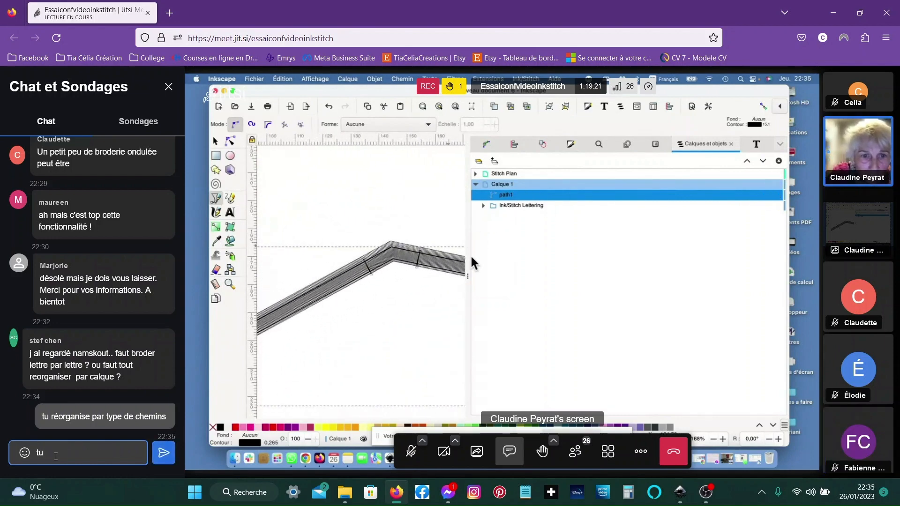
pyautogui.write('groupe')
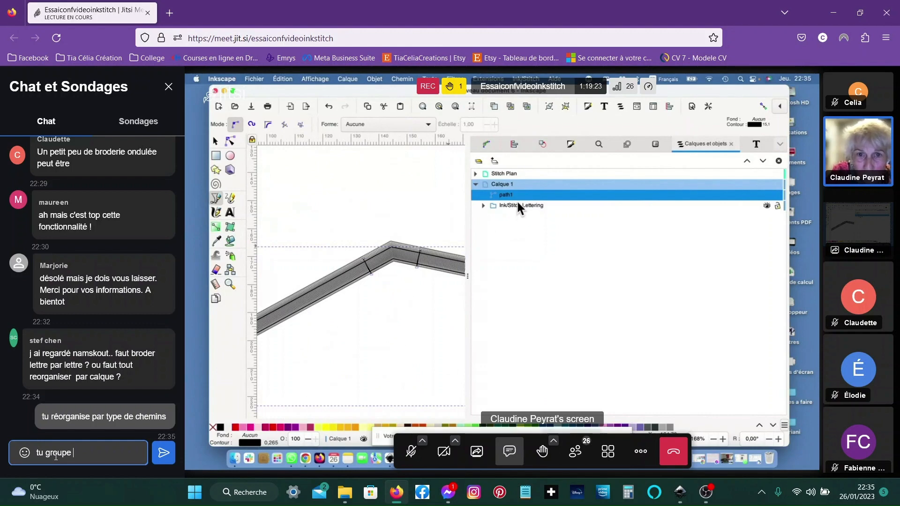
pyautogui.write(' les')
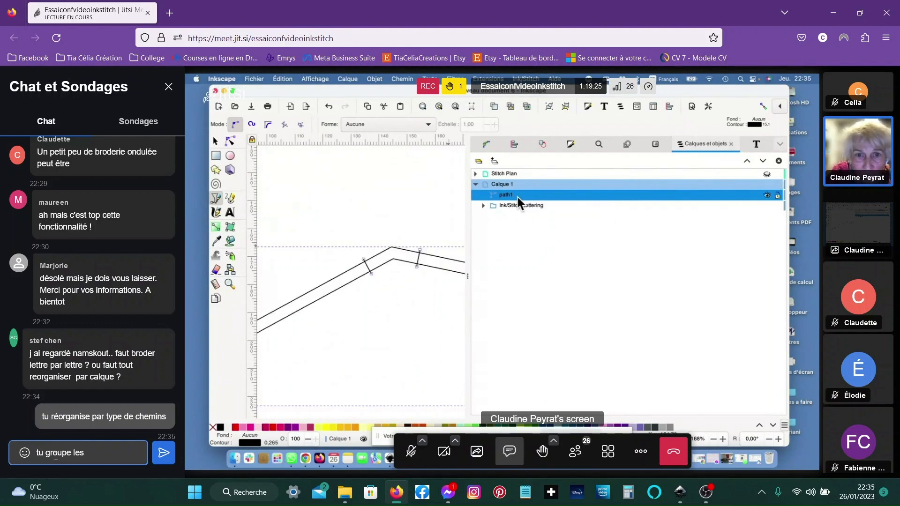
pyautogui.write(' points ')
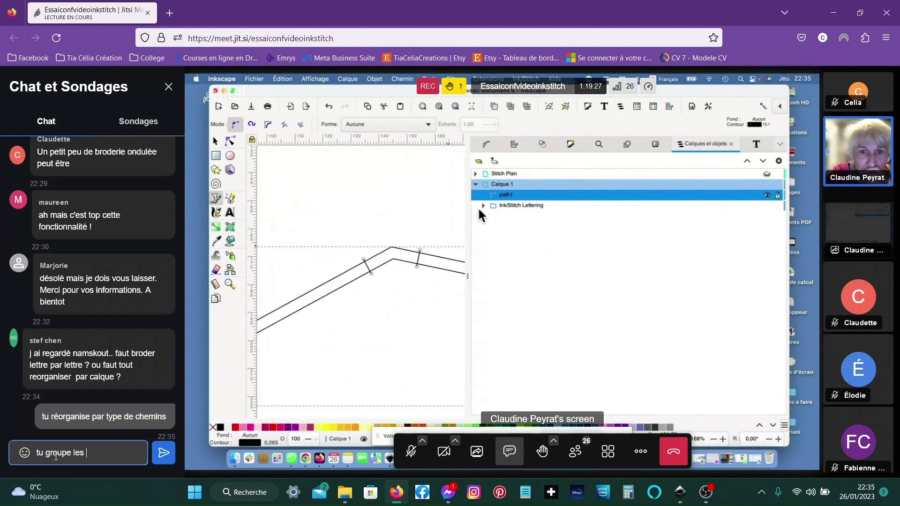
pyautogui.write('droits')
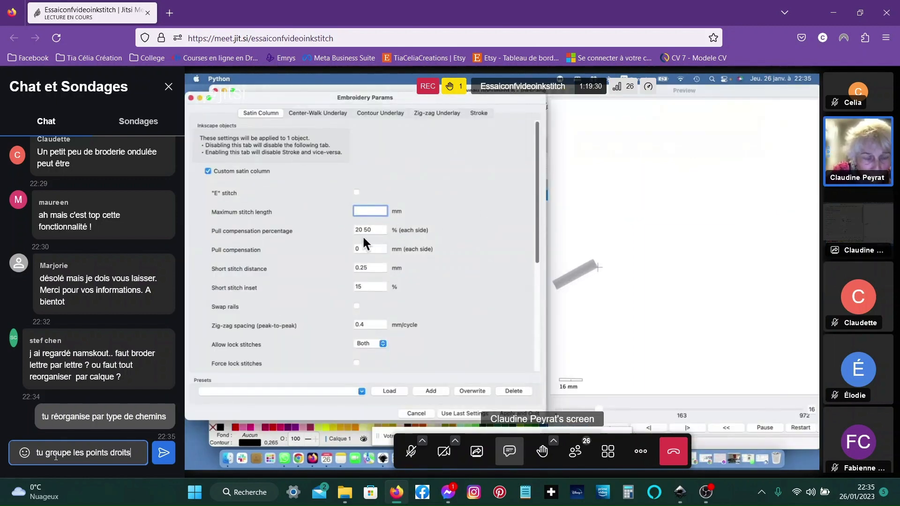
pyautogui.hotkey('shift', 'Return')
pyautogui.write('p')
pyautogui.write('uis')
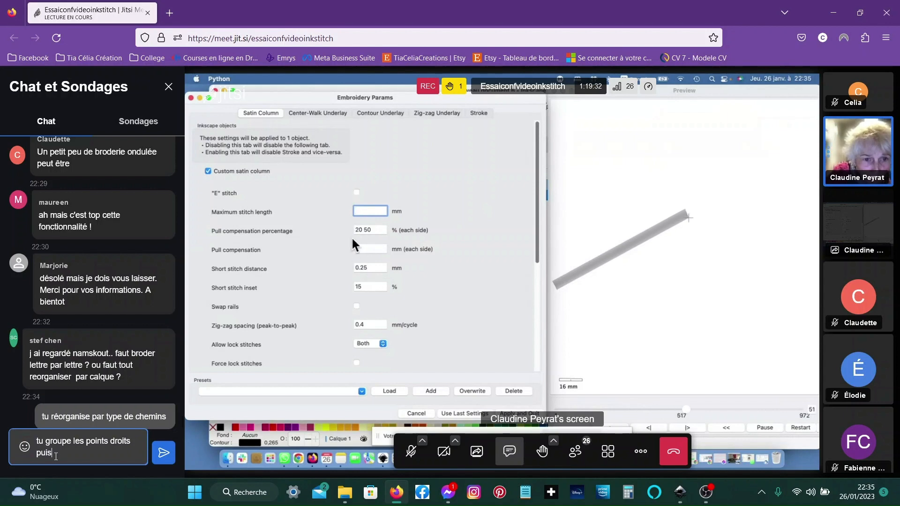
pyautogui.write(' les')
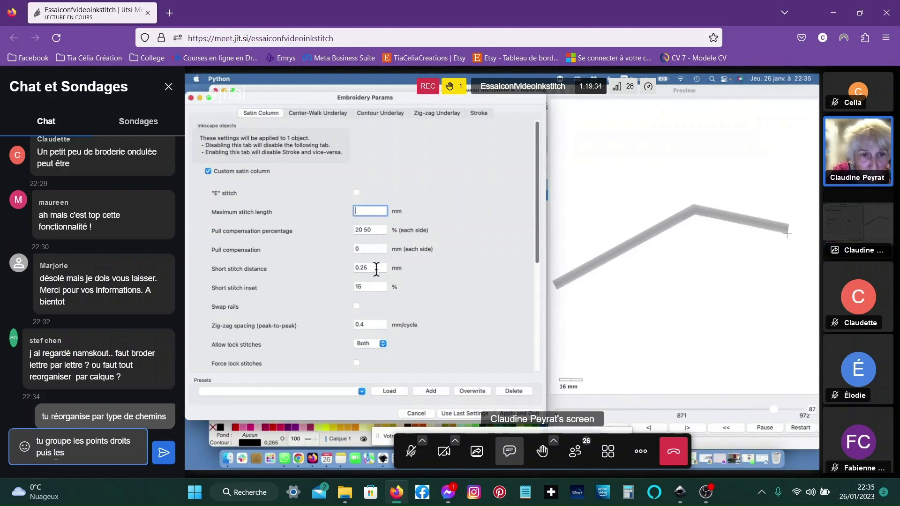
pyautogui.write(' zig z')
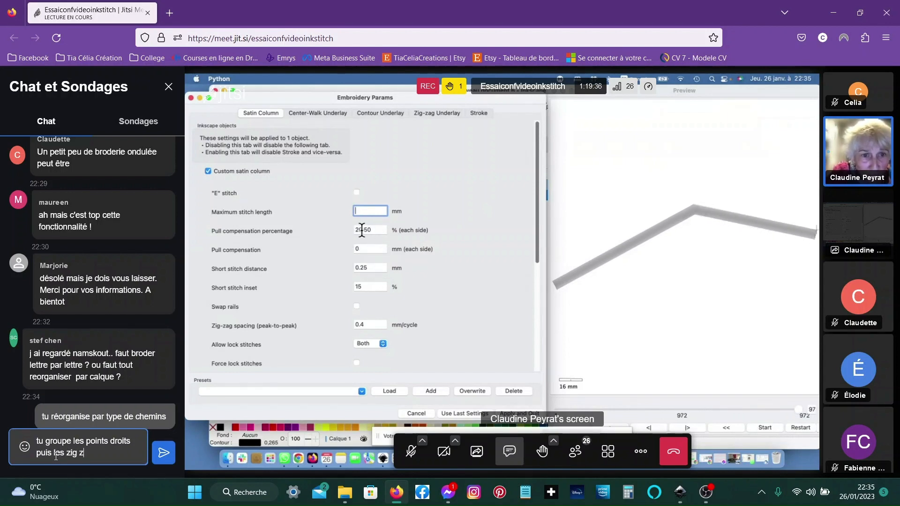
pyautogui.write('ag')
pyautogui.hotkey('shift', 'Return')
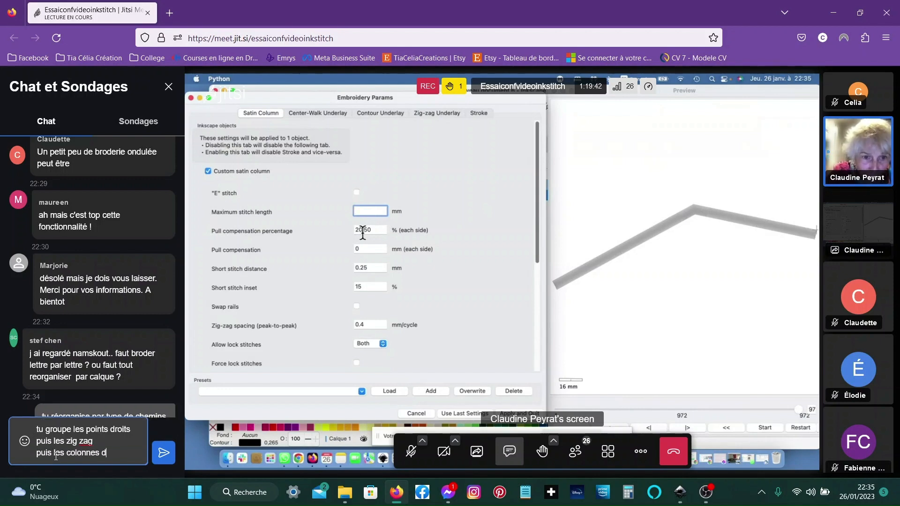
pyautogui.write('puis les colonnes de finitions')
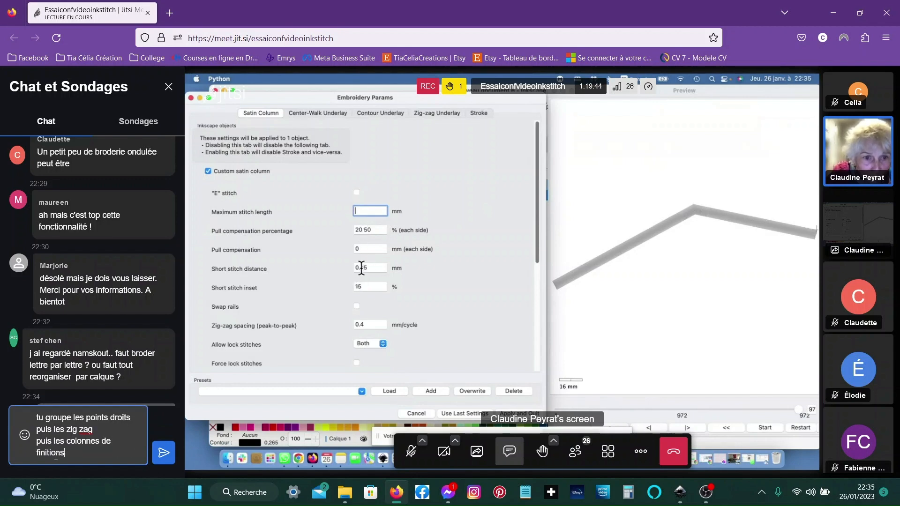
pyautogui.press('Return')
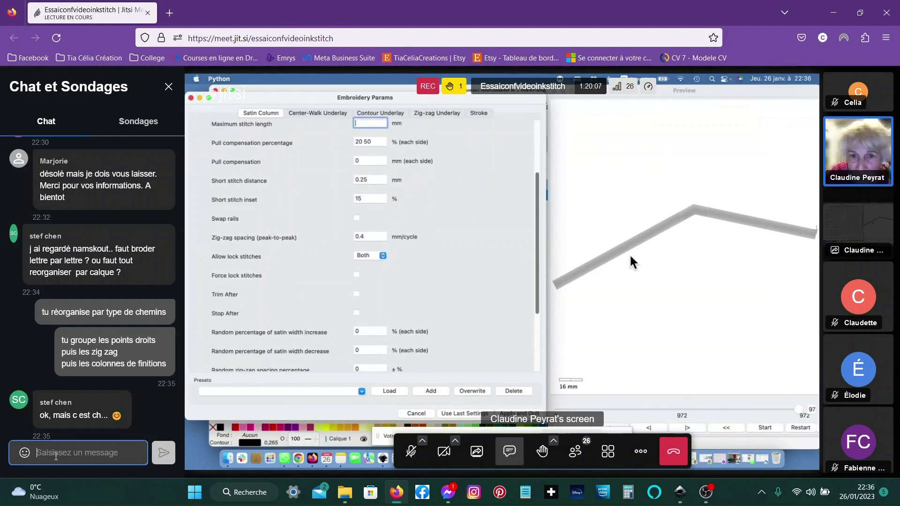
# - Post the chat message "mais 80% du boulo est maché déjà c'est mieux que si c'était pire"
pyautogui.write('mai')
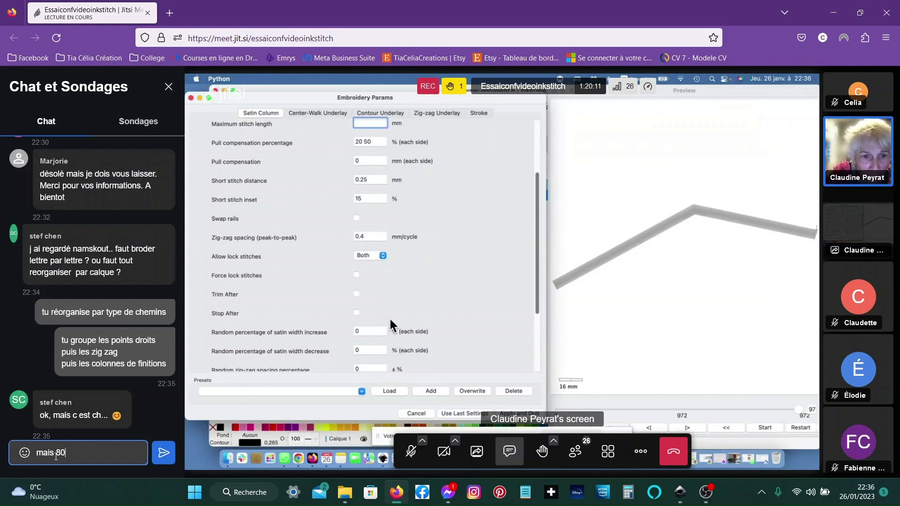
pyautogui.write('s 80')
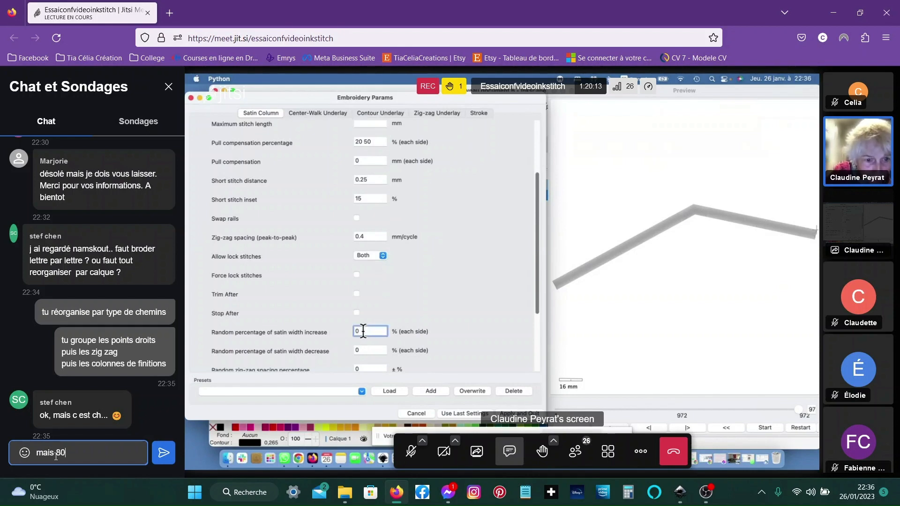
pyautogui.write('% du ')
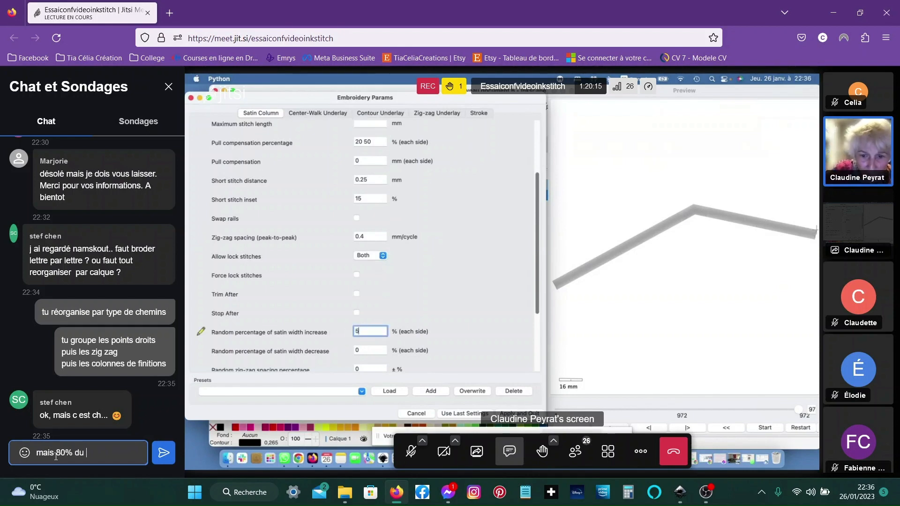
pyautogui.write('boulo ')
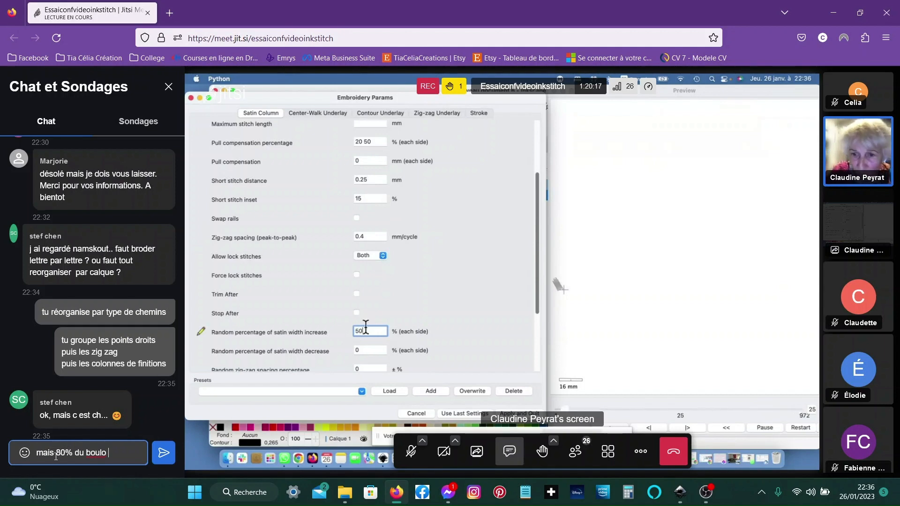
pyautogui.write('est maché')
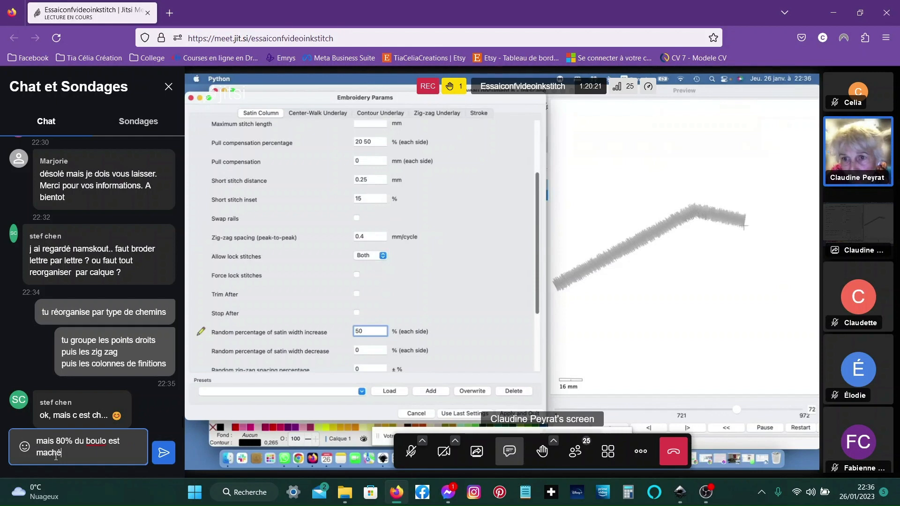
pyautogui.write(' déj')
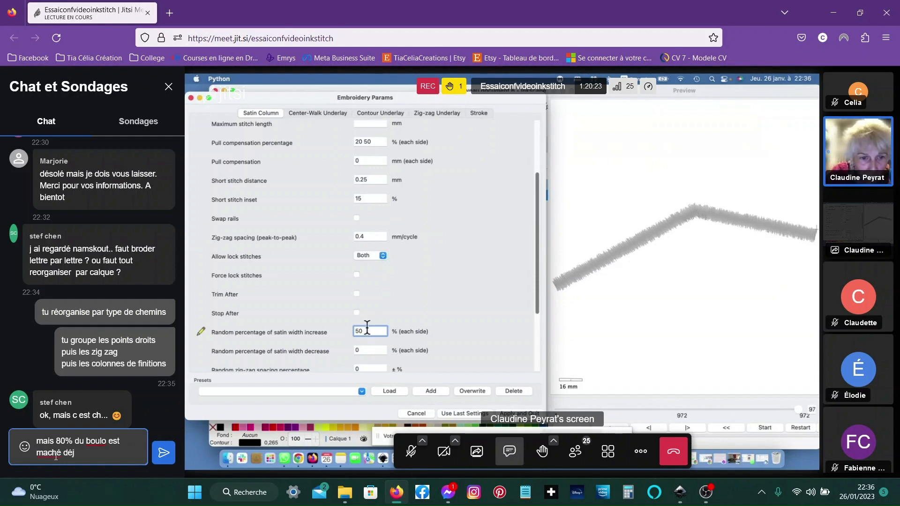
pyautogui.write("à c'es")
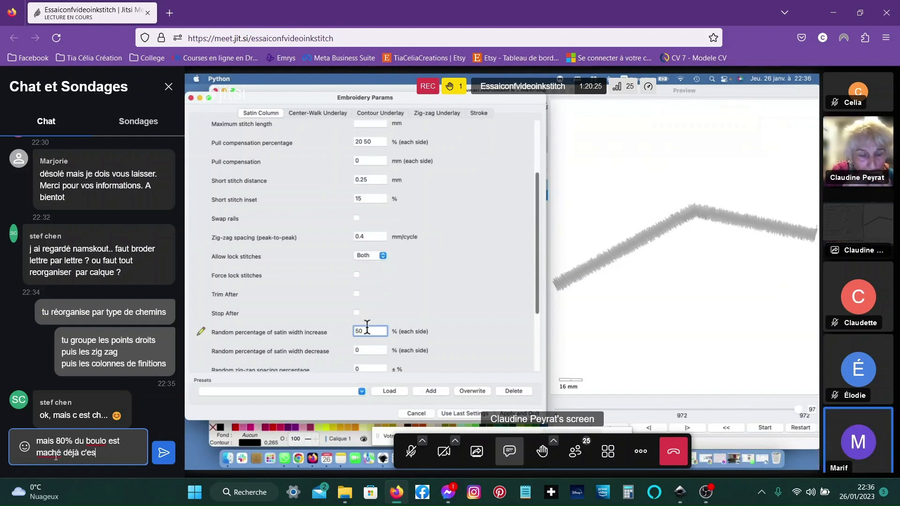
pyautogui.write('t mieux q')
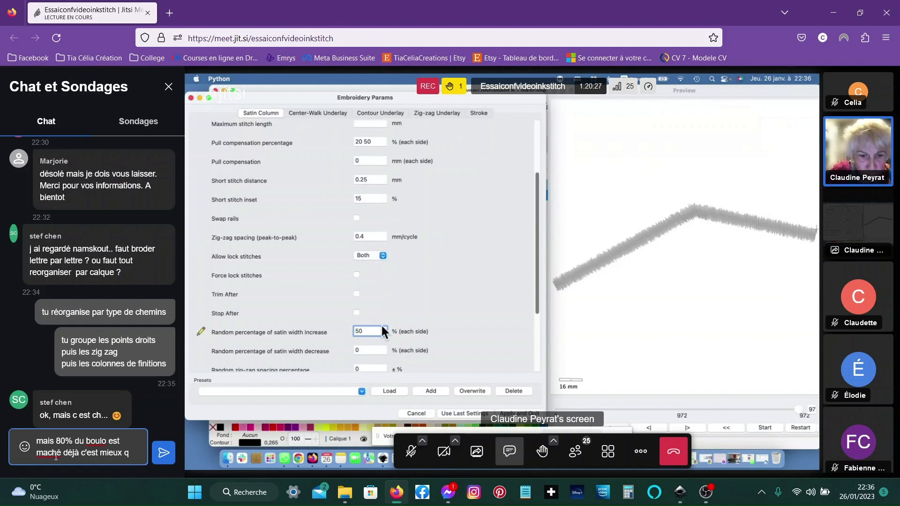
pyautogui.write('ue csi ')
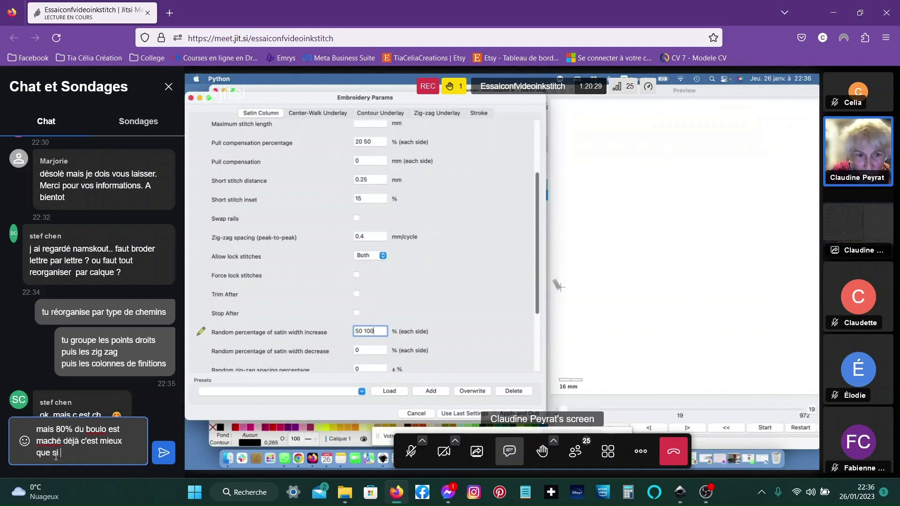
pyautogui.write("c'était")
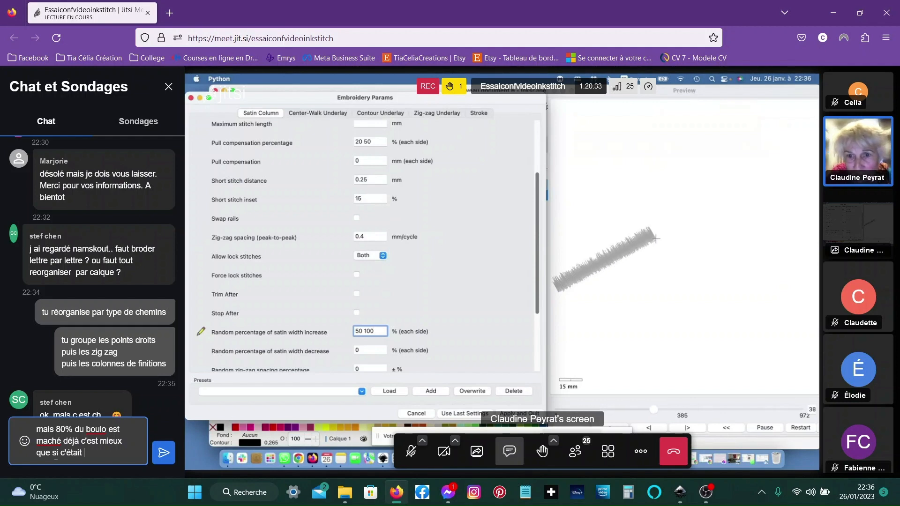
pyautogui.write(' pire')
pyautogui.press('Return')
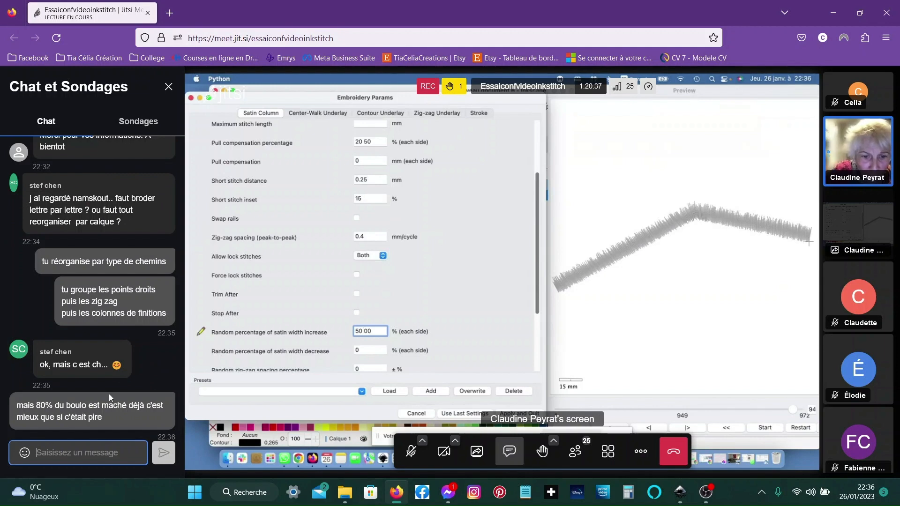
# - Insert a laughing emoji from the emoji picker and send it in the chat
pyautogui.click(24, 452)
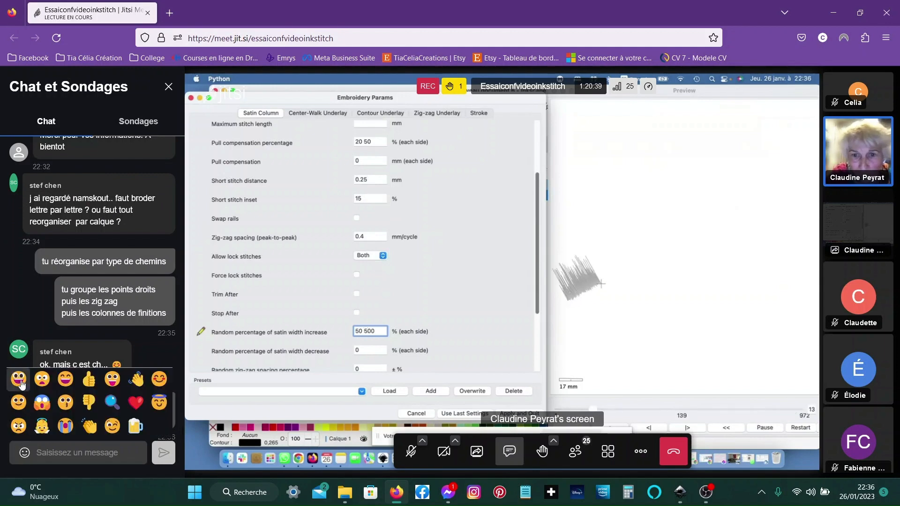
pyautogui.doubleClick(61, 378)
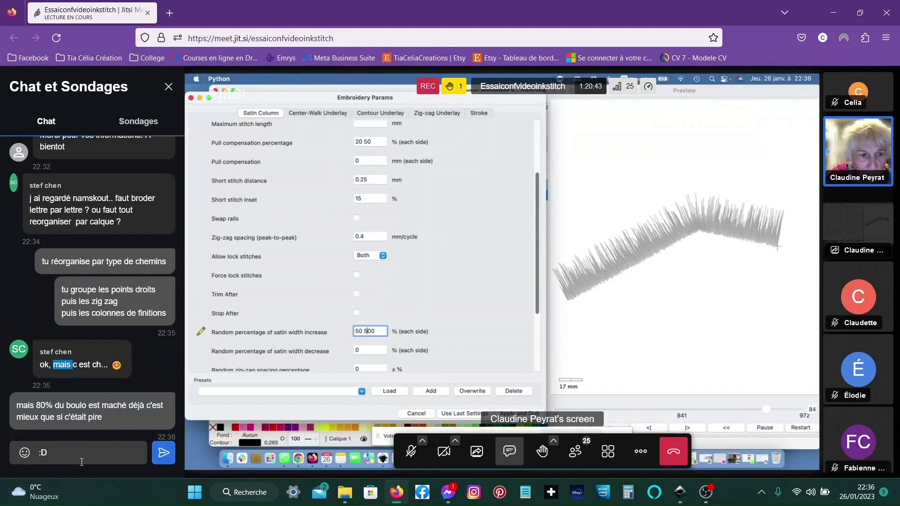
pyautogui.click(165, 461)
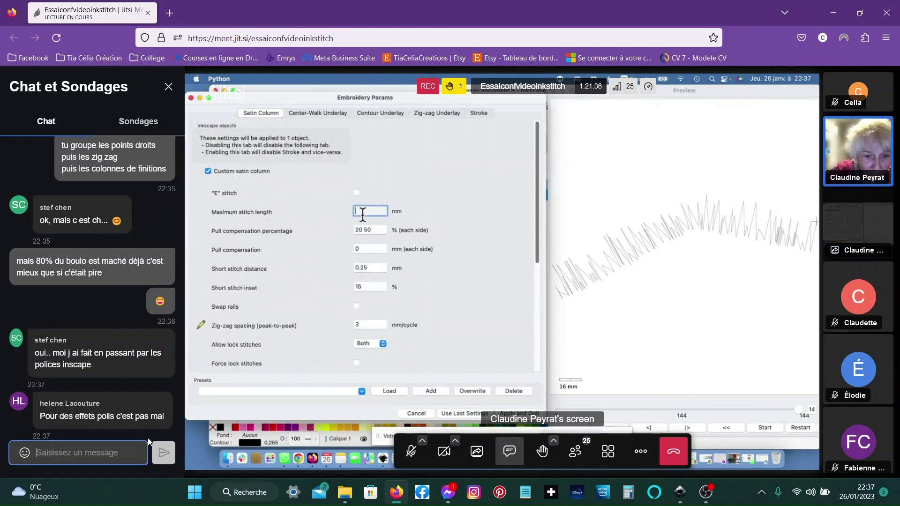
# - Reply in the chat with "oui c'est ça"
pyautogui.write("oui c'es")
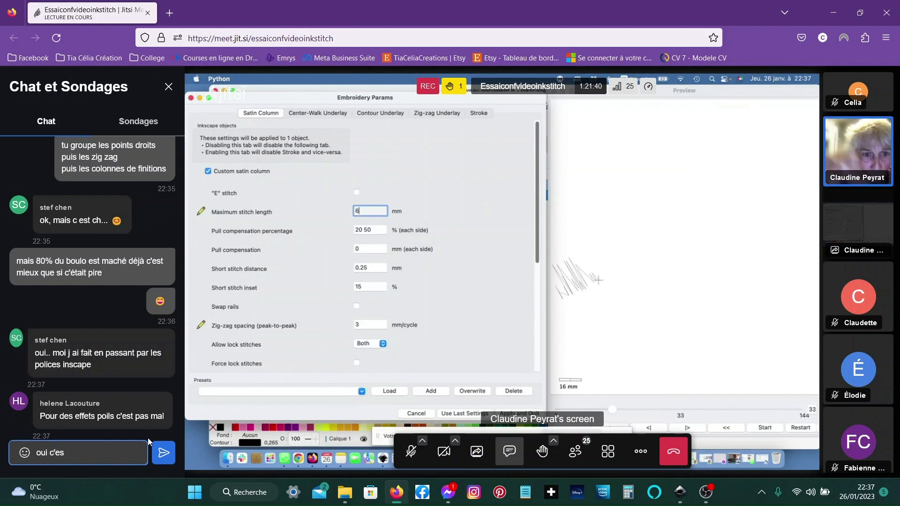
pyautogui.write('t ça')
pyautogui.press('Return')
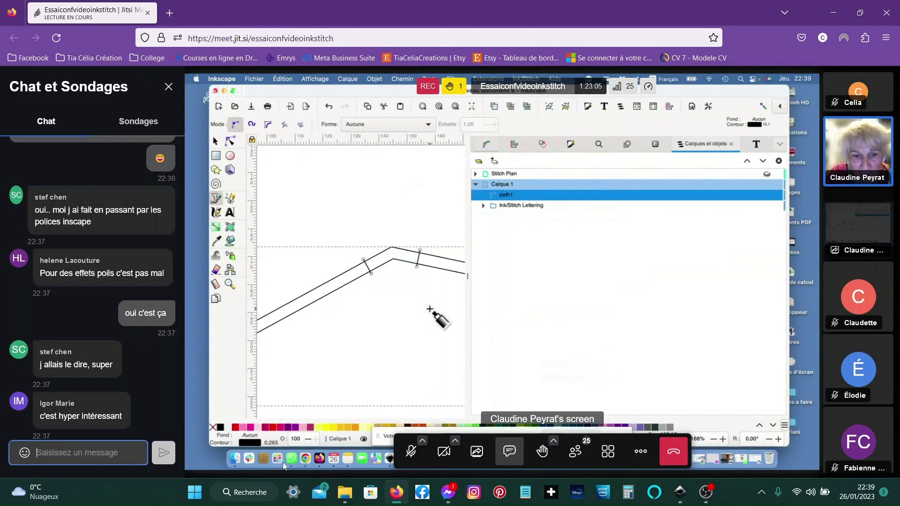
# - Post the chat message "bonne nuit"
pyautogui.click(405, 457)
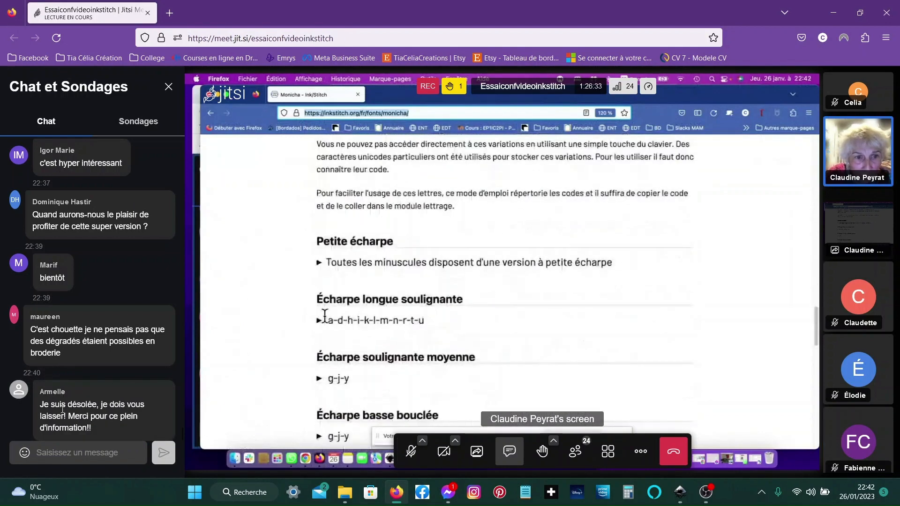
pyautogui.click(65, 455)
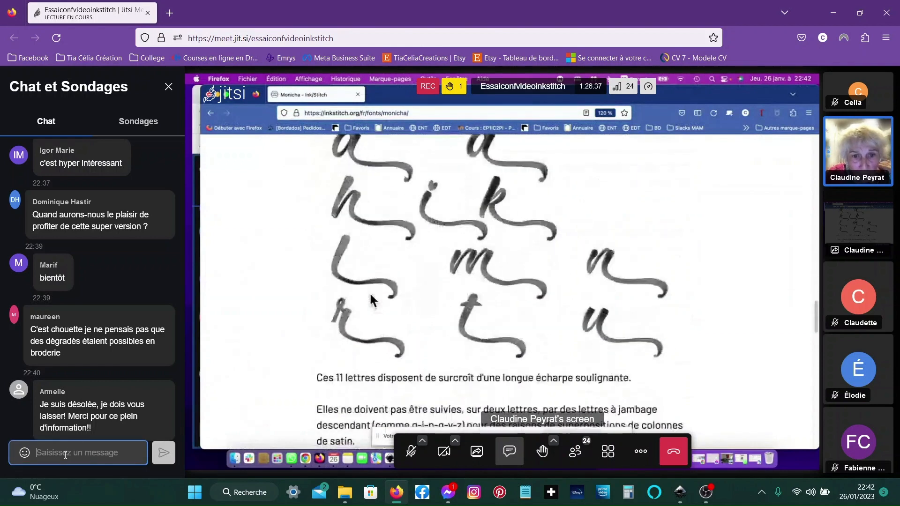
pyautogui.write('bonne nuit')
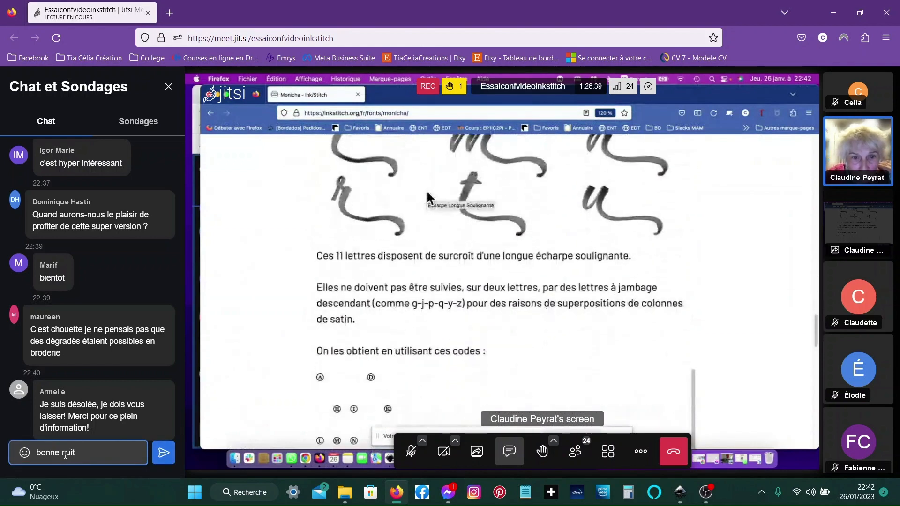
pyautogui.press('Return')
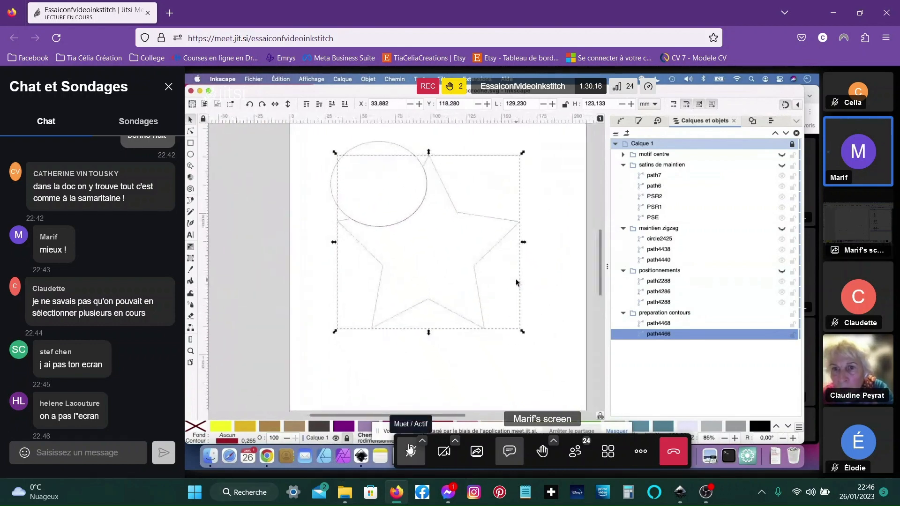
# - Toggle the microphone and scroll through the participant thumbnails beside the shared screen
pyautogui.click(411, 451)
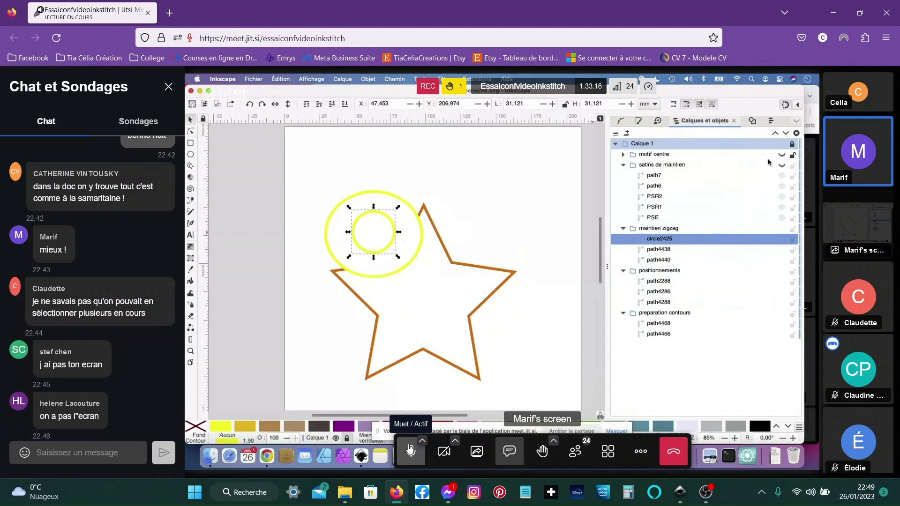
pyautogui.scroll(-10, 852, 331)
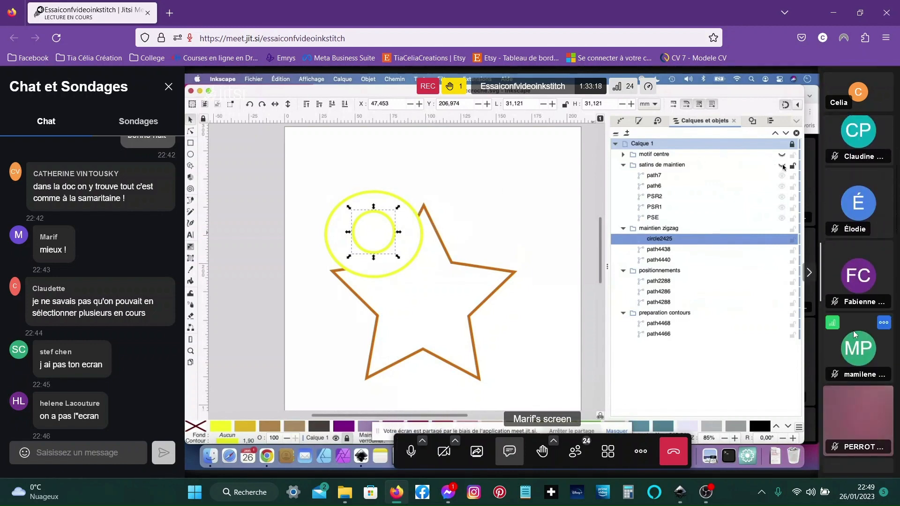
pyautogui.scroll(-8, 854, 334)
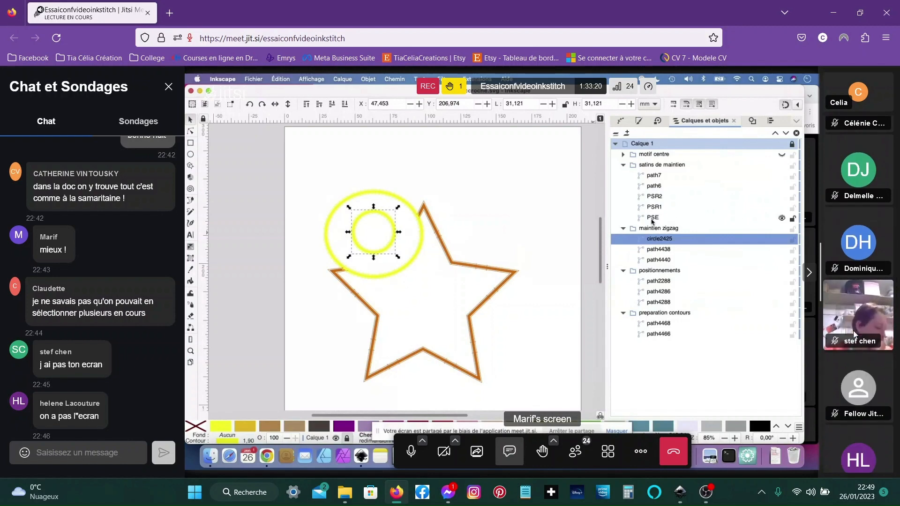
pyautogui.scroll(-10, 853, 330)
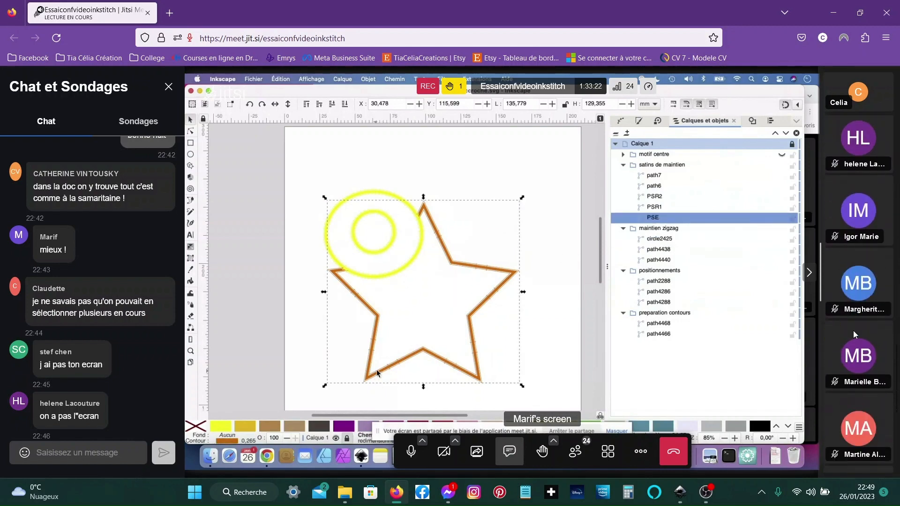
pyautogui.scroll(-1, 854, 334)
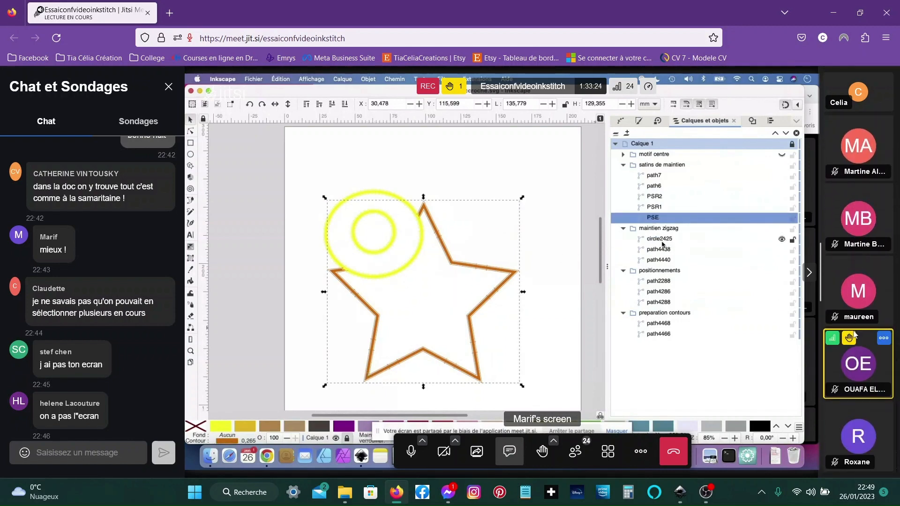
pyautogui.scroll(15, 853, 334)
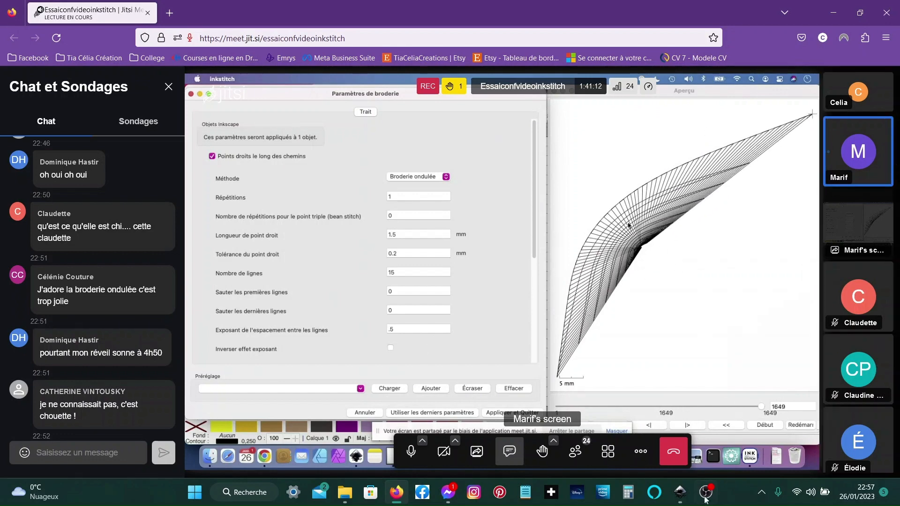
# - Scroll through the participant grid and unmute the microphone to speak at the end of the meeting
pyautogui.moveTo(703, 499)
pyautogui.click(699, 447)
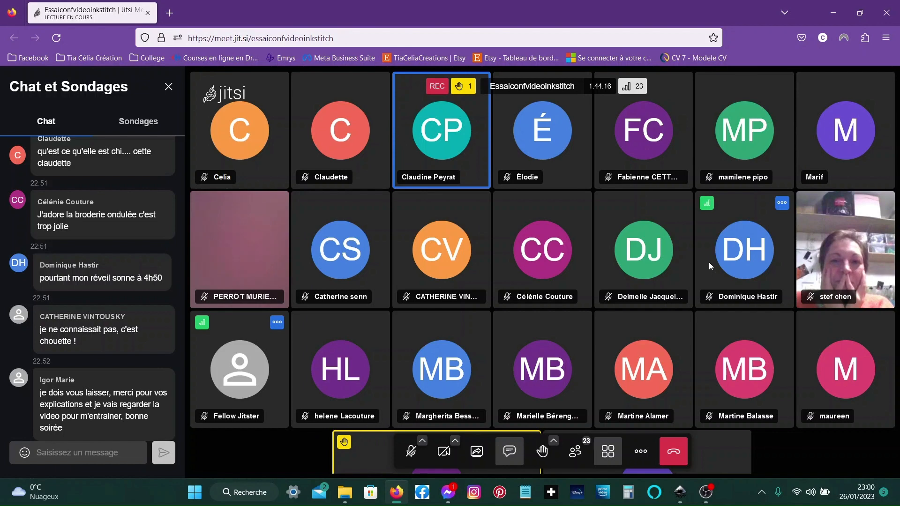
pyautogui.scroll(-3, 600, 322)
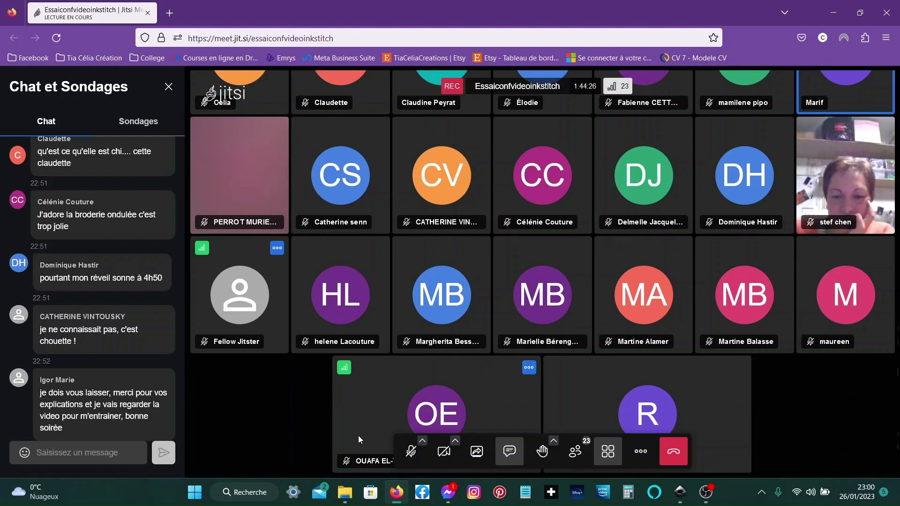
pyautogui.scroll(2, 358, 436)
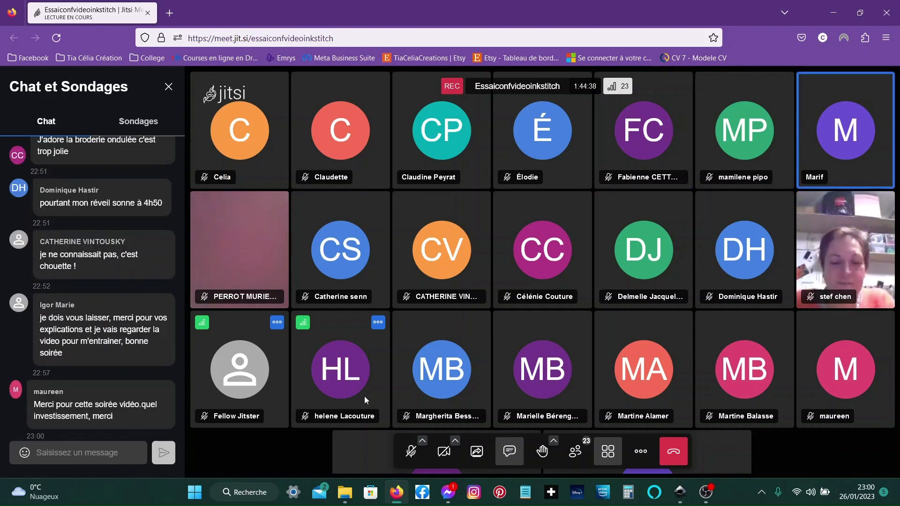
pyautogui.click(417, 454)
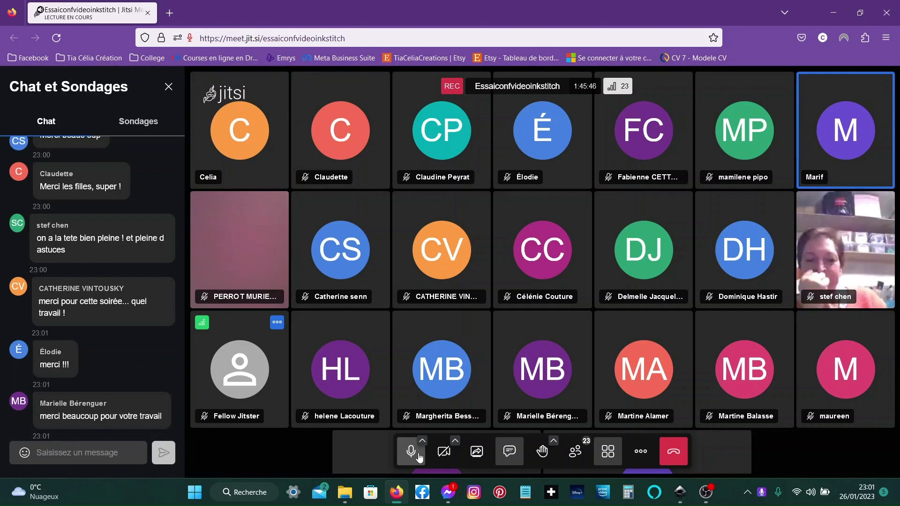